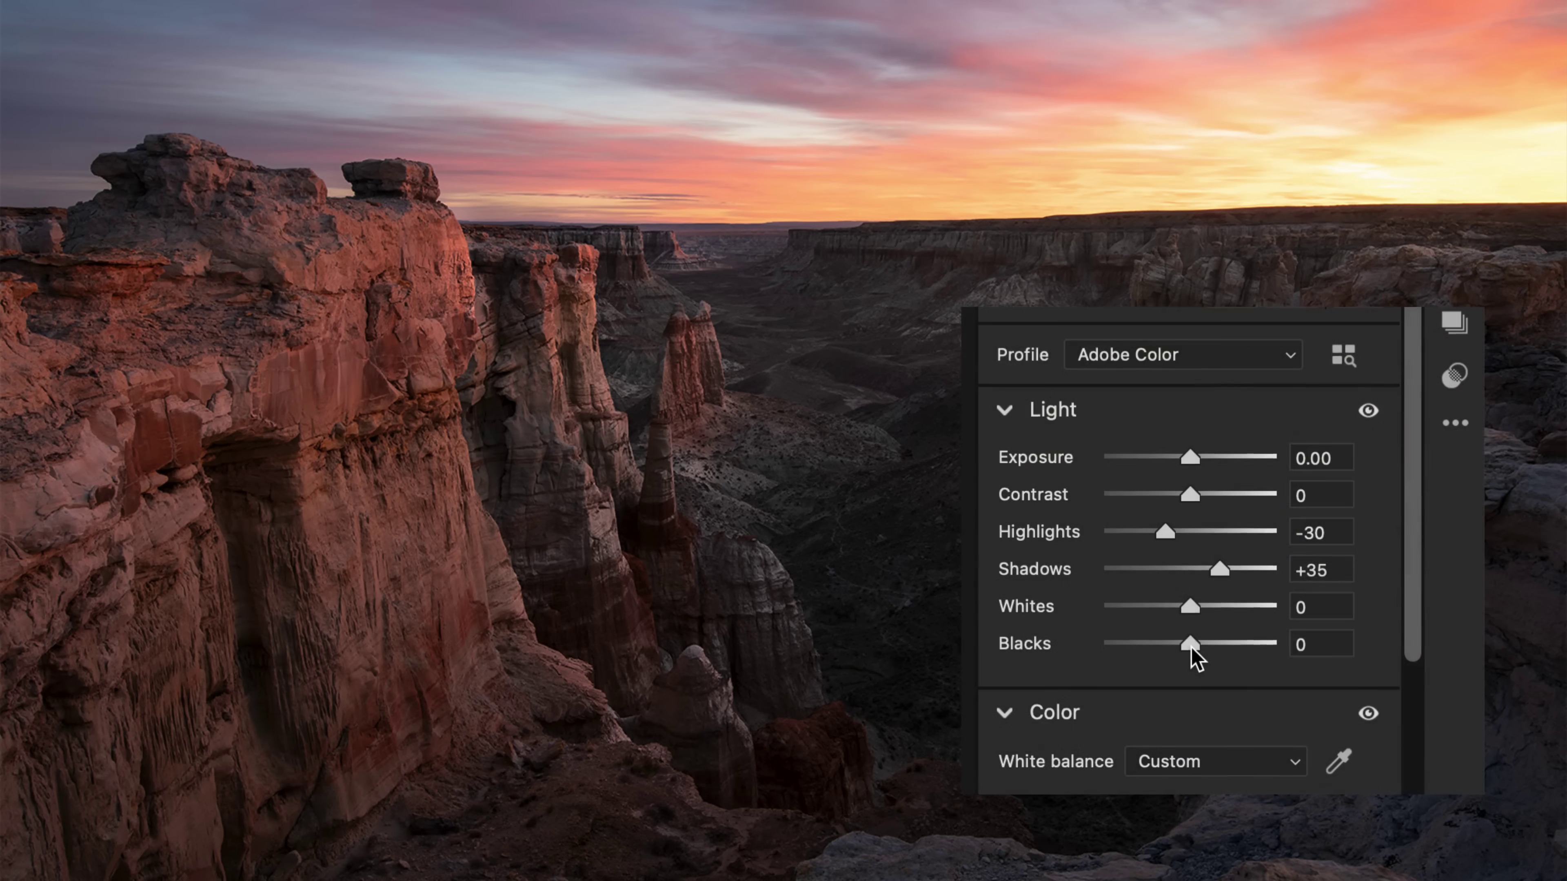
Preview lifting the canyon image's Blacks to about +22 in the raw settings
drag(1192, 648, 1213, 645)
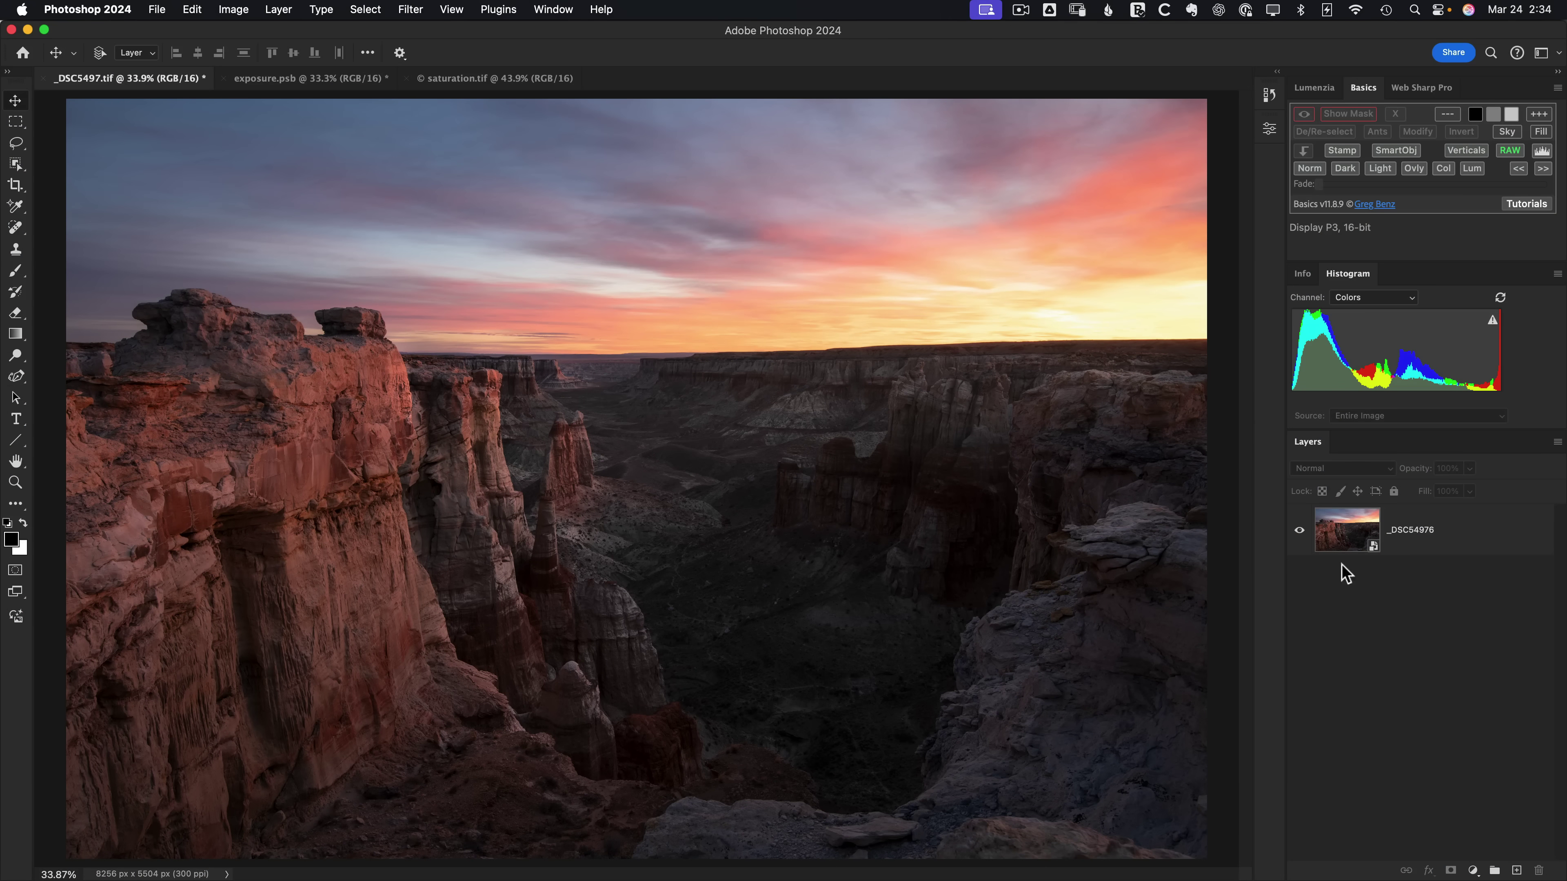
Open the smart object's raw settings and cancel, discarding all changes
double_click(1349, 552)
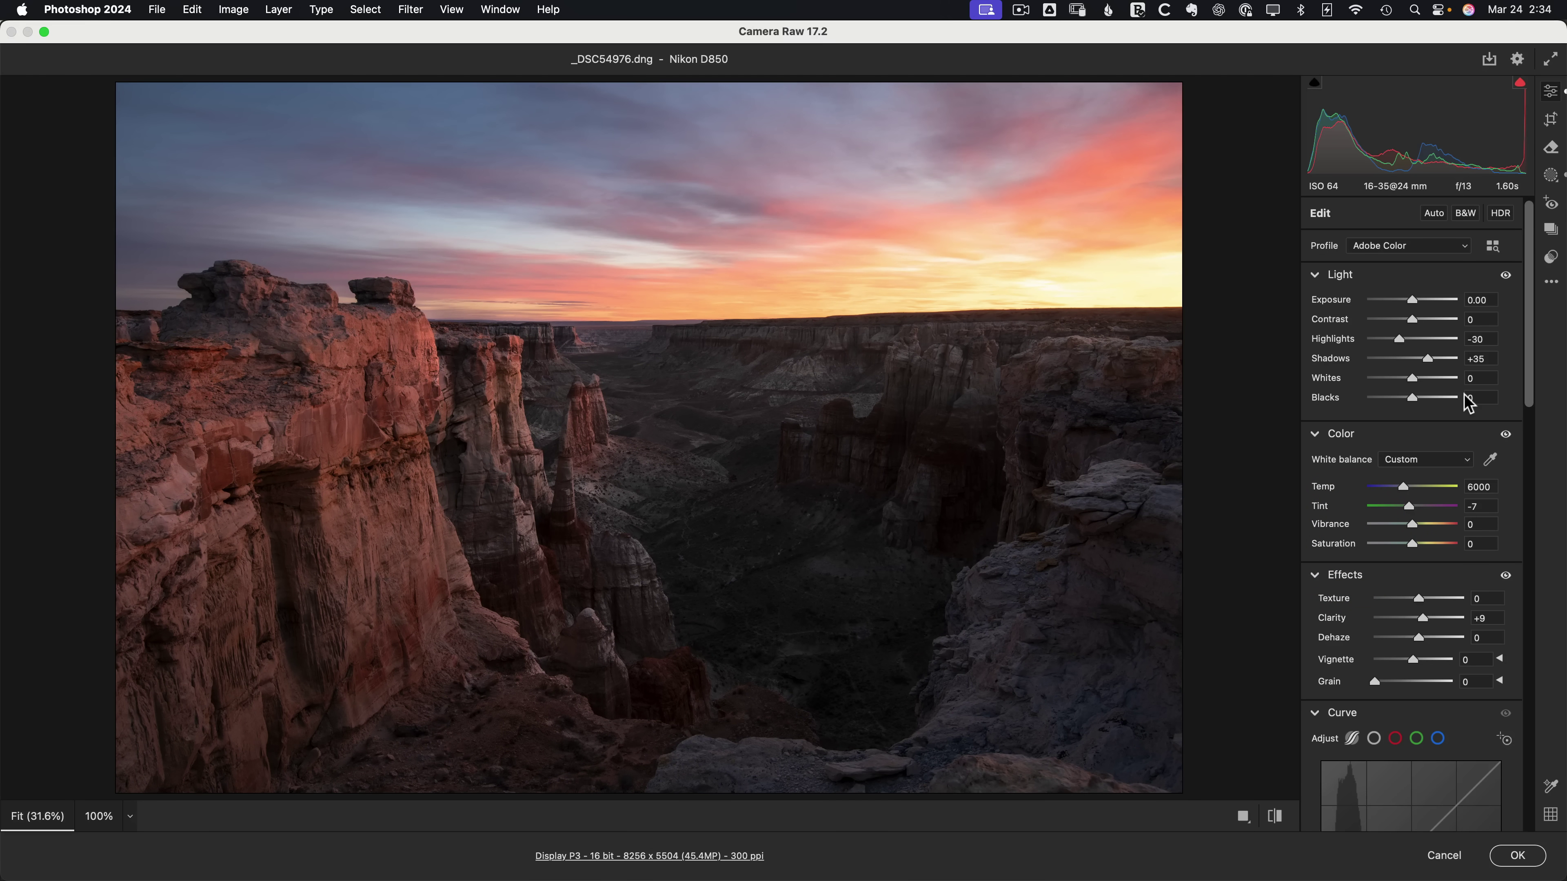
click(1444, 856)
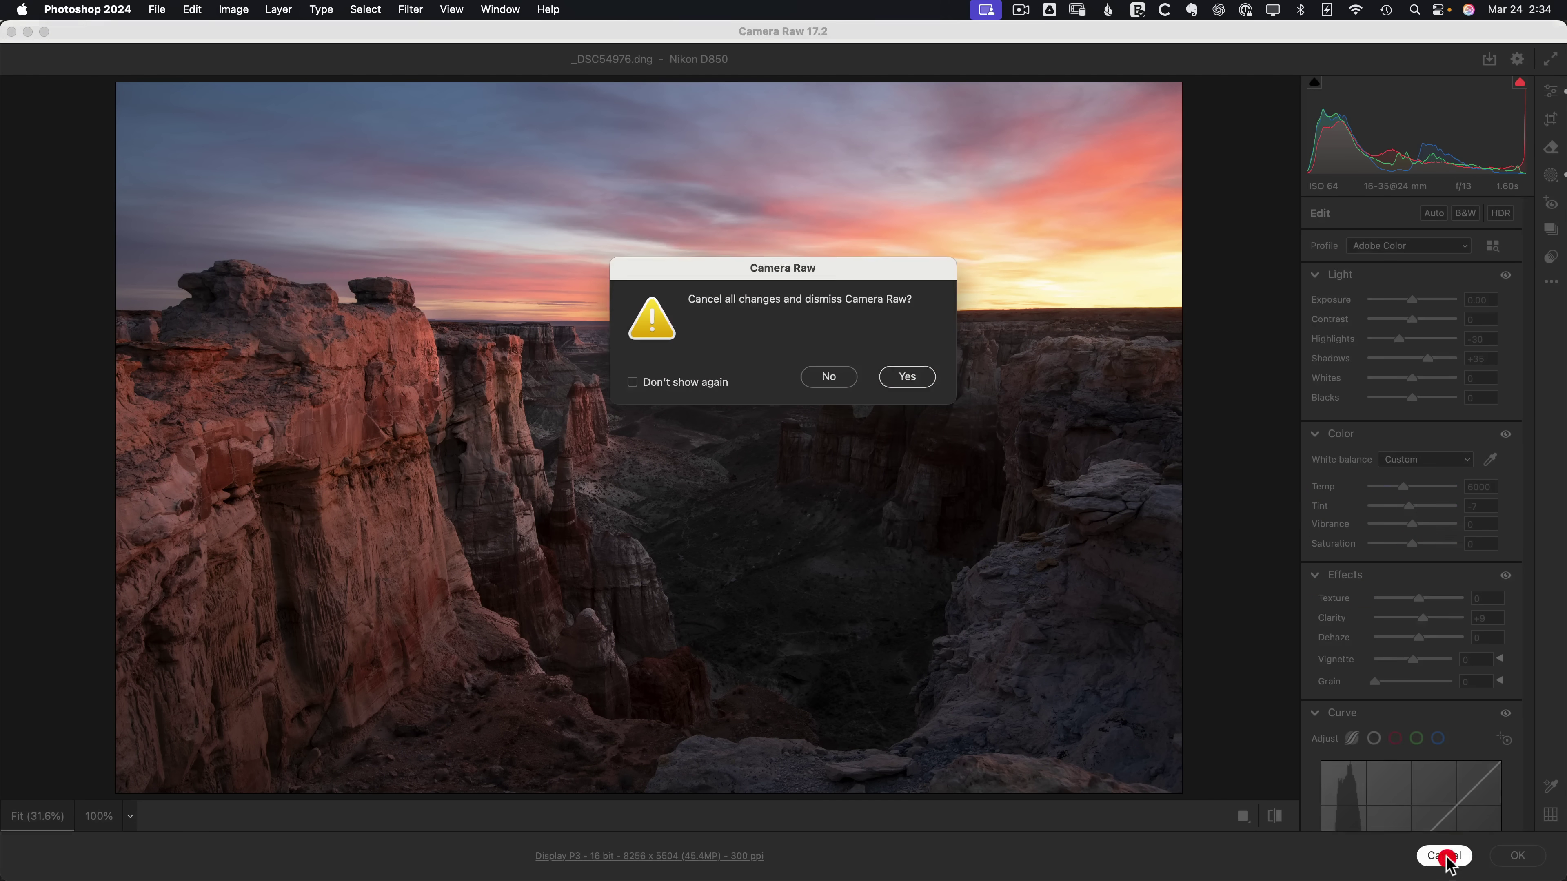
click(907, 378)
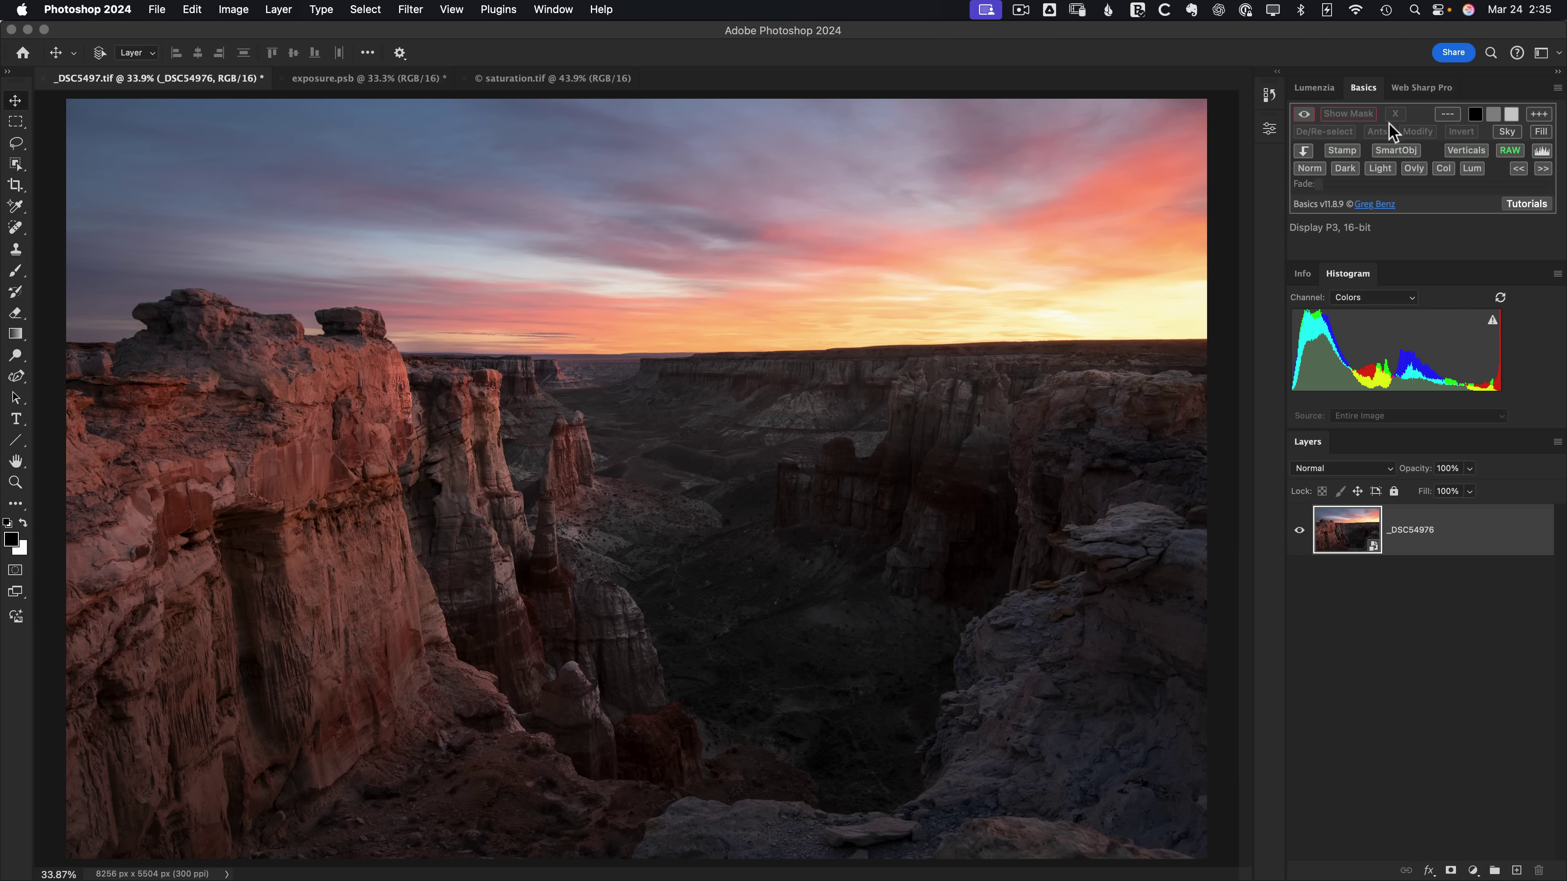
Create four independent smart-object copies of _DSC54976 with the RAW button
click(1509, 150)
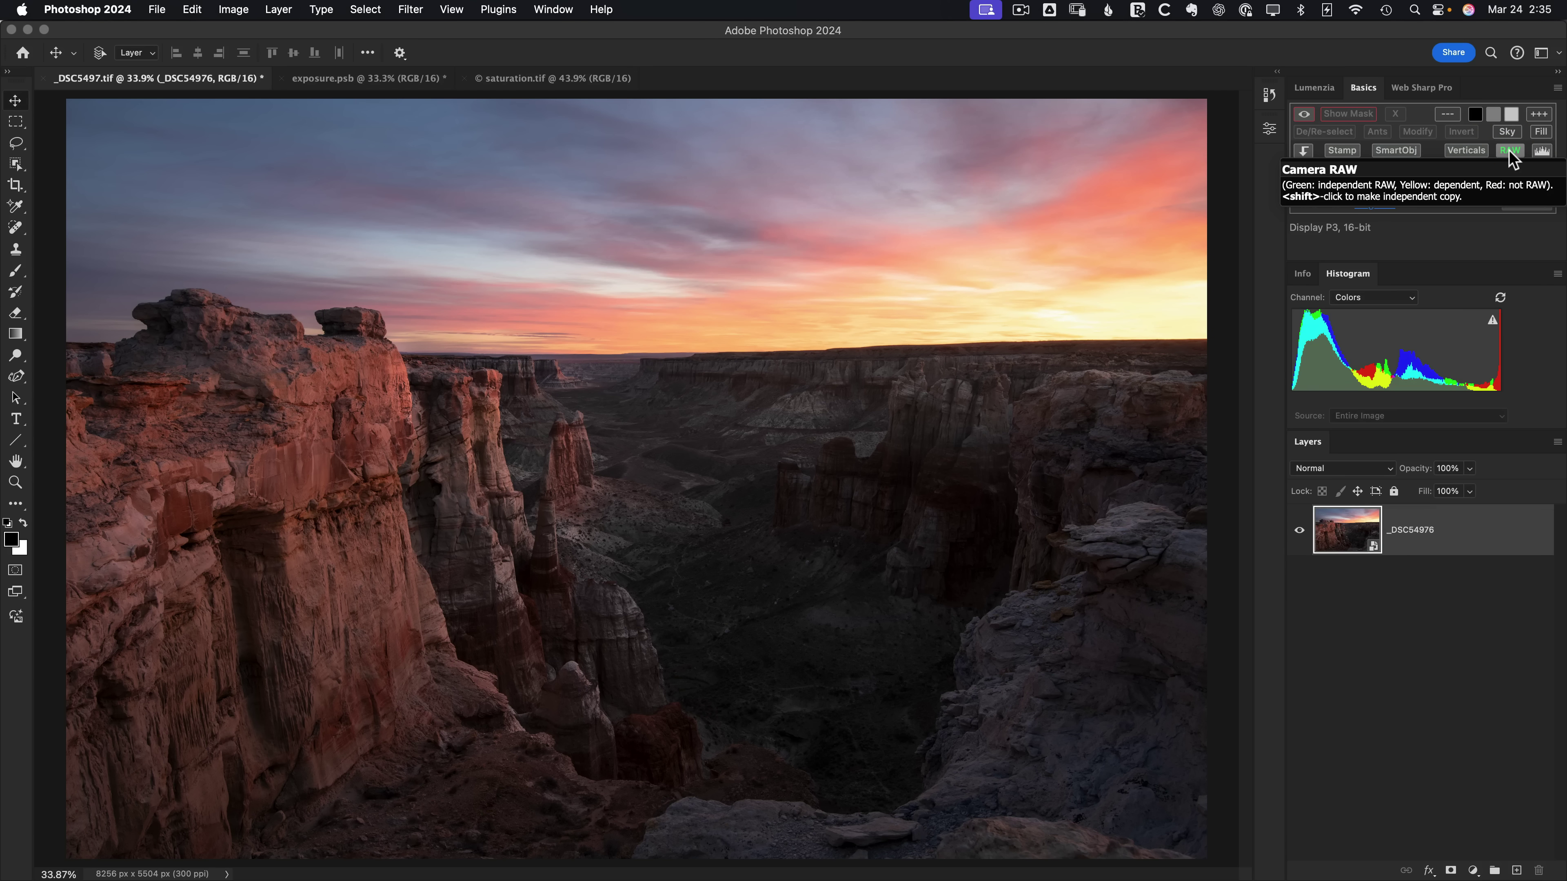
shift+click(1510, 151)
shift+click(1510, 150)
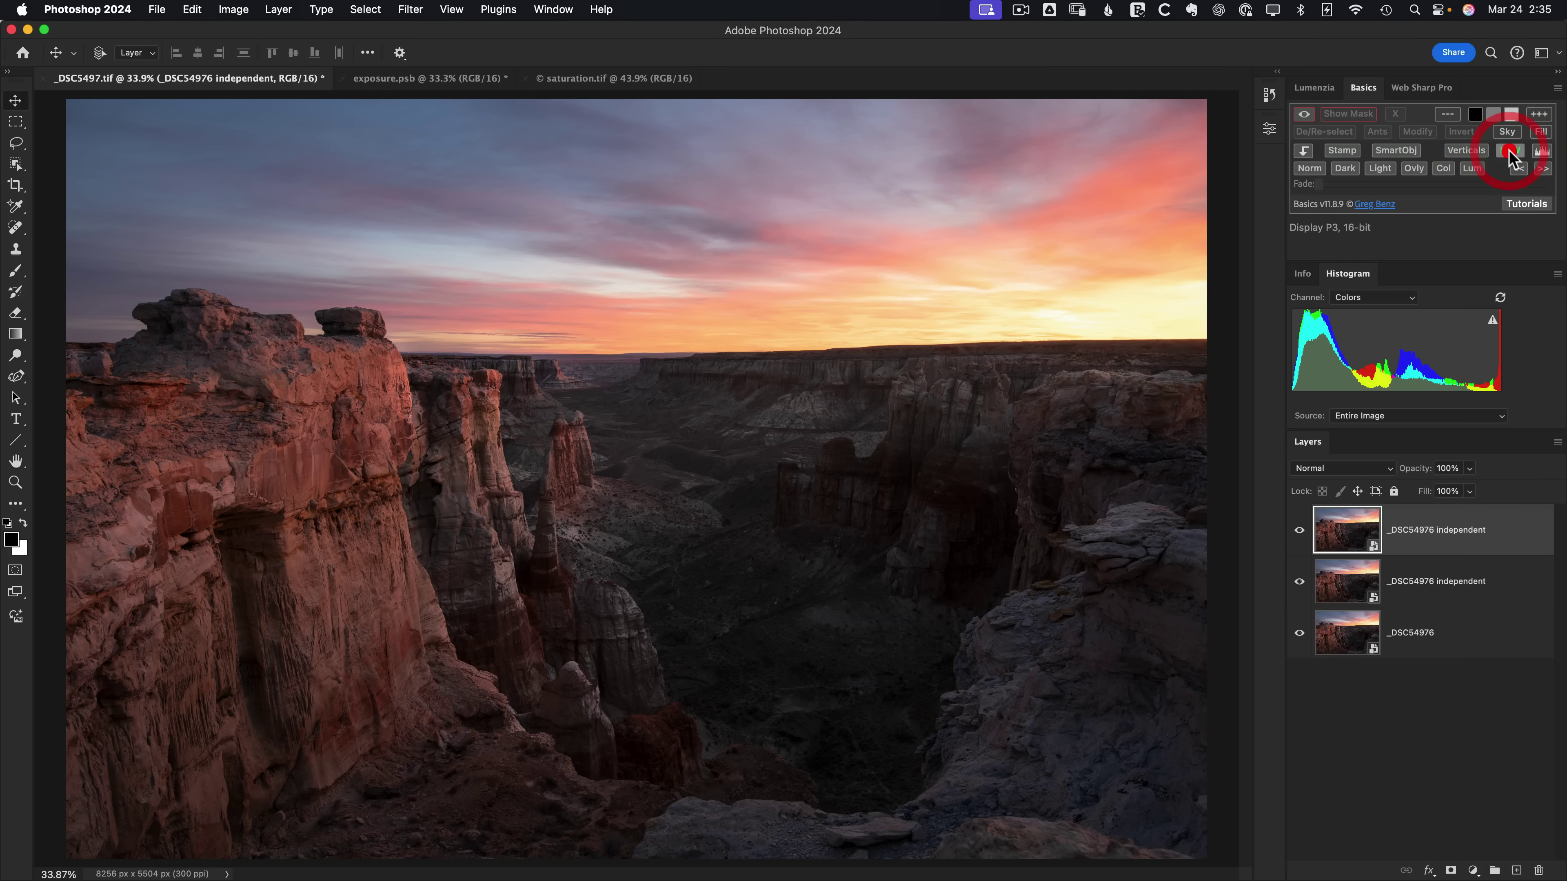
shift+click(1510, 151)
shift+click(1509, 152)
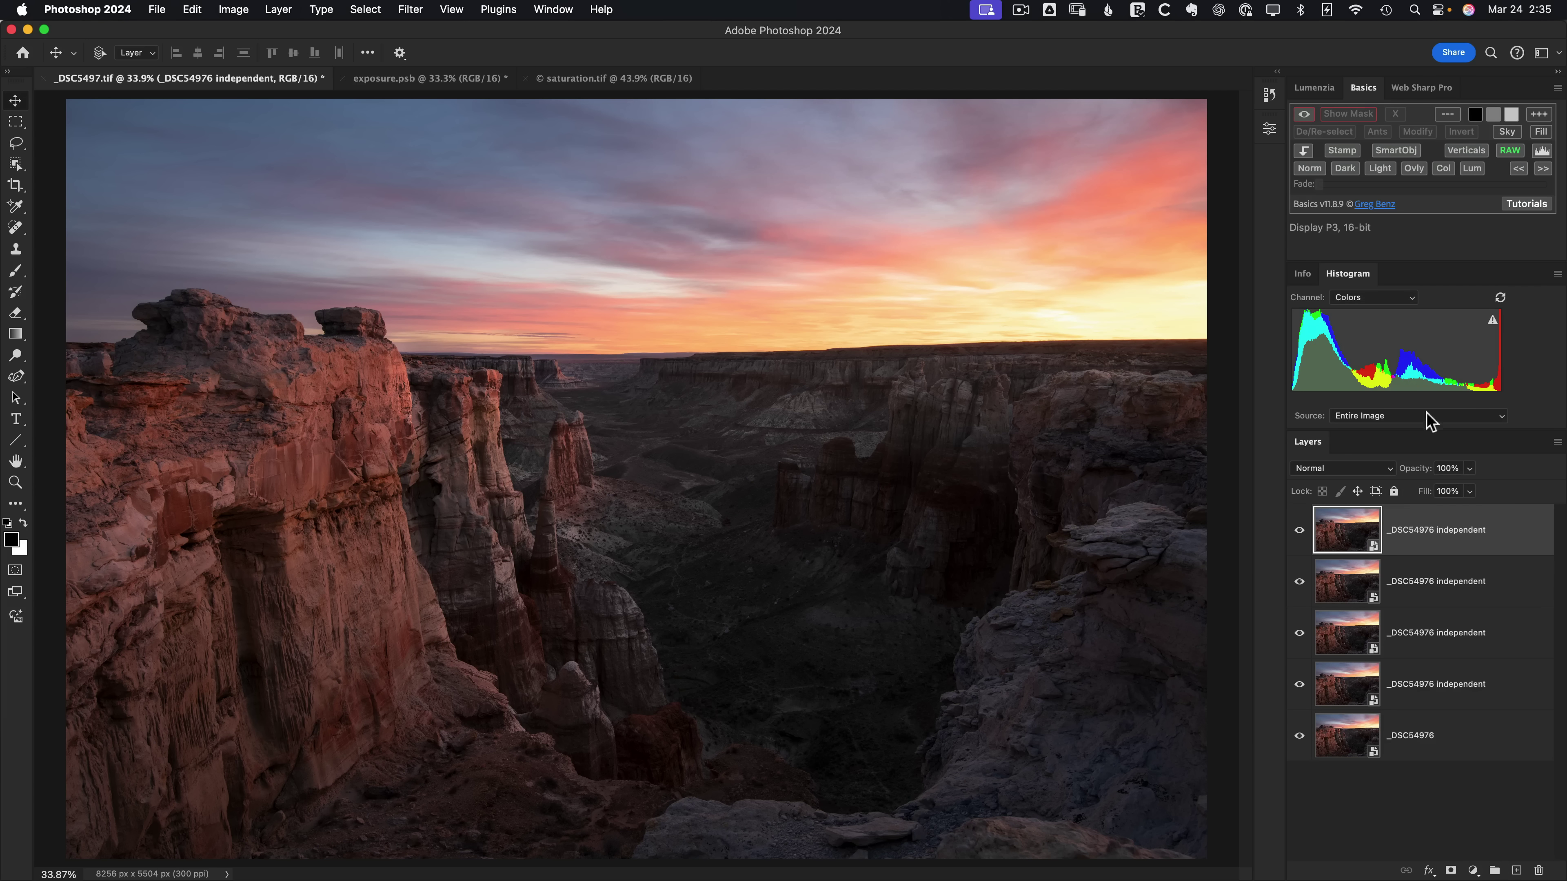
right_click(1401, 516)
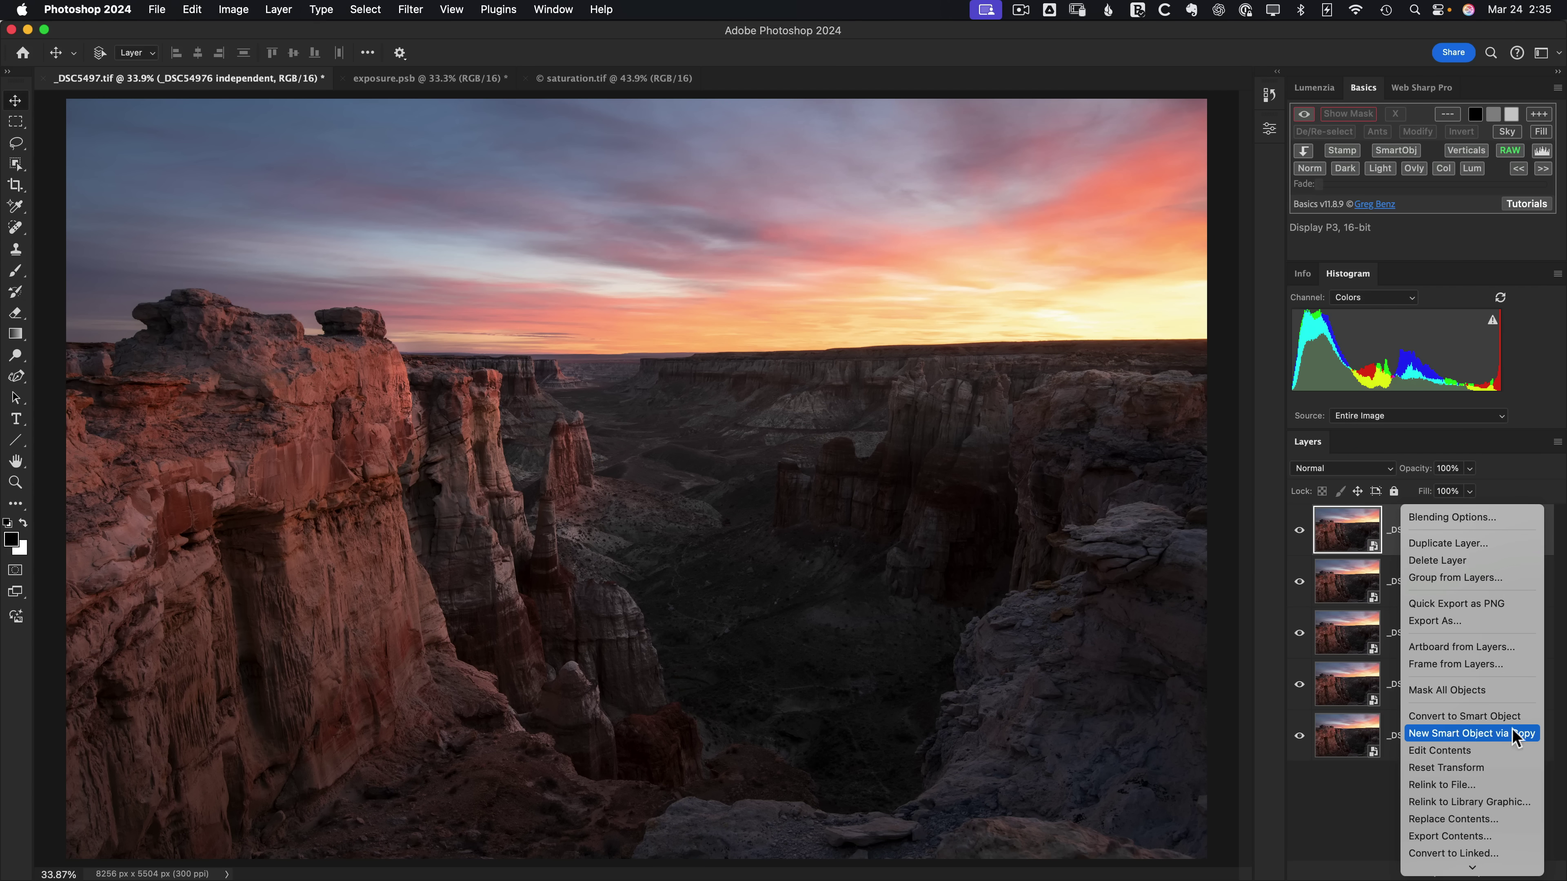
click(1369, 524)
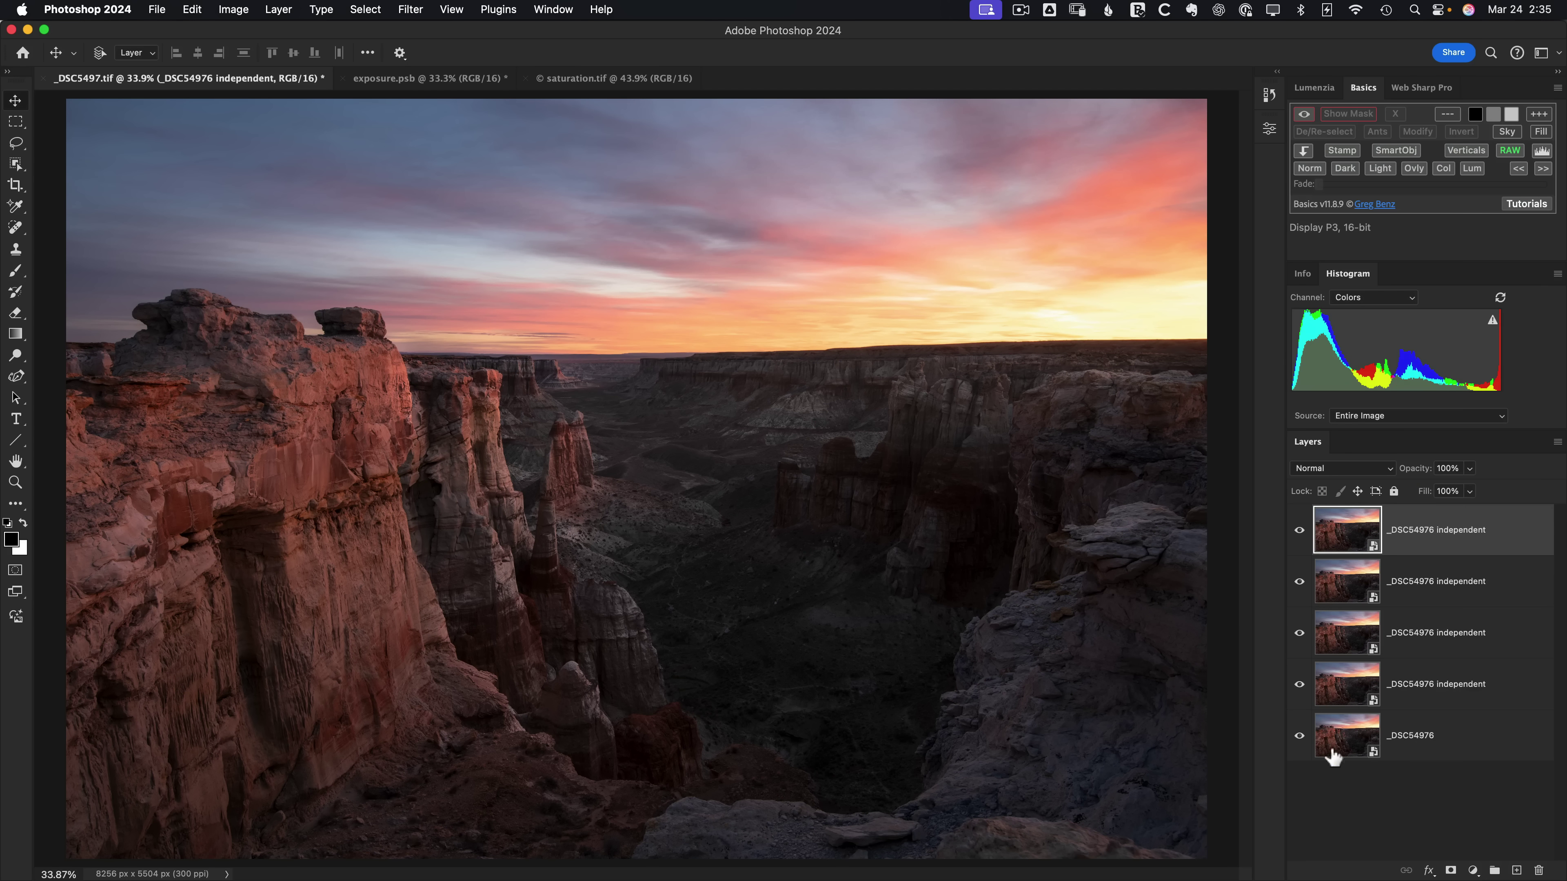
Give the four selected copies a violet colour label
shift+click(1427, 697)
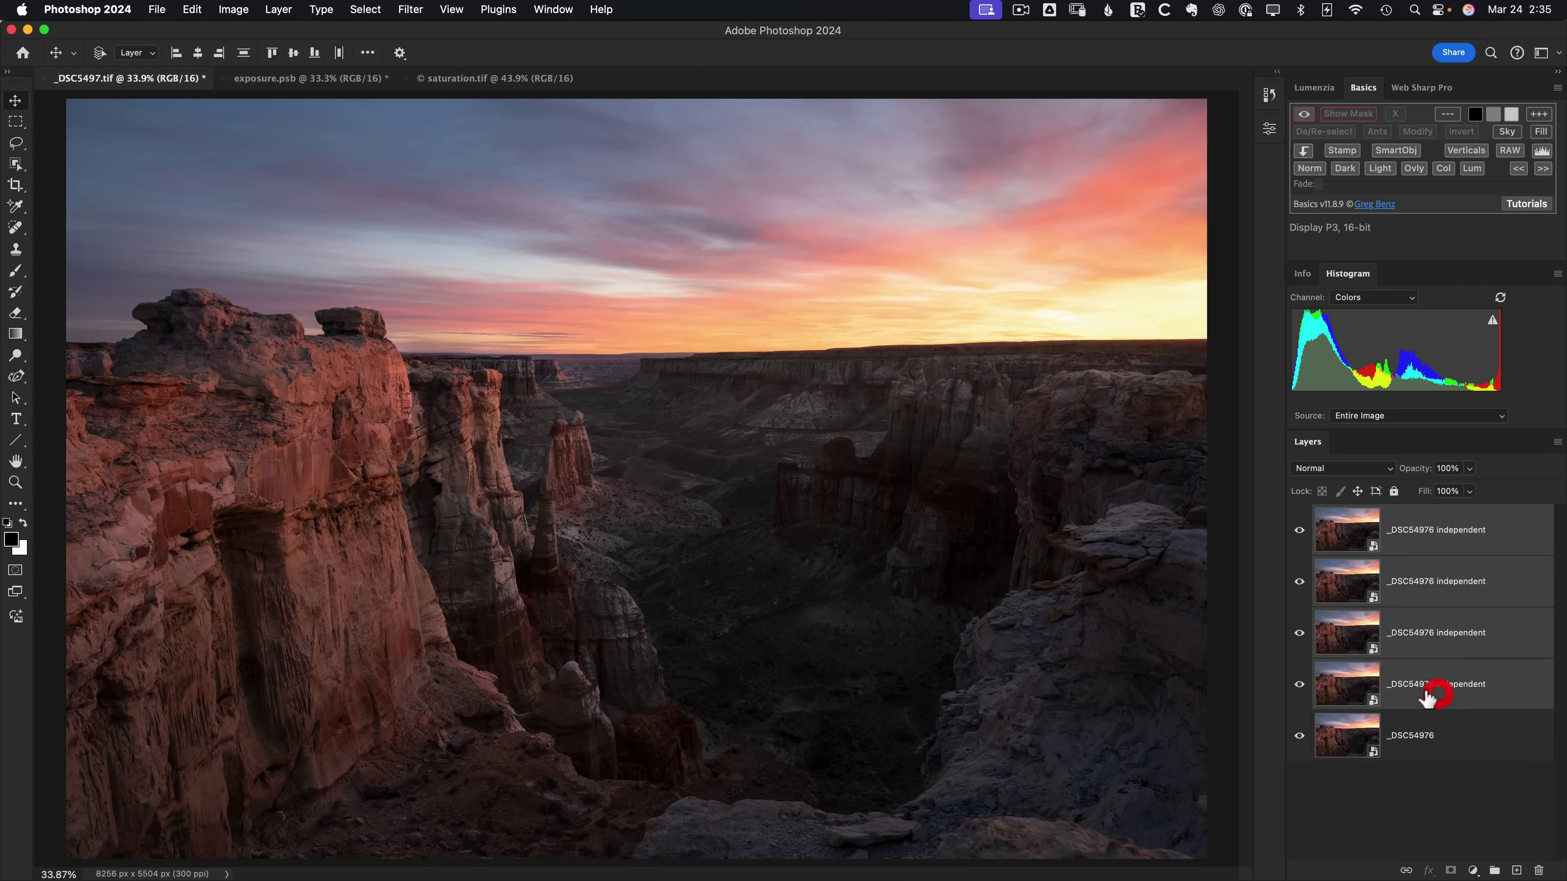
right_click(1423, 696)
mouse_move(1352, 870)
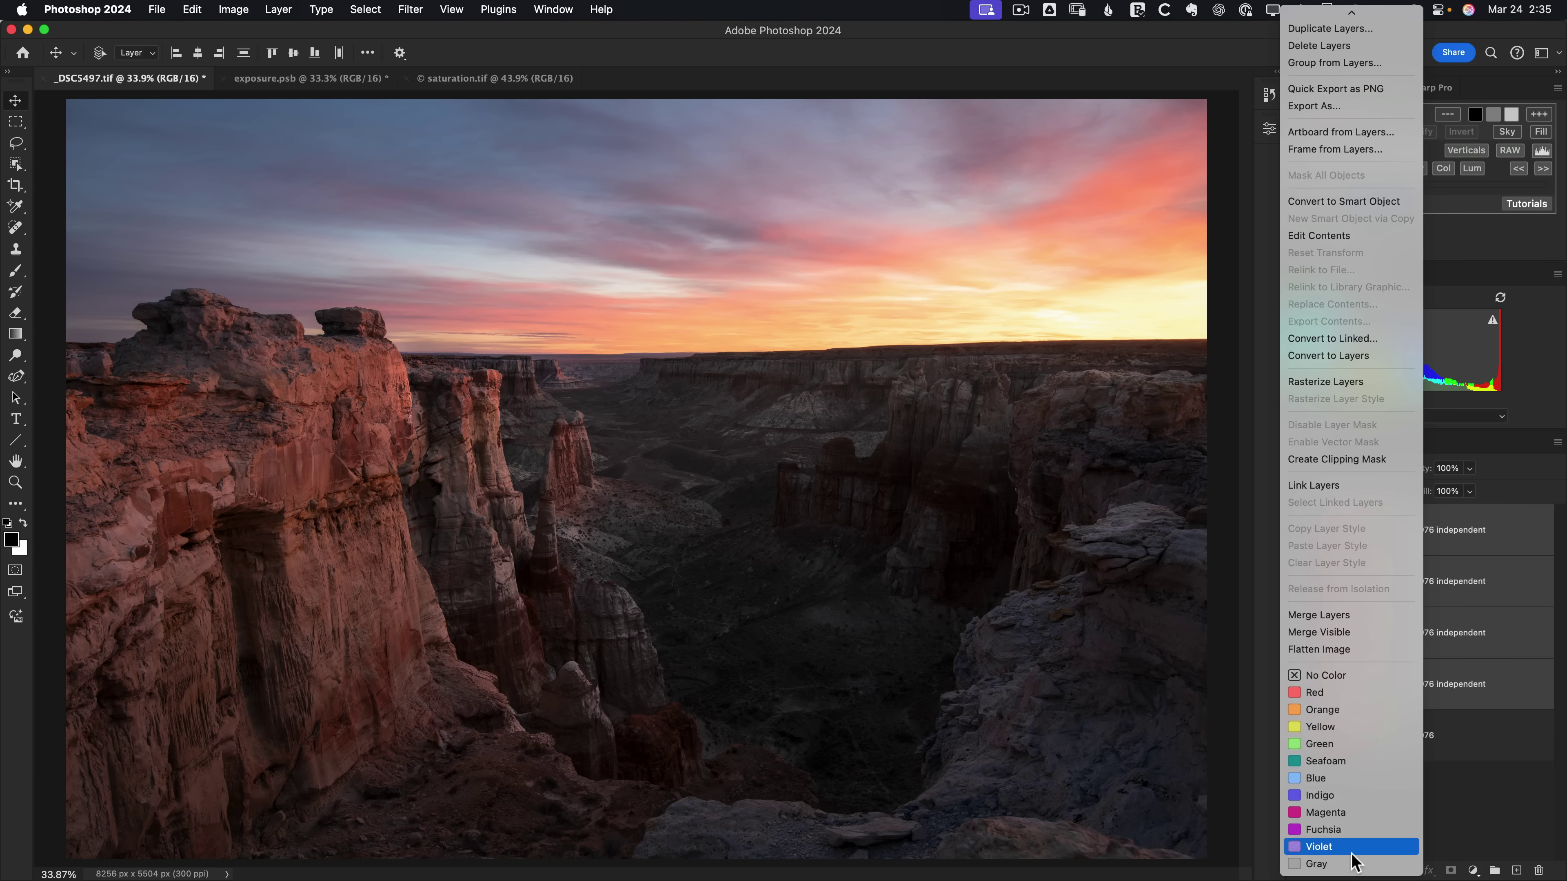
click(1352, 851)
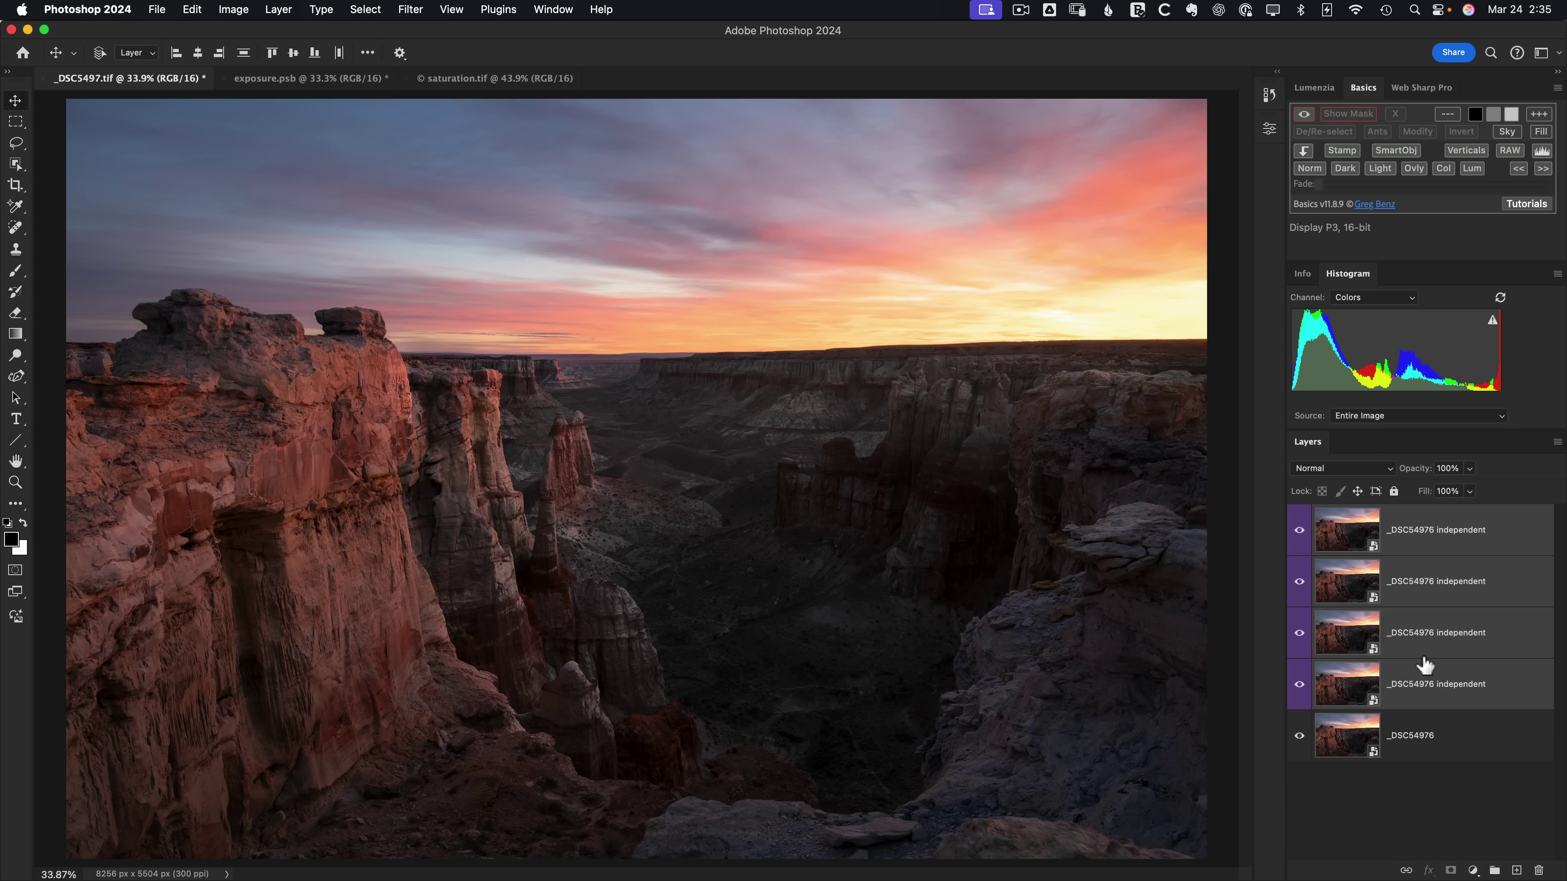
Rename the copies RAW global, FILTER global, RAW LOCAL and FILTER LOCAL, bottom to top
double_click(1418, 682)
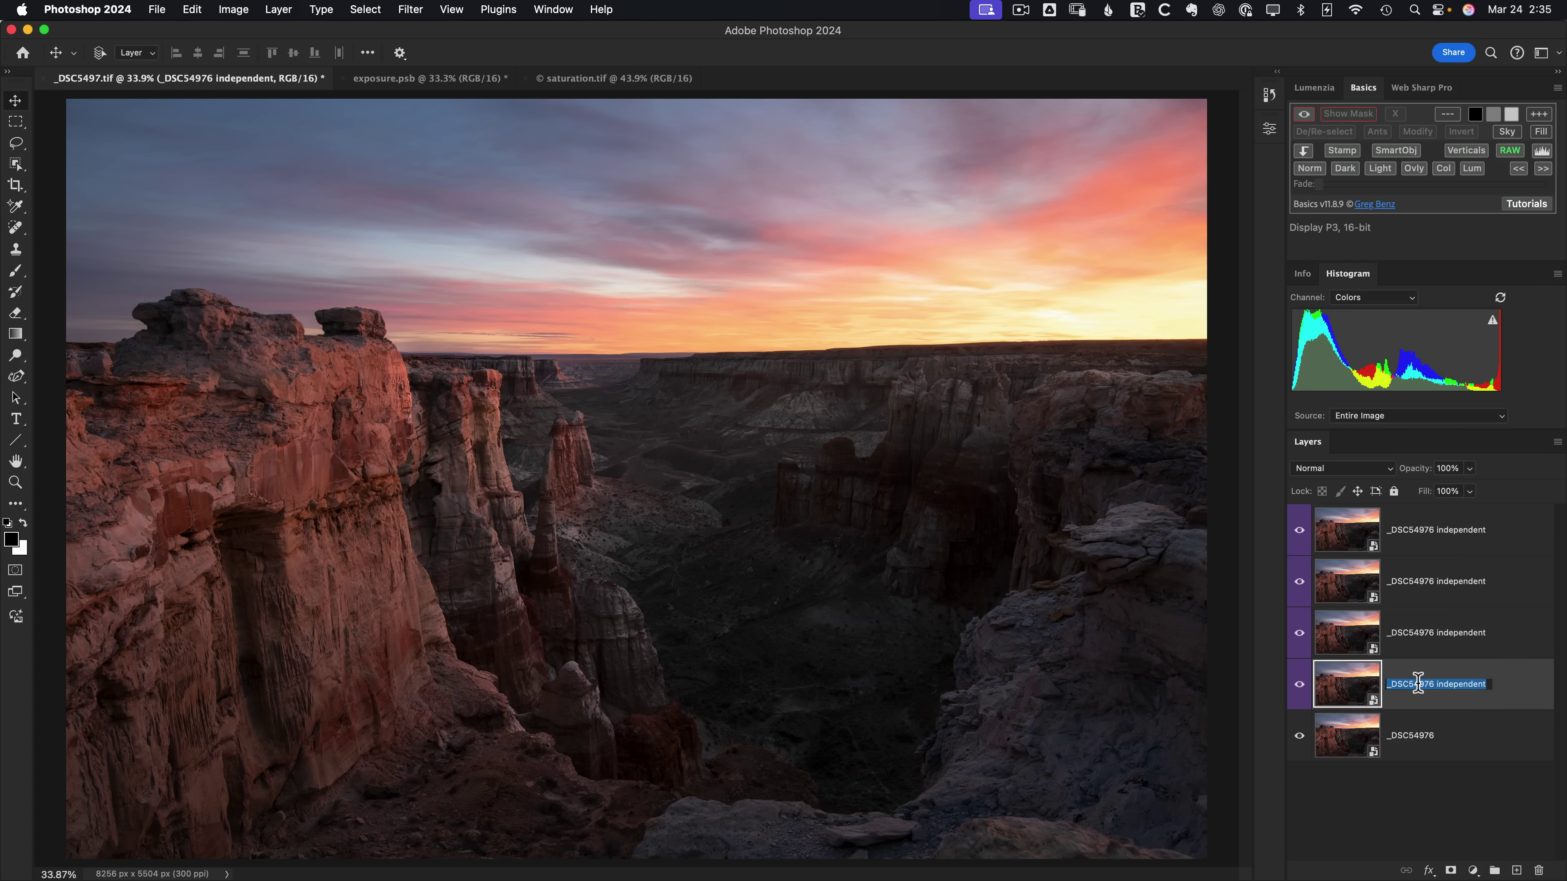
text(RAW global)
key(Return)
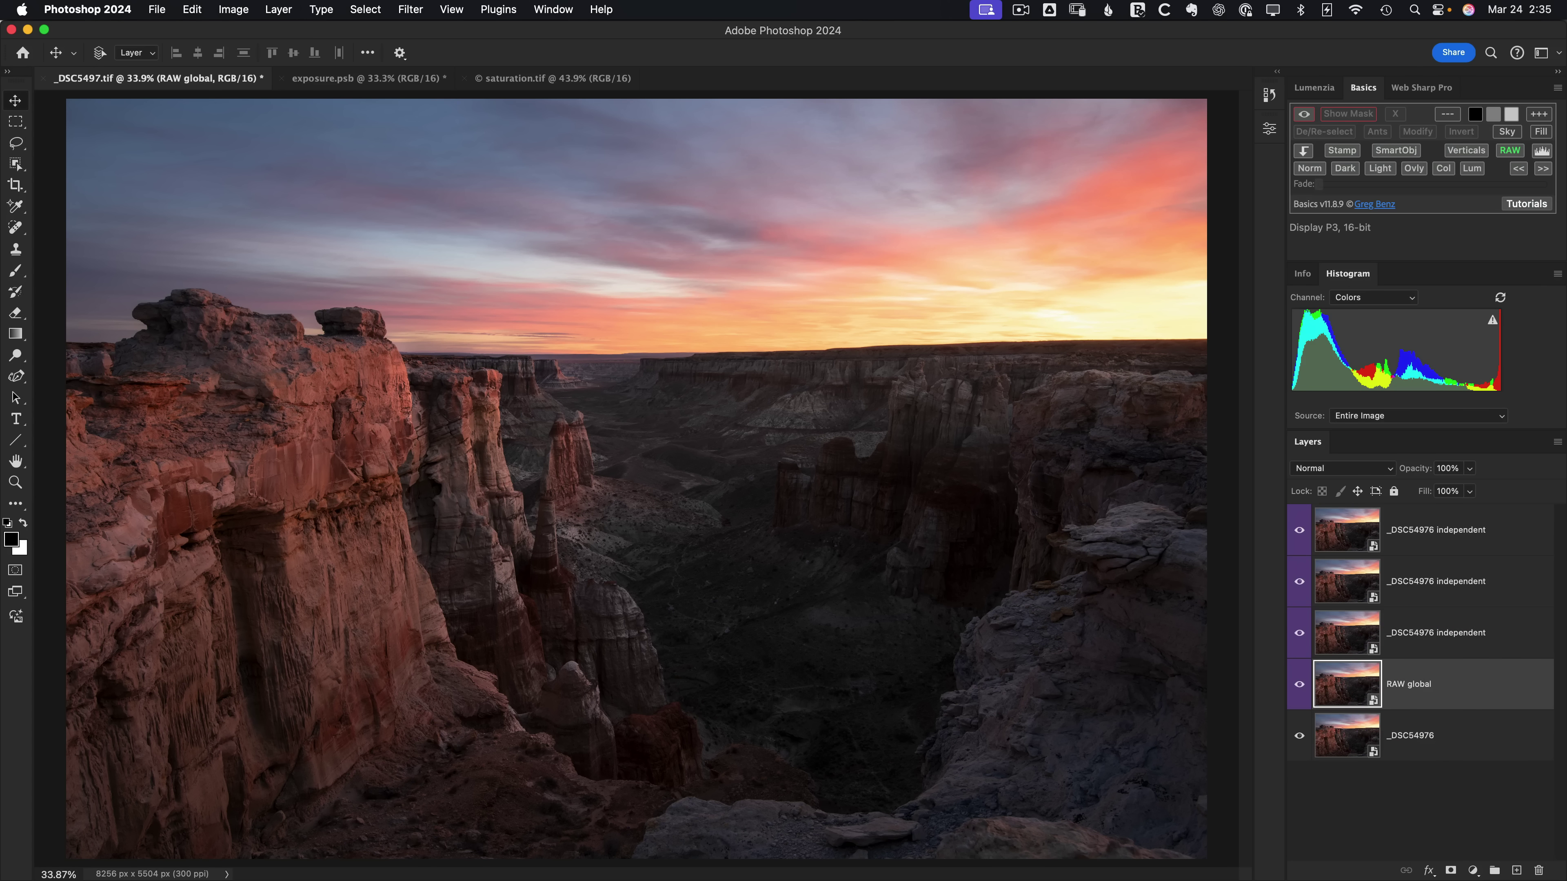
double_click(1411, 635)
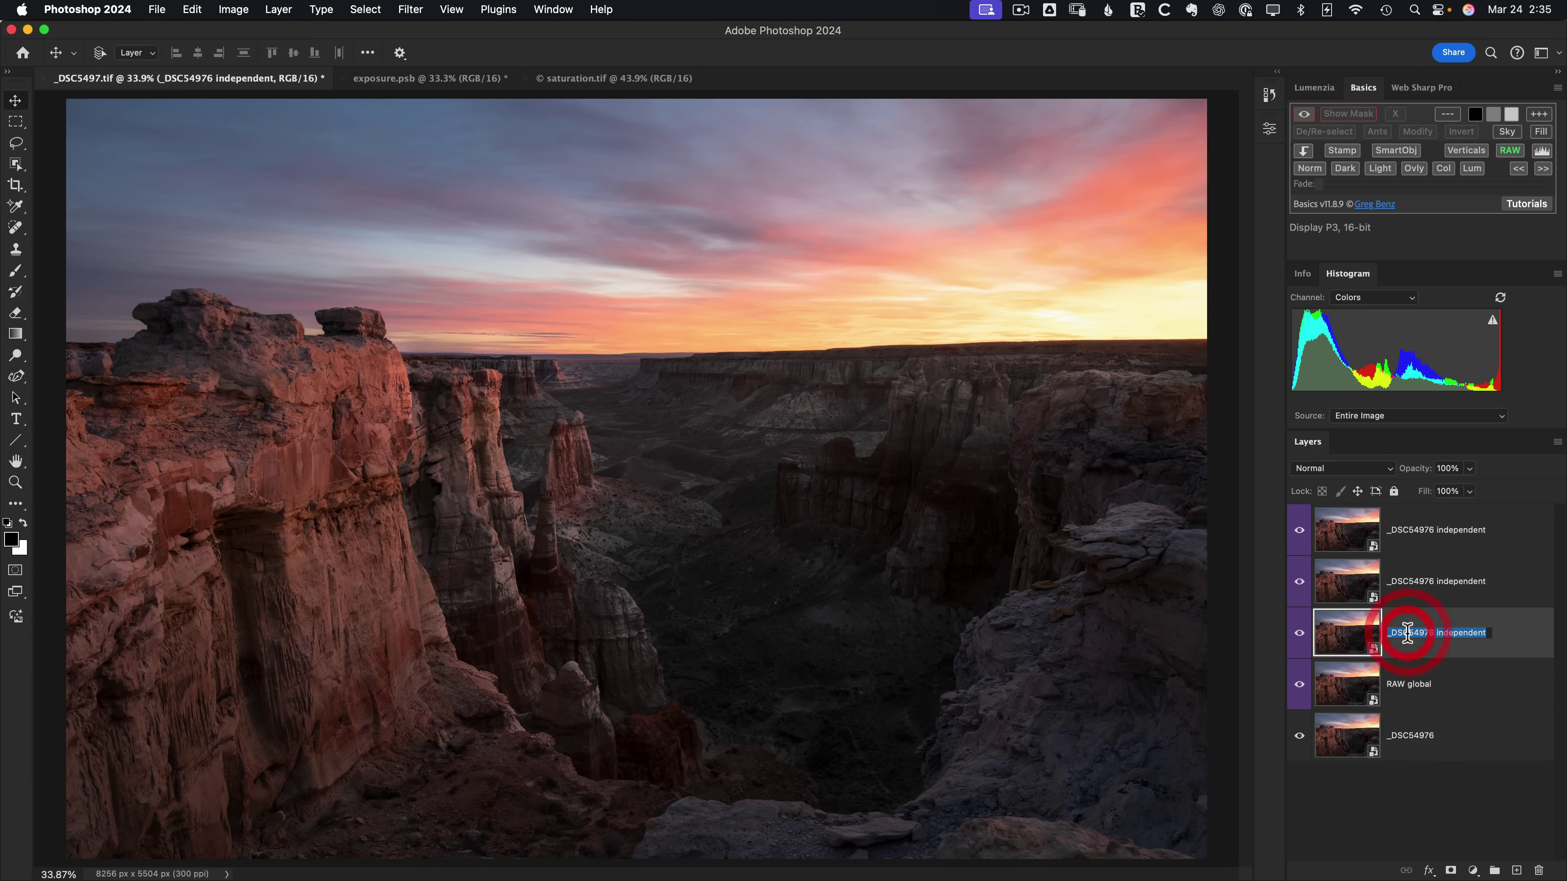
text(FILTER glob)
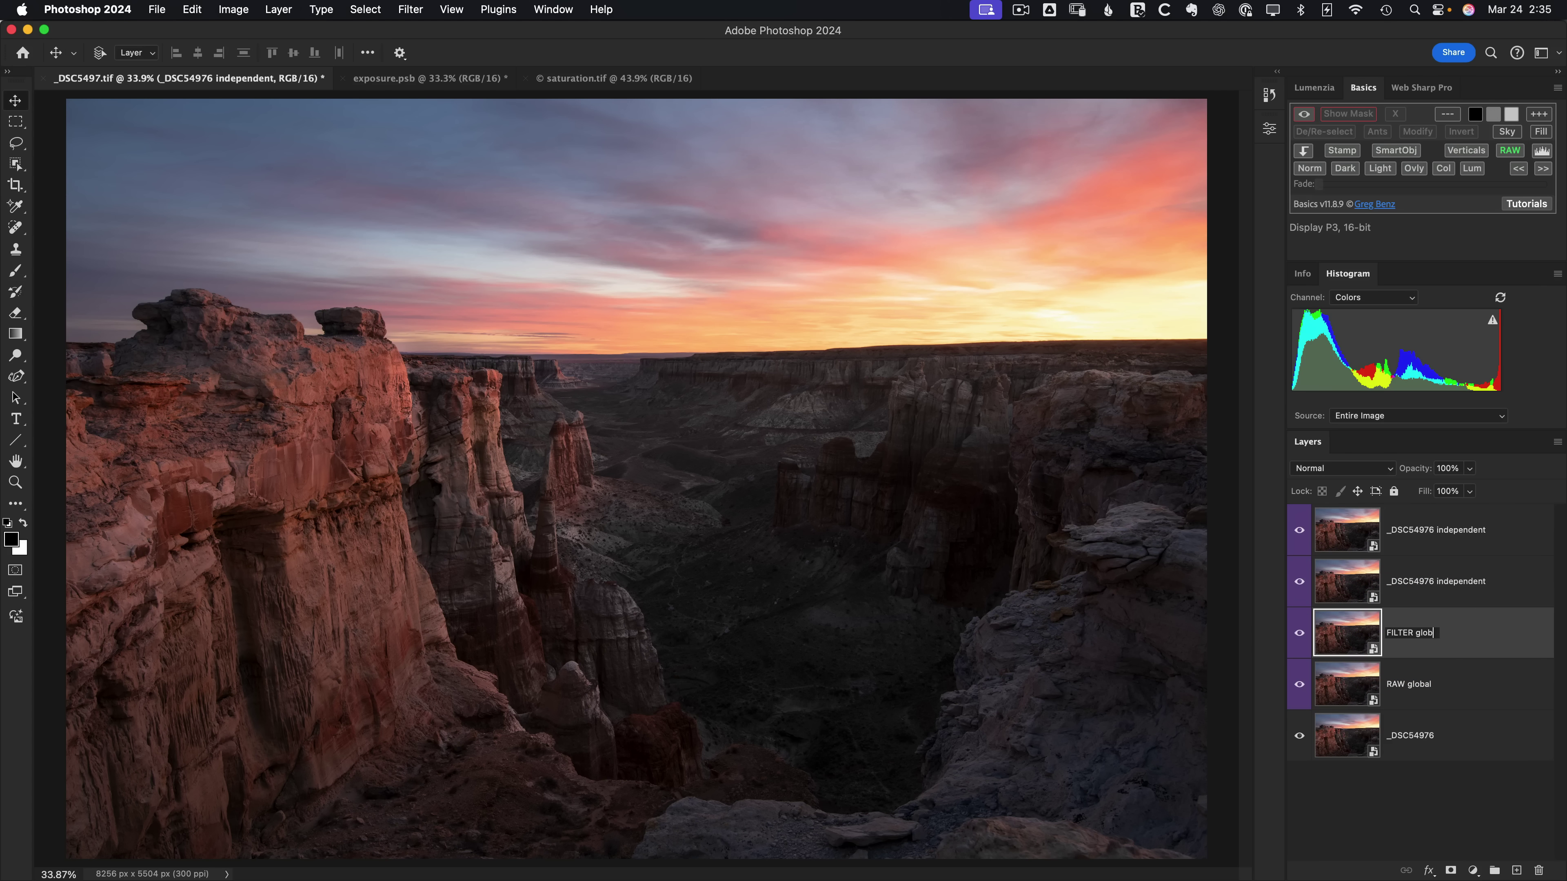
text(al)
double_click(1427, 582)
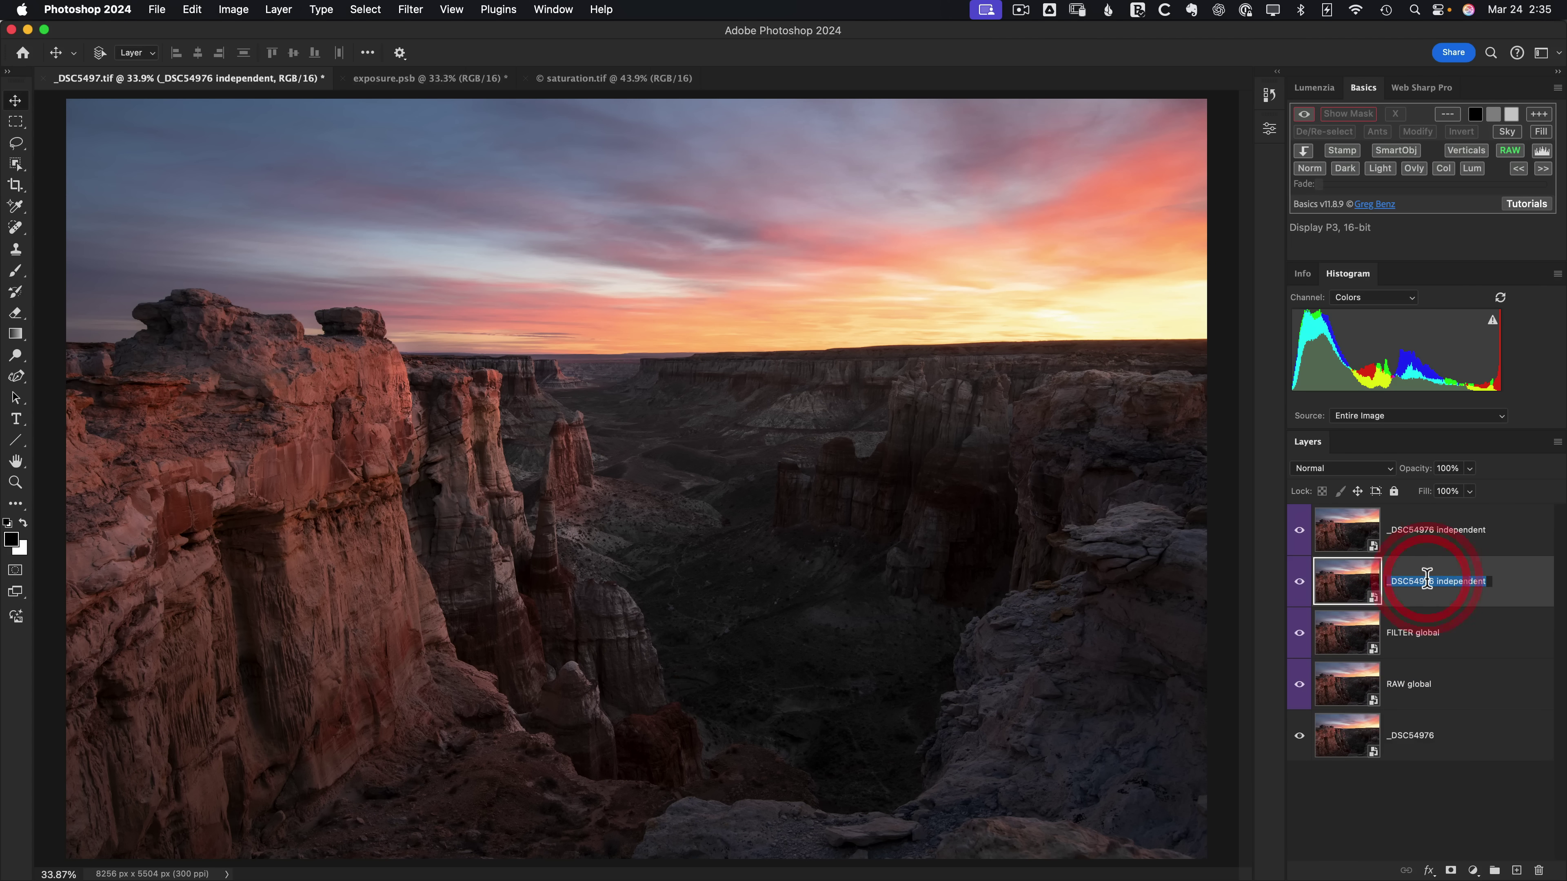
text(RAW)
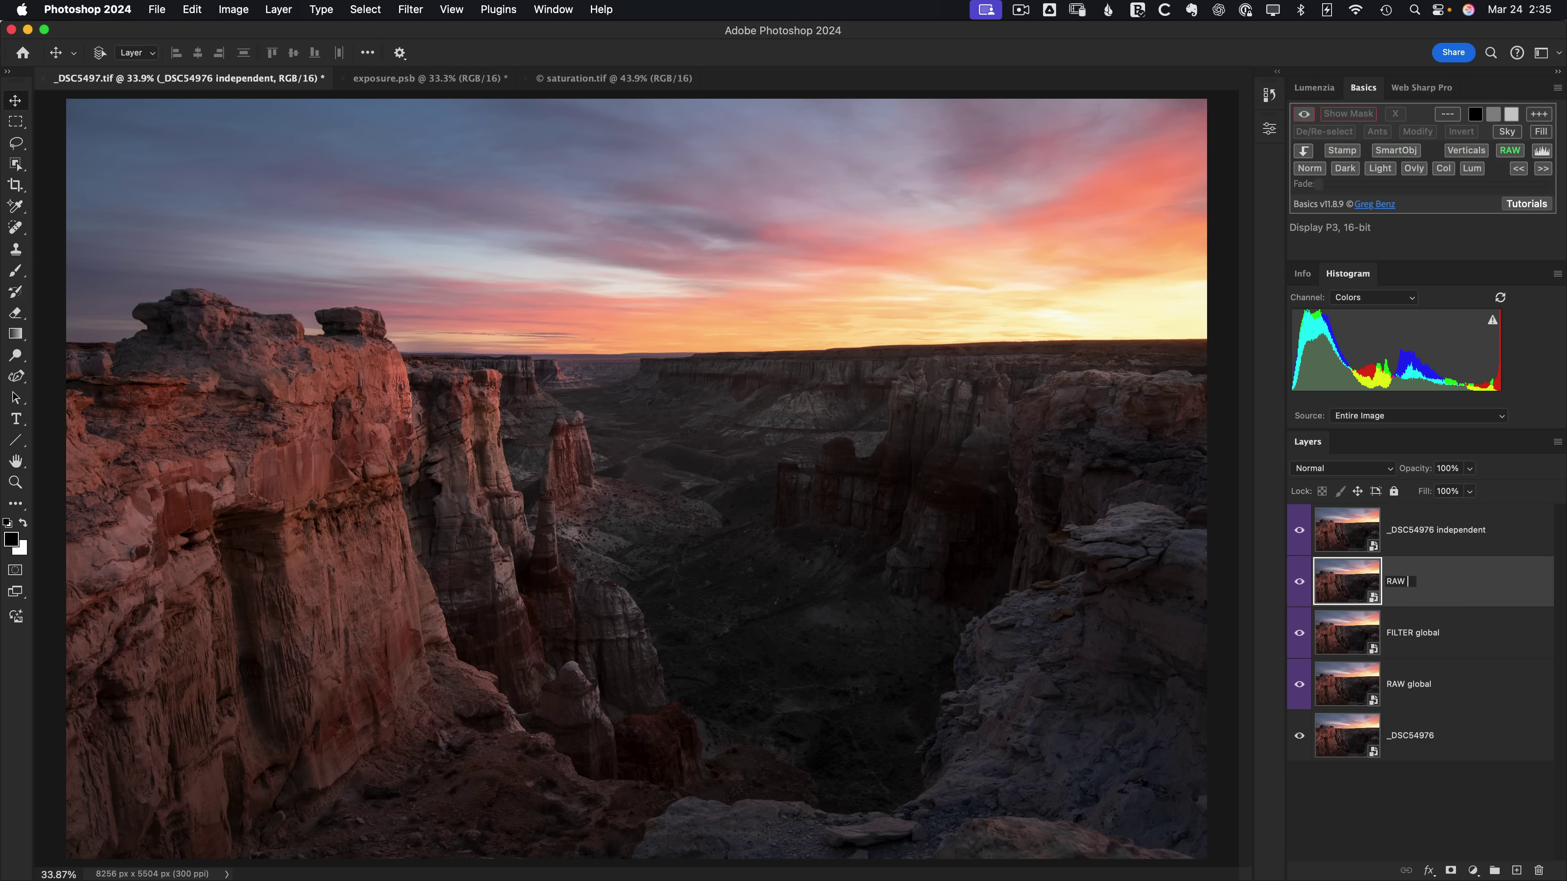
text( LOCAL)
key(Return)
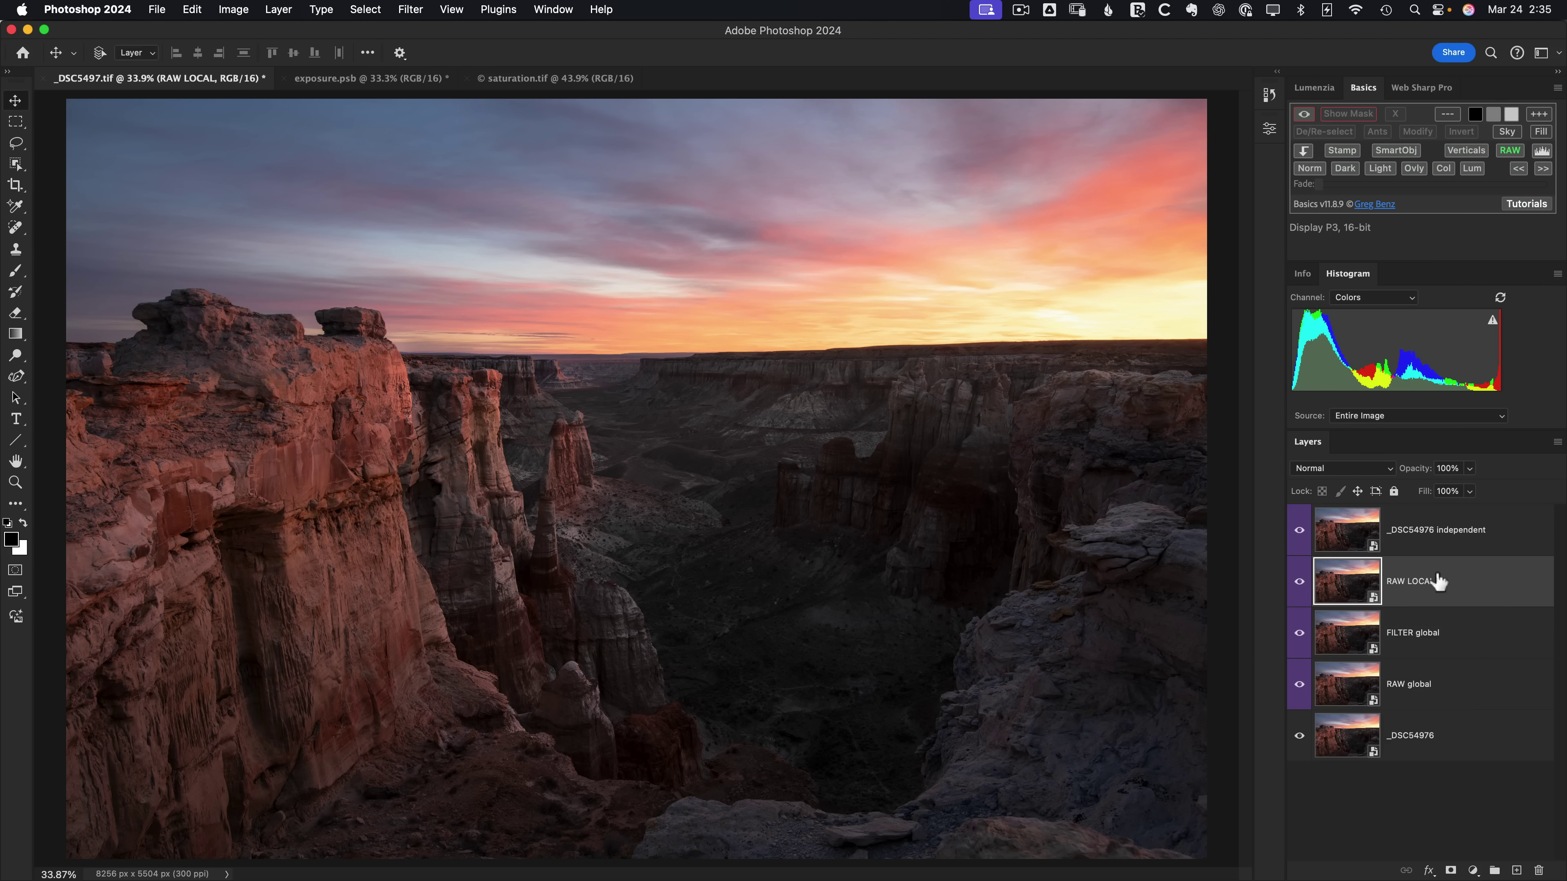
double_click(1438, 531)
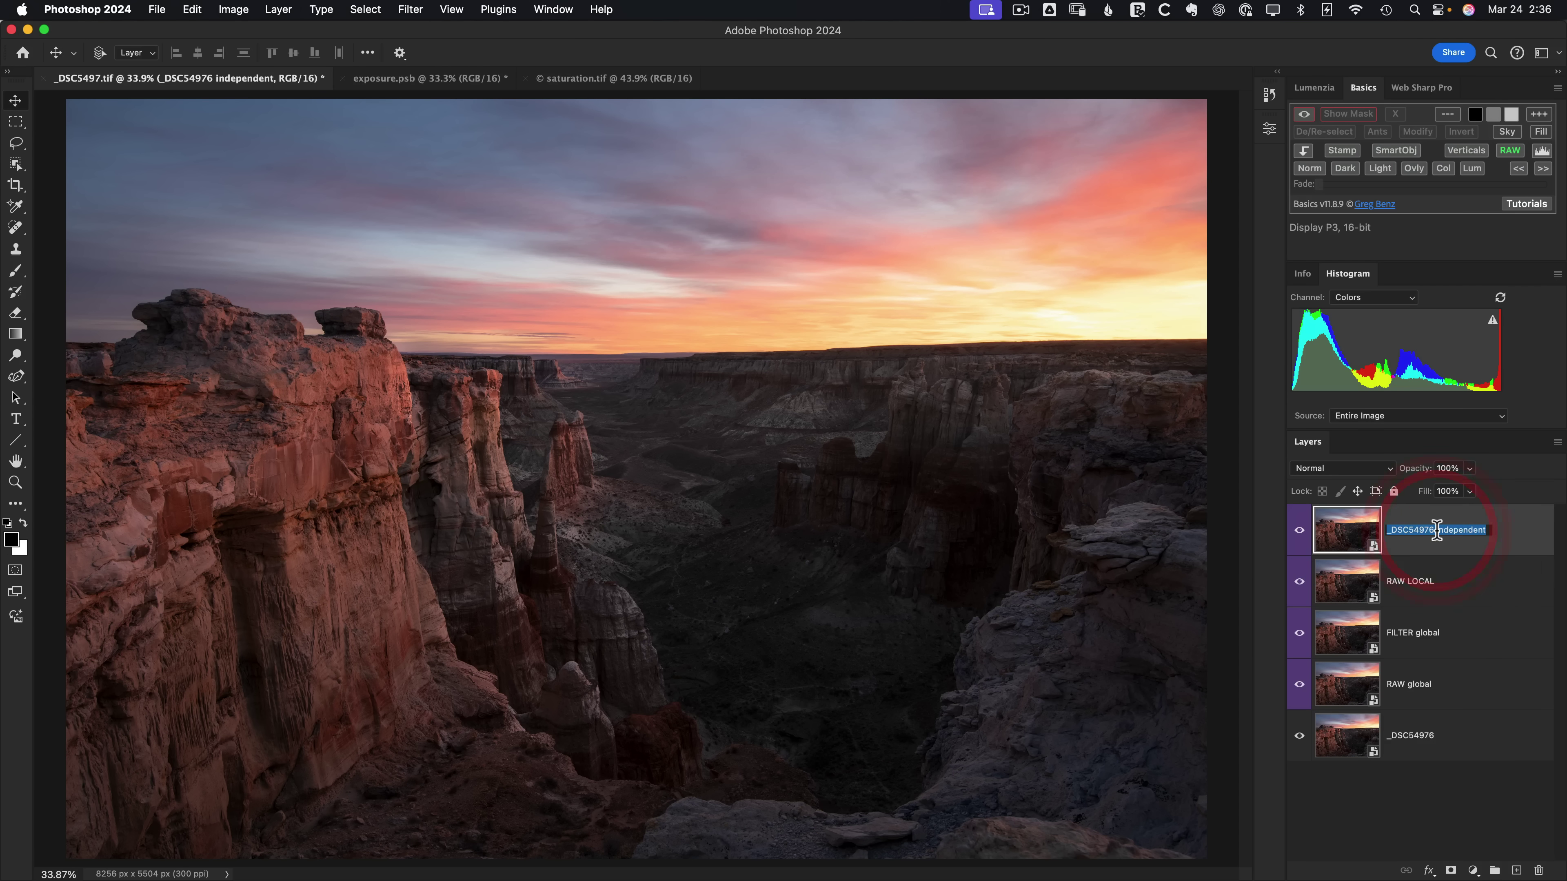
text(Fl)
key(Return)
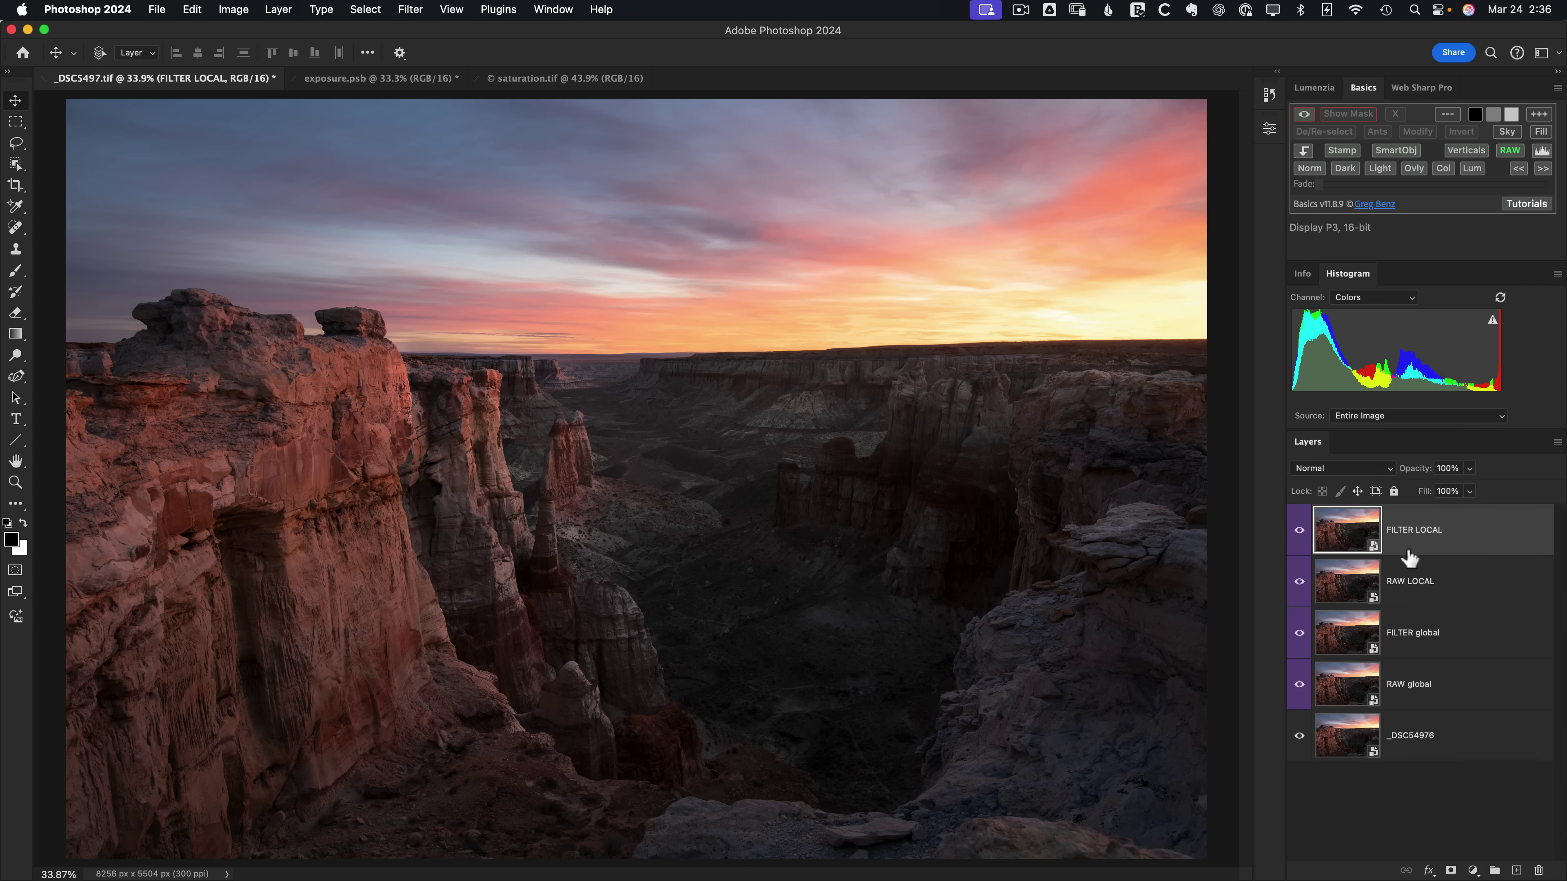
Hide the three upper copies and set RAW global's raw Blacks to 50
drag(1300, 636, 1300, 528)
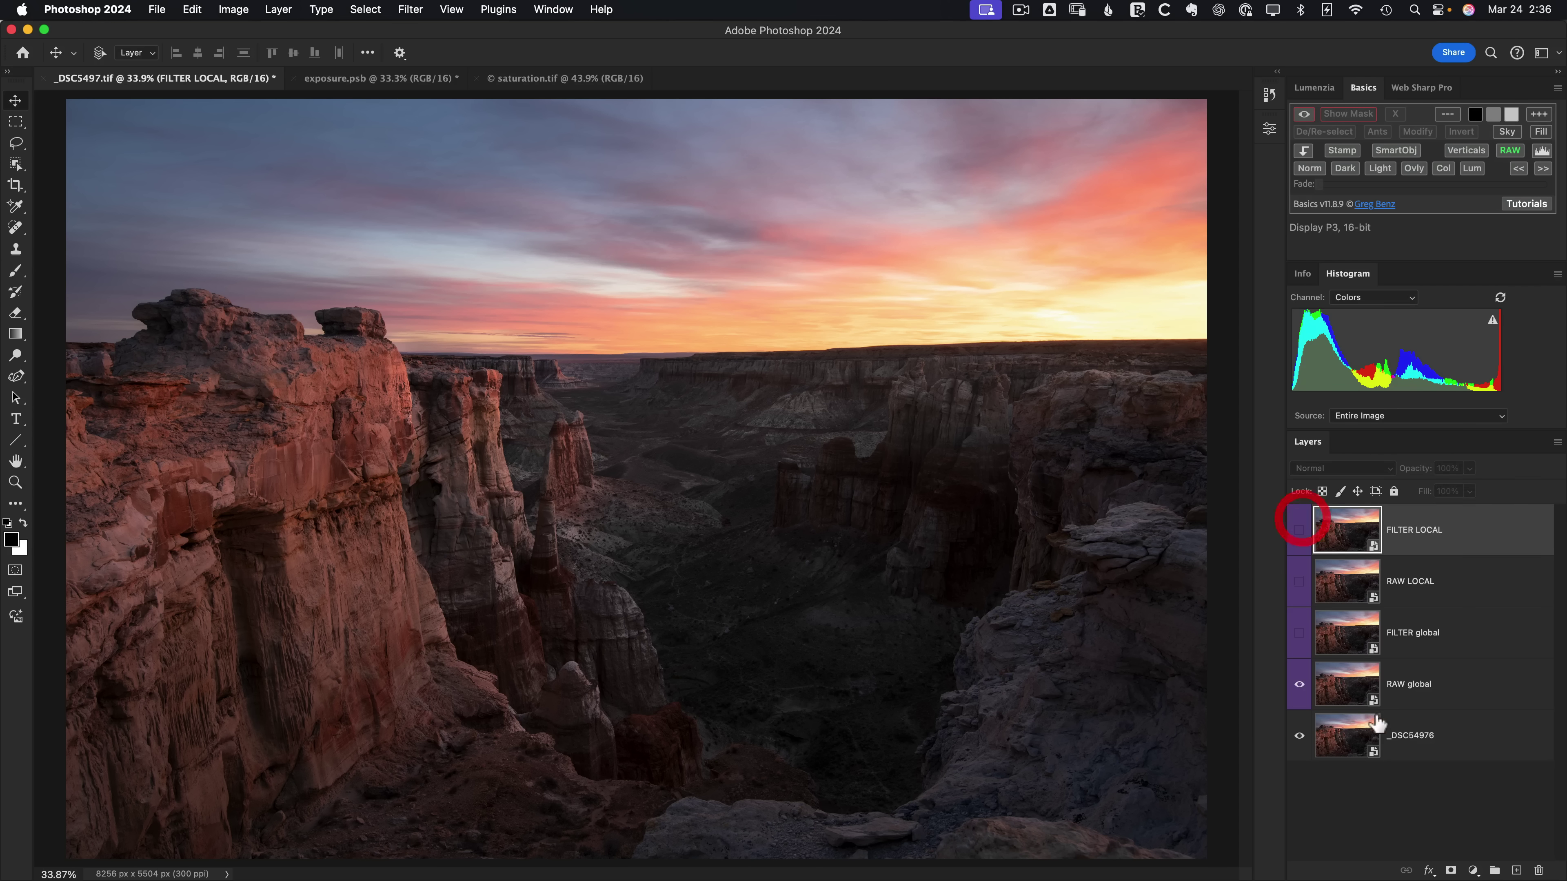
click(1460, 696)
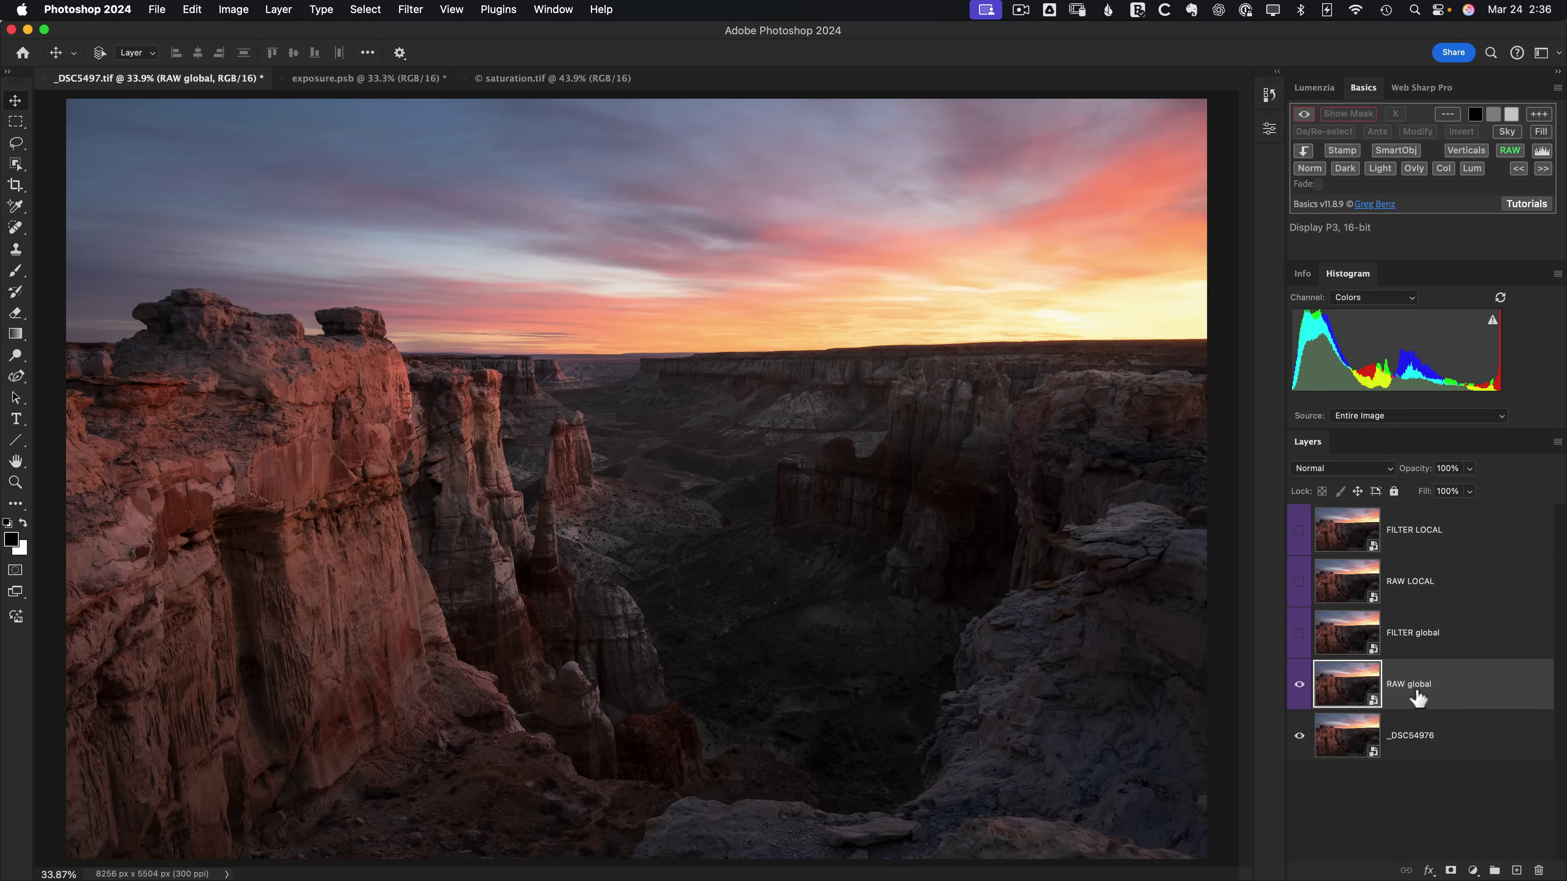
double_click(1360, 689)
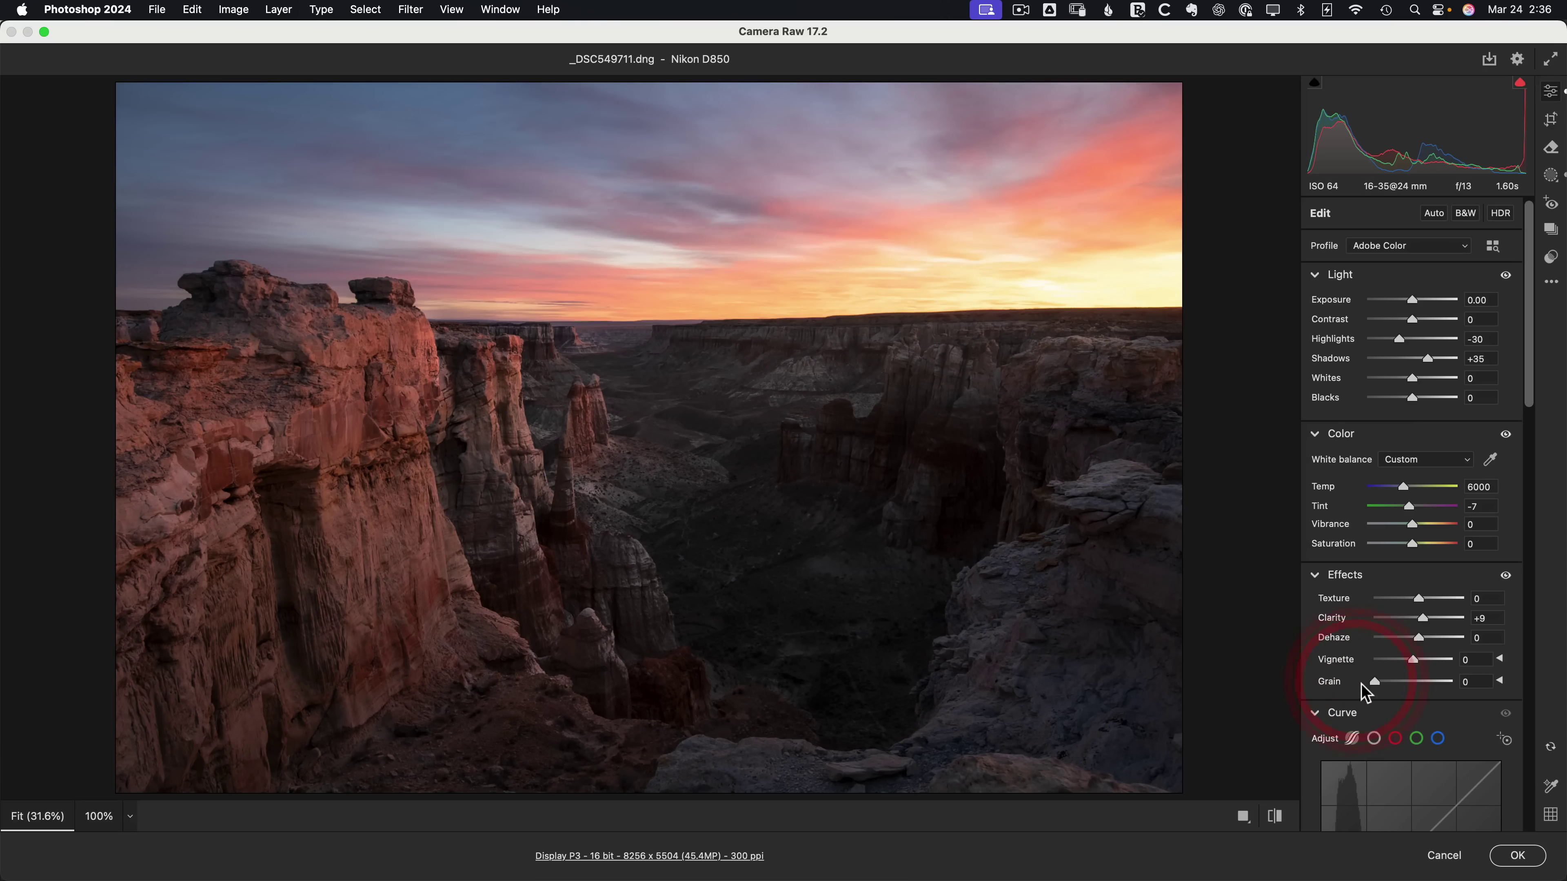
click(1490, 398)
click(1438, 399)
text(50)
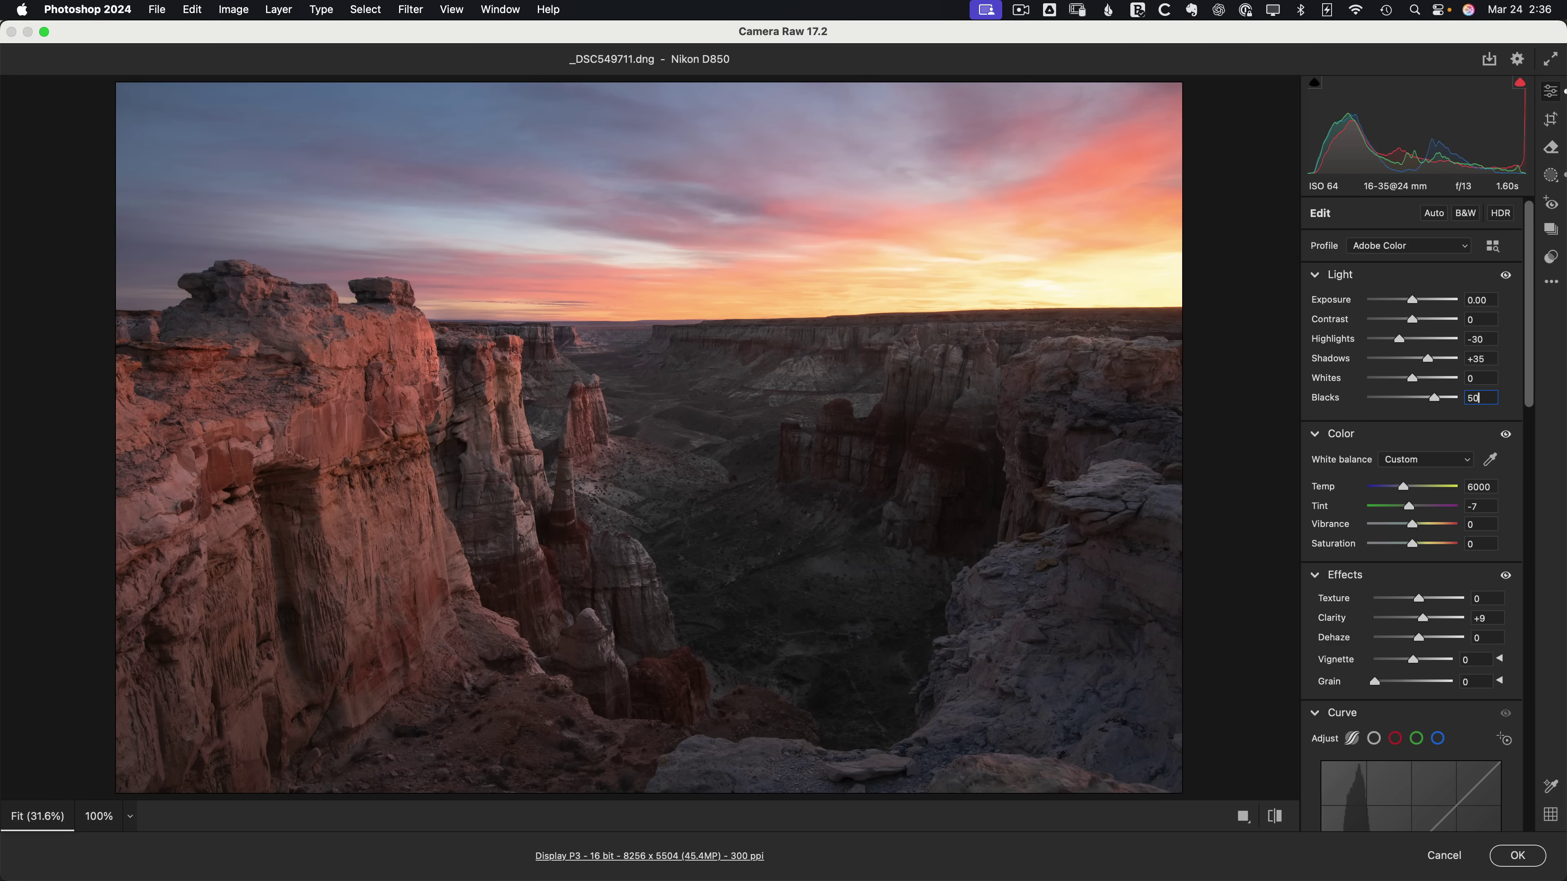
click(1516, 857)
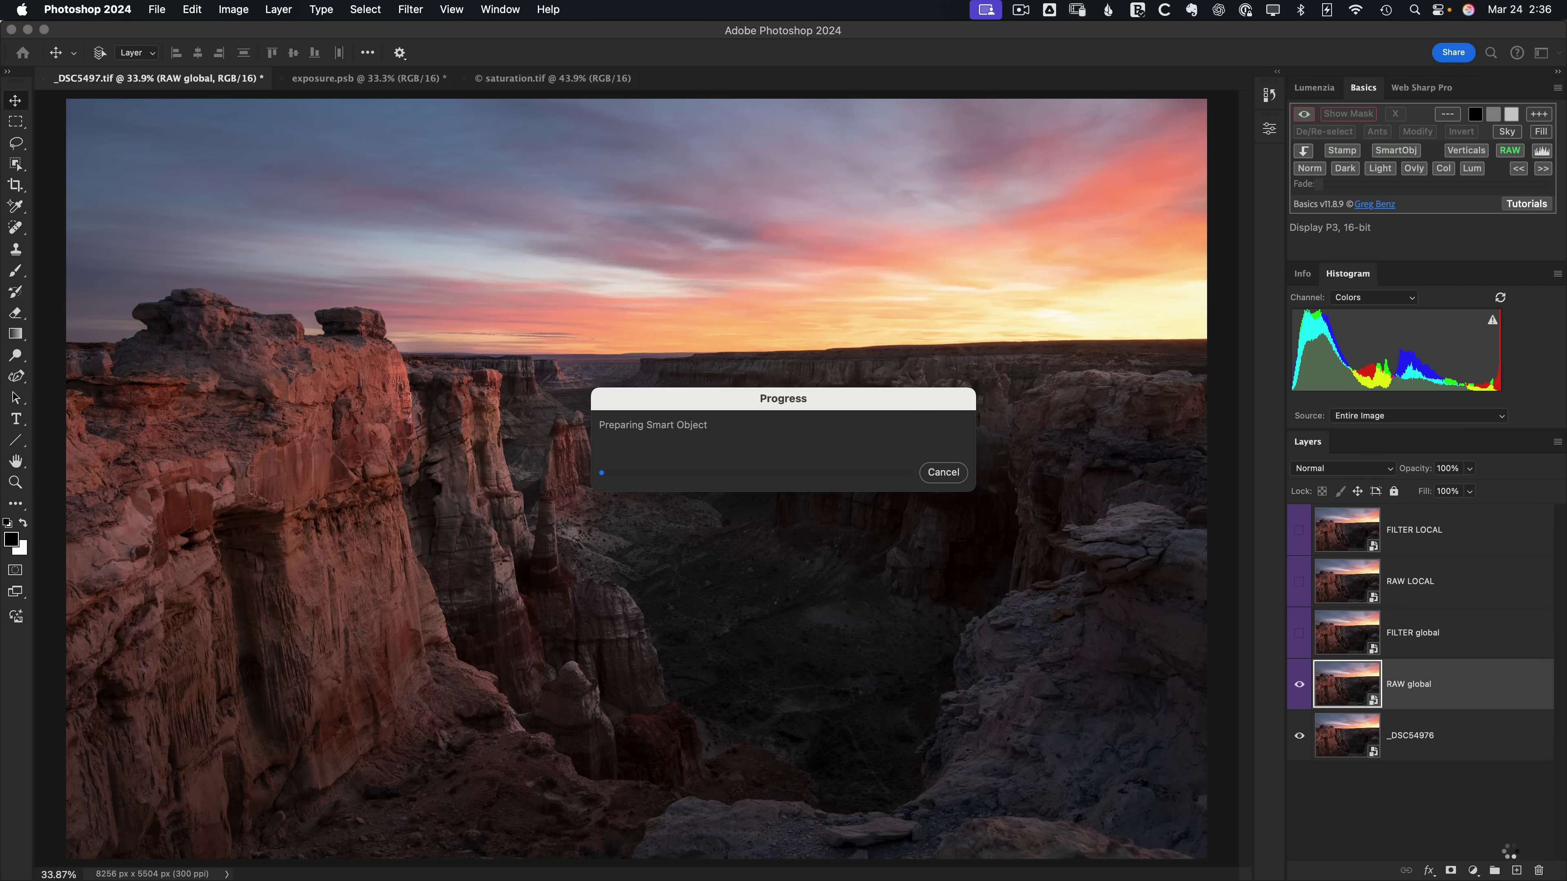
Toggle RAW global to compare the brighter blacks, then show and select FILTER global
click(1300, 684)
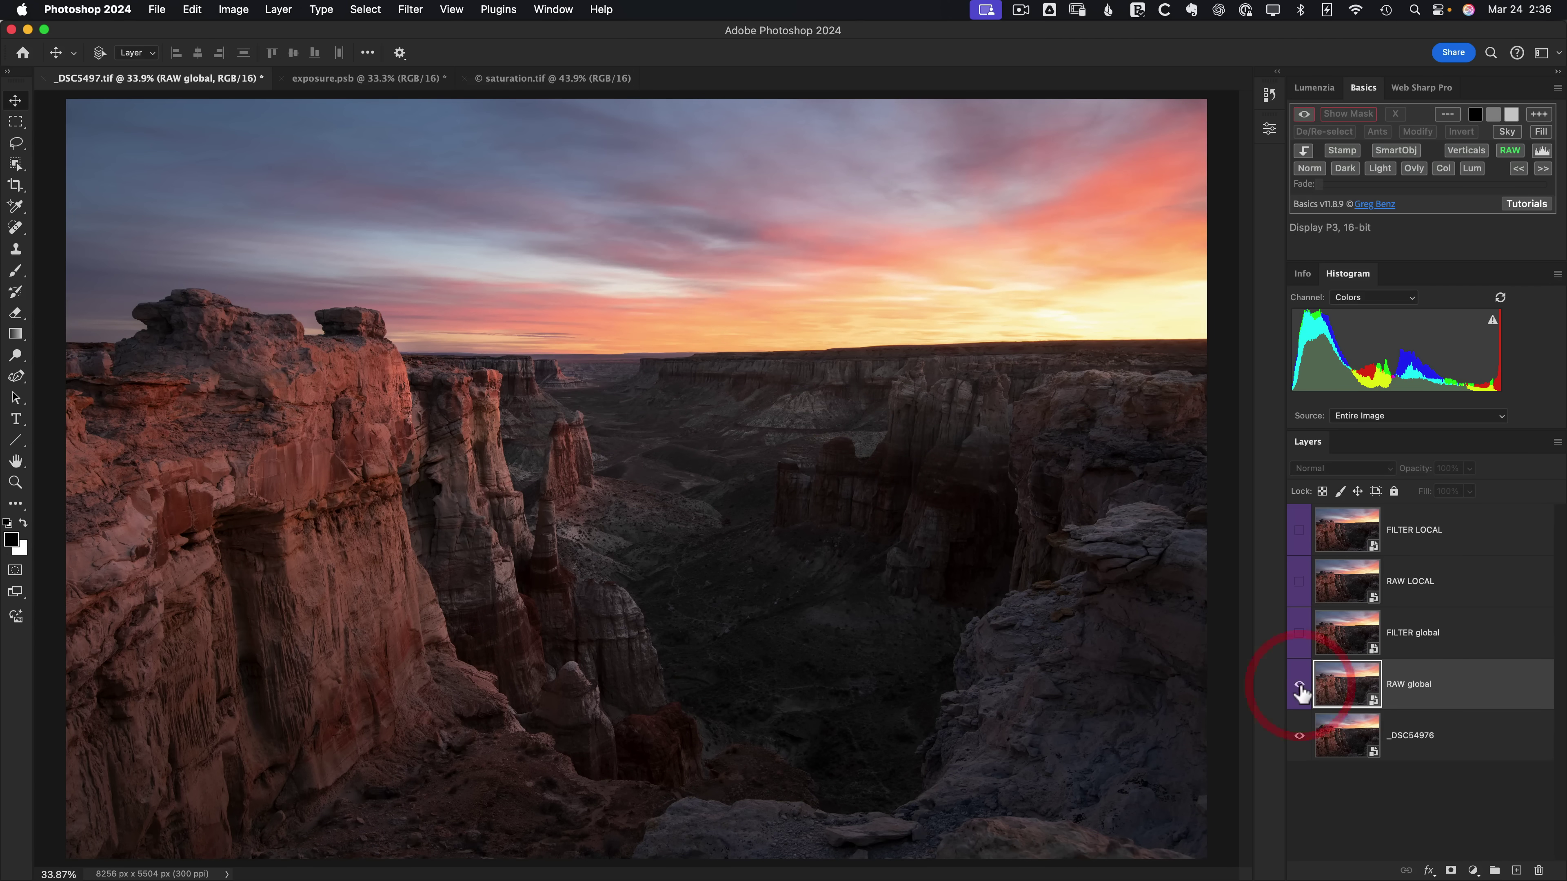
click(1300, 684)
click(1300, 684)
click(1300, 685)
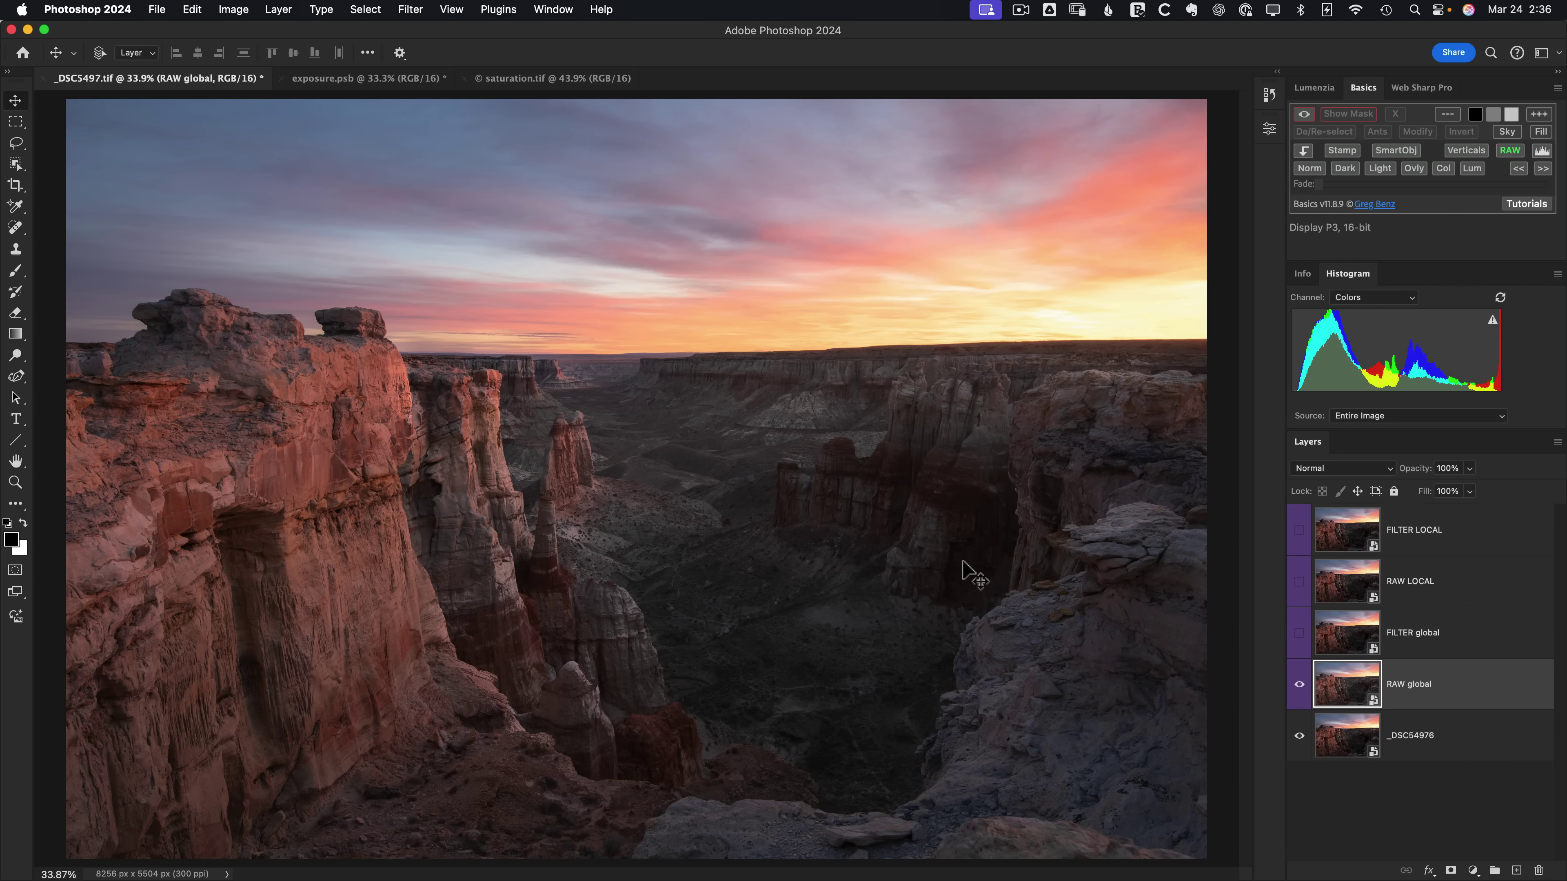
click(1300, 634)
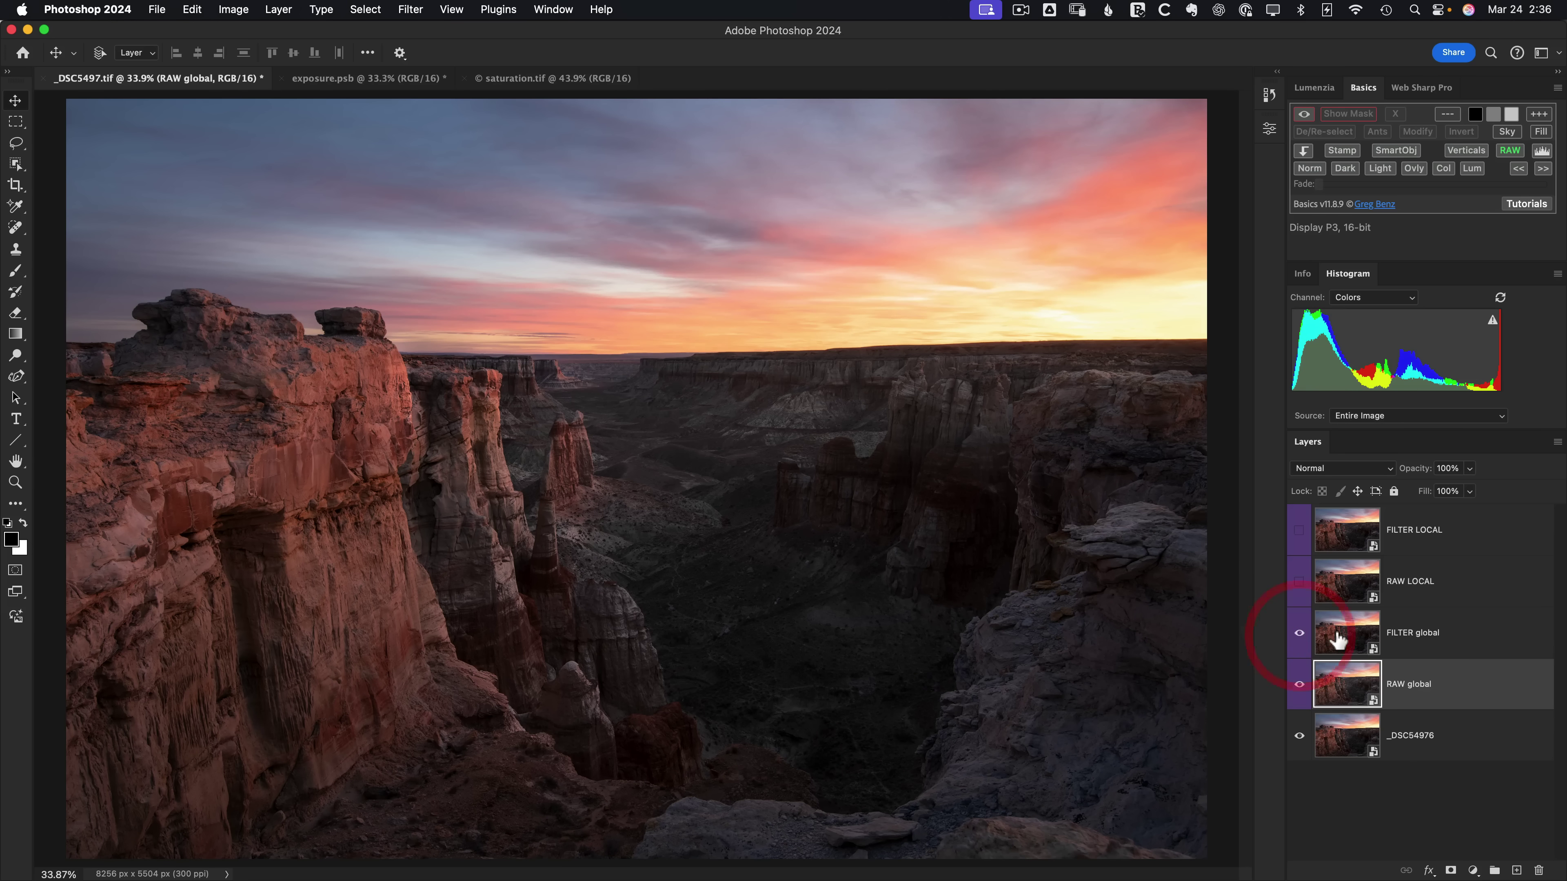
click(1338, 641)
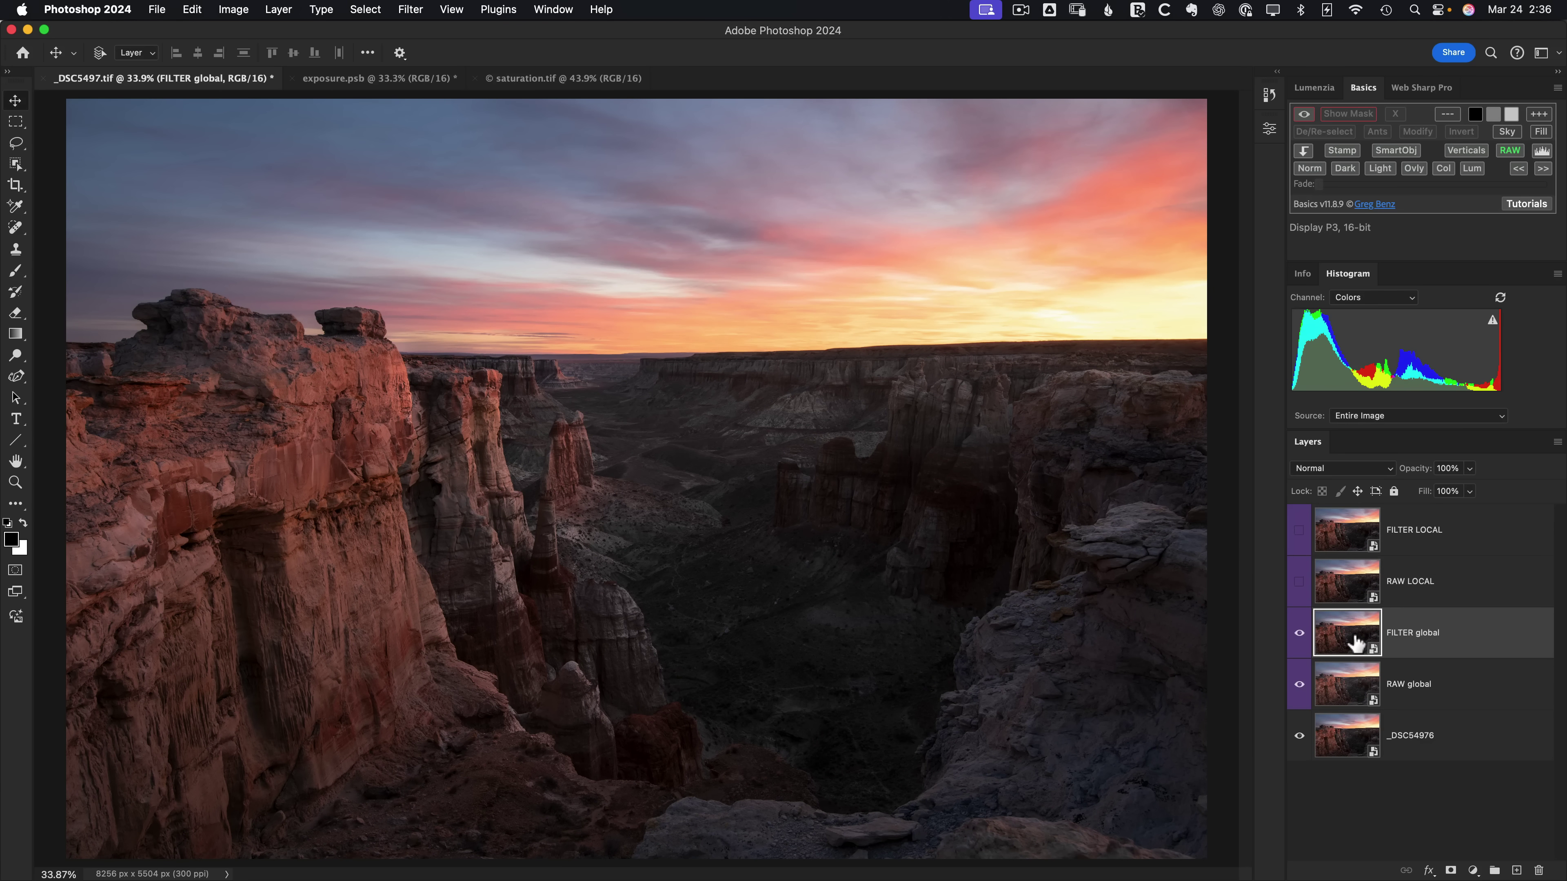
Open the Camera Raw Filter on FILTER global, browsing profiles and repositioning the window
click(419, 10)
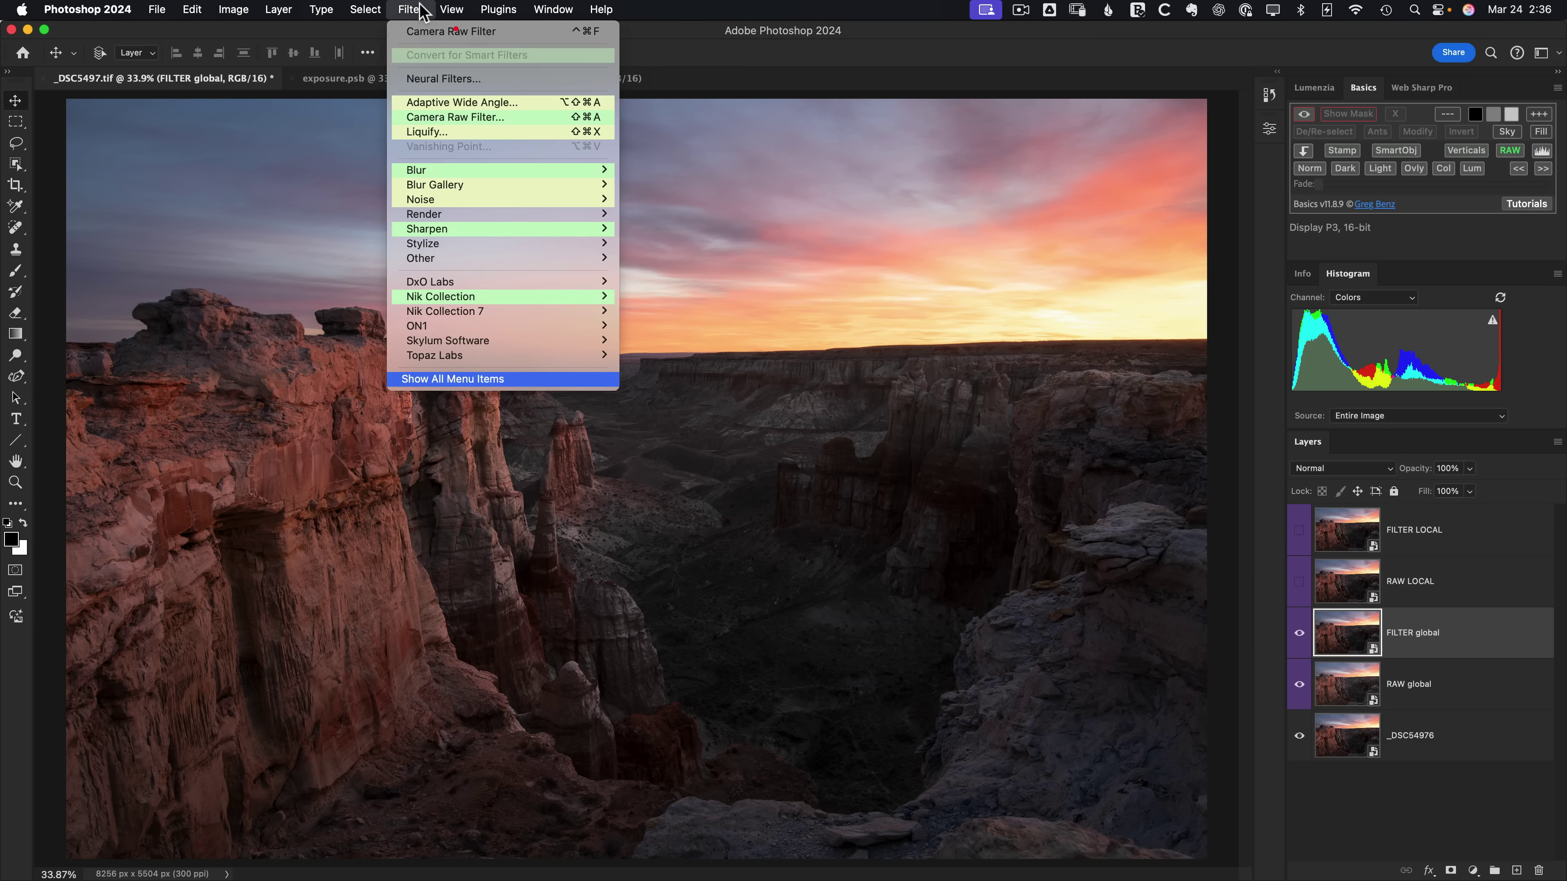
click(439, 115)
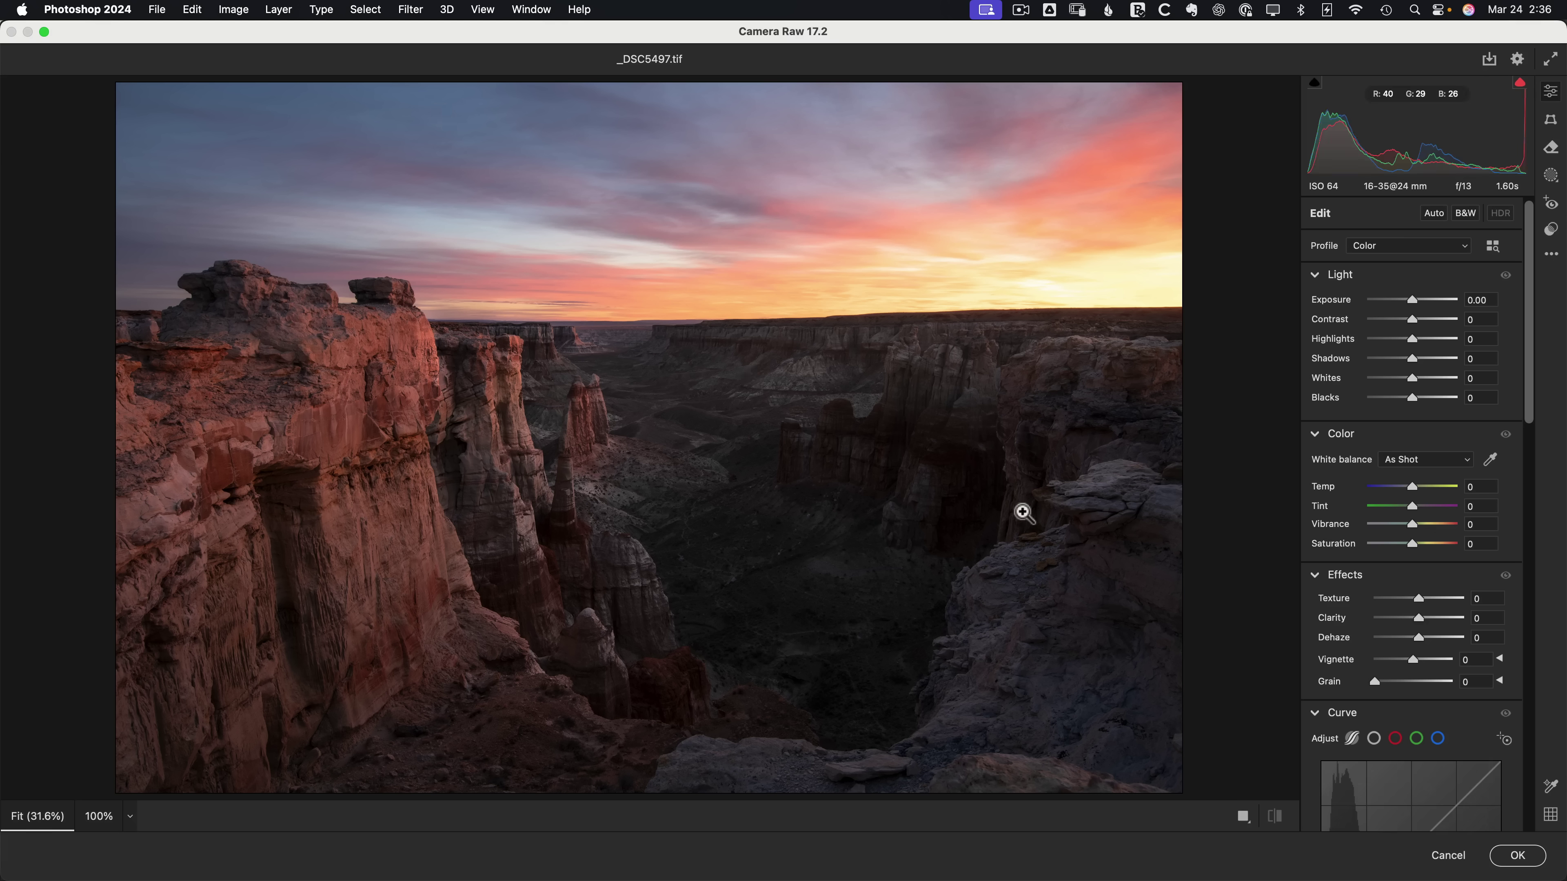
click(1378, 254)
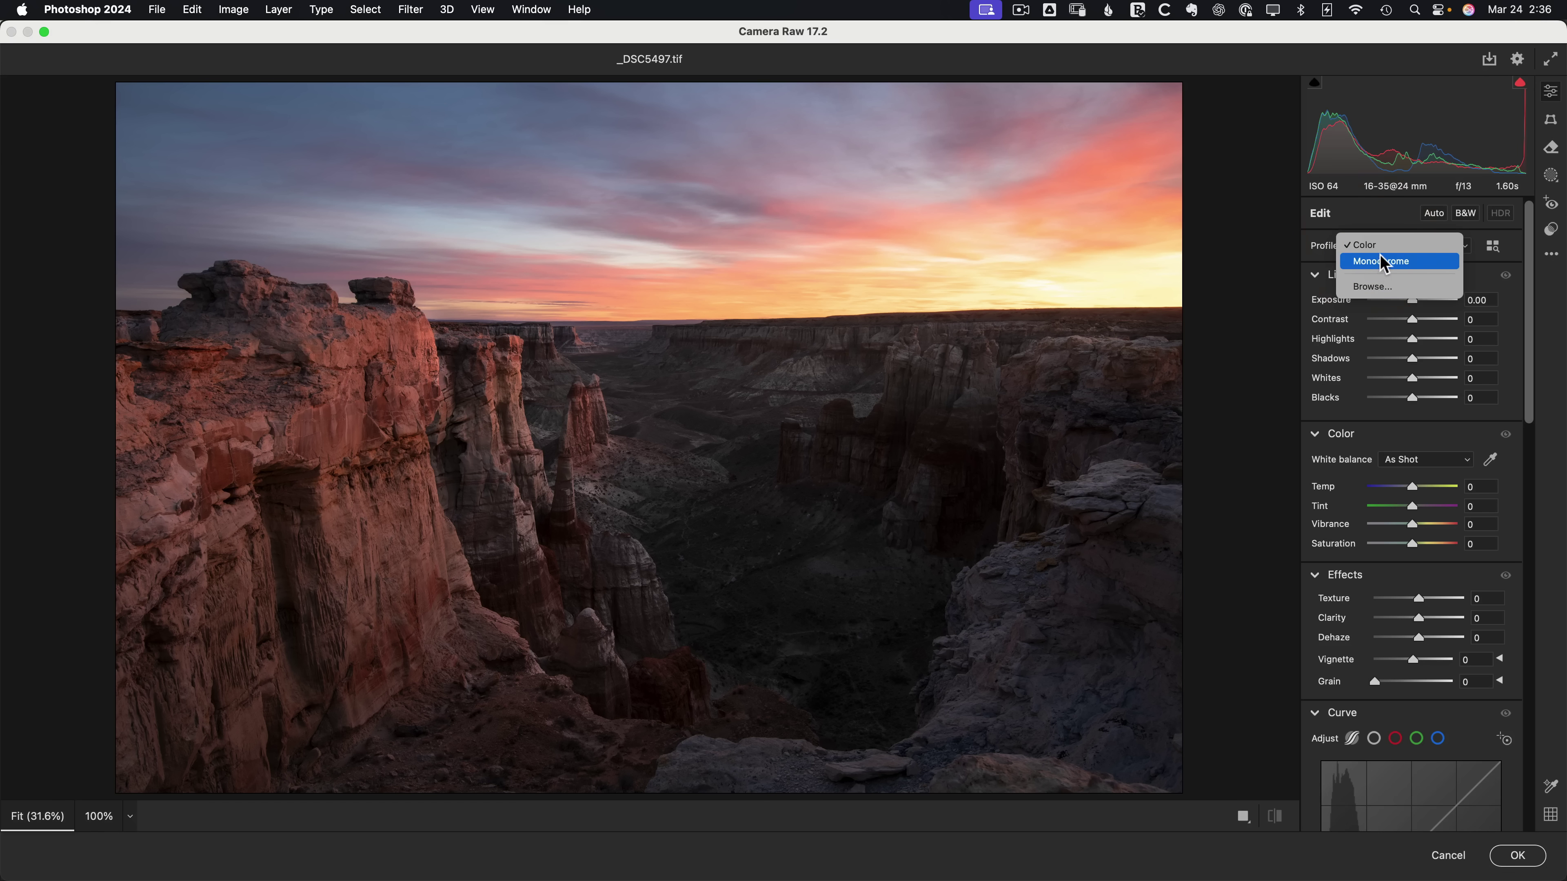
click(1259, 268)
drag(1249, 37, 889, 287)
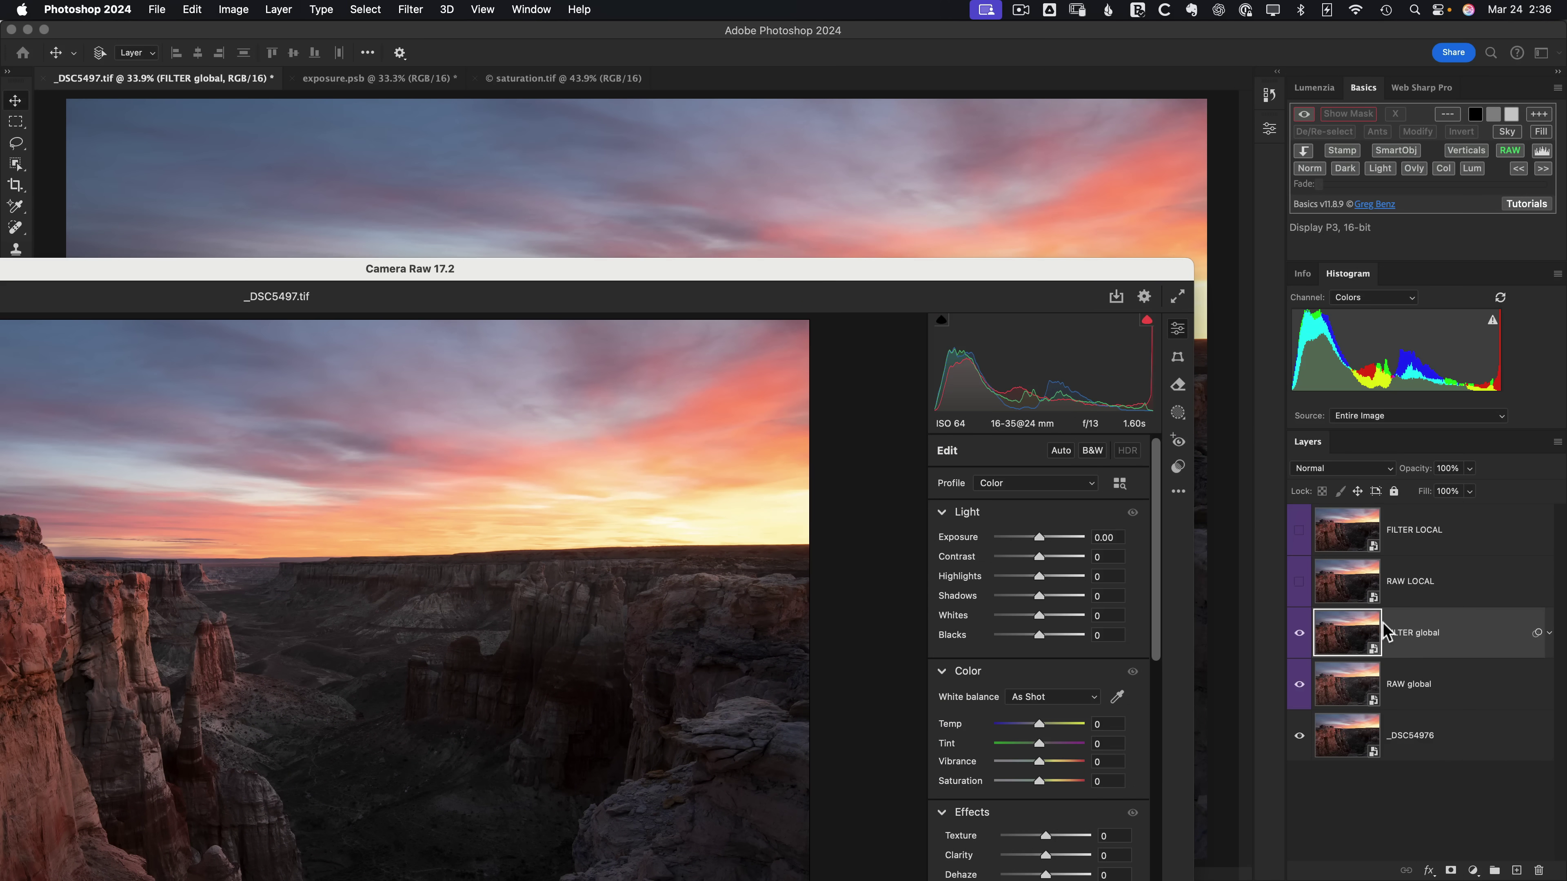
drag(861, 275, 1228, 10)
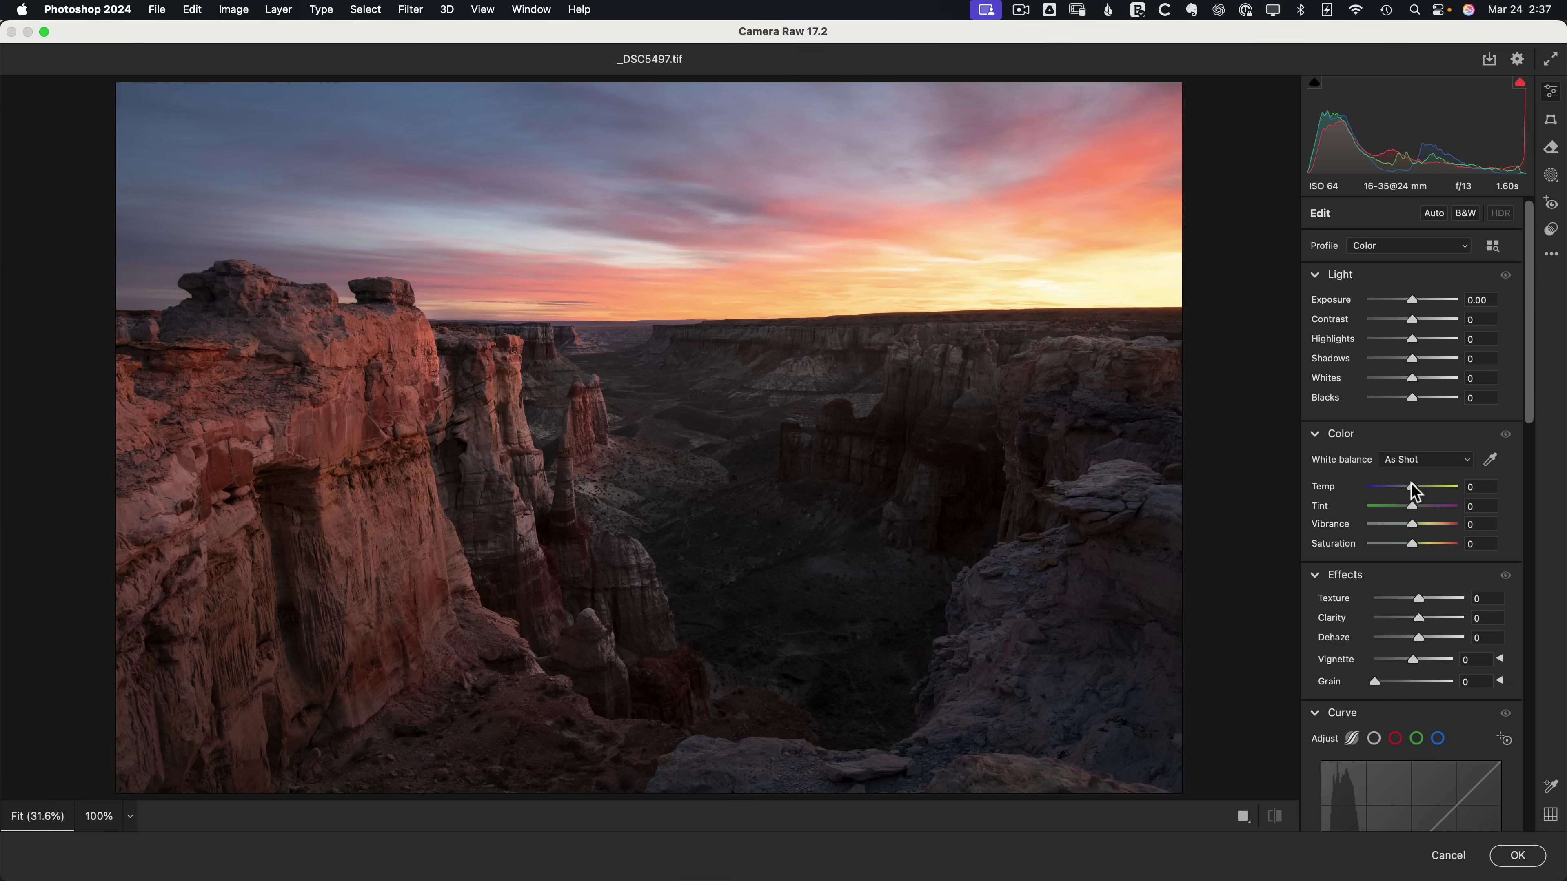
Try temperature -35, reset it to 0, then apply Blacks 50
mouse_move(1415, 492)
mouse_down()
mouse_move(1385, 490)
mouse_move(1431, 494)
mouse_move(1399, 494)
mouse_up()
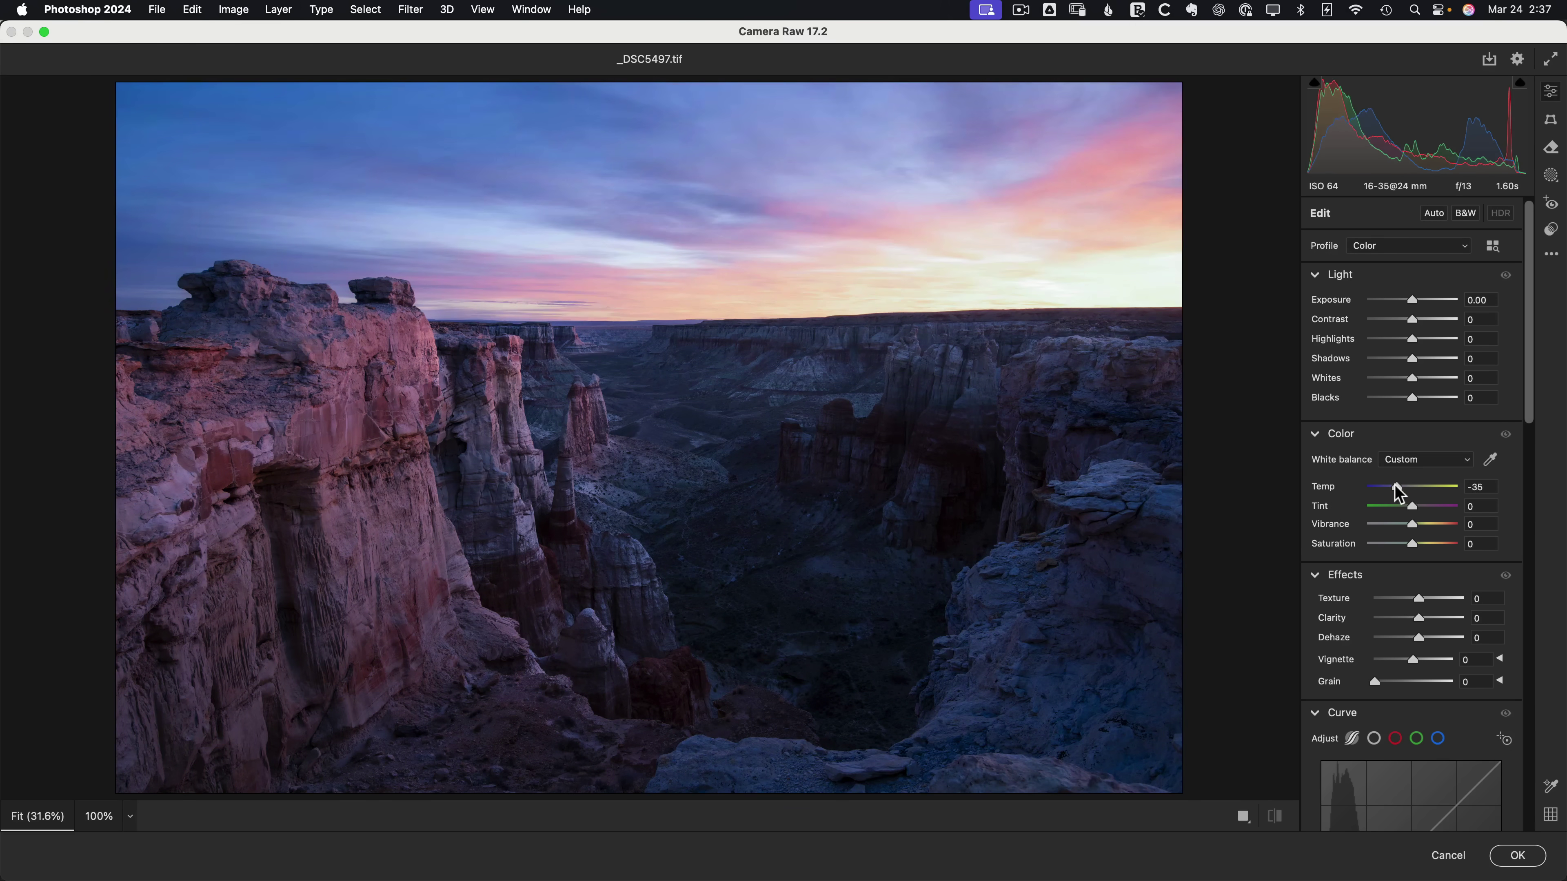
double_click(1395, 489)
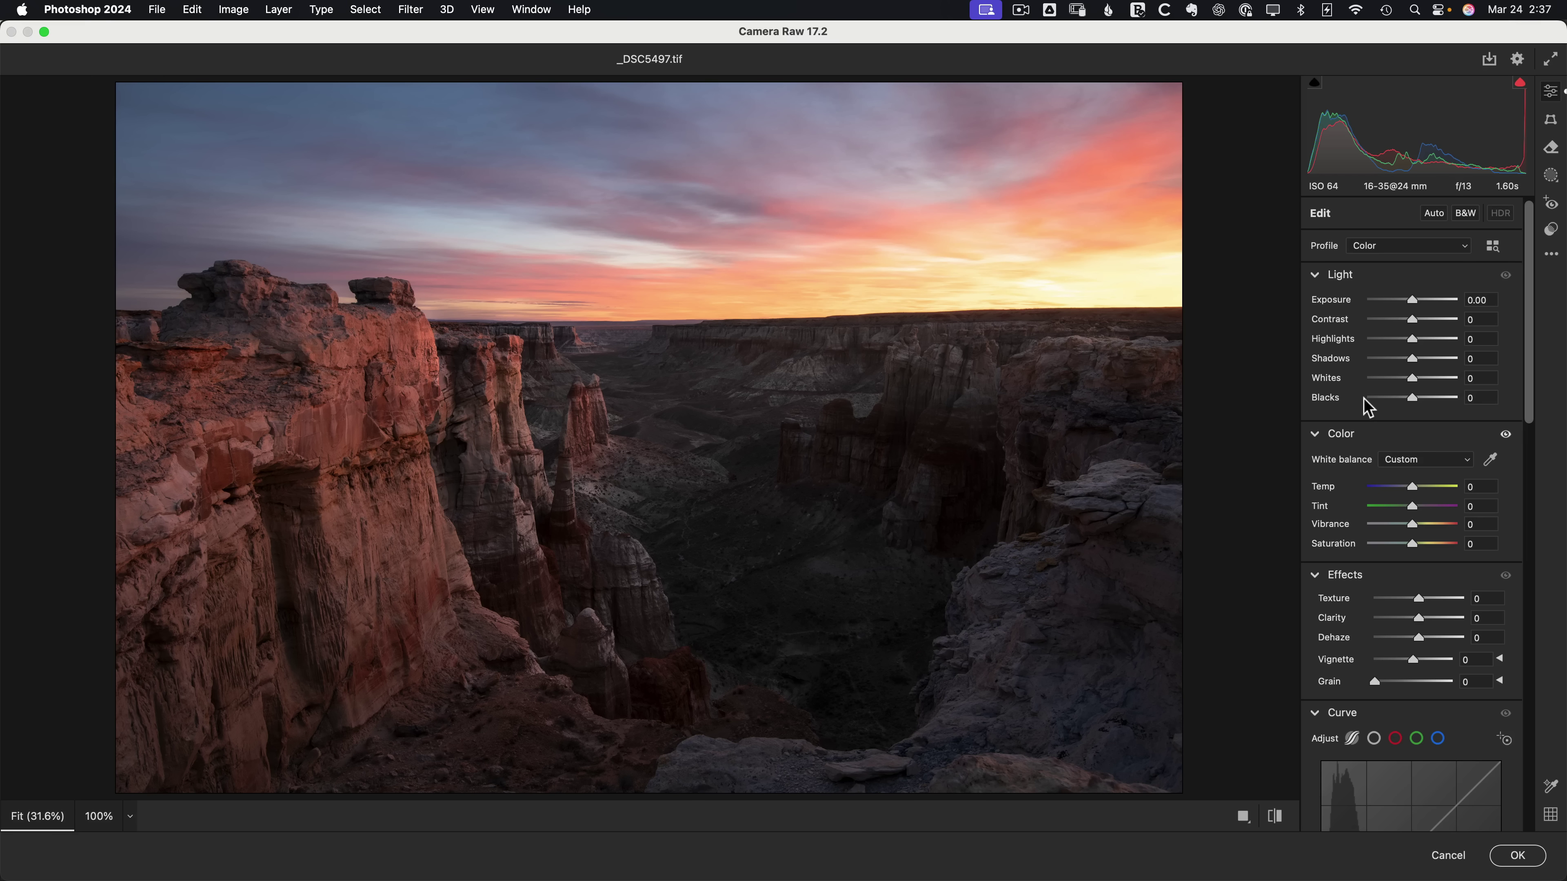
click(1451, 398)
text(50)
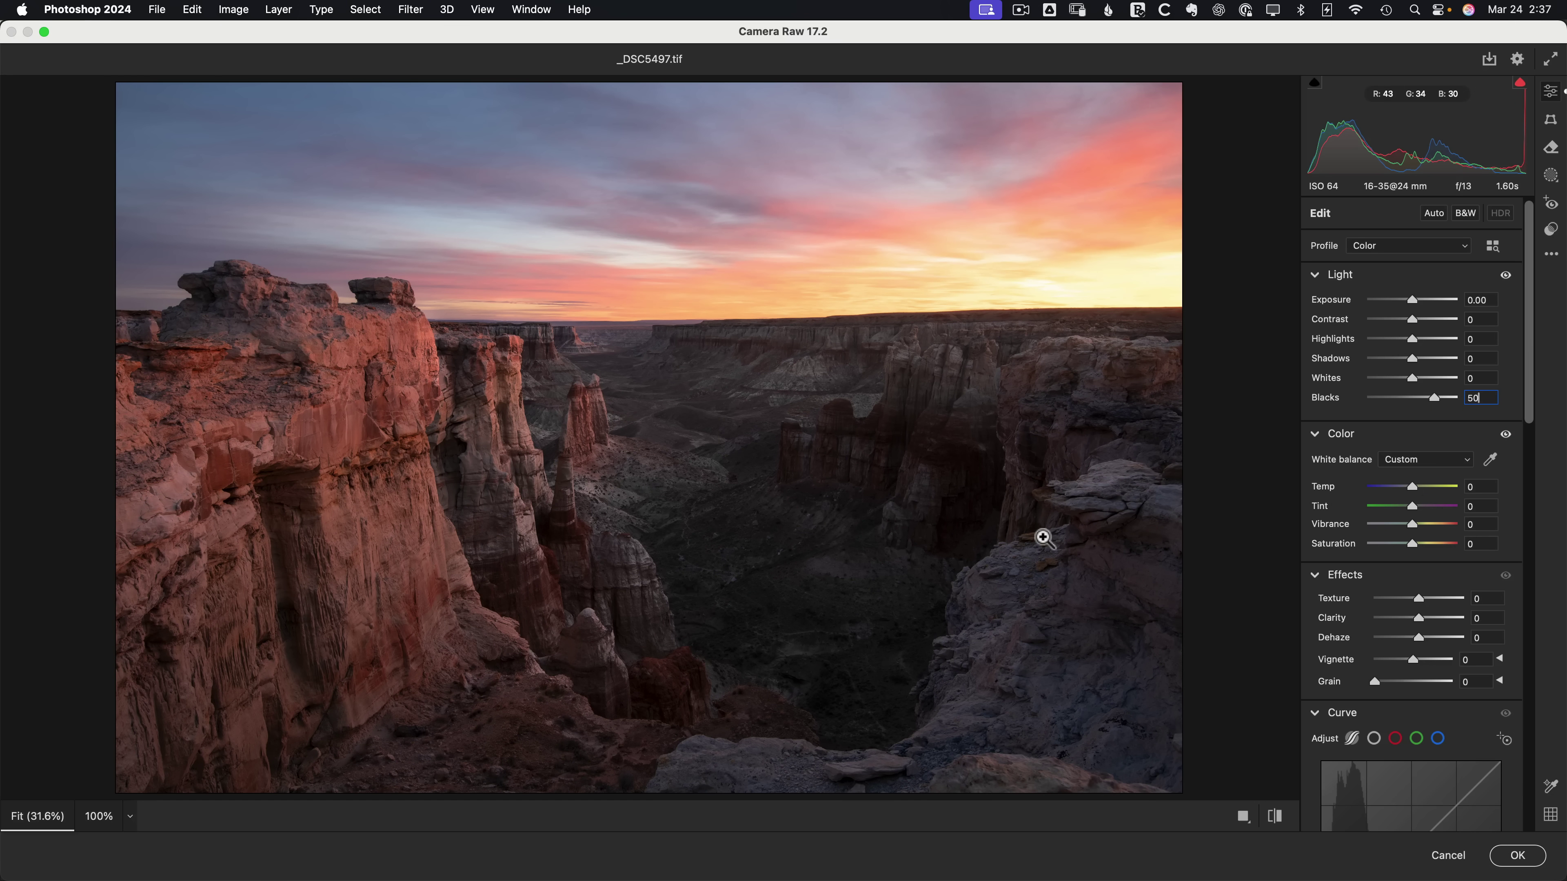
click(1517, 855)
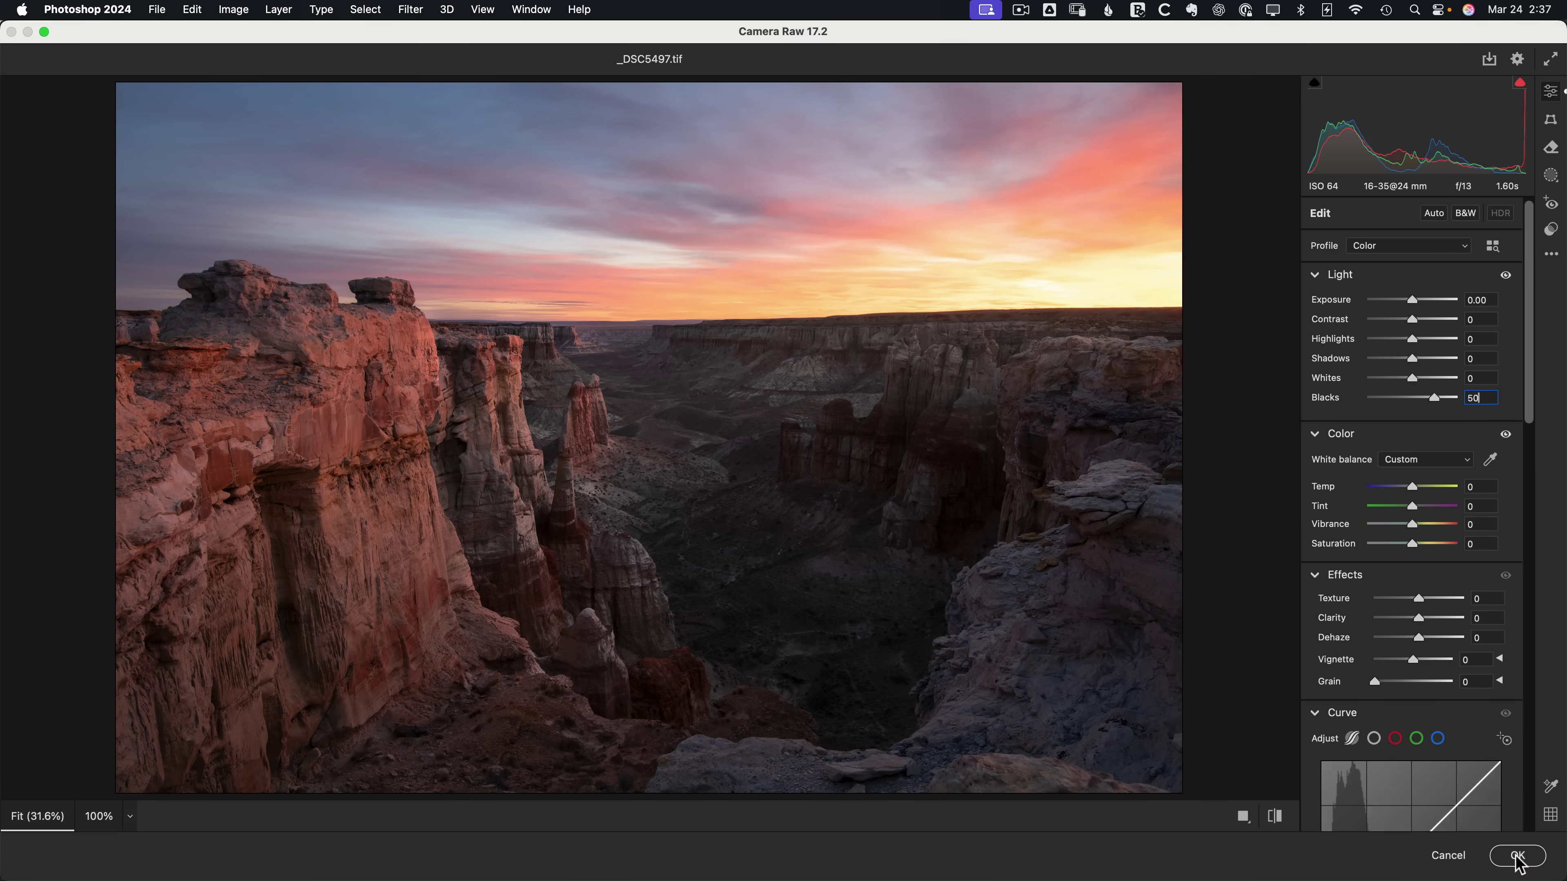
drag(1369, 688, 1539, 869)
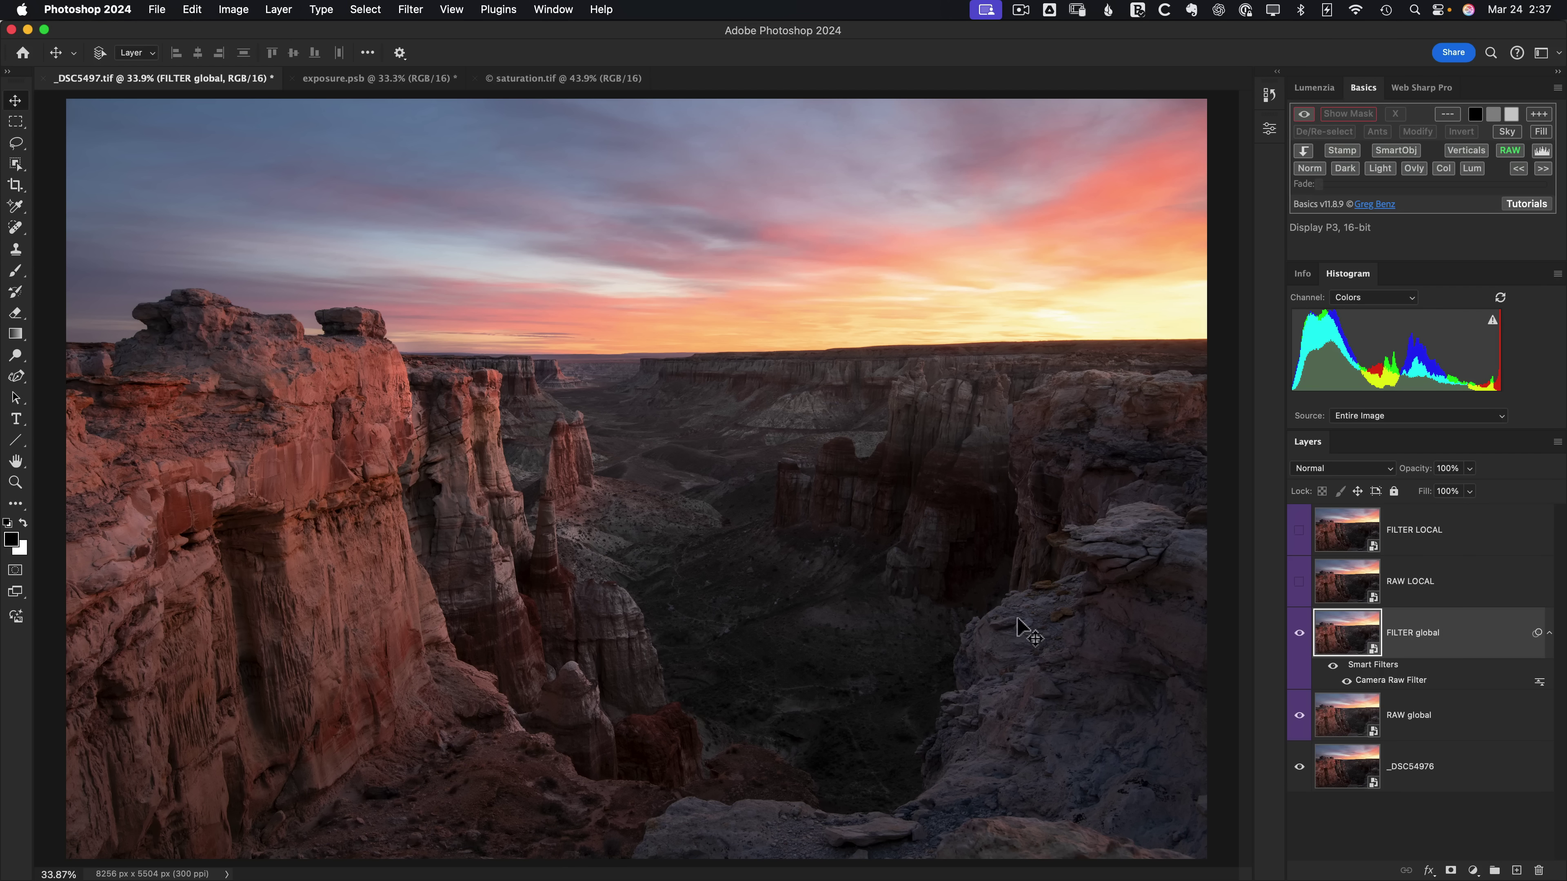
click(1300, 633)
click(1300, 634)
click(1300, 634)
click(1299, 634)
click(1299, 634)
click(1299, 635)
key(z)
mouse_move(997, 532)
mouse_down()
mouse_move(1088, 591)
mouse_move(987, 518)
mouse_up()
click(1300, 634)
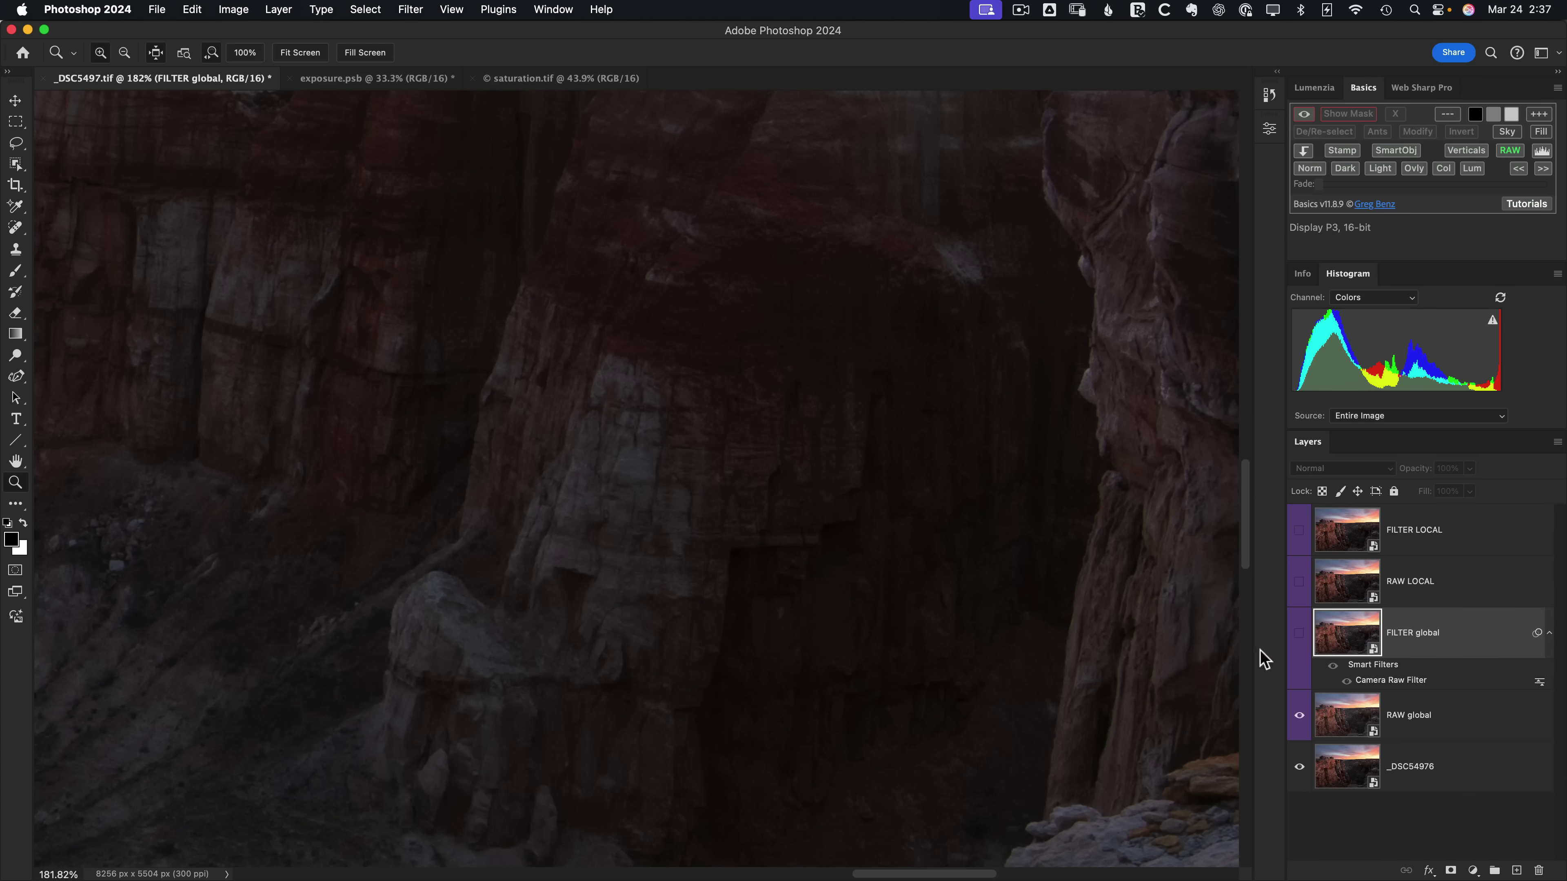
click(1300, 636)
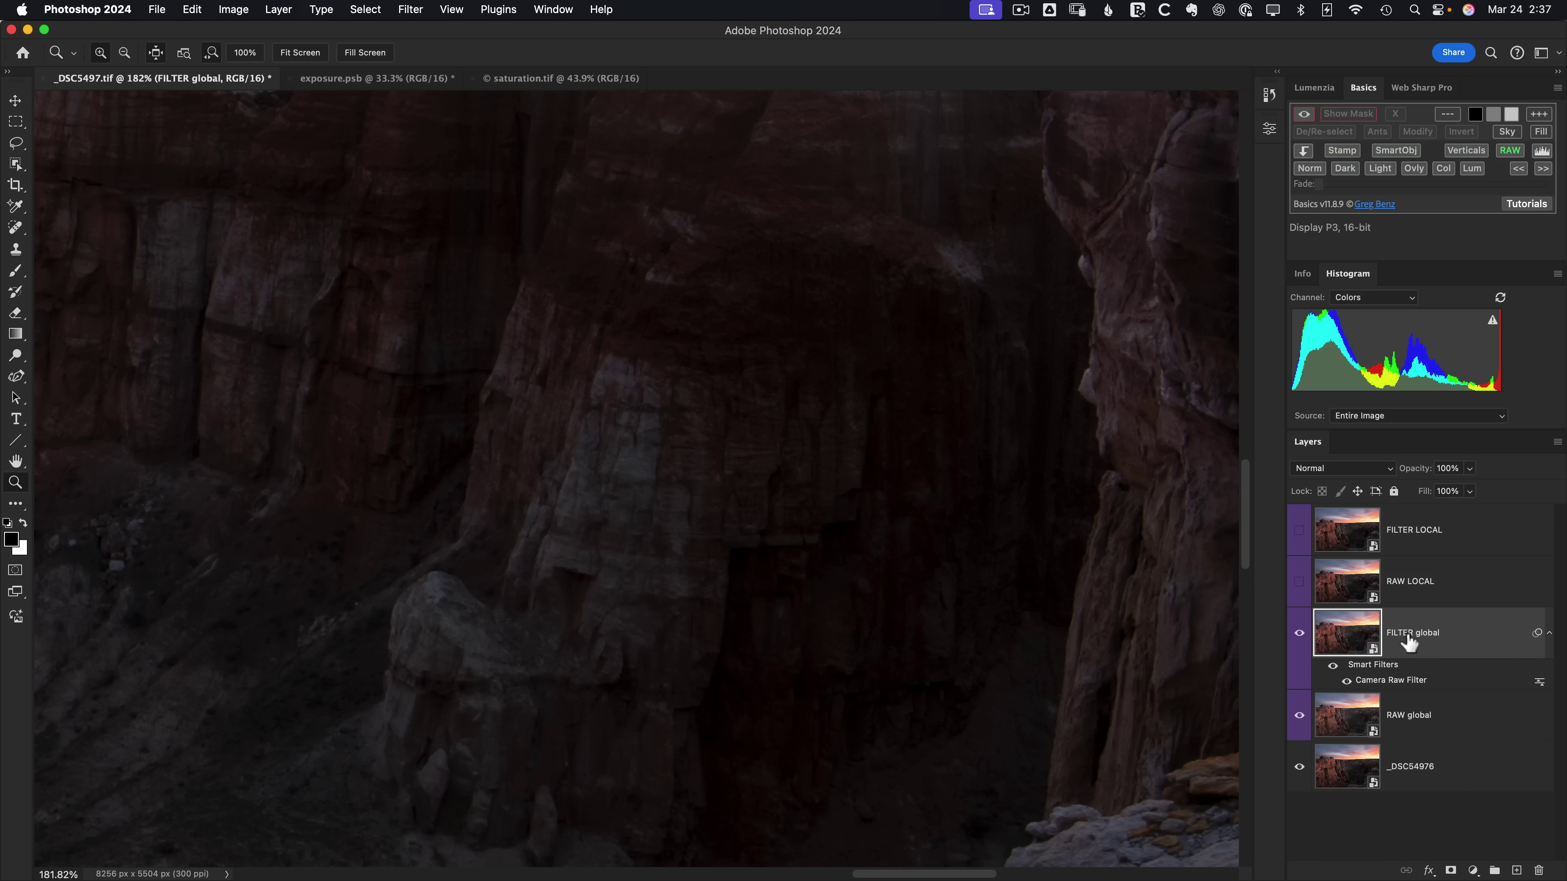
key(super+0)
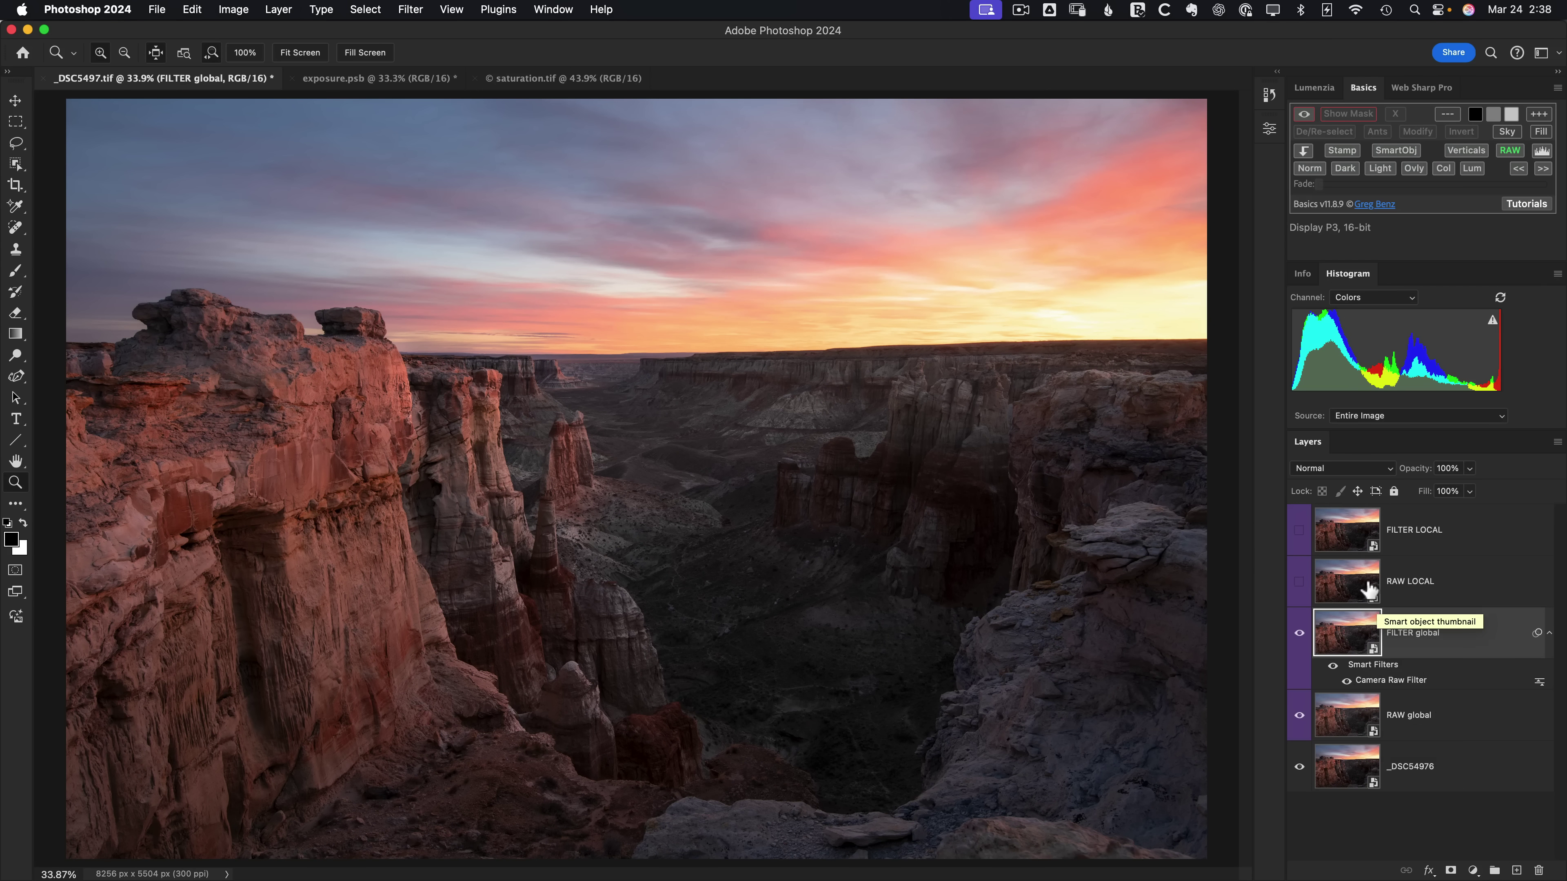
In RAW LOCAL's raw settings, draw a linear gradient mask and set its Blacks to 50
click(1335, 590)
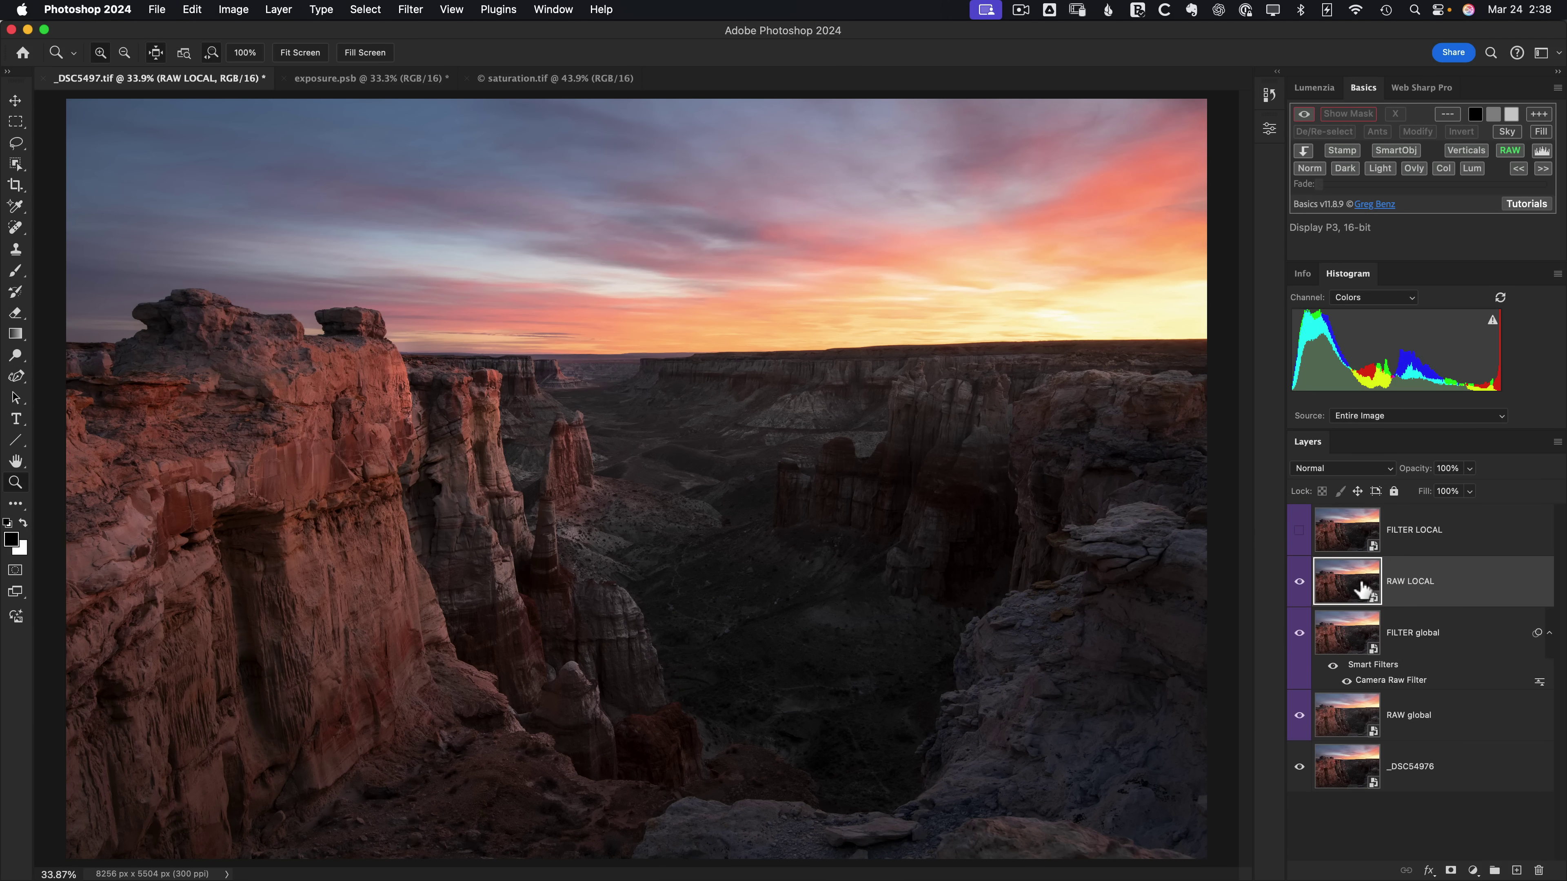
double_click(1355, 590)
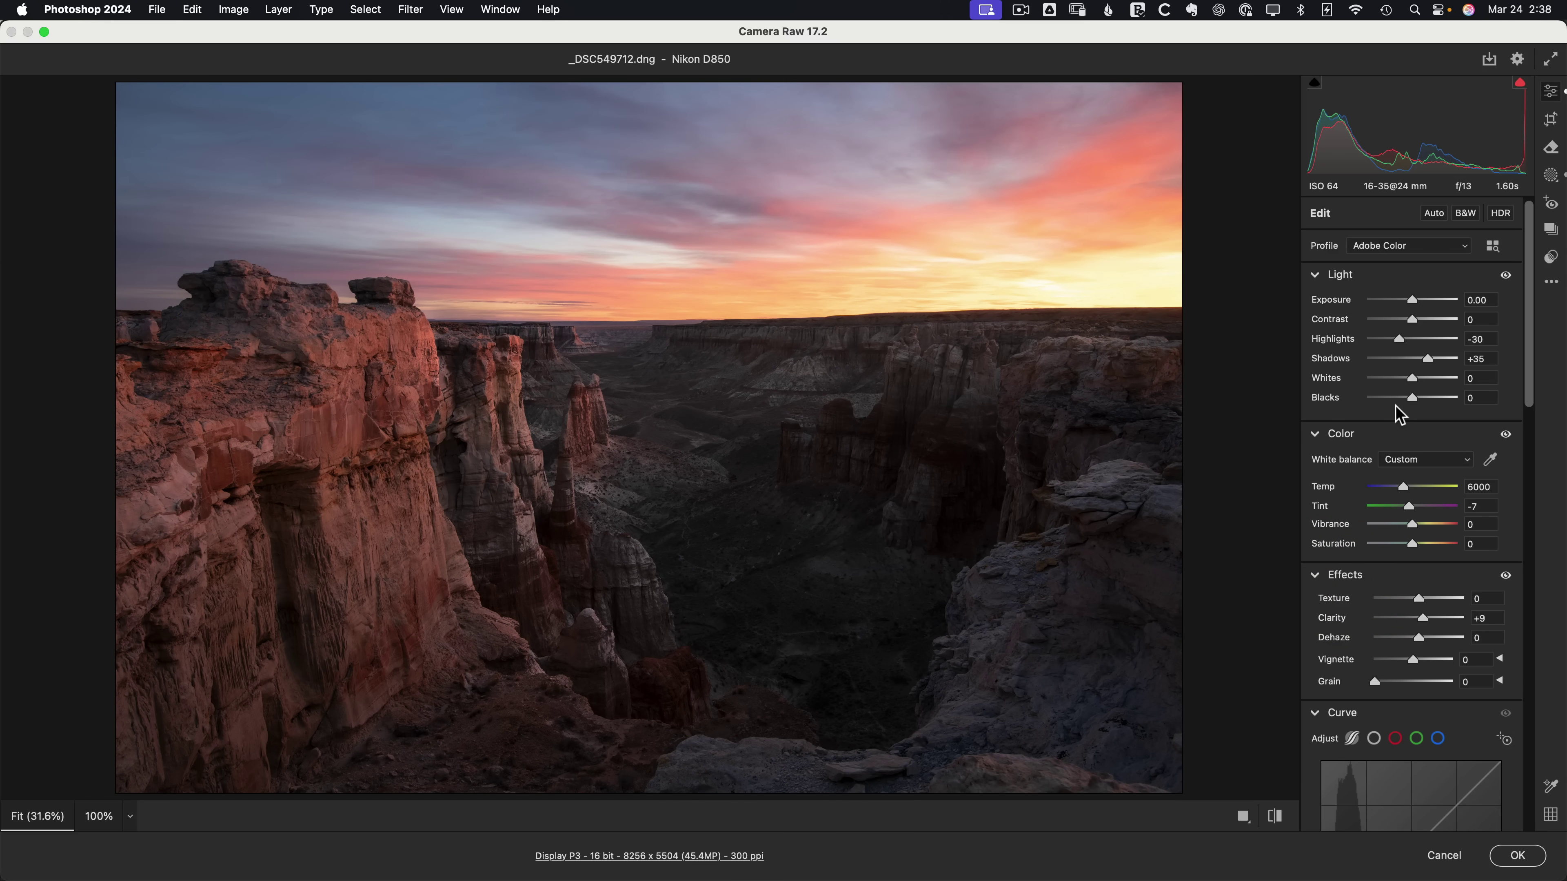
click(1552, 176)
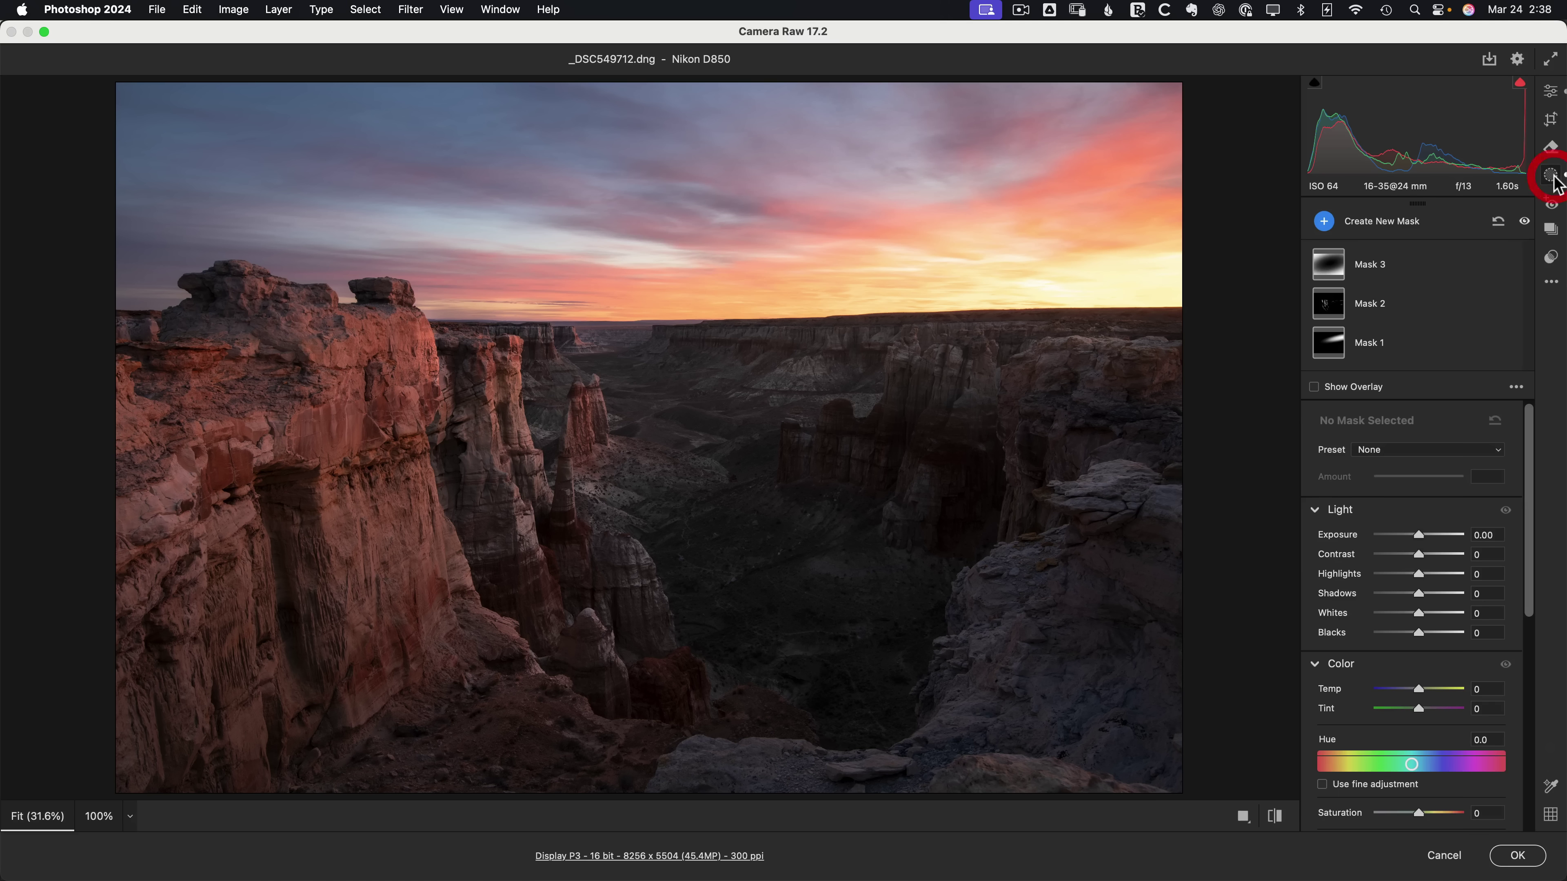
click(1324, 222)
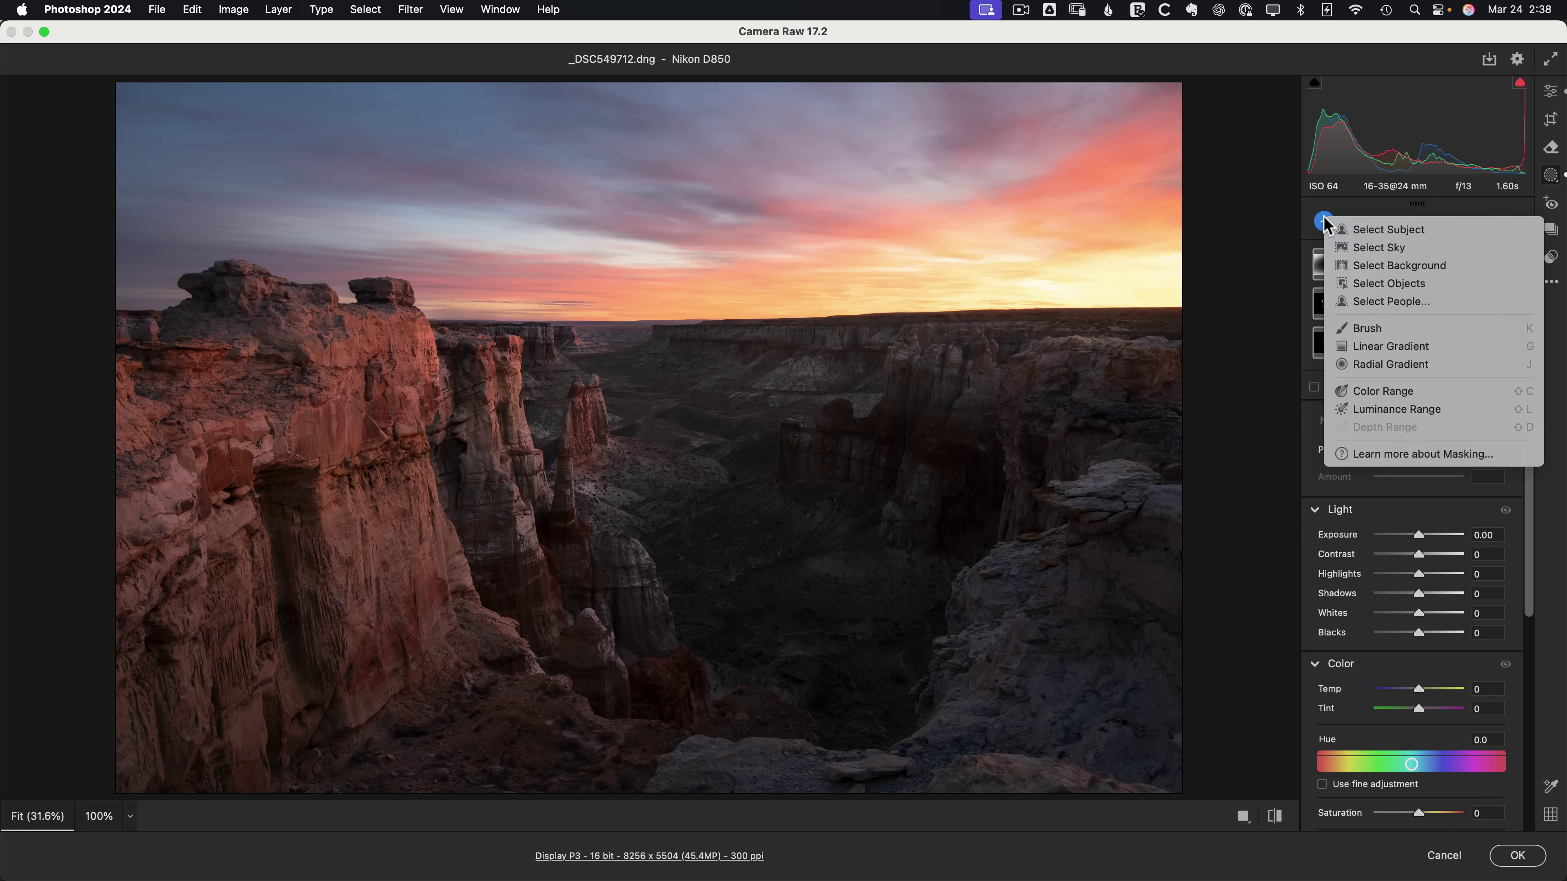
click(1370, 346)
drag(1200, 426, 1296, 426)
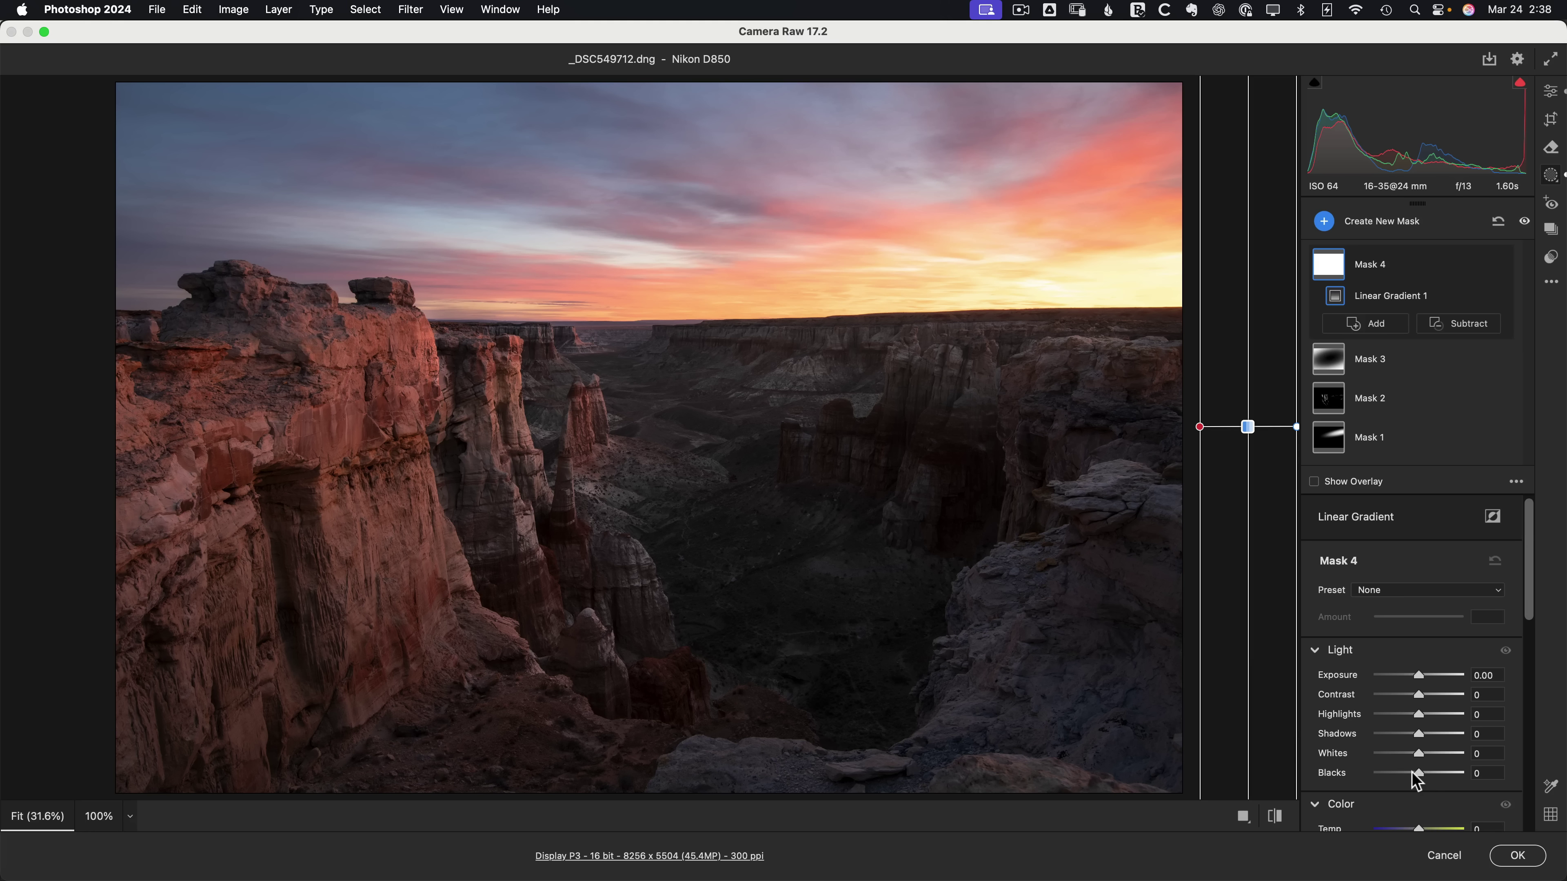
click(1453, 771)
text(50)
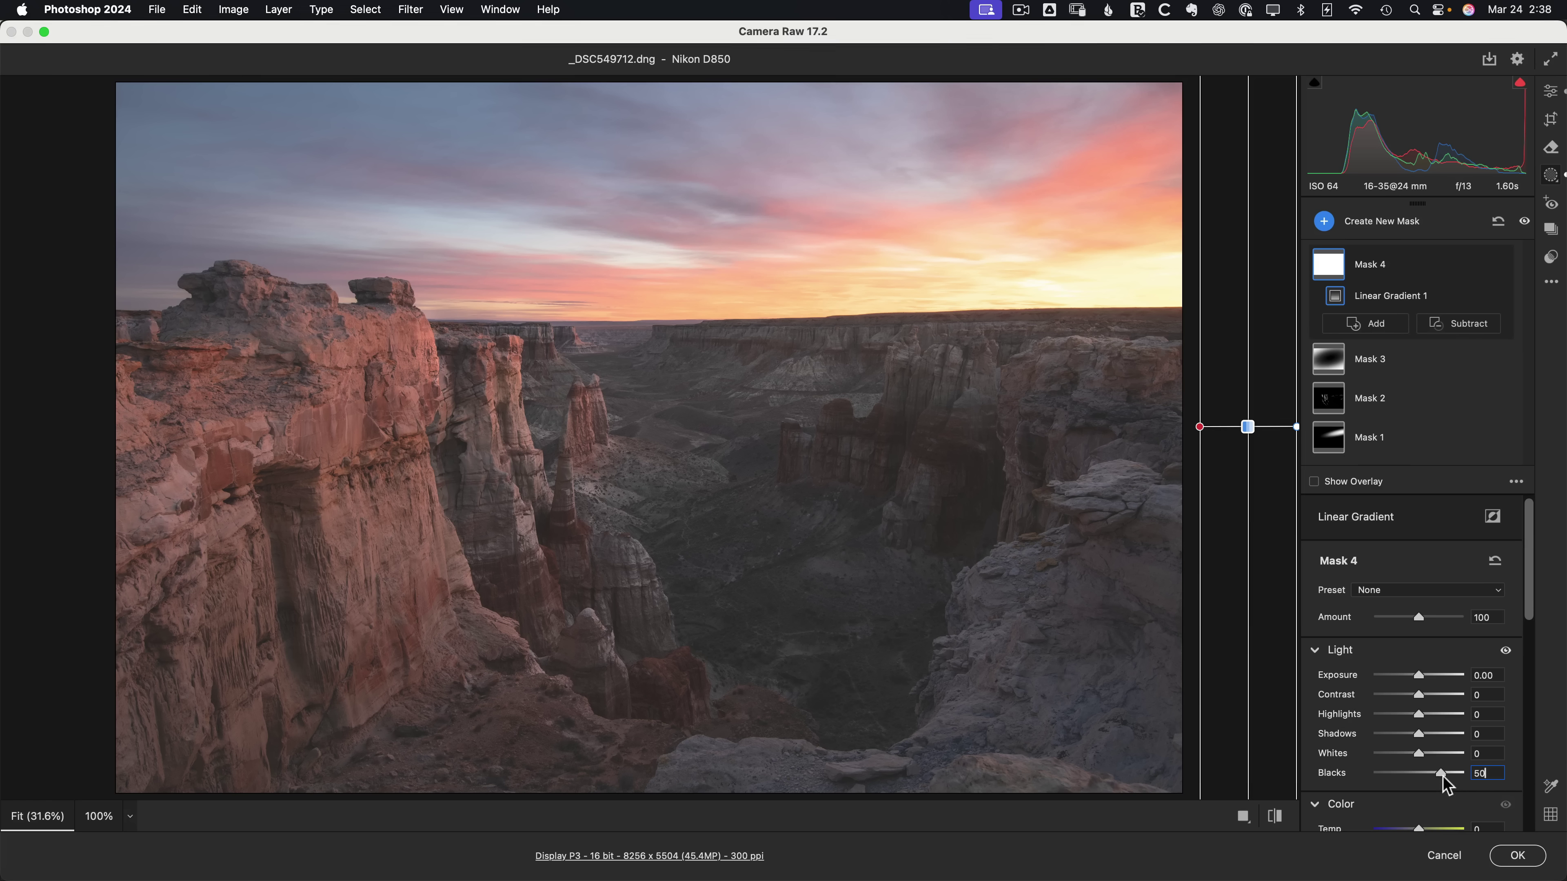
click(1511, 858)
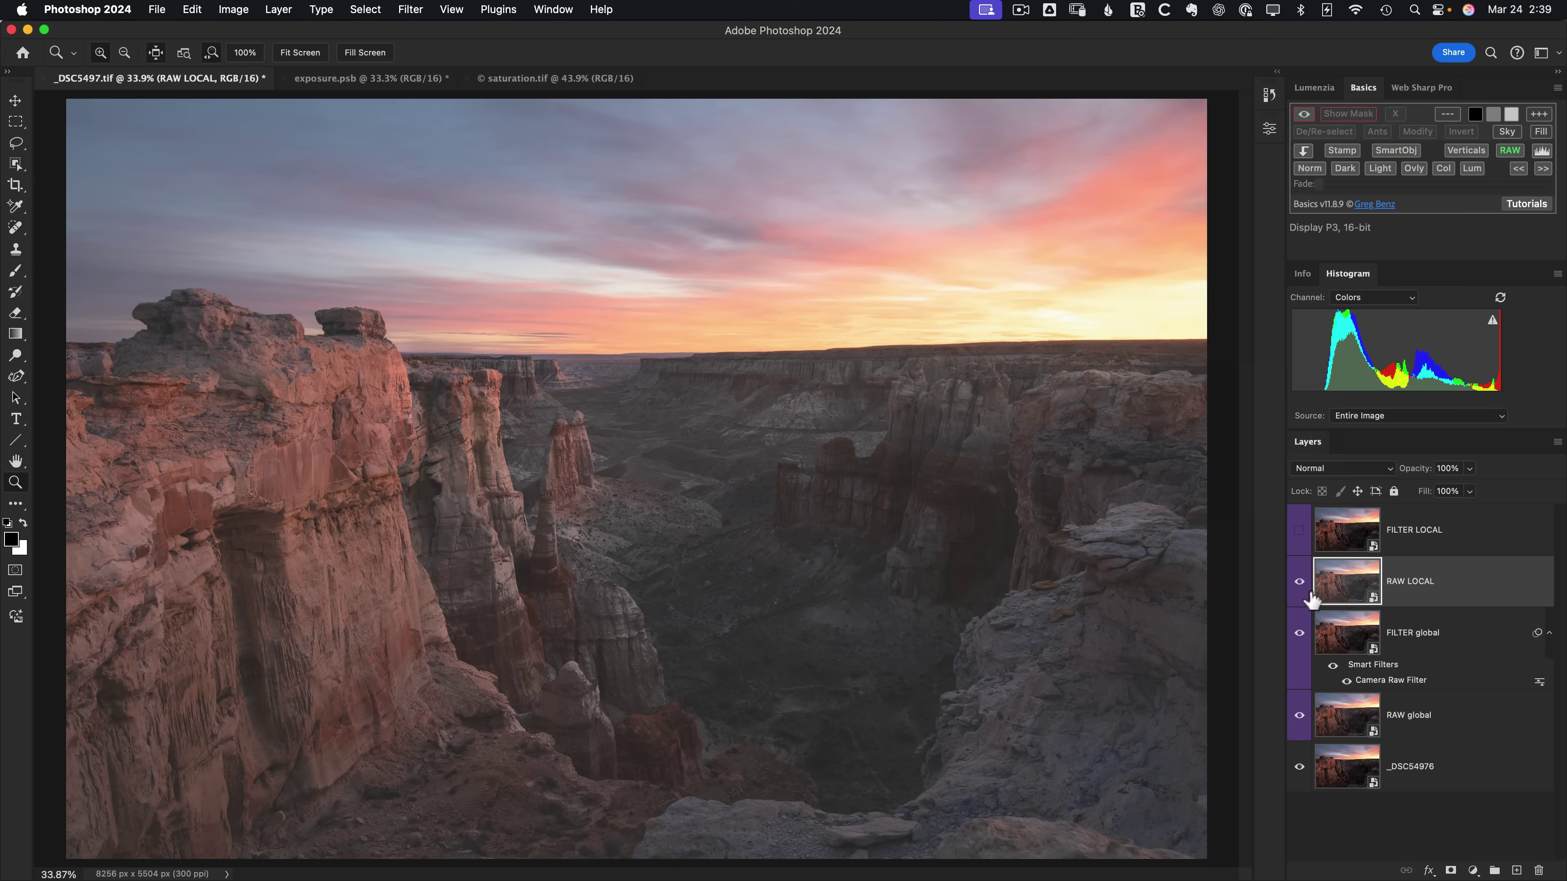
Hide FILTER global and toggle RAW LOCAL repeatedly to judge its masked lift
click(1299, 581)
click(1299, 633)
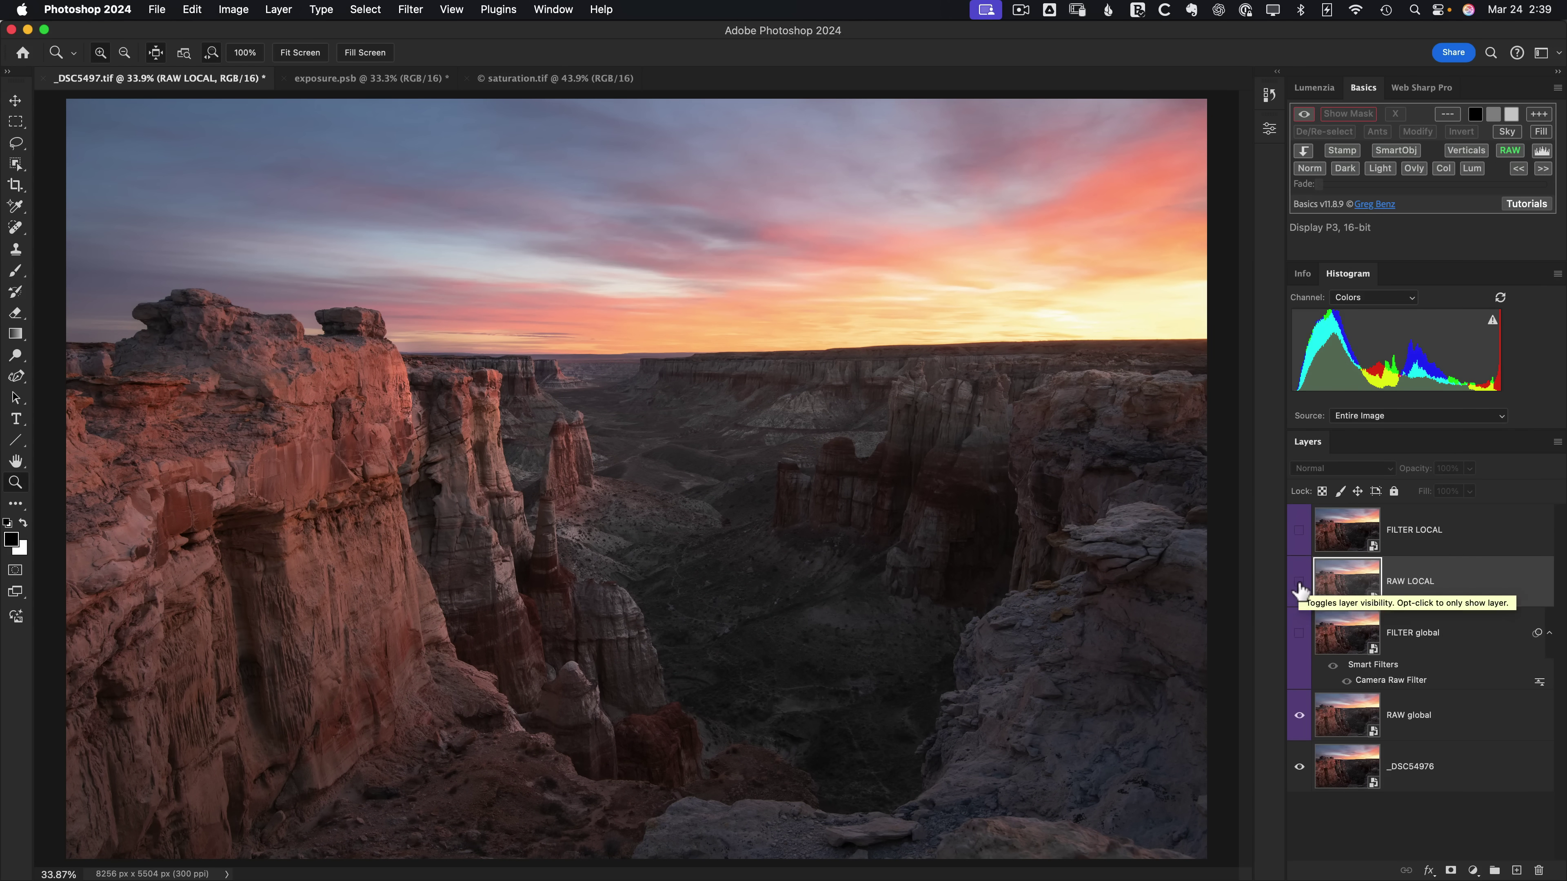
click(1300, 586)
click(1300, 587)
click(1299, 583)
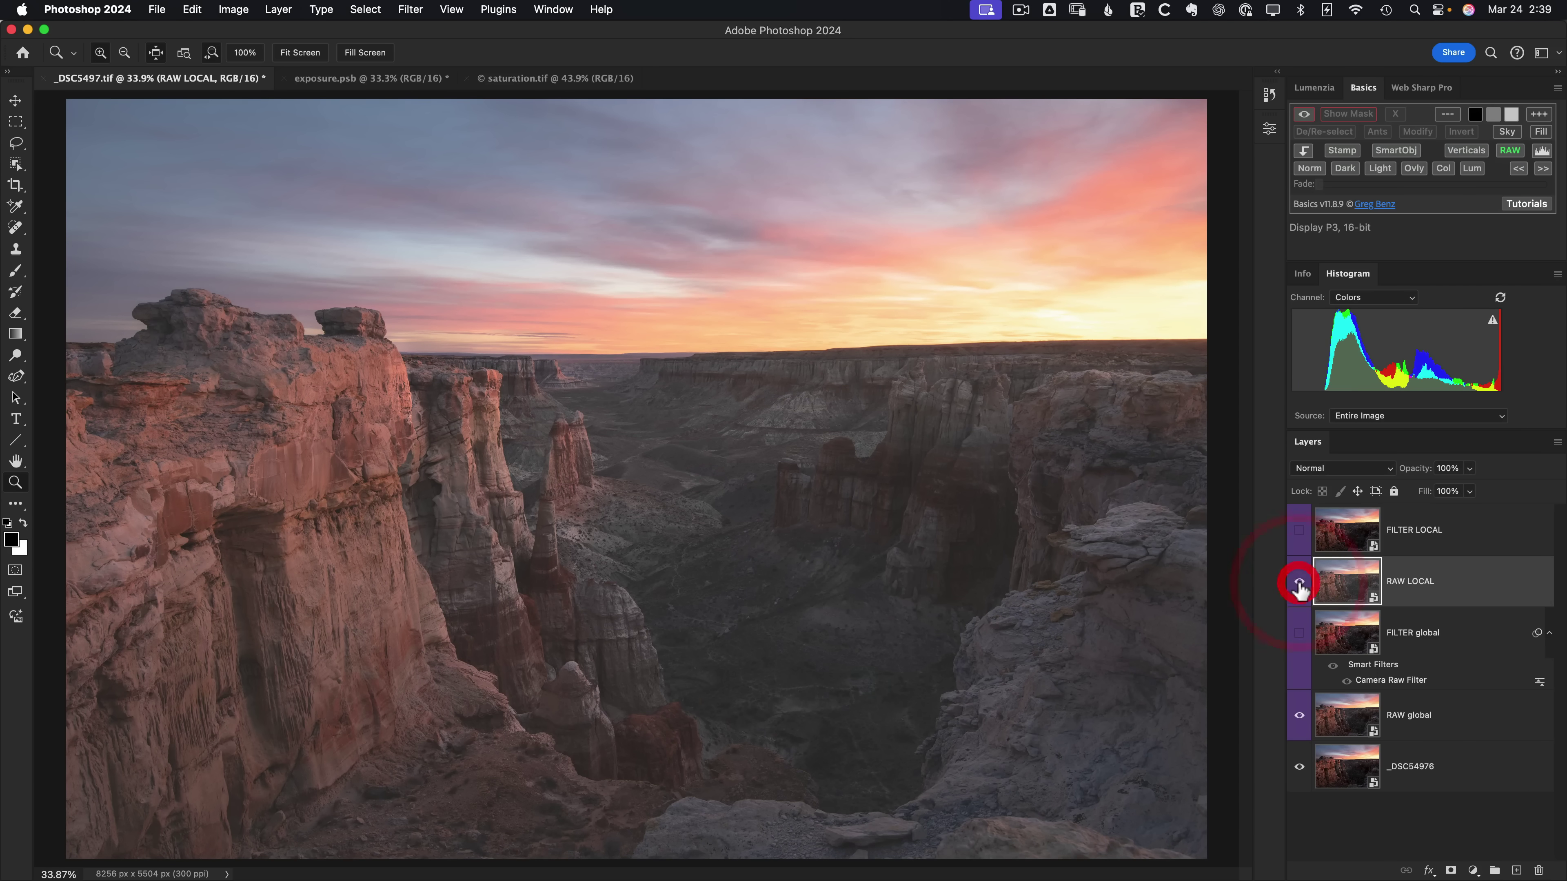
click(1300, 584)
click(1300, 583)
click(1300, 583)
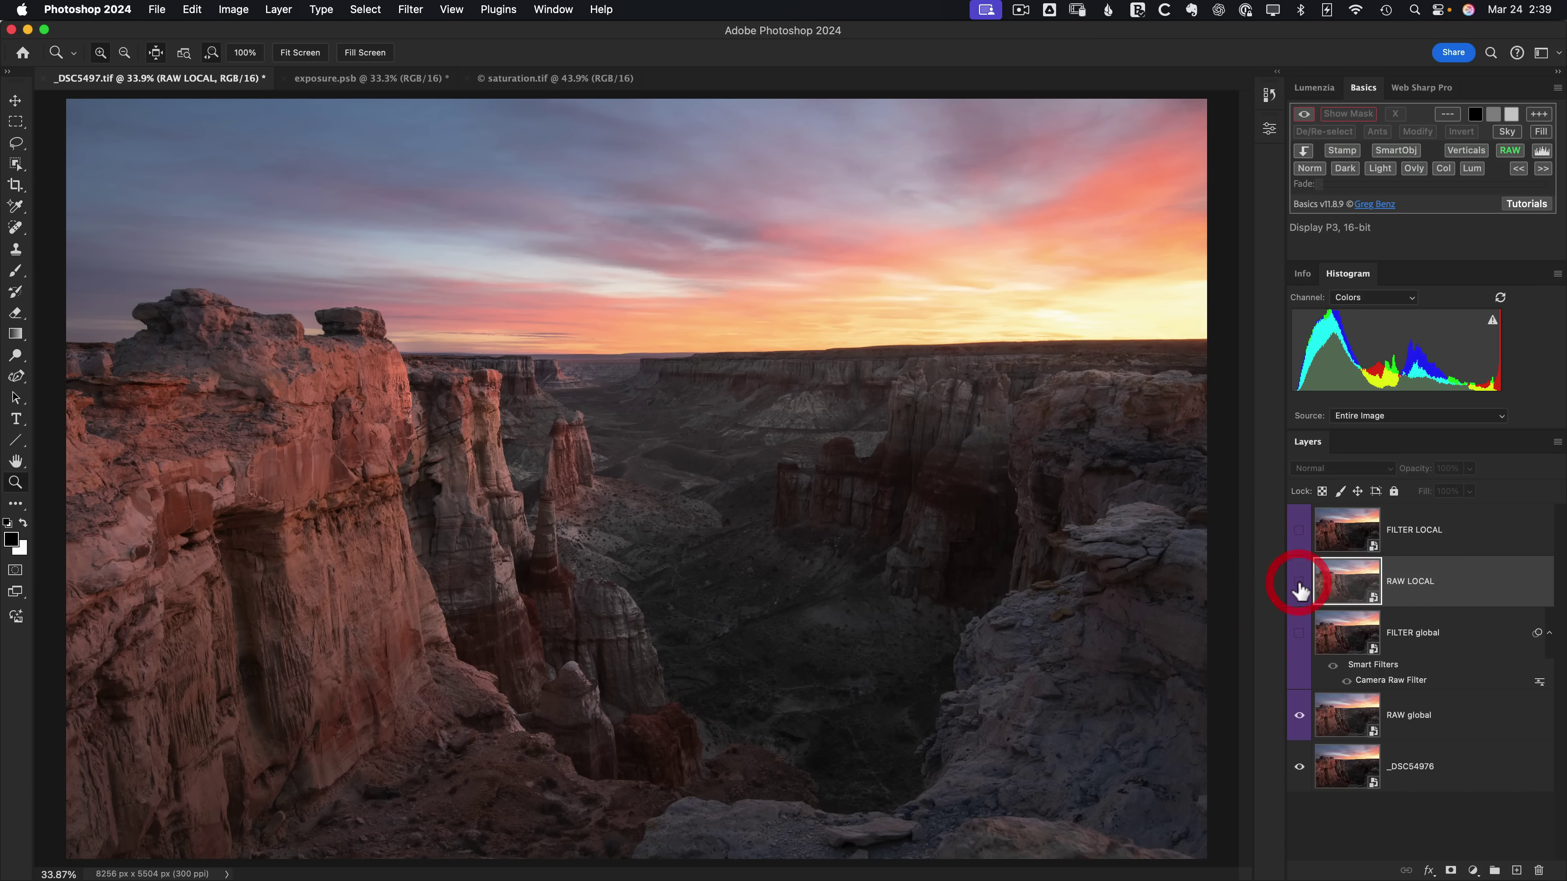
click(1300, 583)
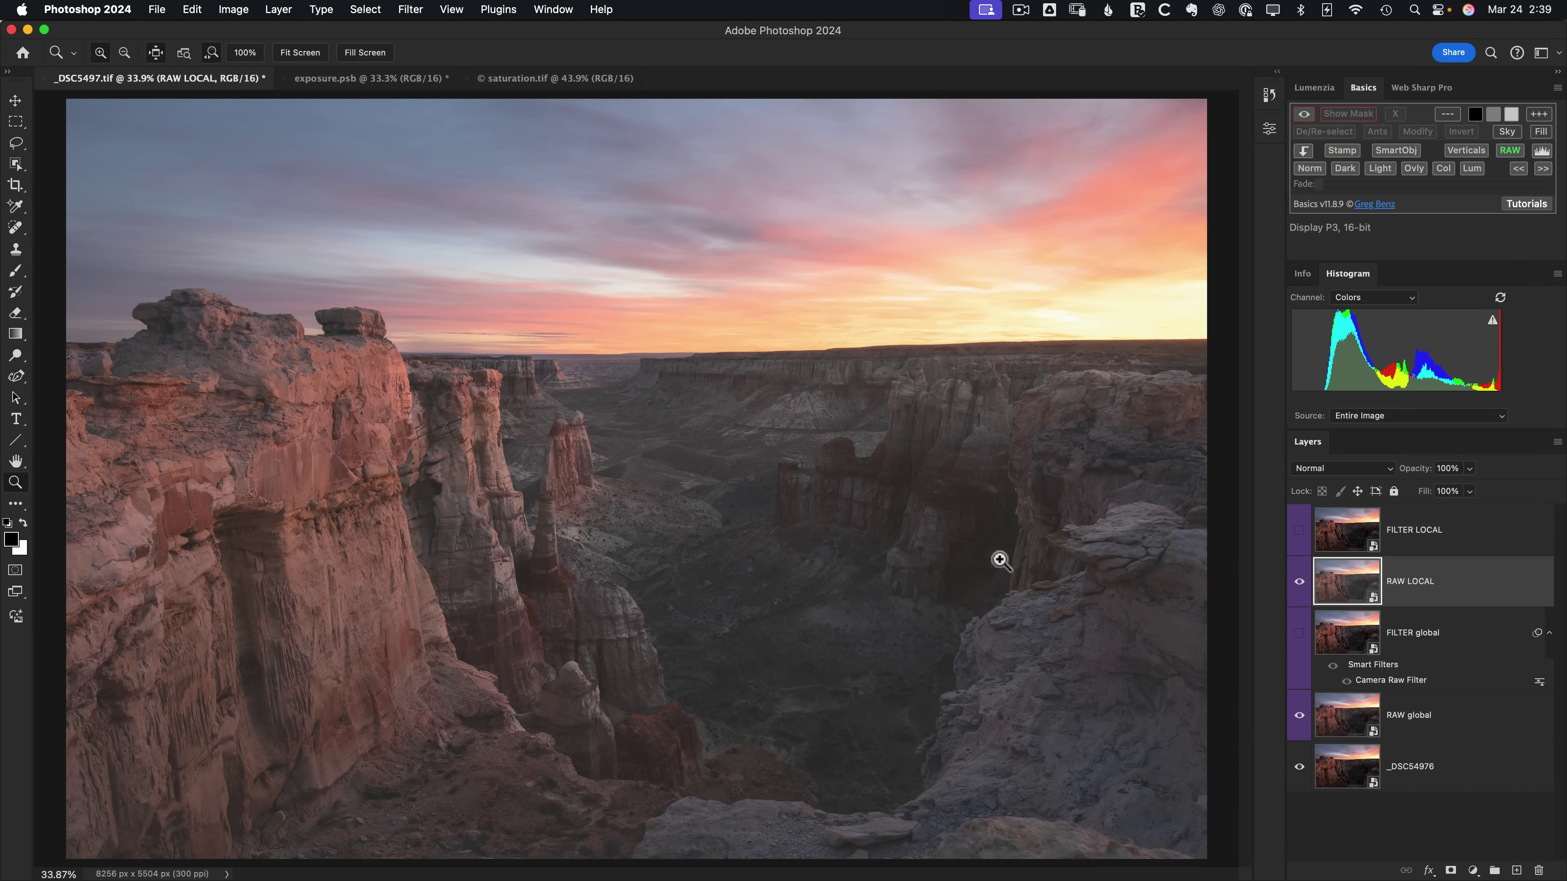
Show FILTER global, compare RAW LOCAL against it, then select FILTER LOCAL
click(1300, 633)
click(1299, 581)
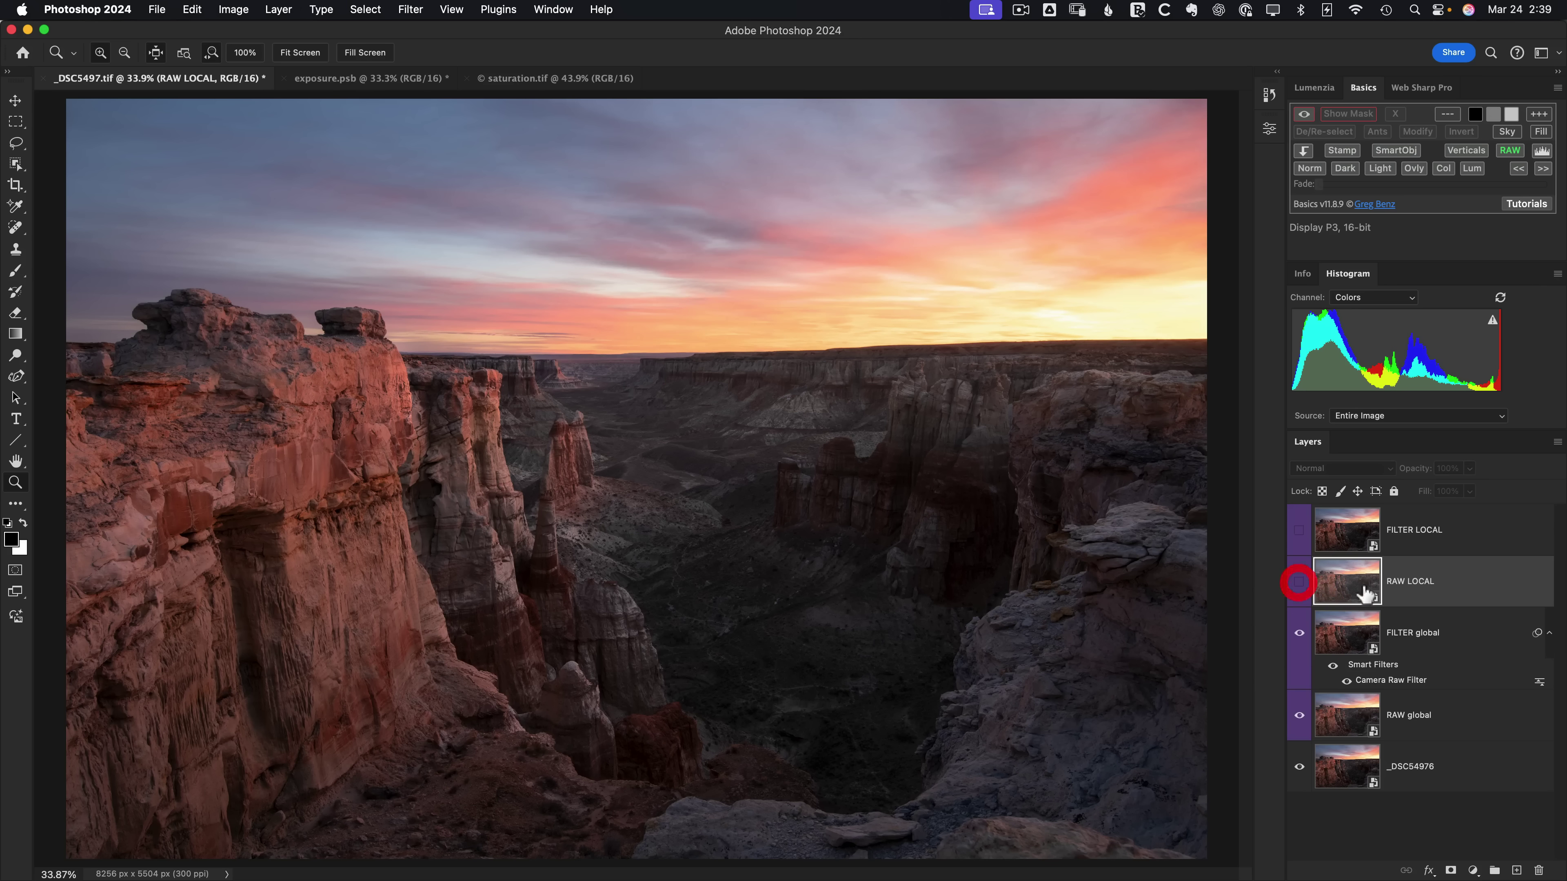
click(1299, 582)
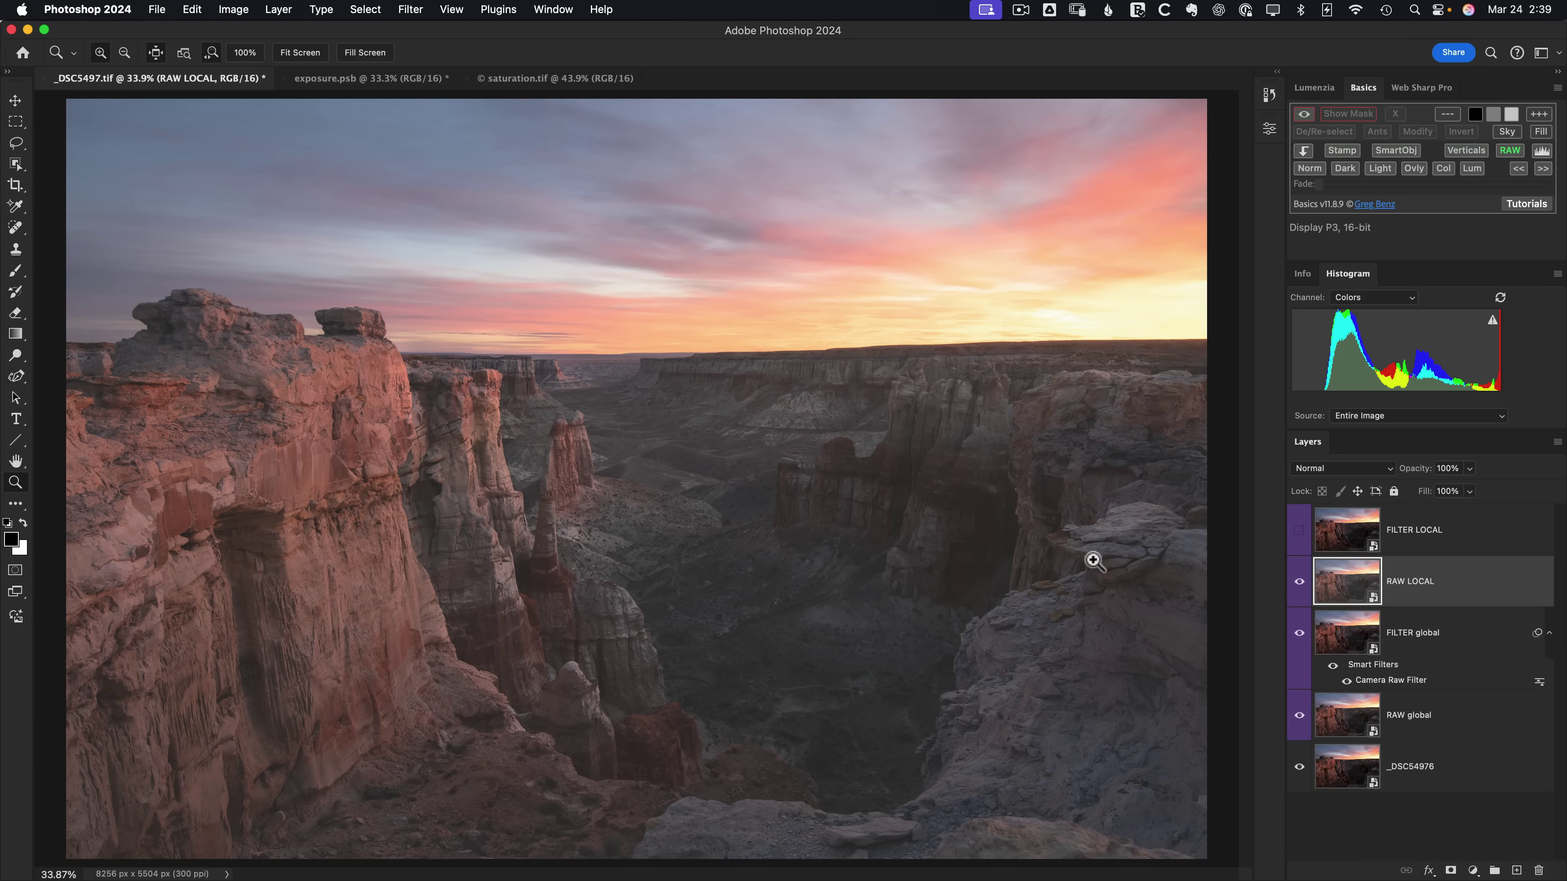
click(1299, 582)
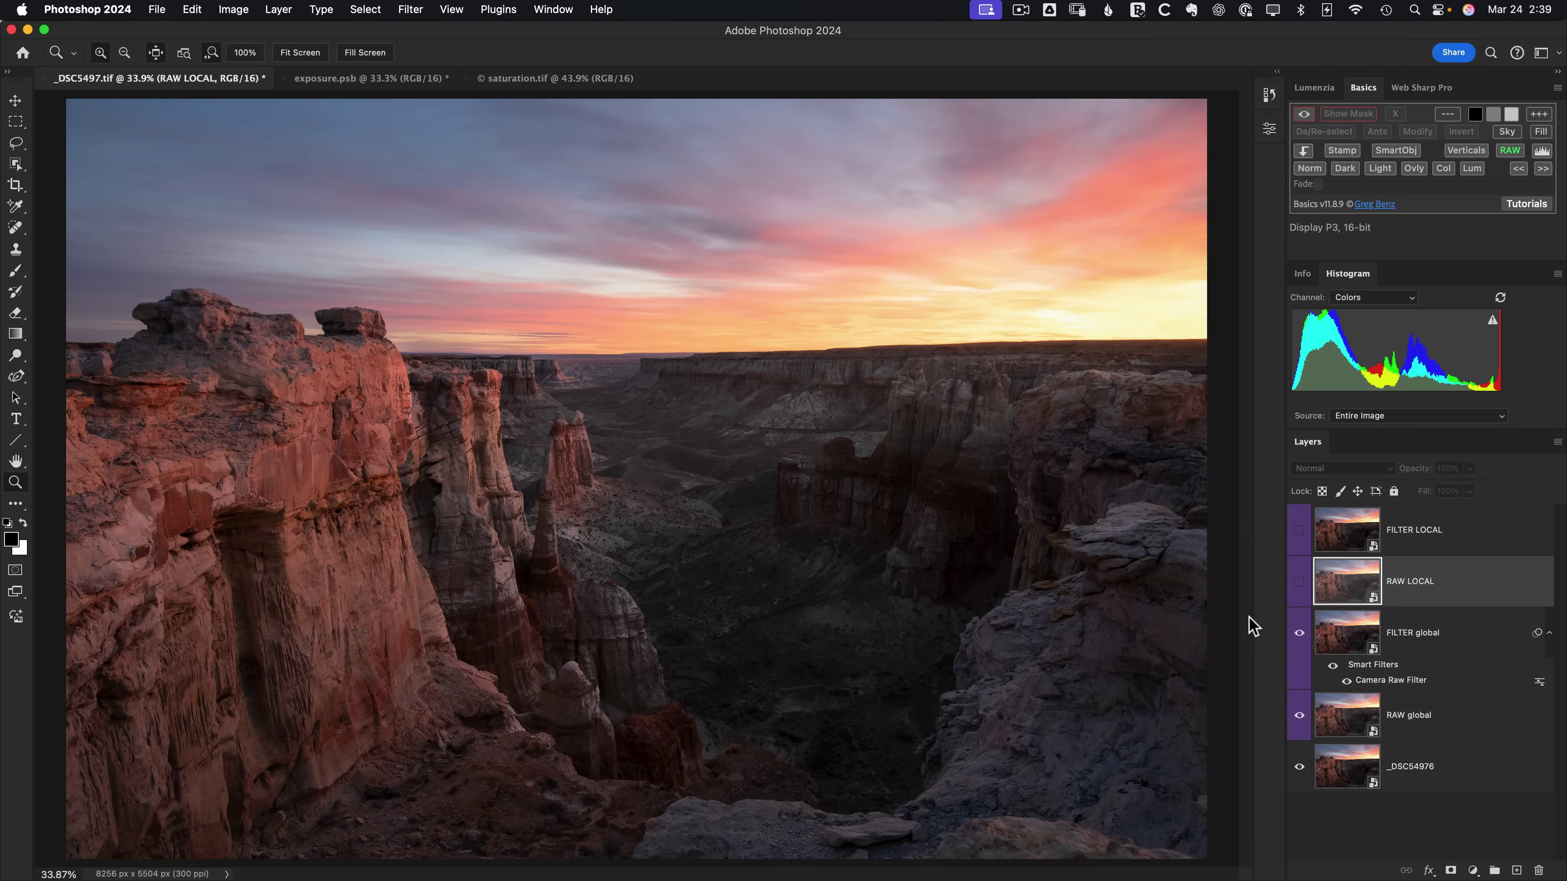
click(1297, 585)
click(1297, 586)
click(1298, 585)
click(1297, 586)
click(1297, 585)
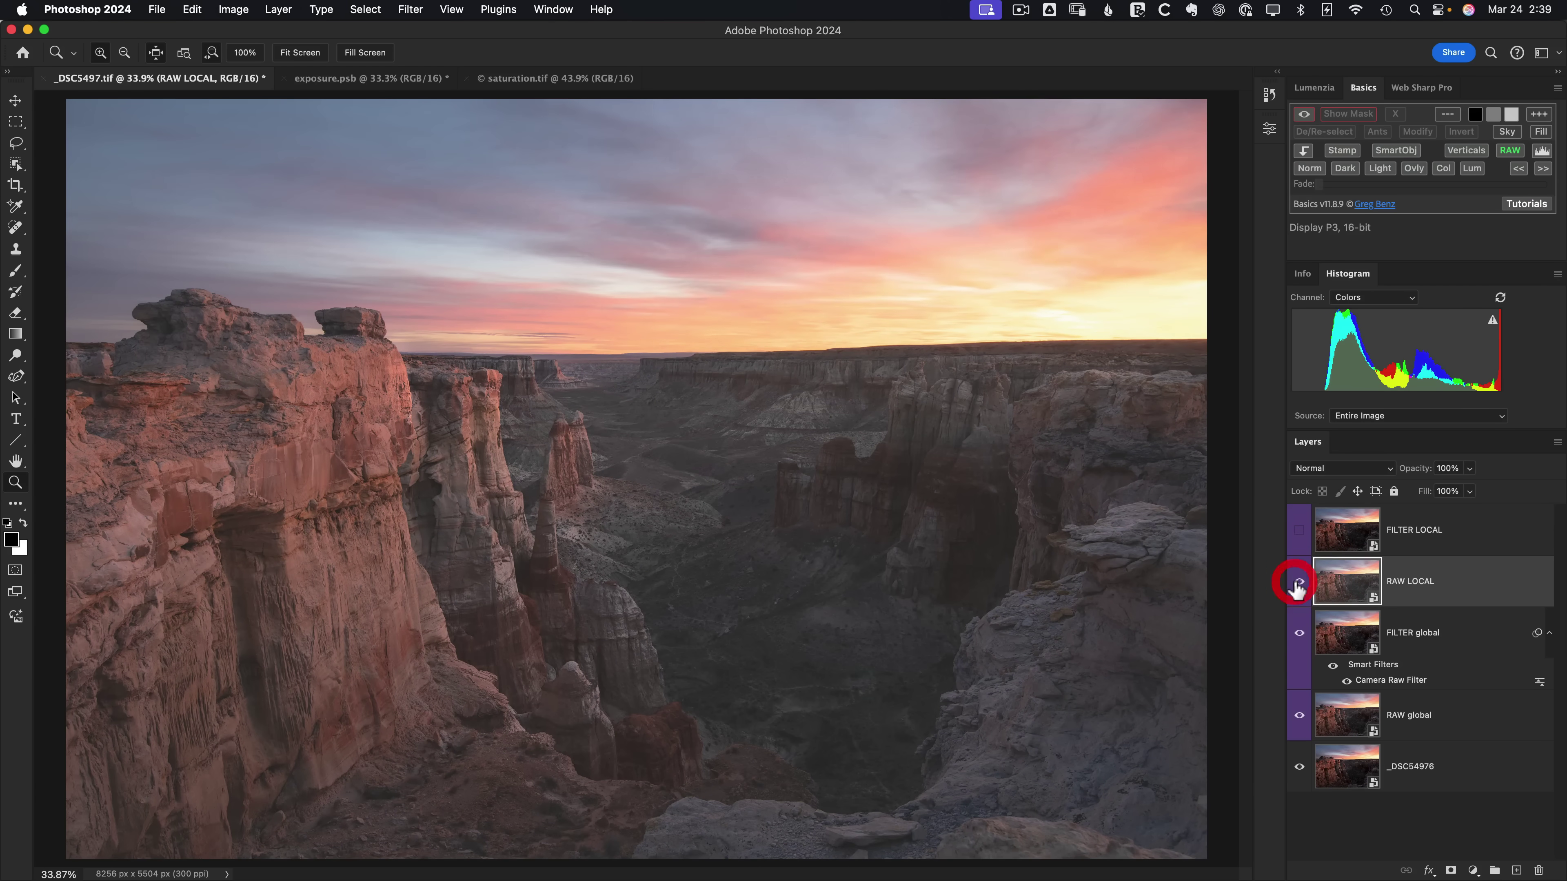
click(1297, 585)
click(1297, 583)
click(1301, 583)
click(1301, 583)
click(1345, 532)
Show FILTER LOCAL and open the Camera Raw Filter on it
click(1298, 530)
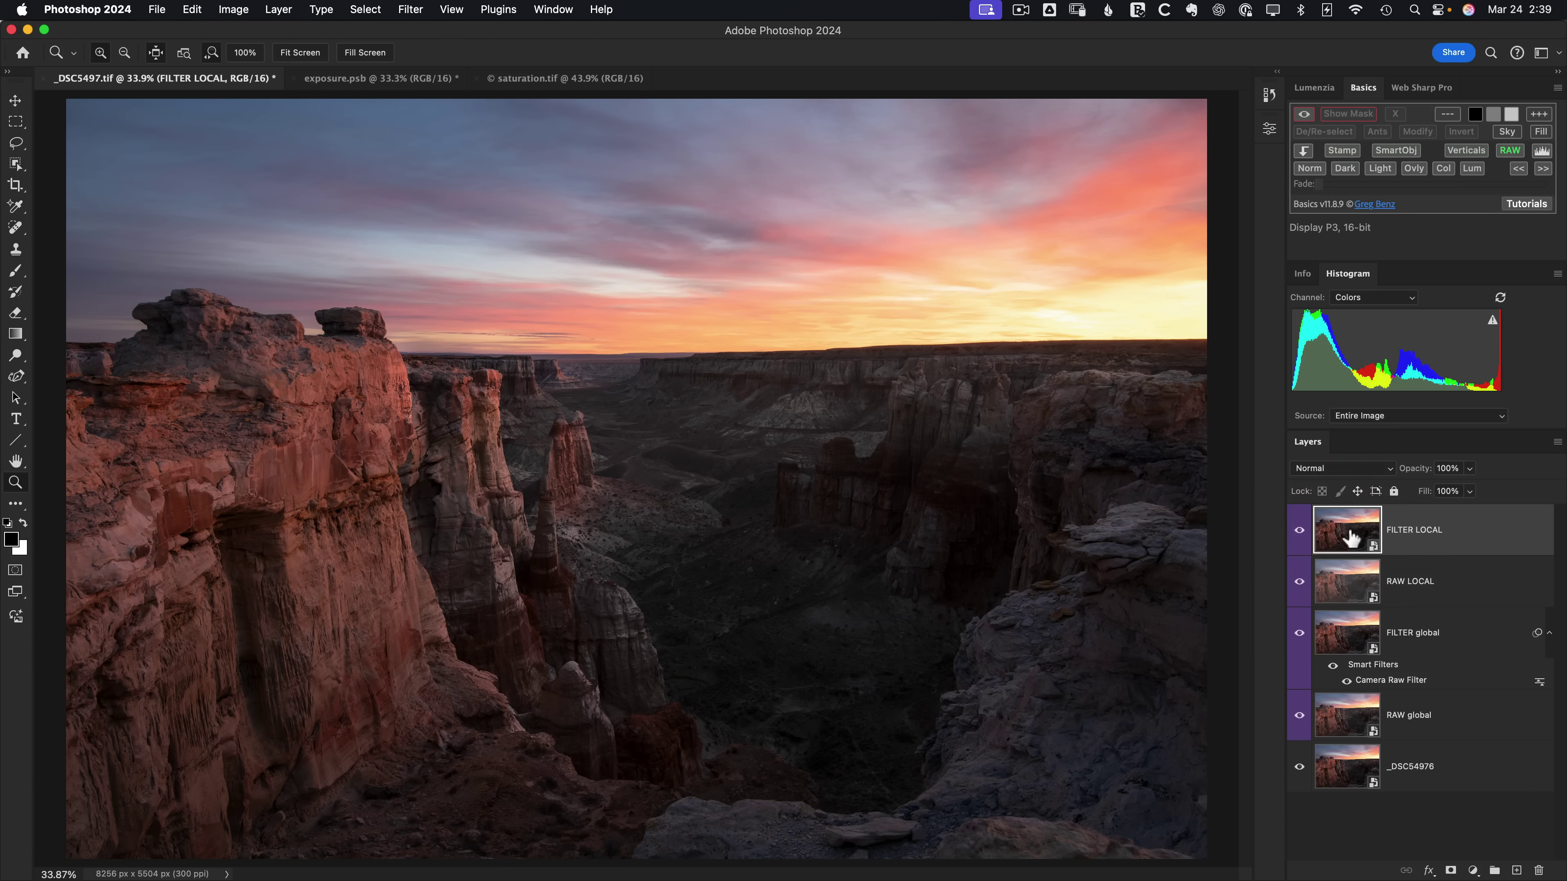
click(410, 10)
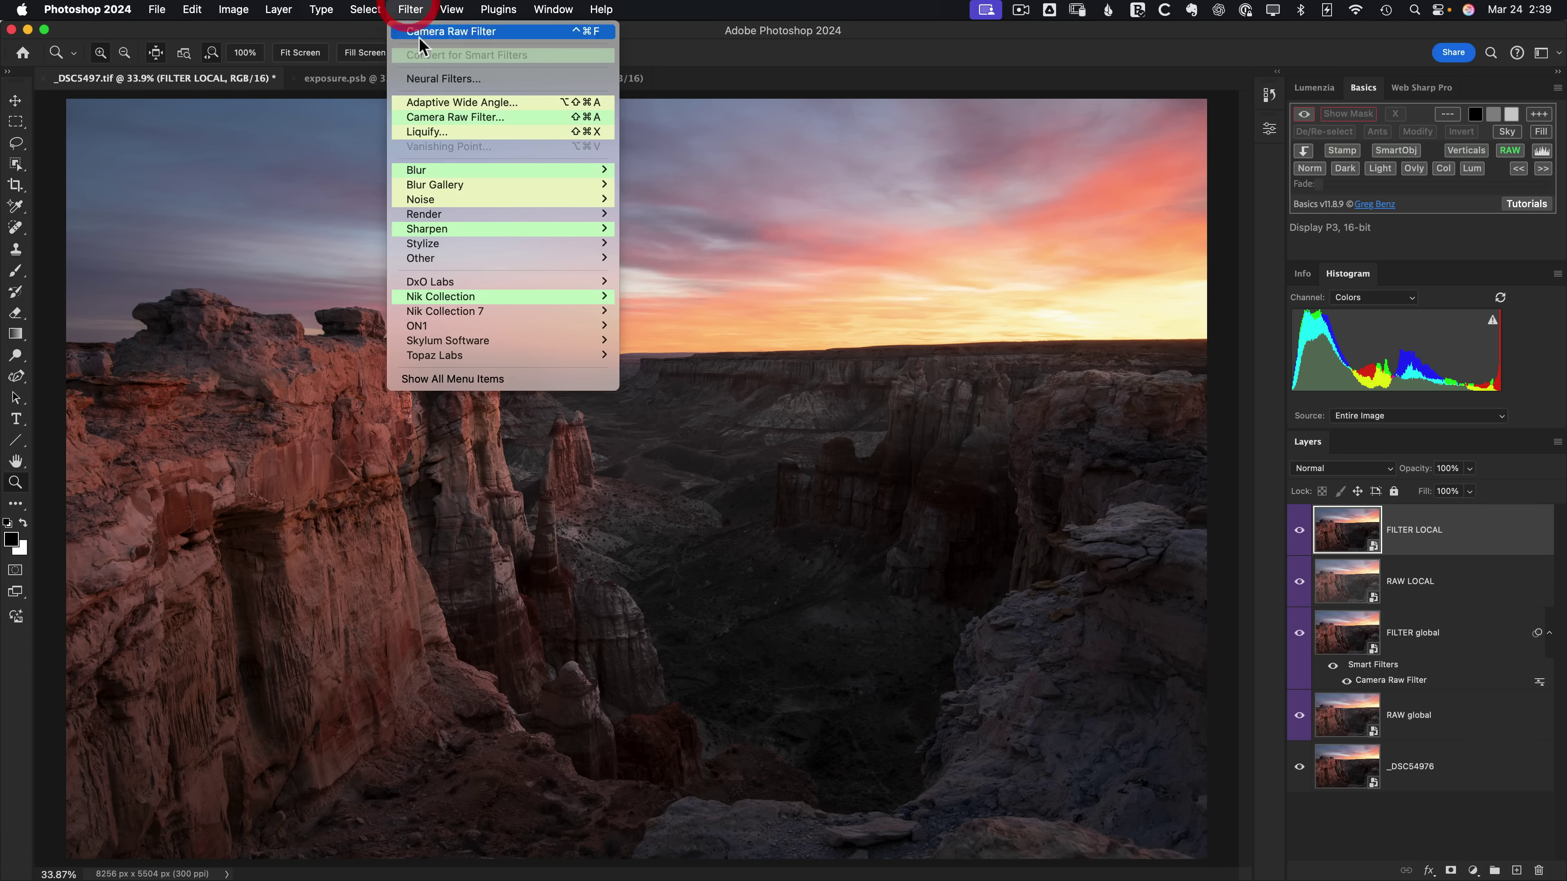
click(439, 117)
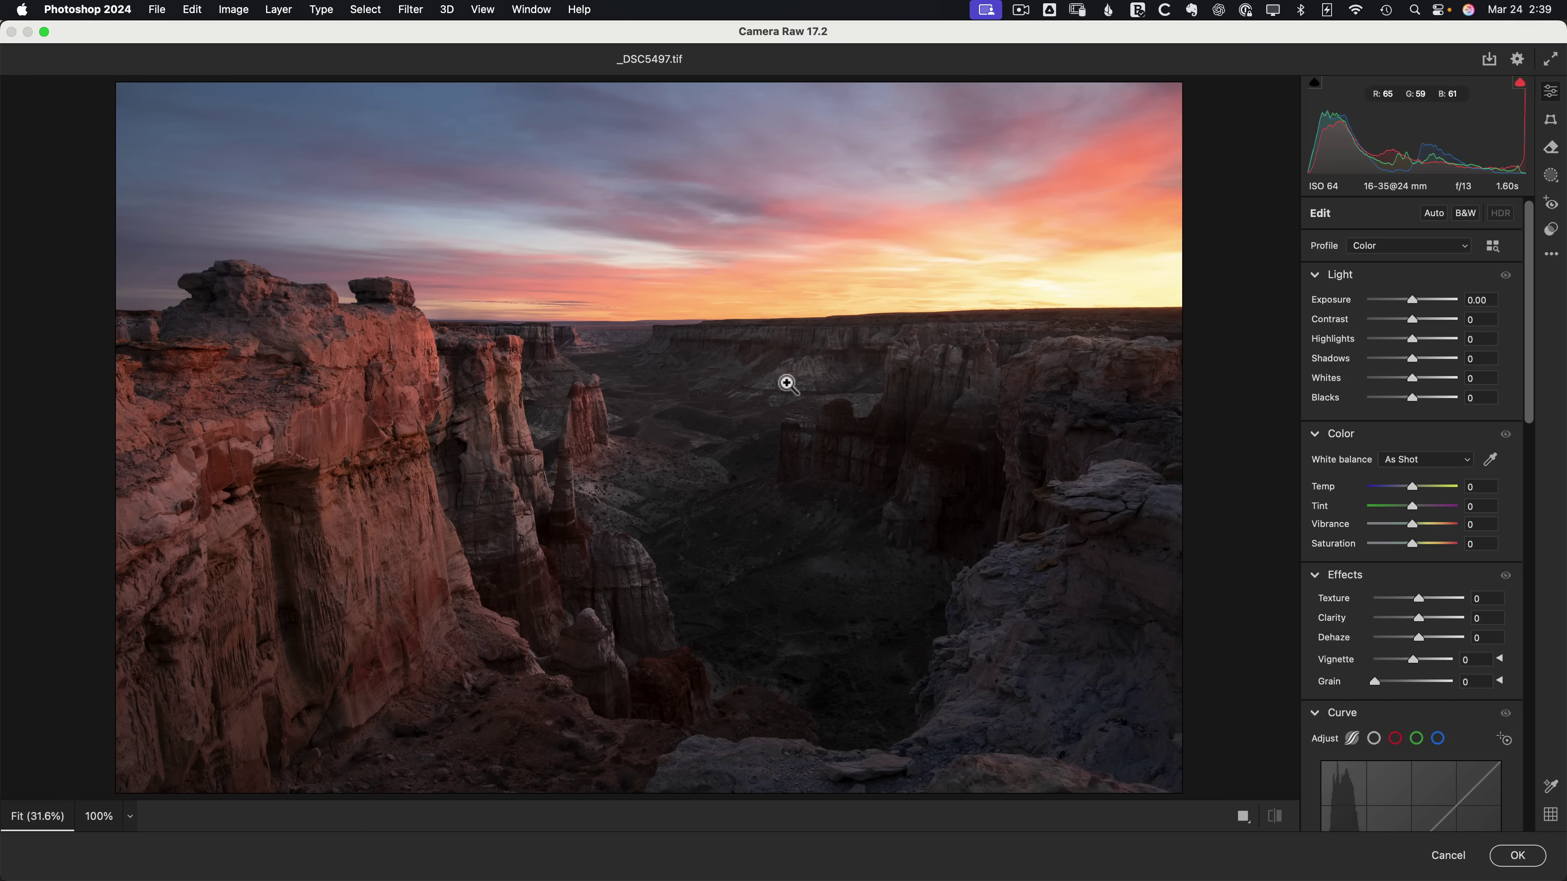
Add a linear gradient mask covering the whole photo with Blacks 50 and apply it
click(1551, 175)
click(1352, 384)
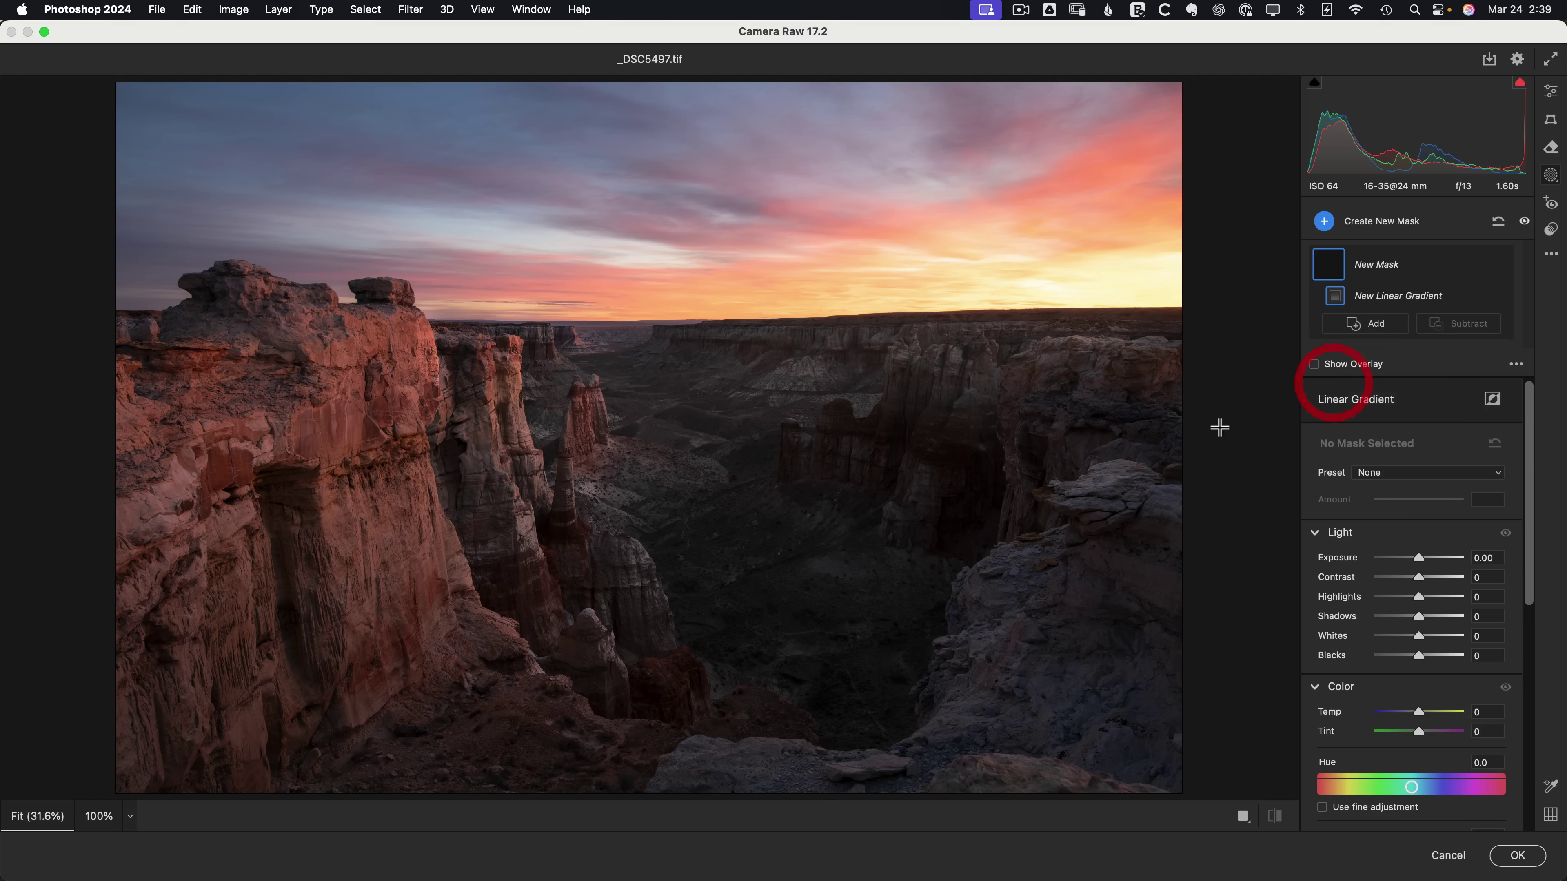
drag(1209, 429, 1281, 429)
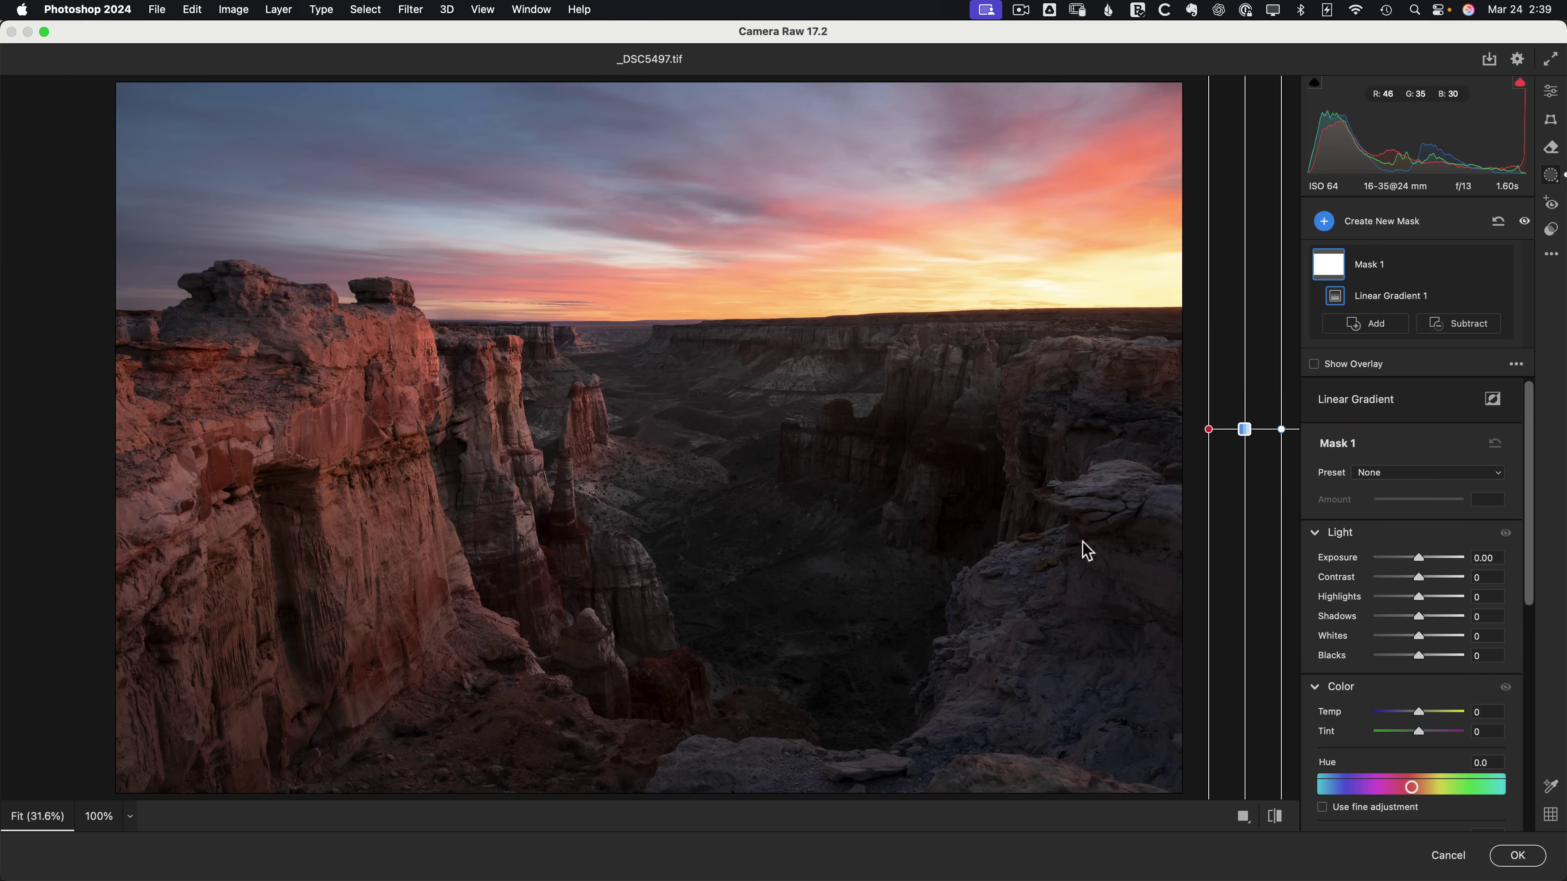
click(1488, 656)
click(1432, 646)
text(50)
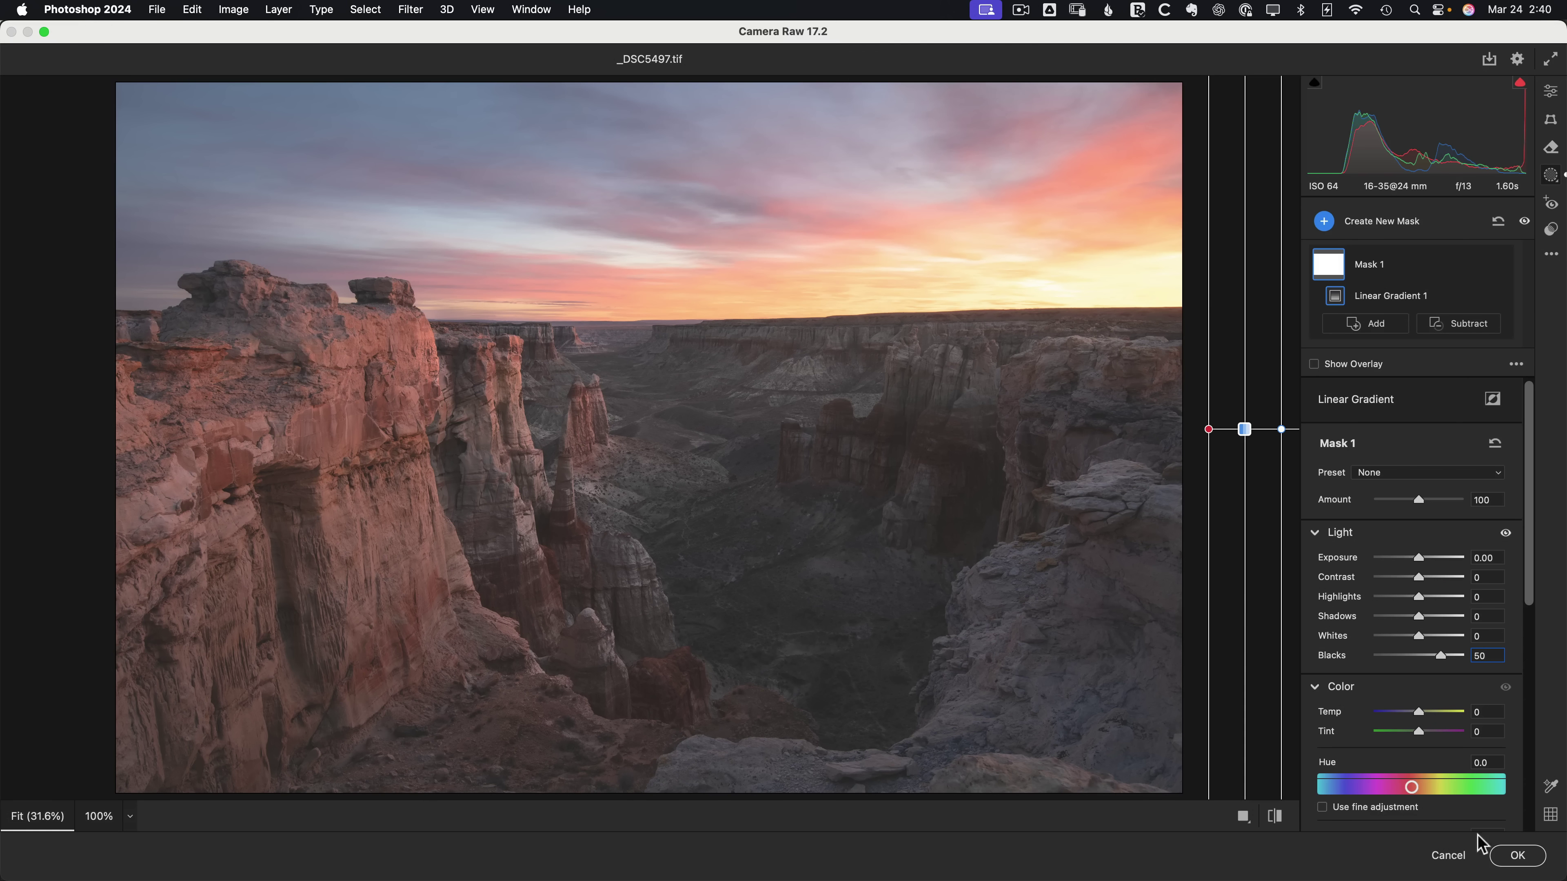
click(1519, 857)
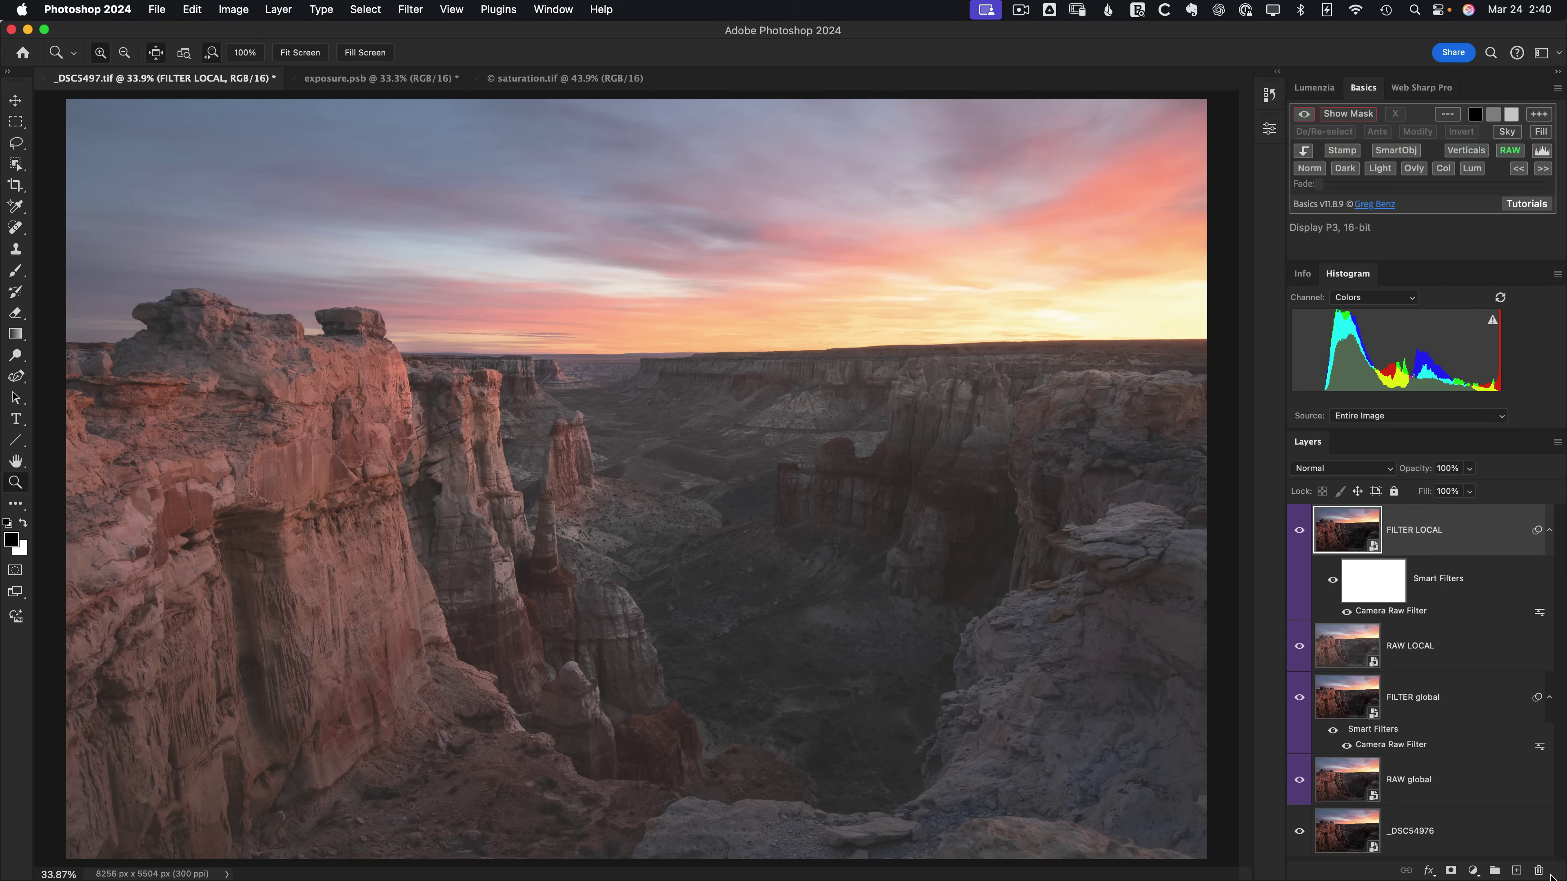
Delete FILTER LOCAL's smart filter mask and toggle the layer to compare
drag(1373, 581, 1538, 871)
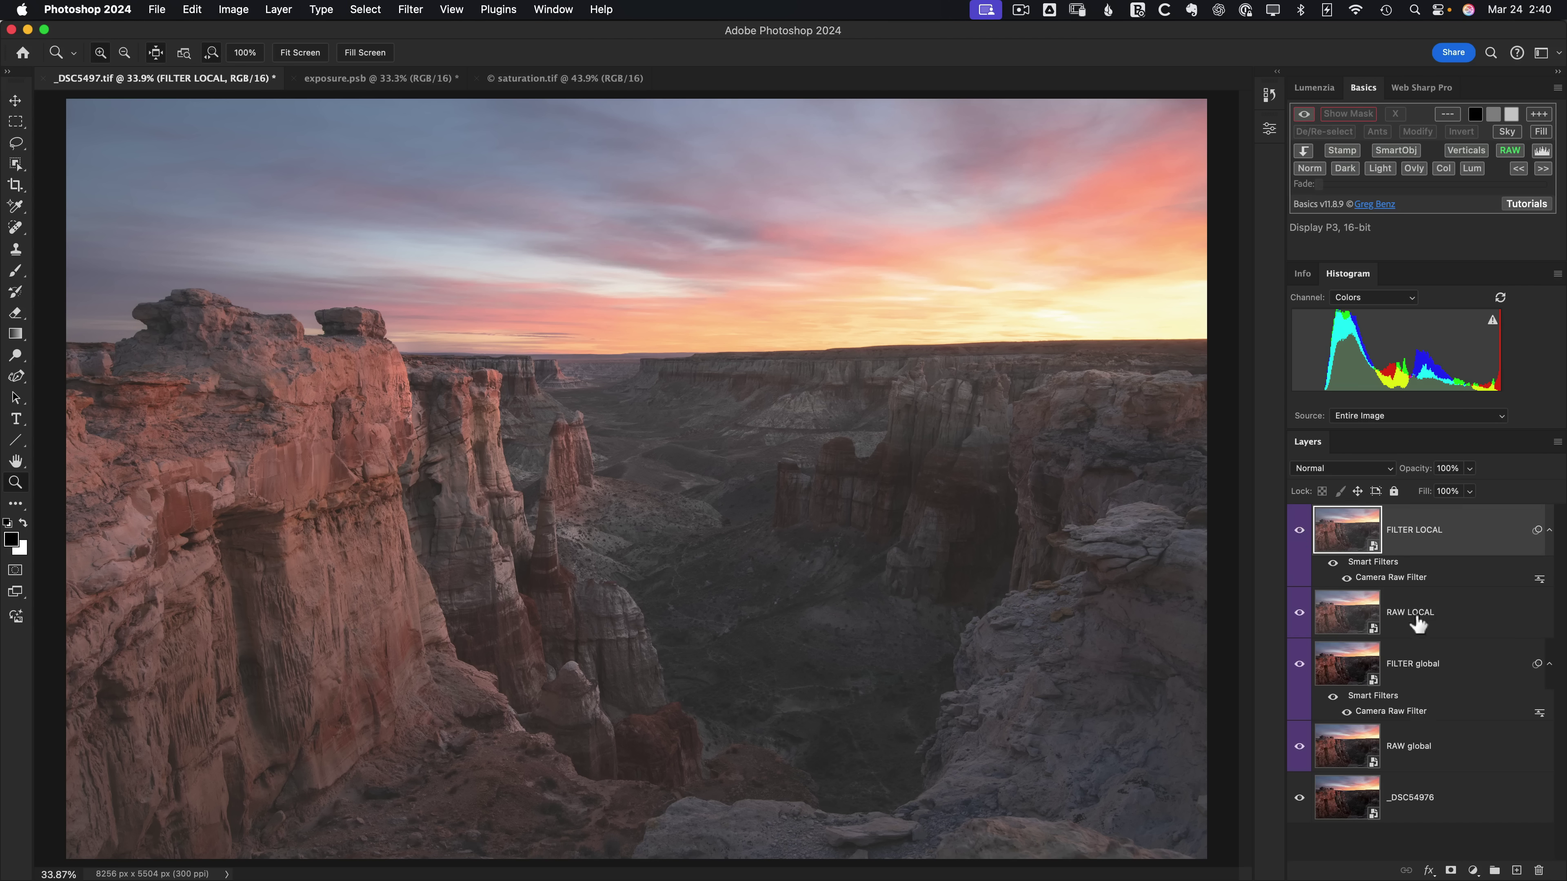
click(1299, 532)
click(1299, 532)
click(1299, 532)
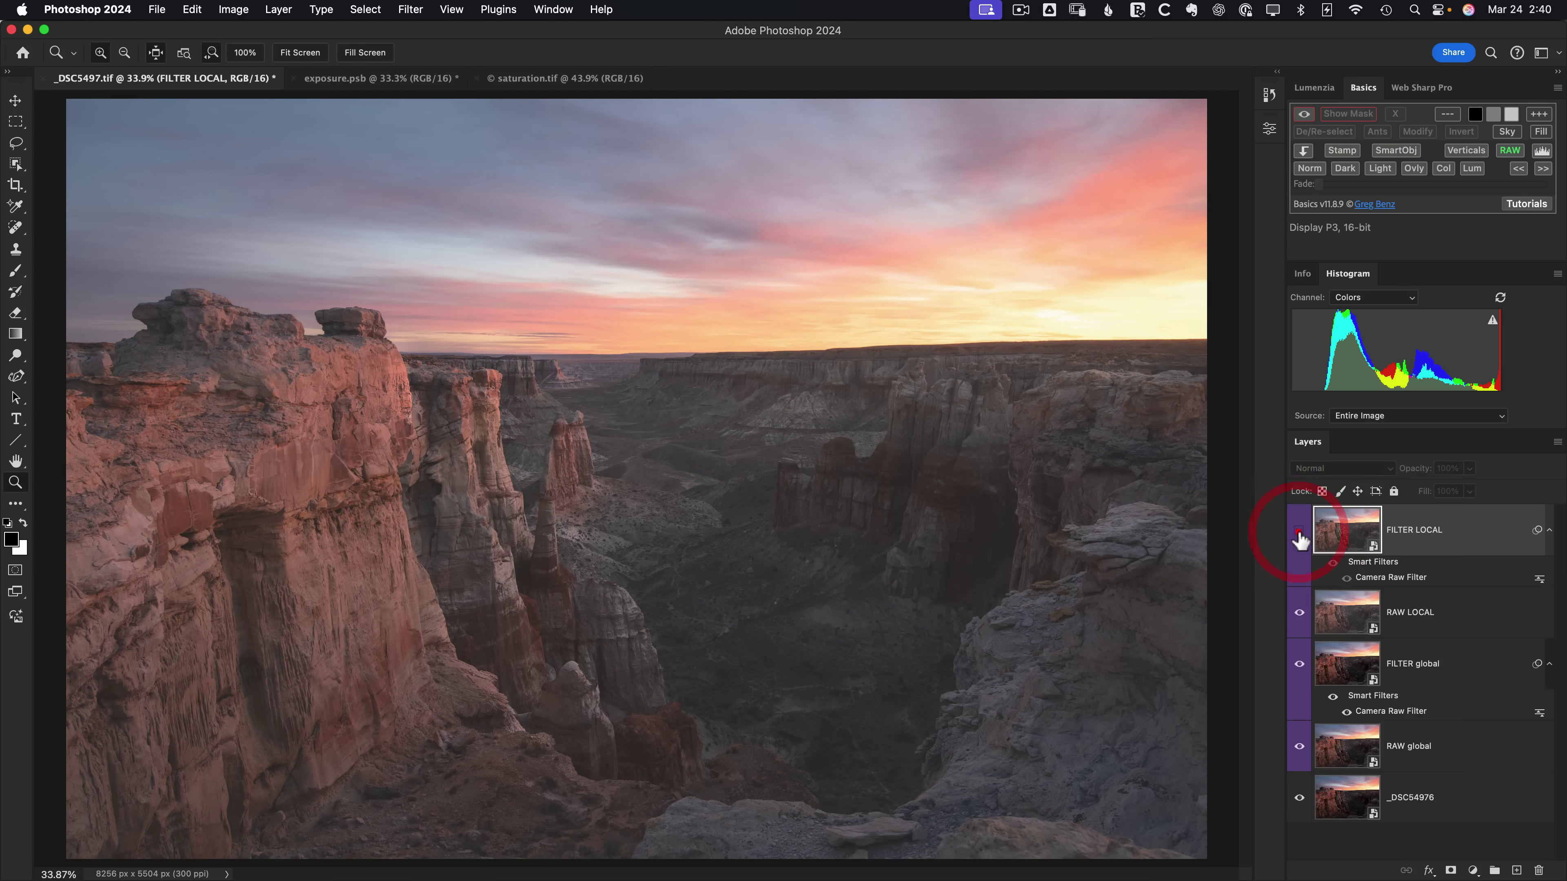
click(1299, 532)
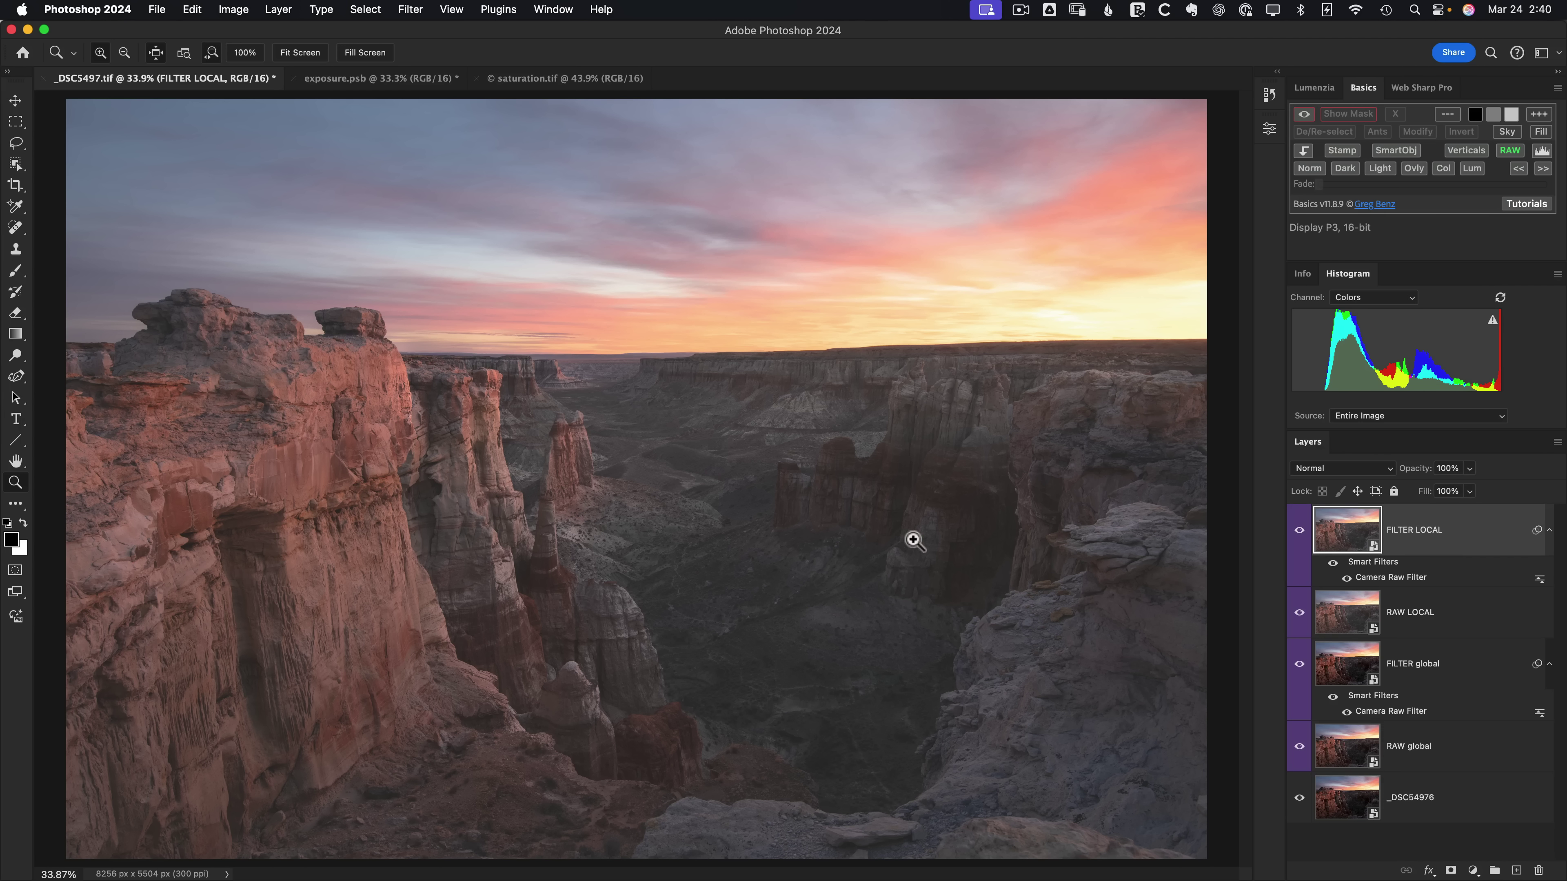
Hide the other copies so only FILTER LOCAL shows over _DSC54976
drag(1299, 528, 1305, 735)
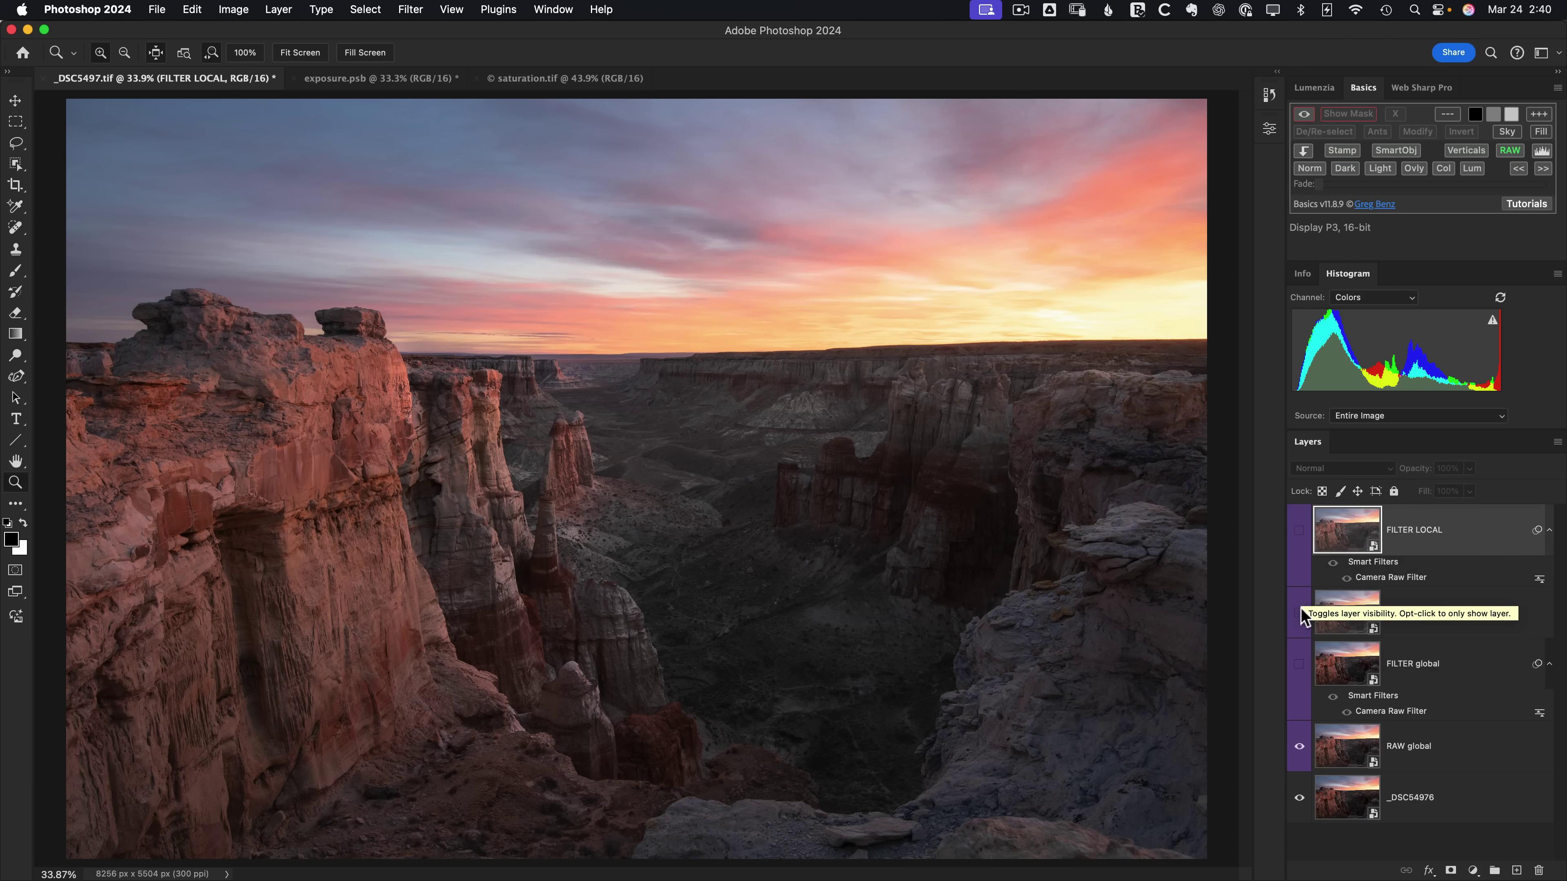
click(1299, 529)
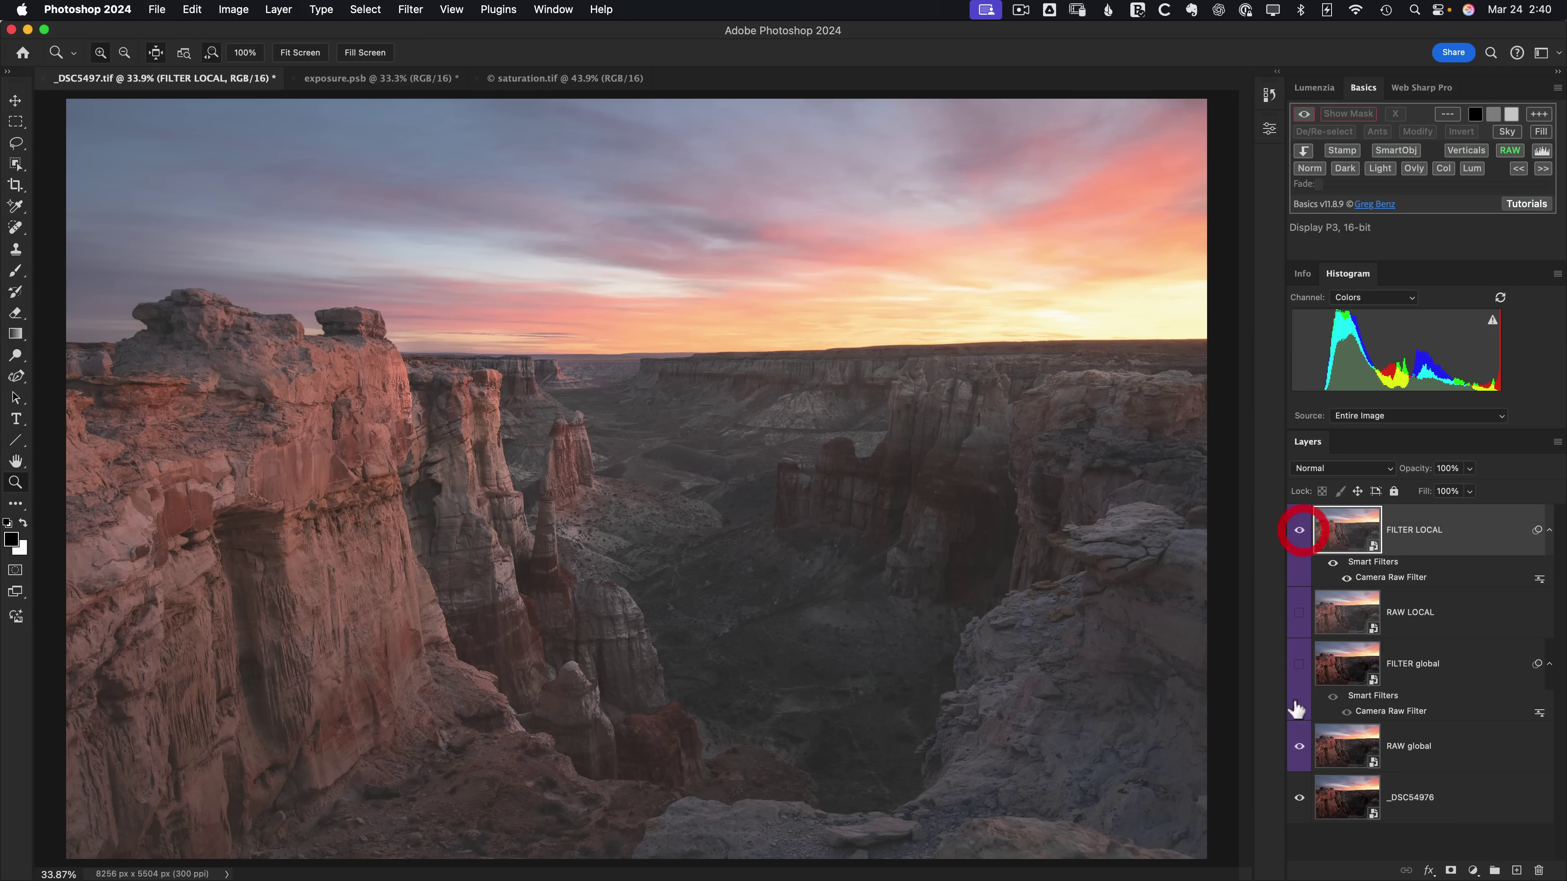
click(1300, 746)
Reopen FILTER LOCAL's Camera Raw Filter and preview where Mask 1 applies
double_click(1375, 581)
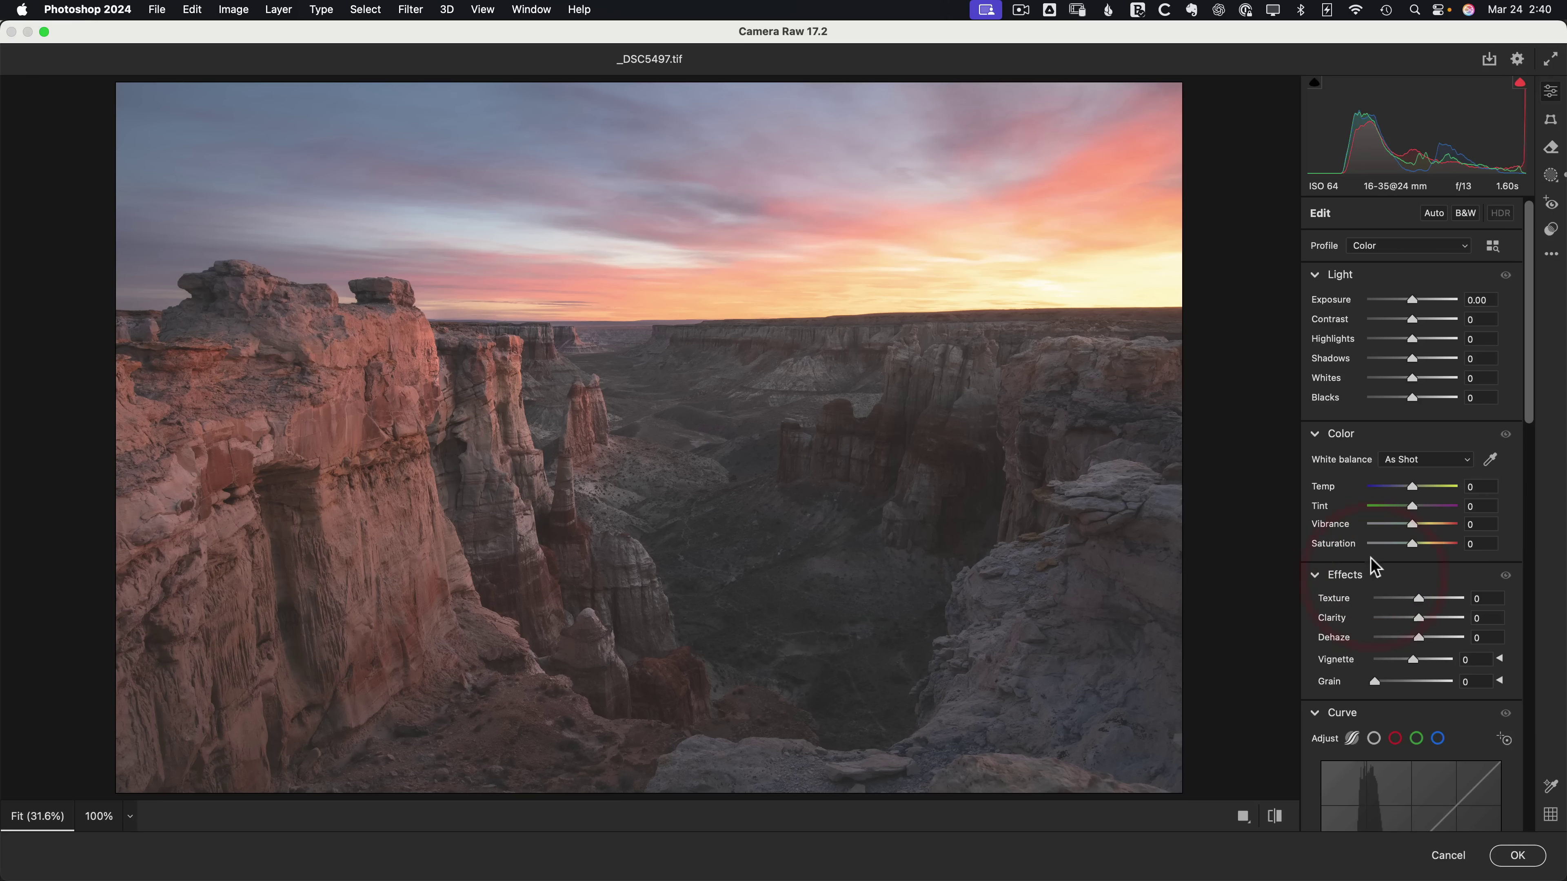
click(1551, 176)
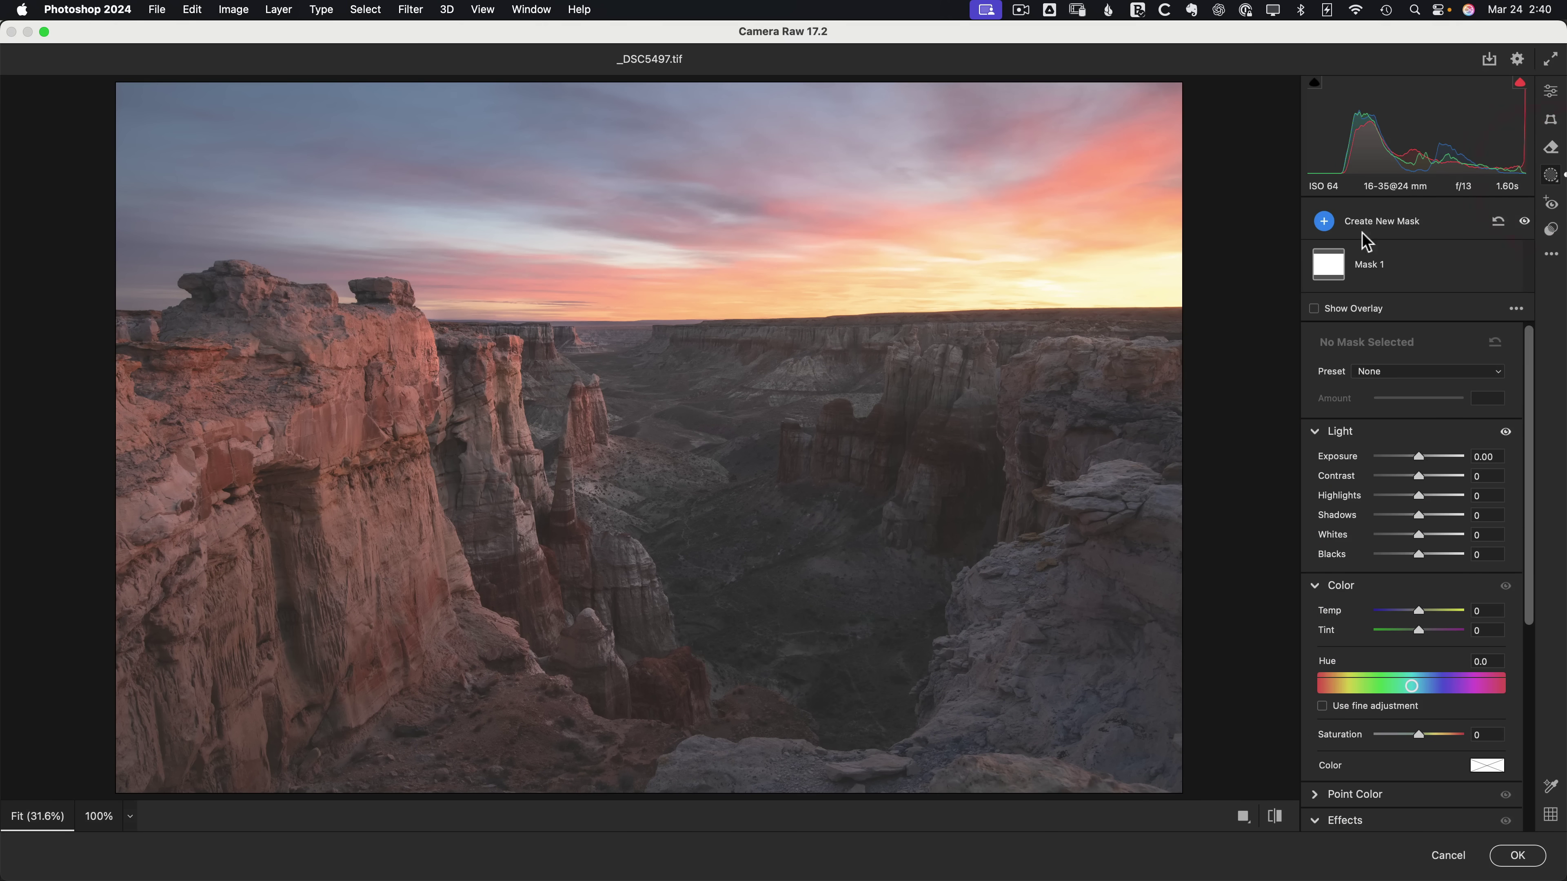
click(1328, 264)
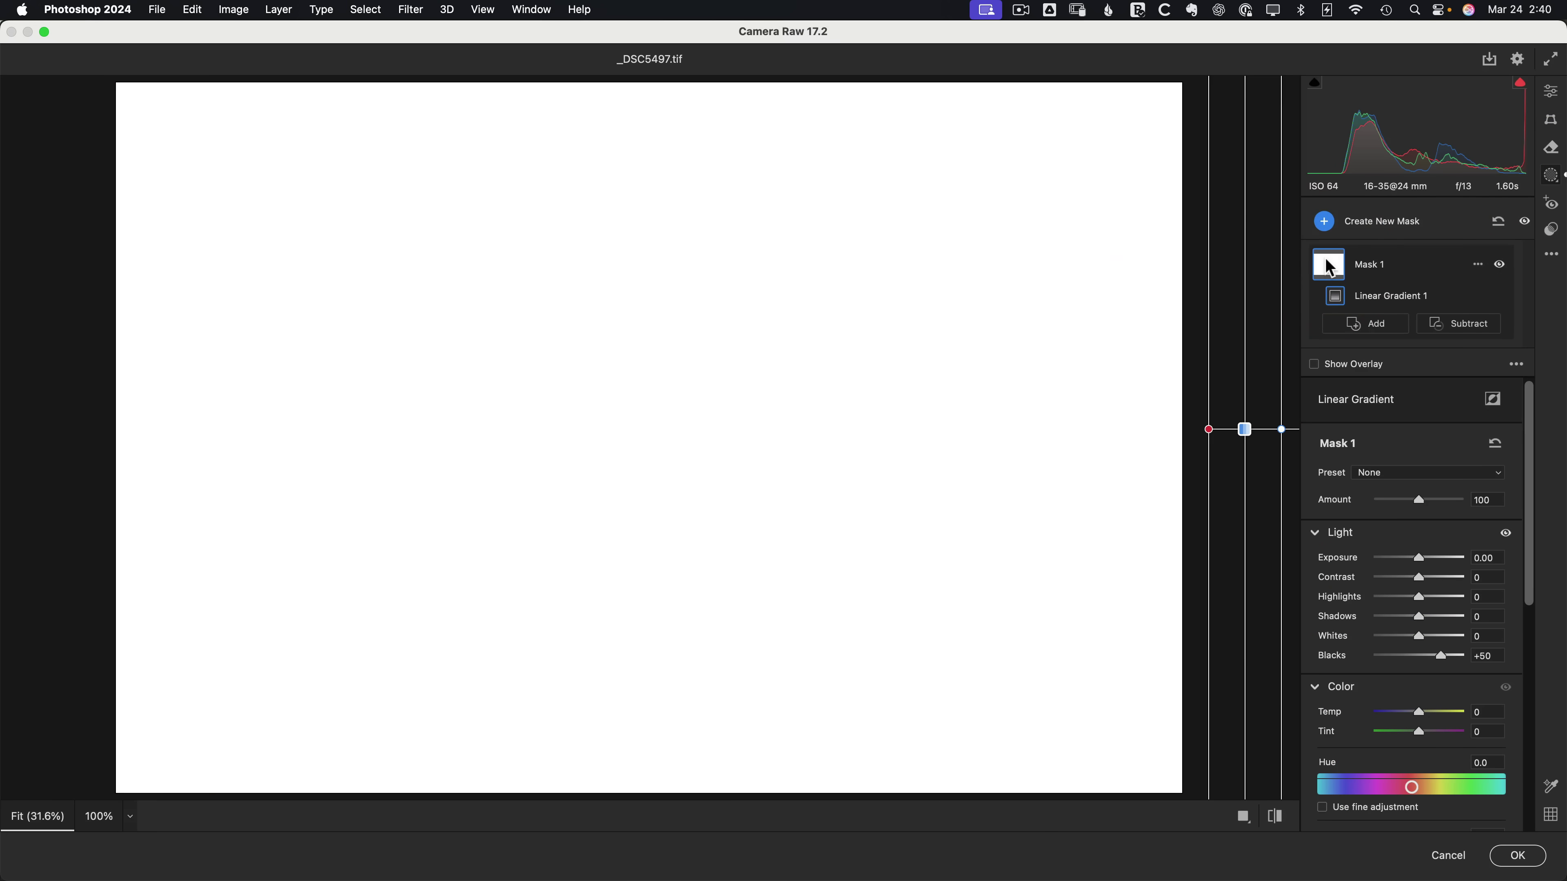
click(1341, 280)
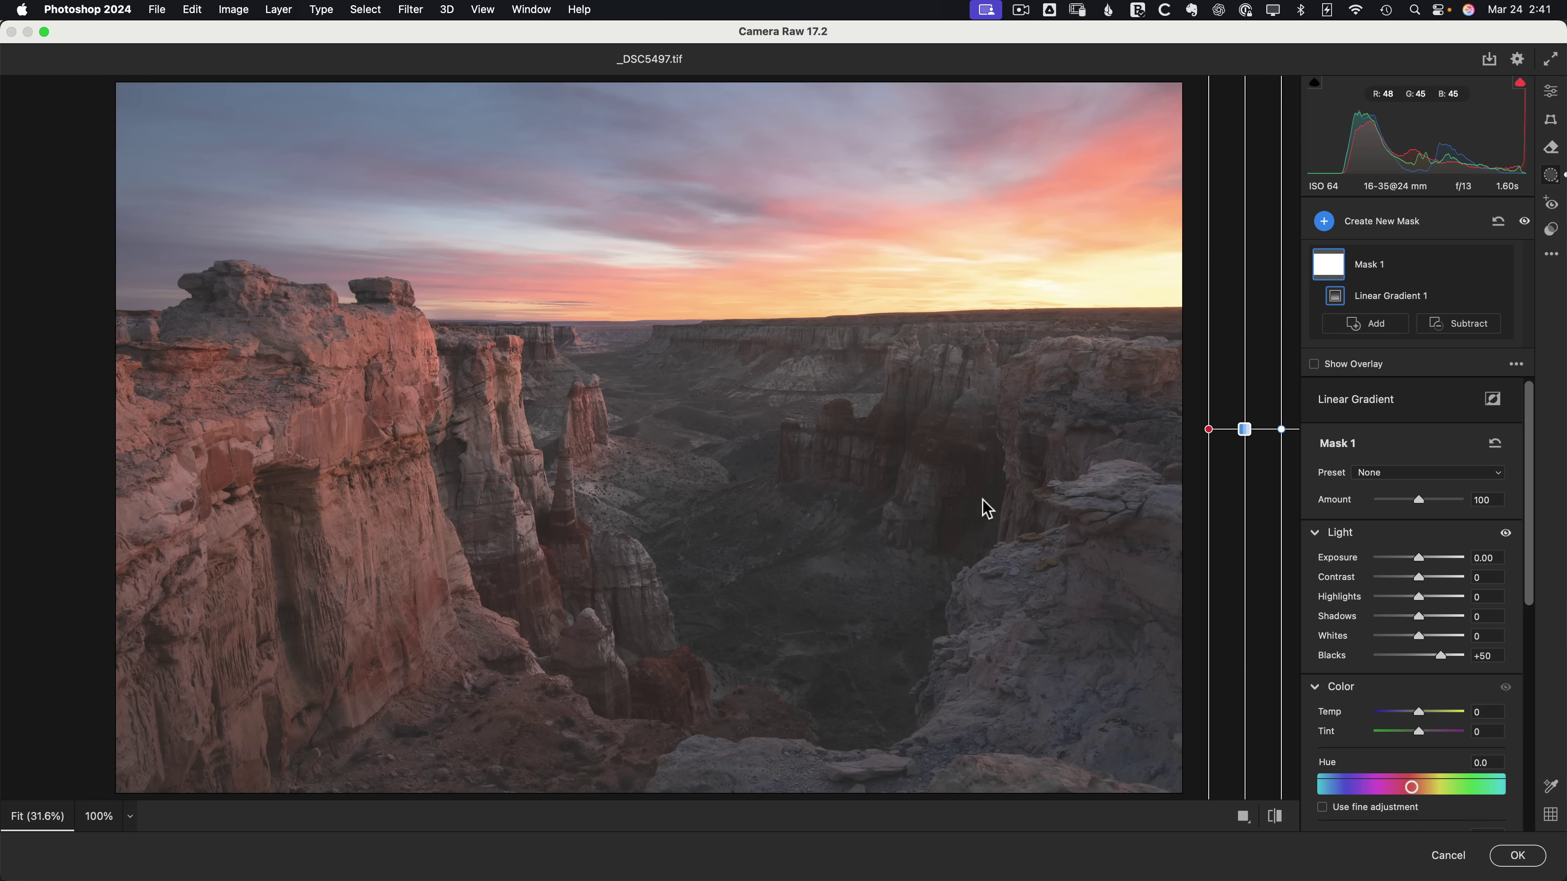
Intersect Mask 1 with a 0/23 luminance range, then cancel Camera Raw
key(alt)
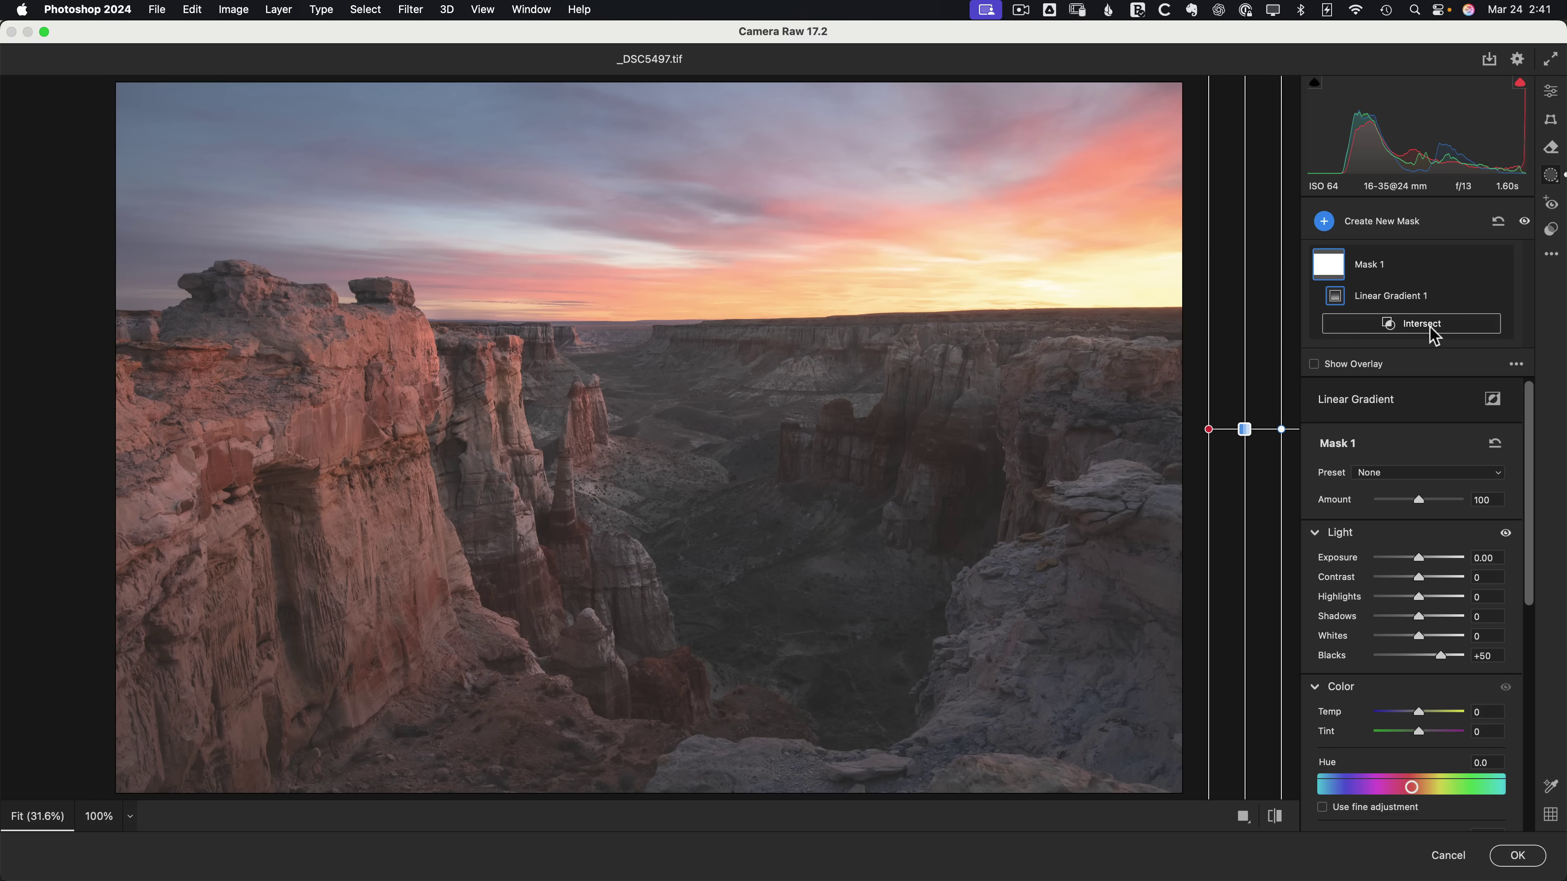
alt+click(1409, 326)
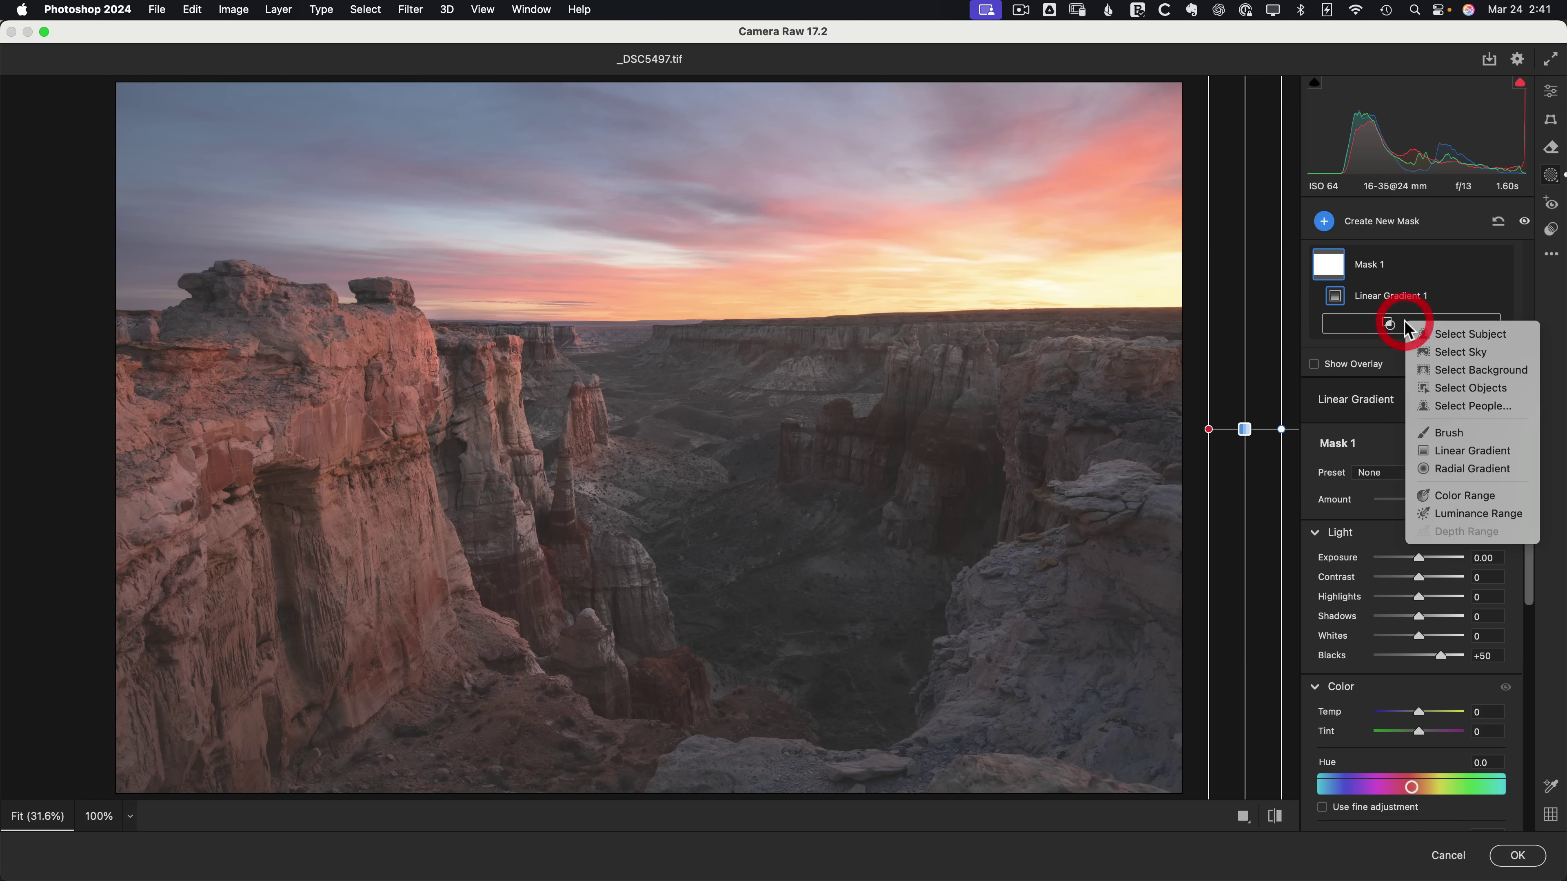
click(1469, 515)
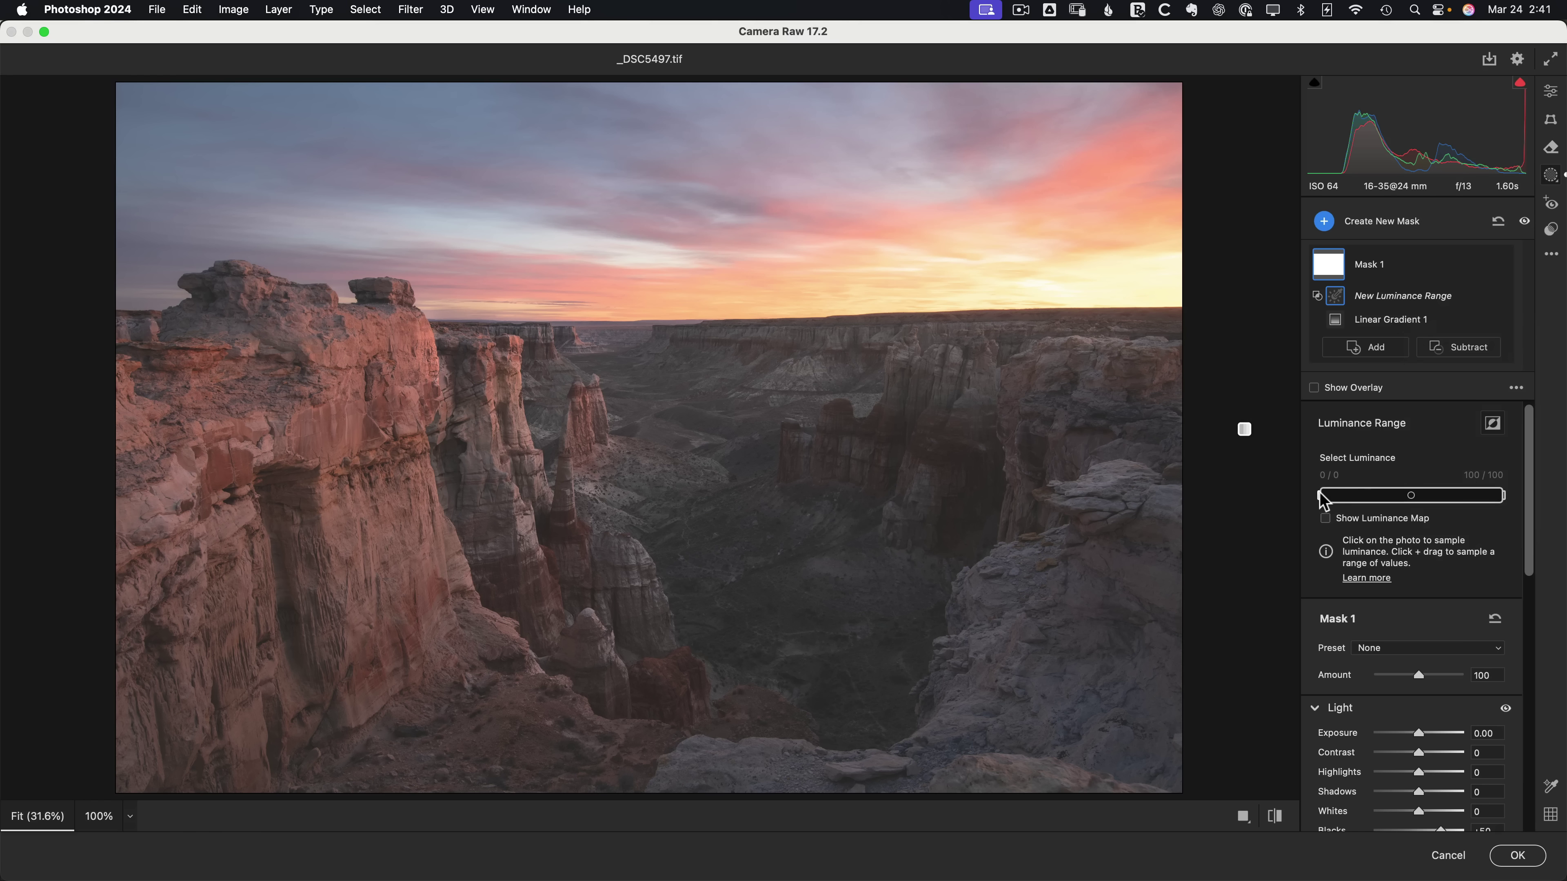
mouse_move(1323, 500)
mouse_down()
mouse_move(1382, 497)
mouse_move(1323, 518)
mouse_move(1312, 504)
mouse_up()
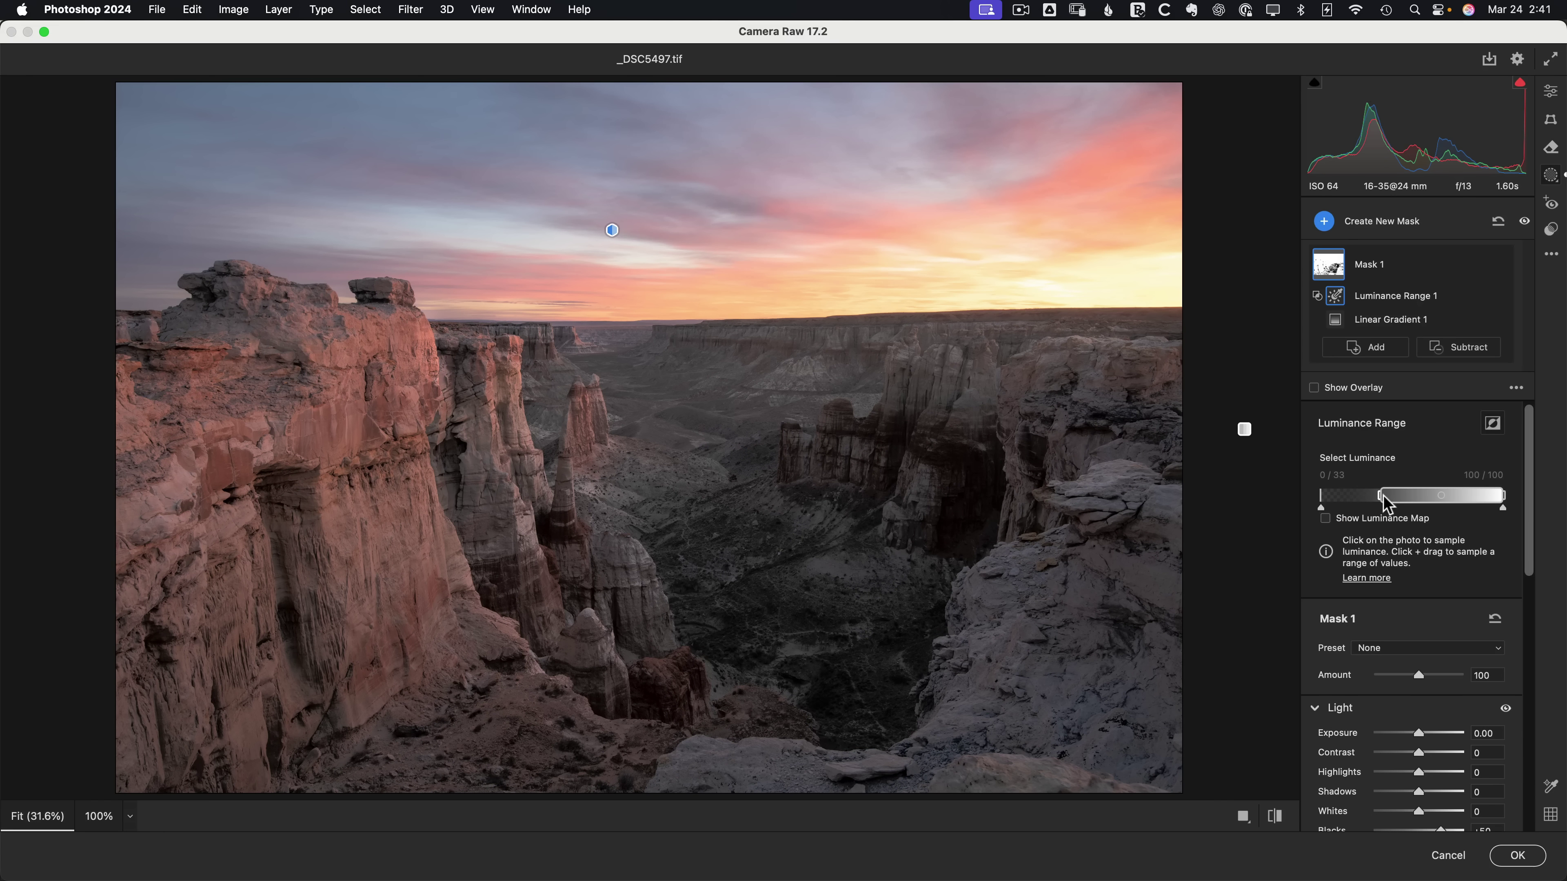
mouse_move(1385, 503)
mouse_down()
mouse_move(1342, 503)
mouse_move(1368, 503)
mouse_up()
drag(1371, 501, 1362, 502)
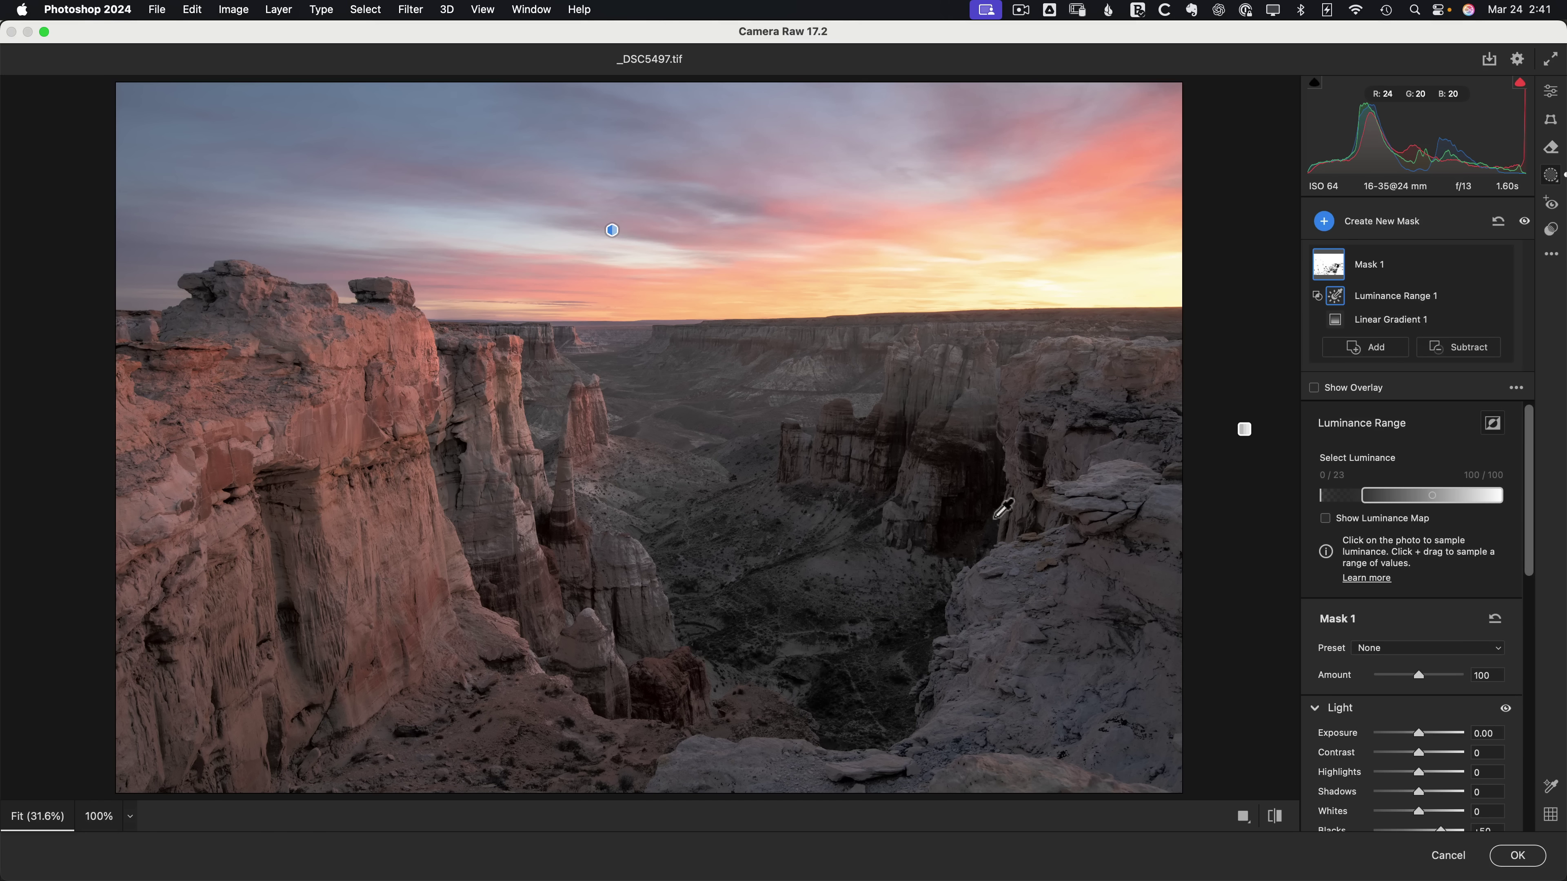
click(1448, 855)
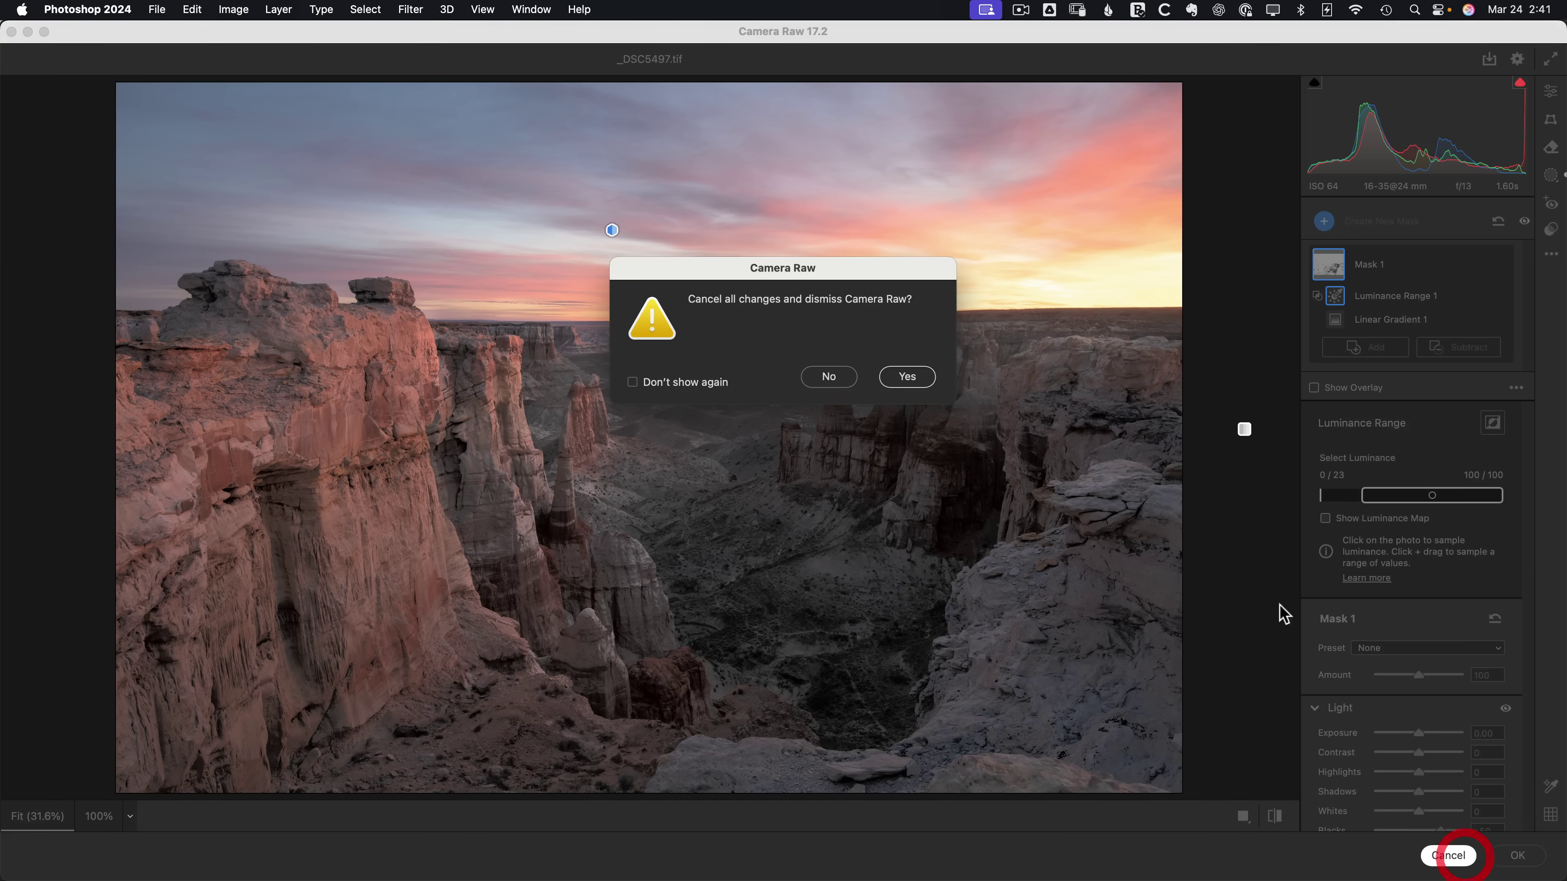
Discard the Camera Raw changes and add a Lumenzia L1 luminosity layer mask to FILTER LOCAL
click(907, 377)
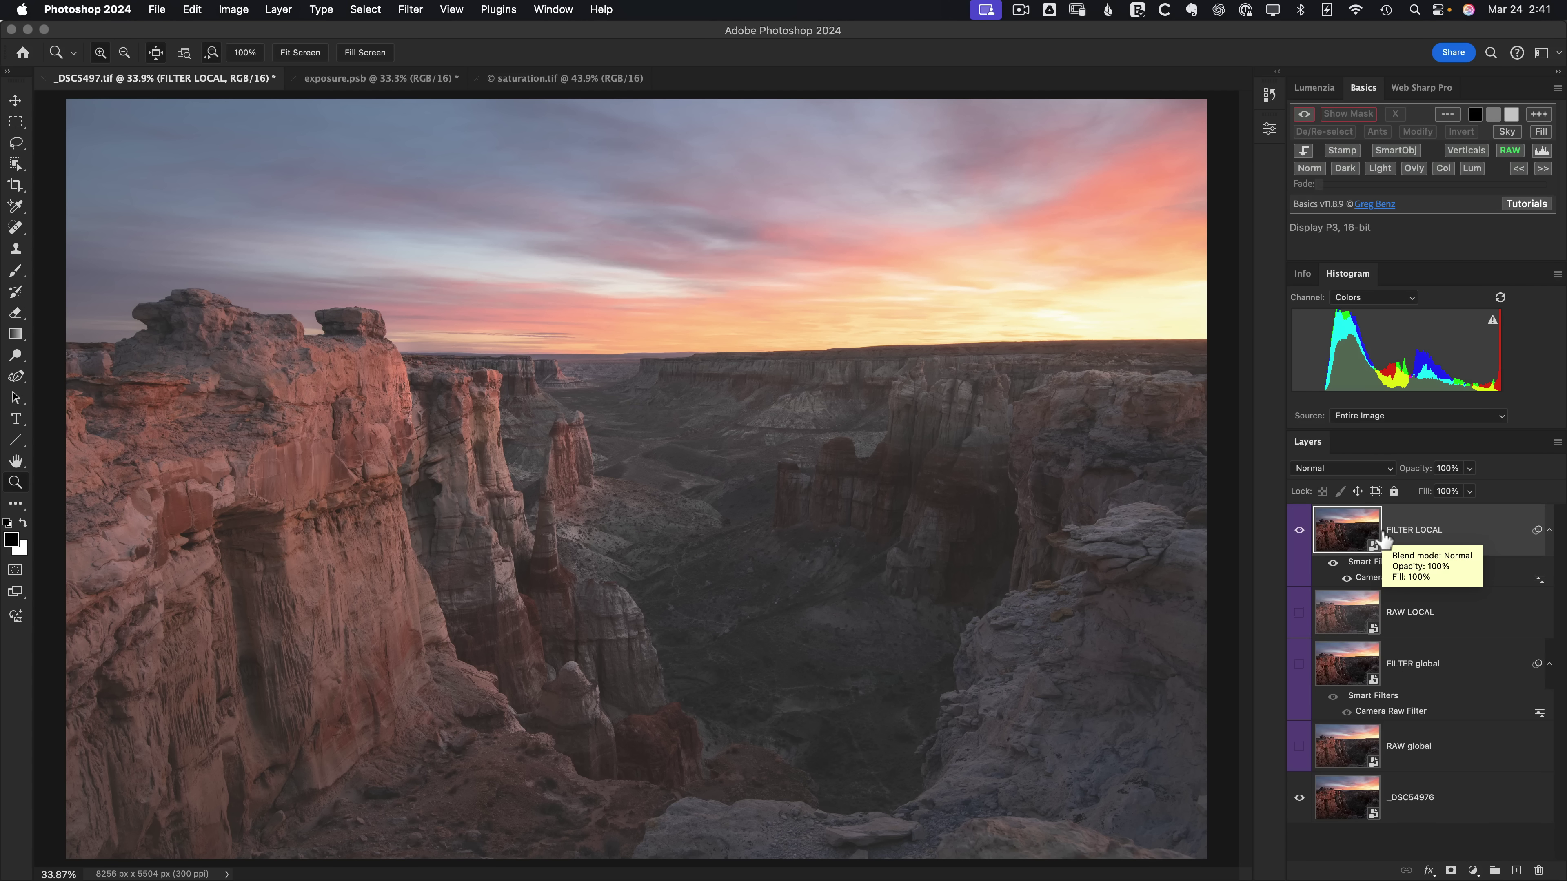
click(1299, 532)
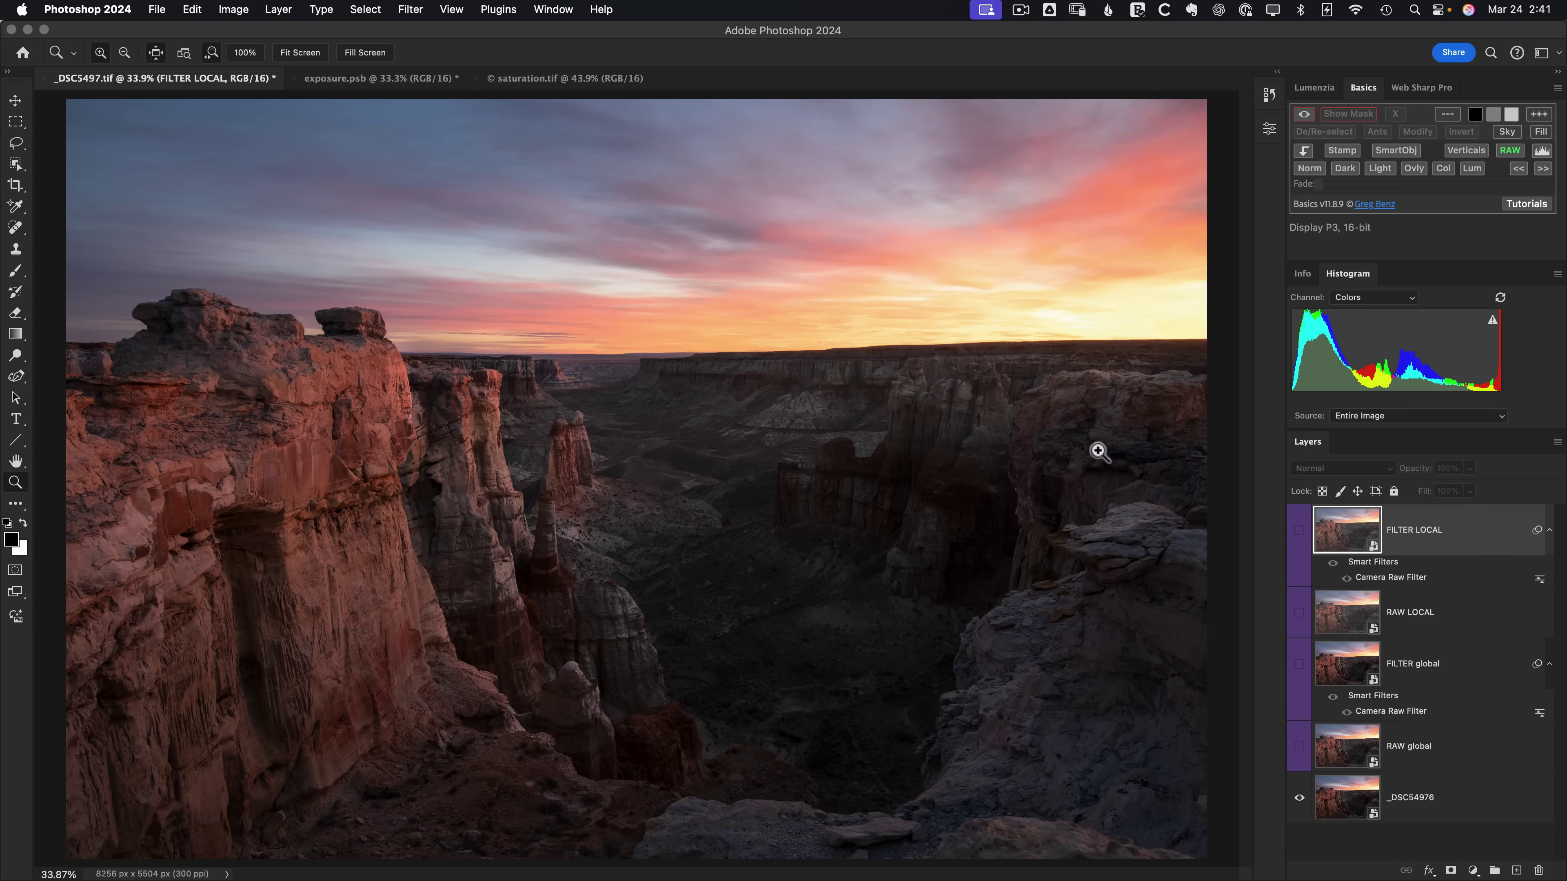
click(1313, 89)
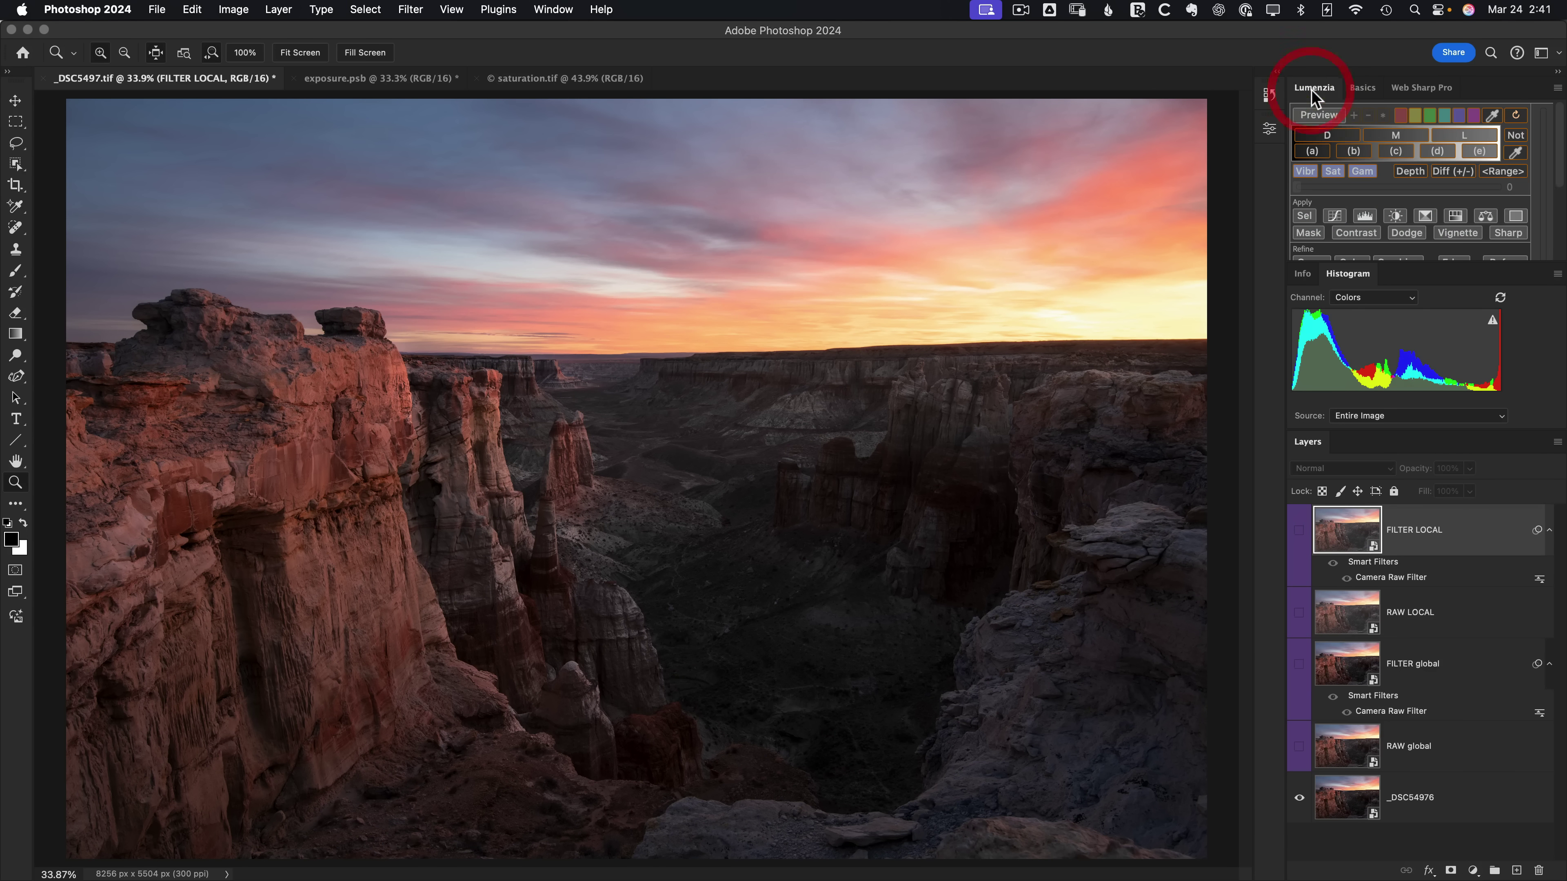
click(1468, 134)
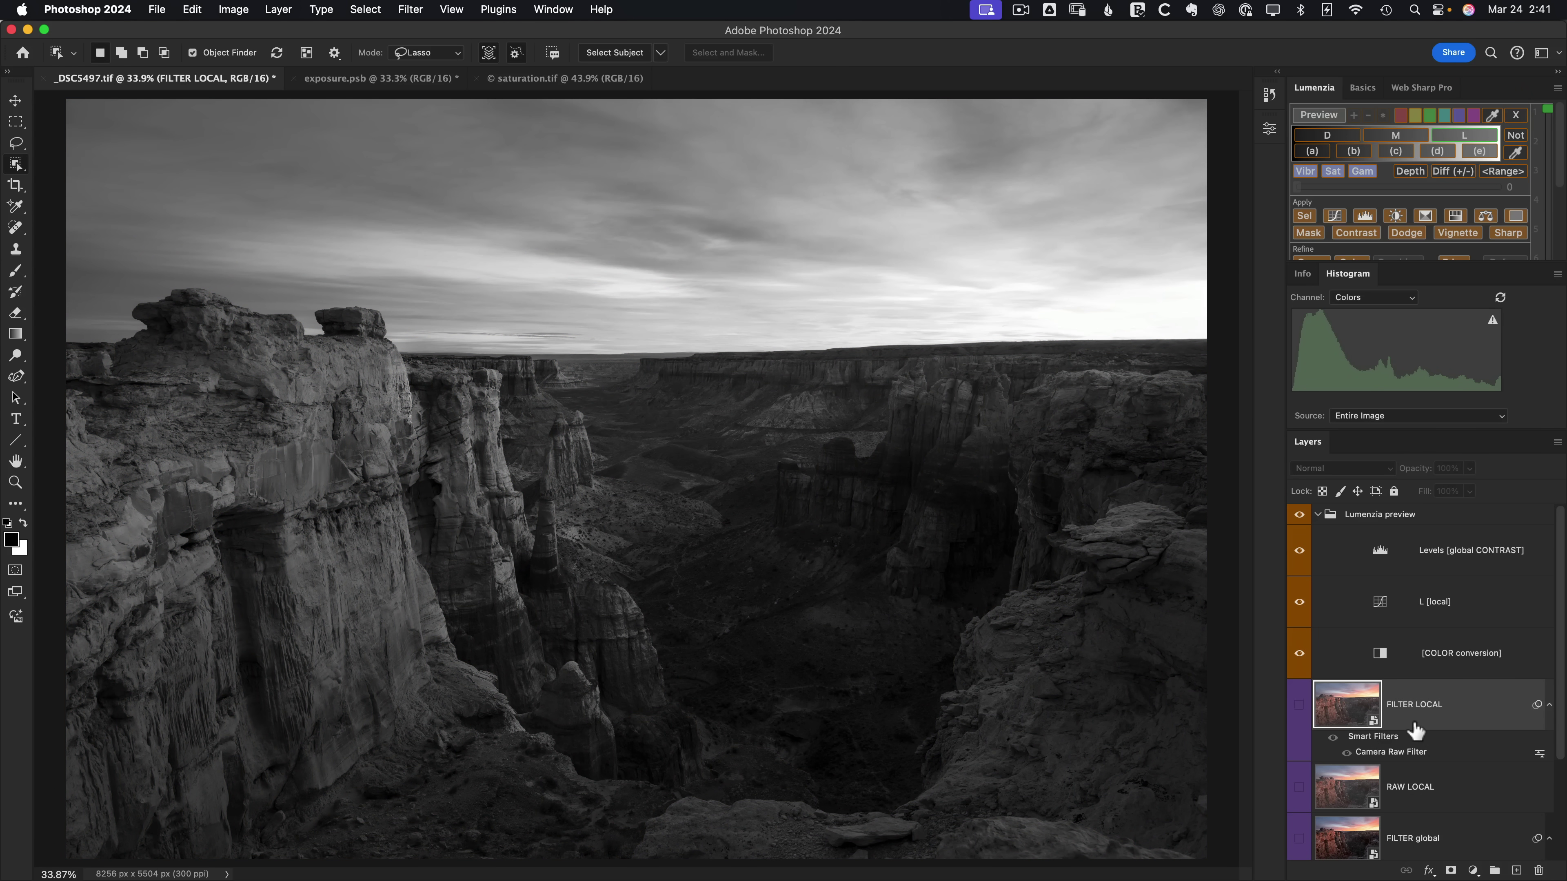
click(1312, 229)
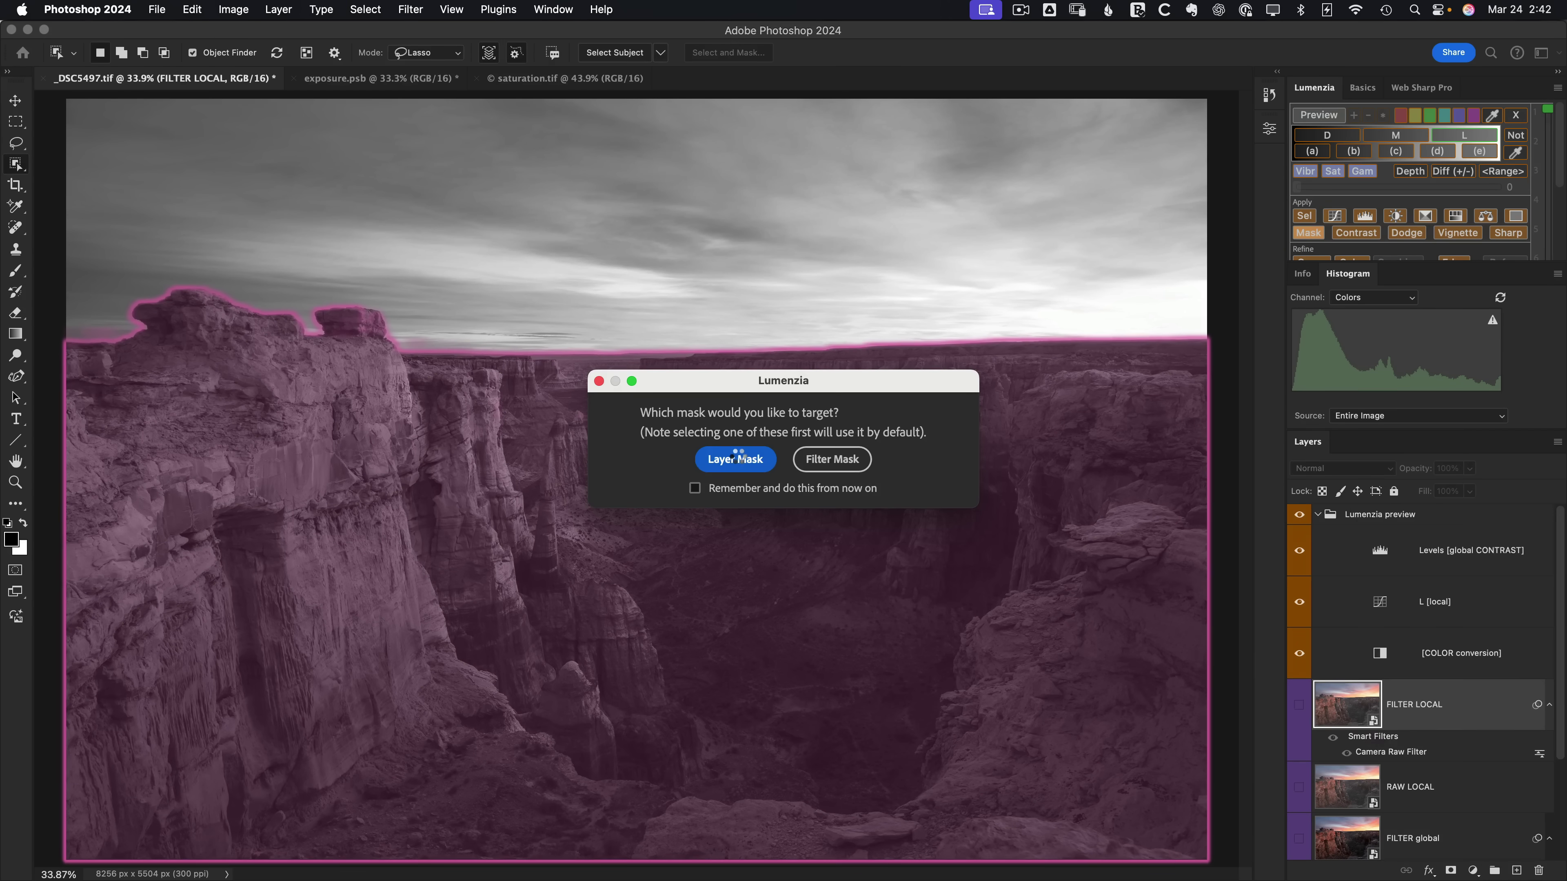
click(736, 458)
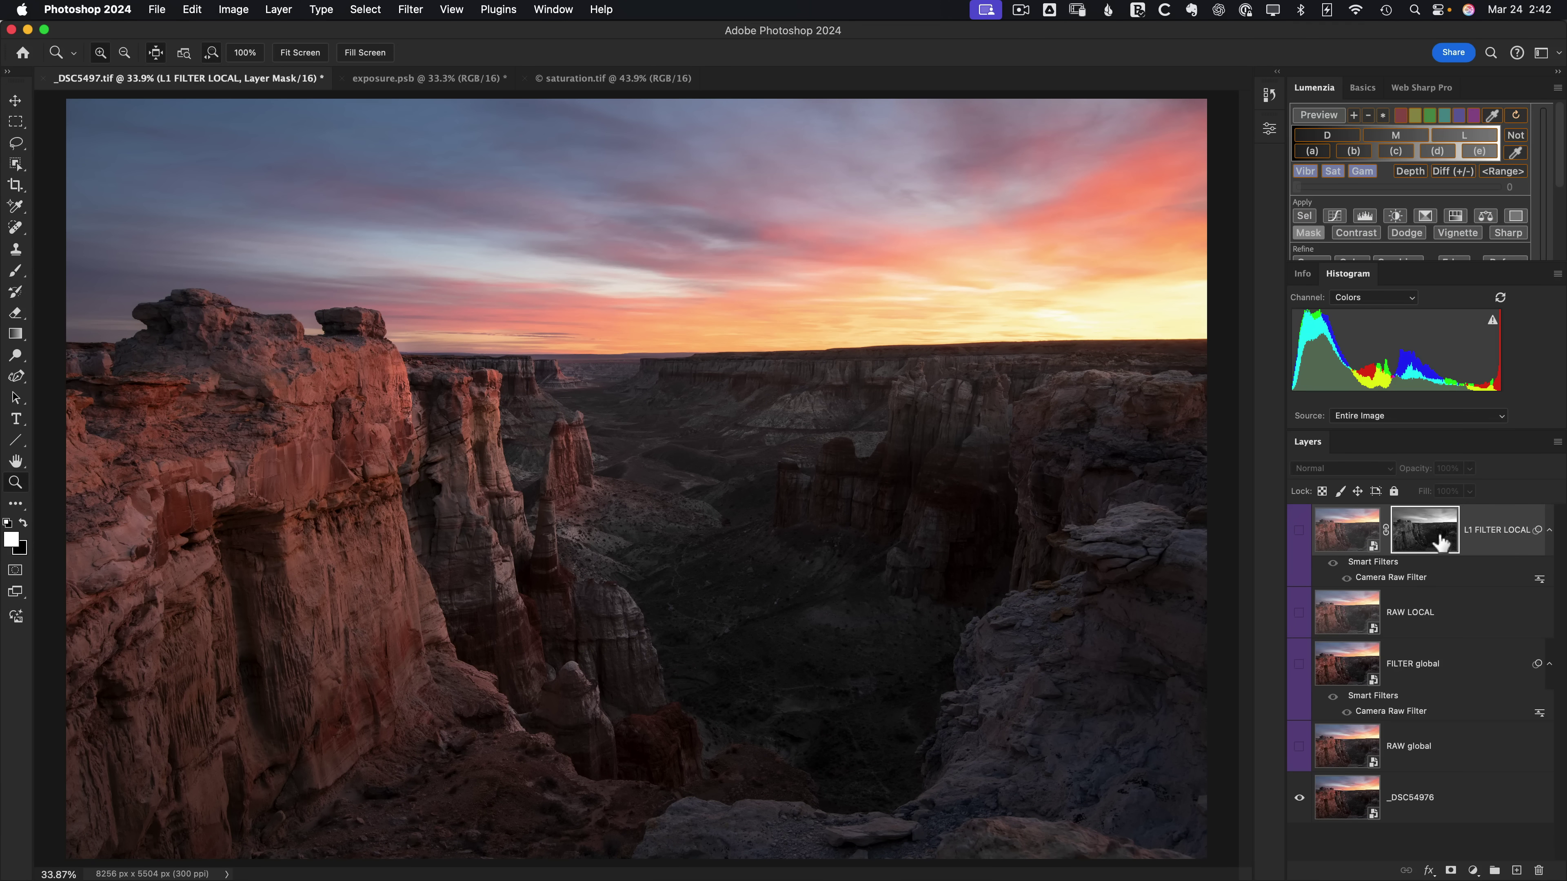
Toggle the L1 FILTER LOCAL layer's visibility repeatedly to compare the masked result
click(1299, 531)
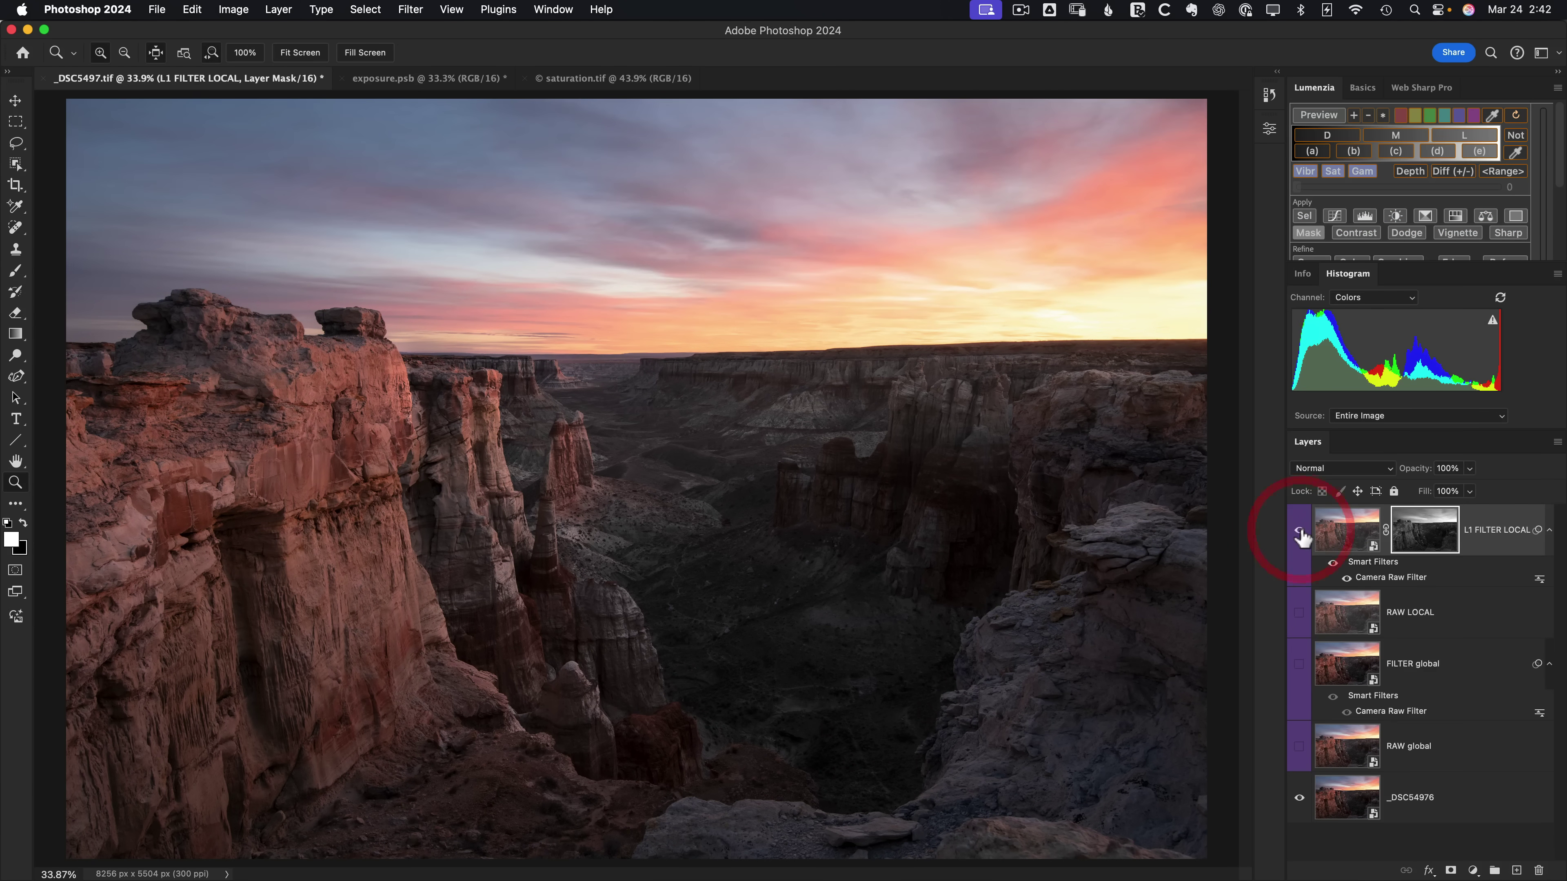
click(1300, 531)
click(1300, 531)
click(1299, 531)
click(1299, 531)
click(1299, 531)
click(1299, 531)
click(425, 83)
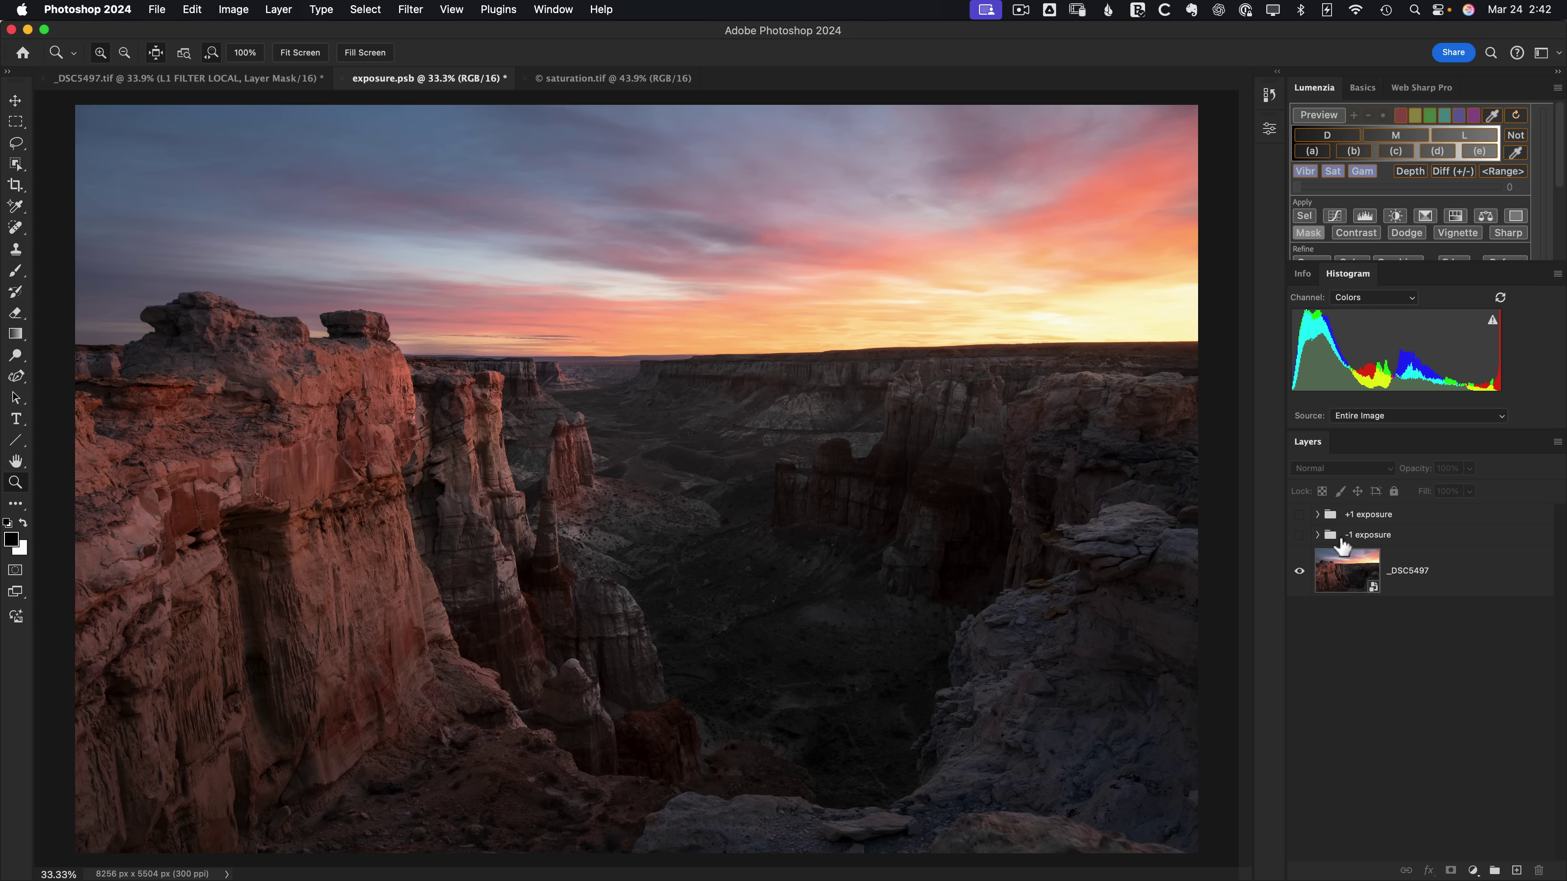
click(1317, 534)
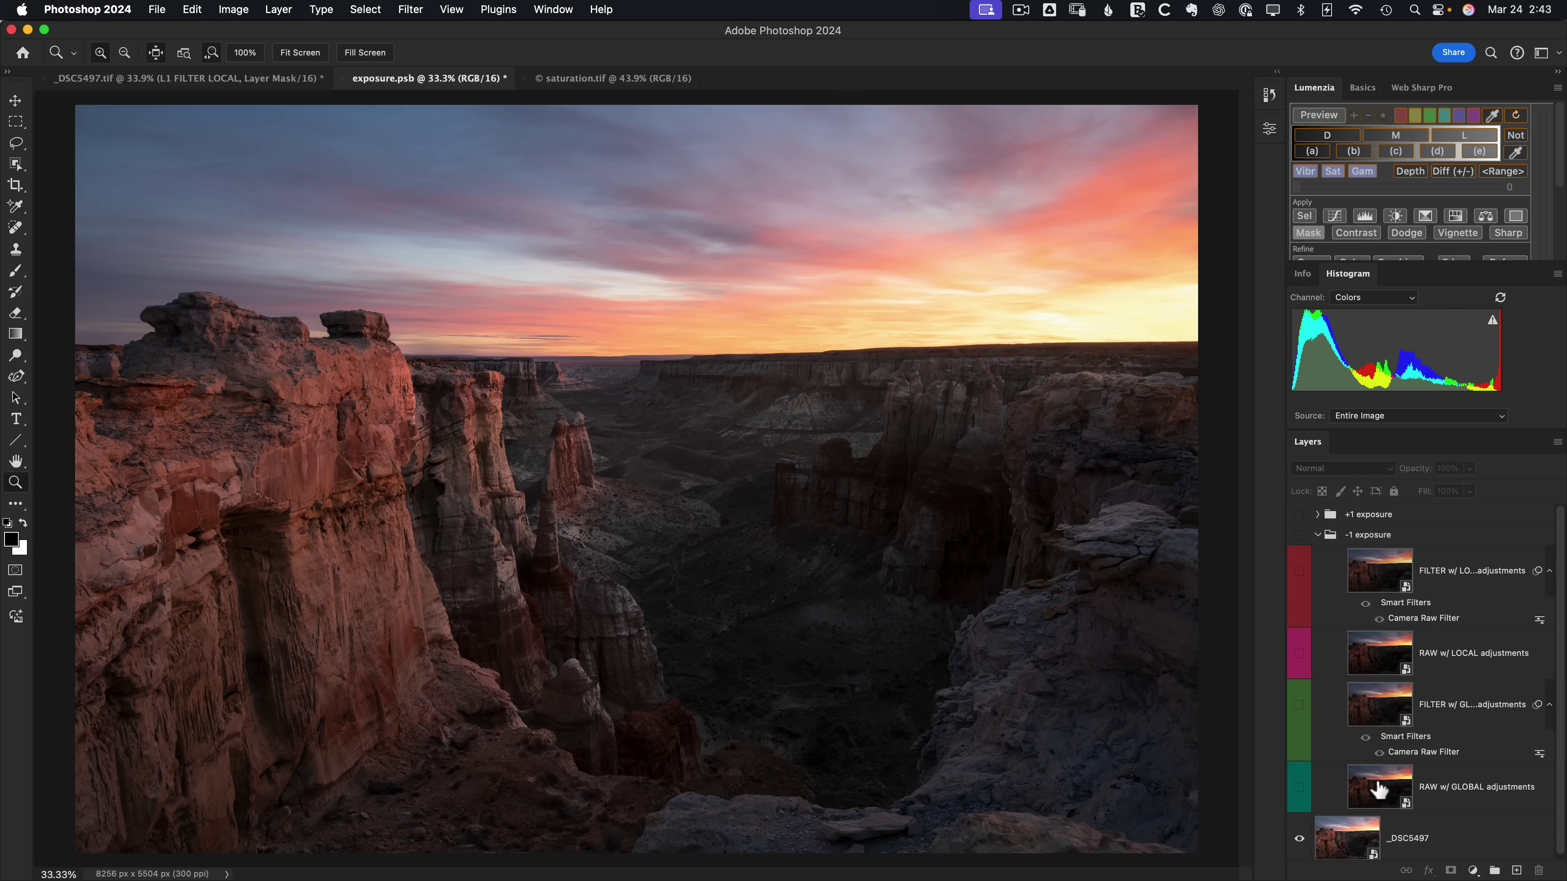
click(1380, 790)
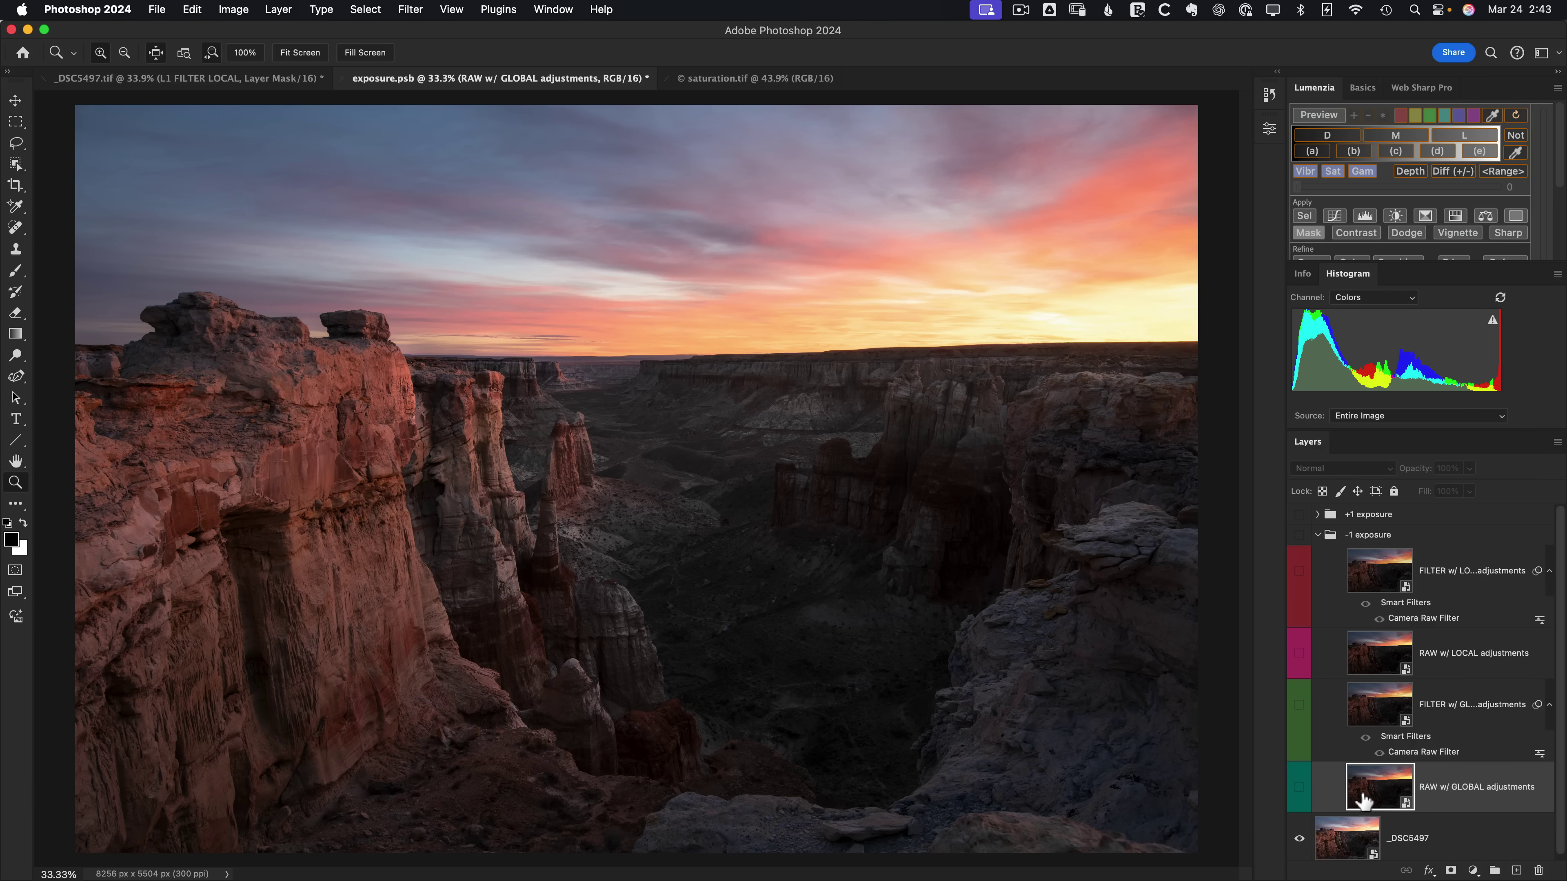
double_click(1368, 793)
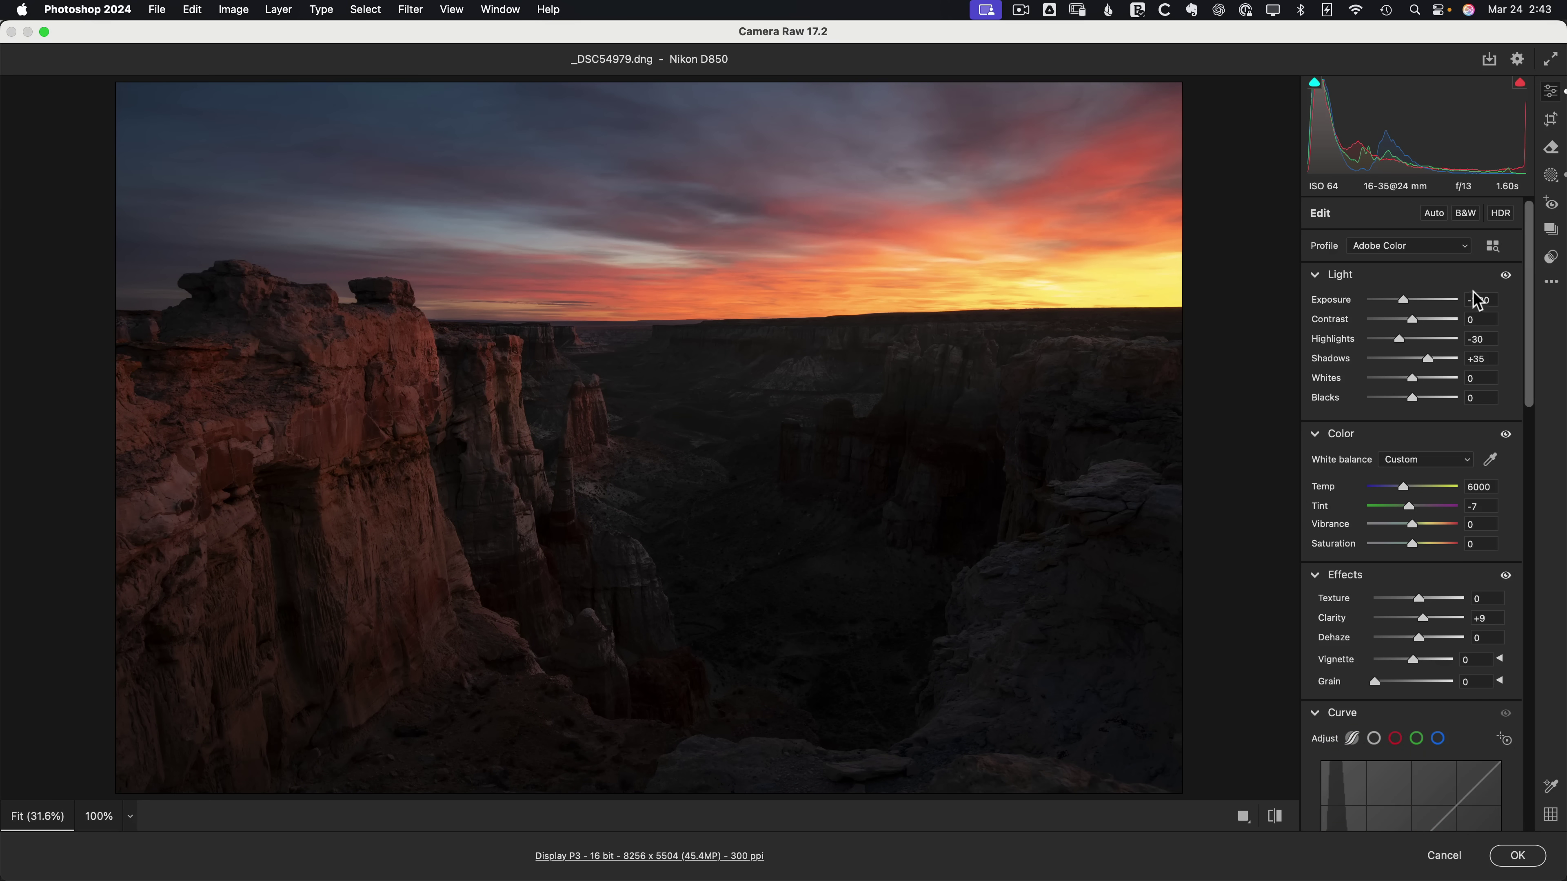
click(1446, 857)
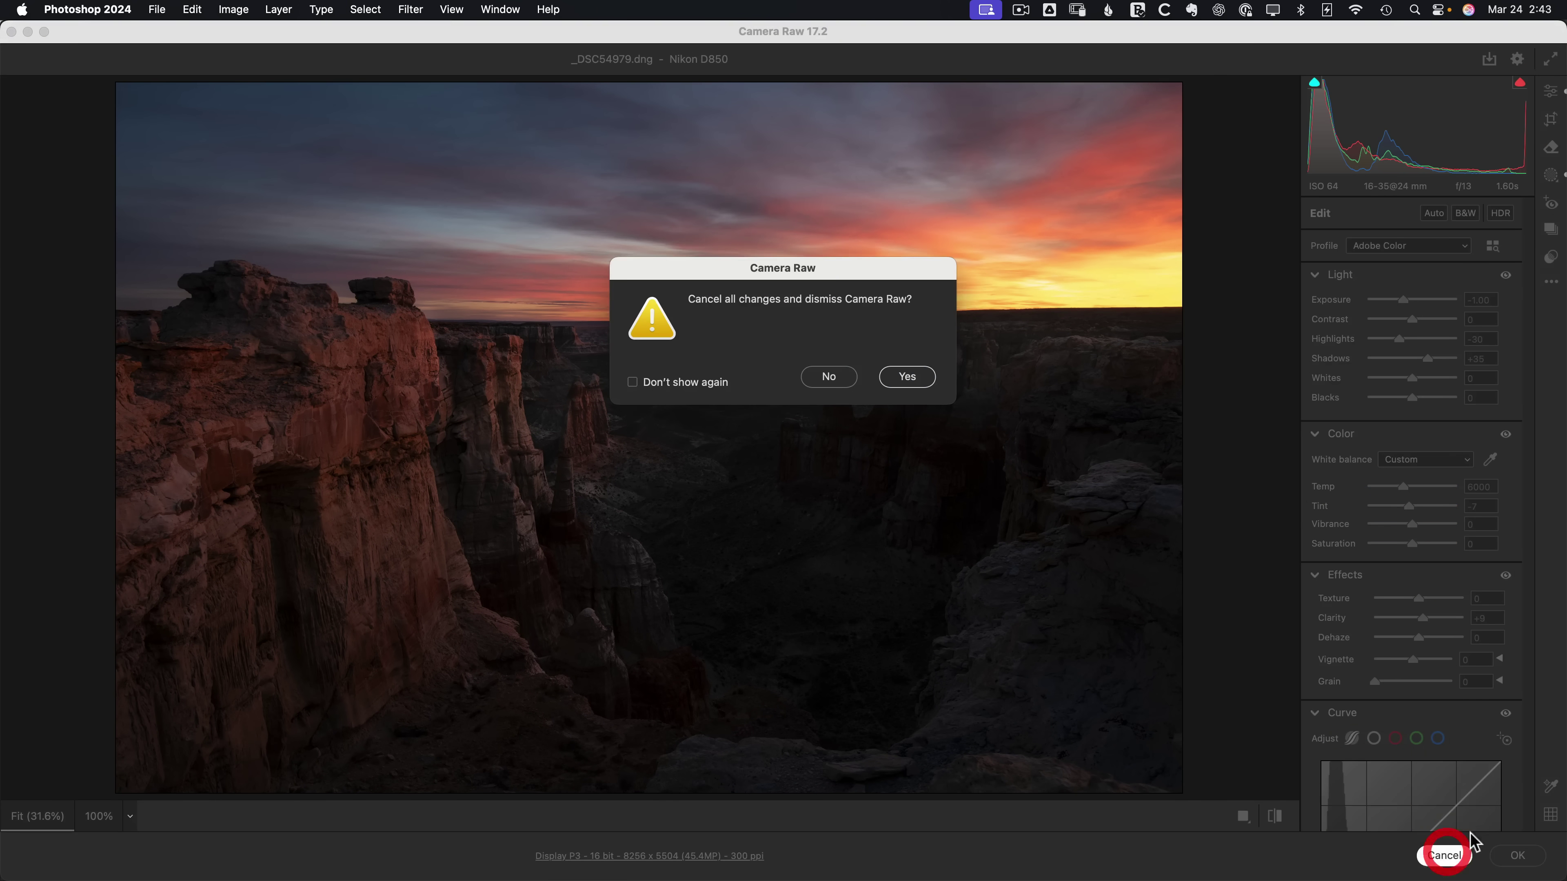
click(905, 373)
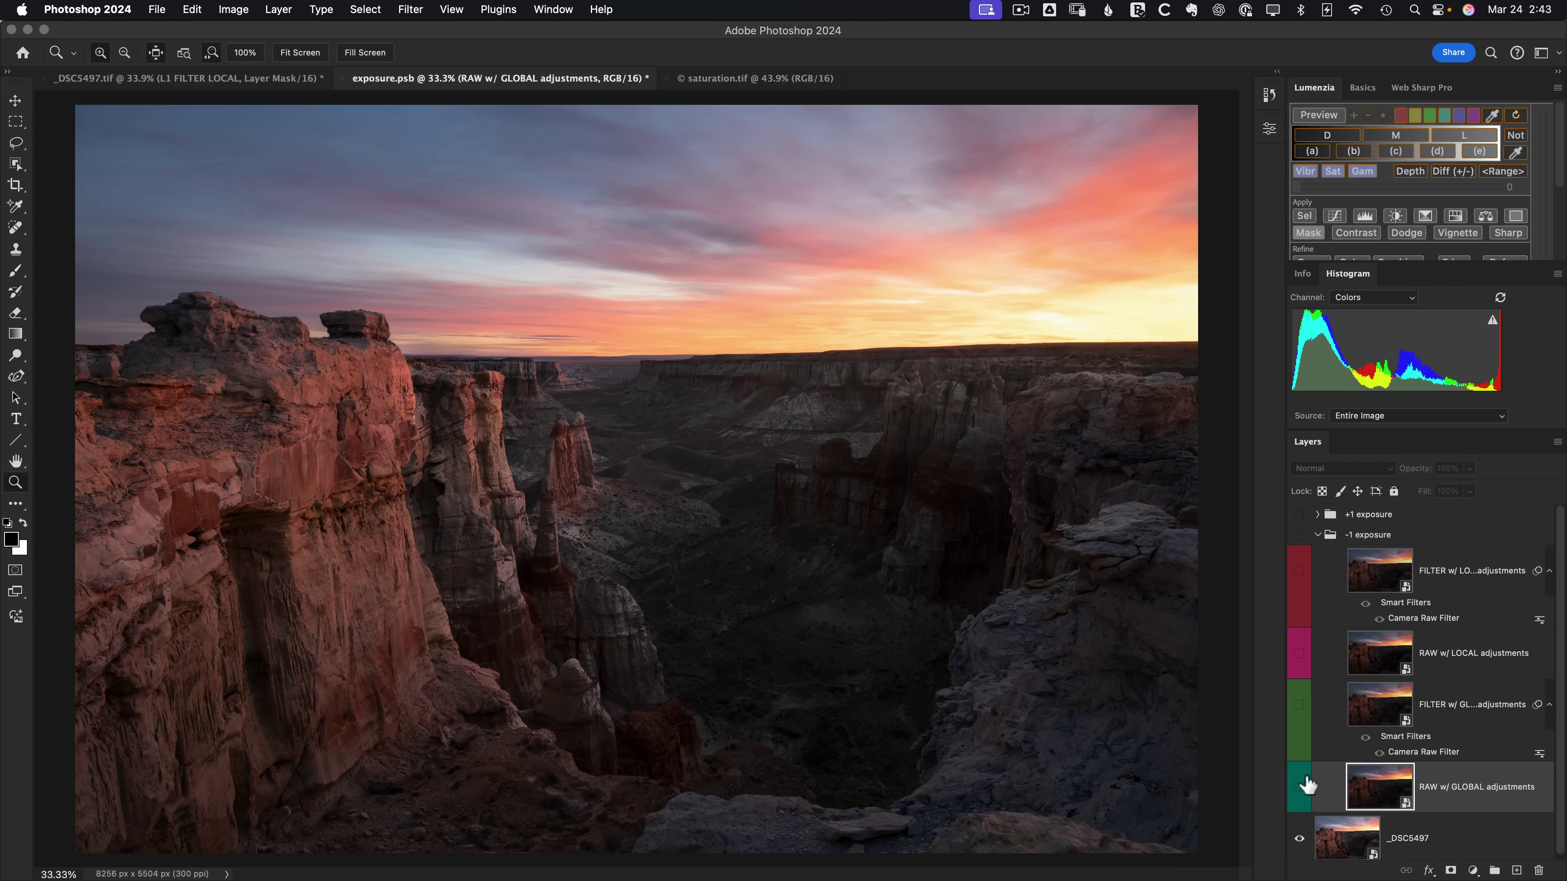
click(1300, 787)
click(1300, 787)
Show RAW w/ GLOBAL adjustments and compare the global filter layer on and off, ending hidden
click(1300, 787)
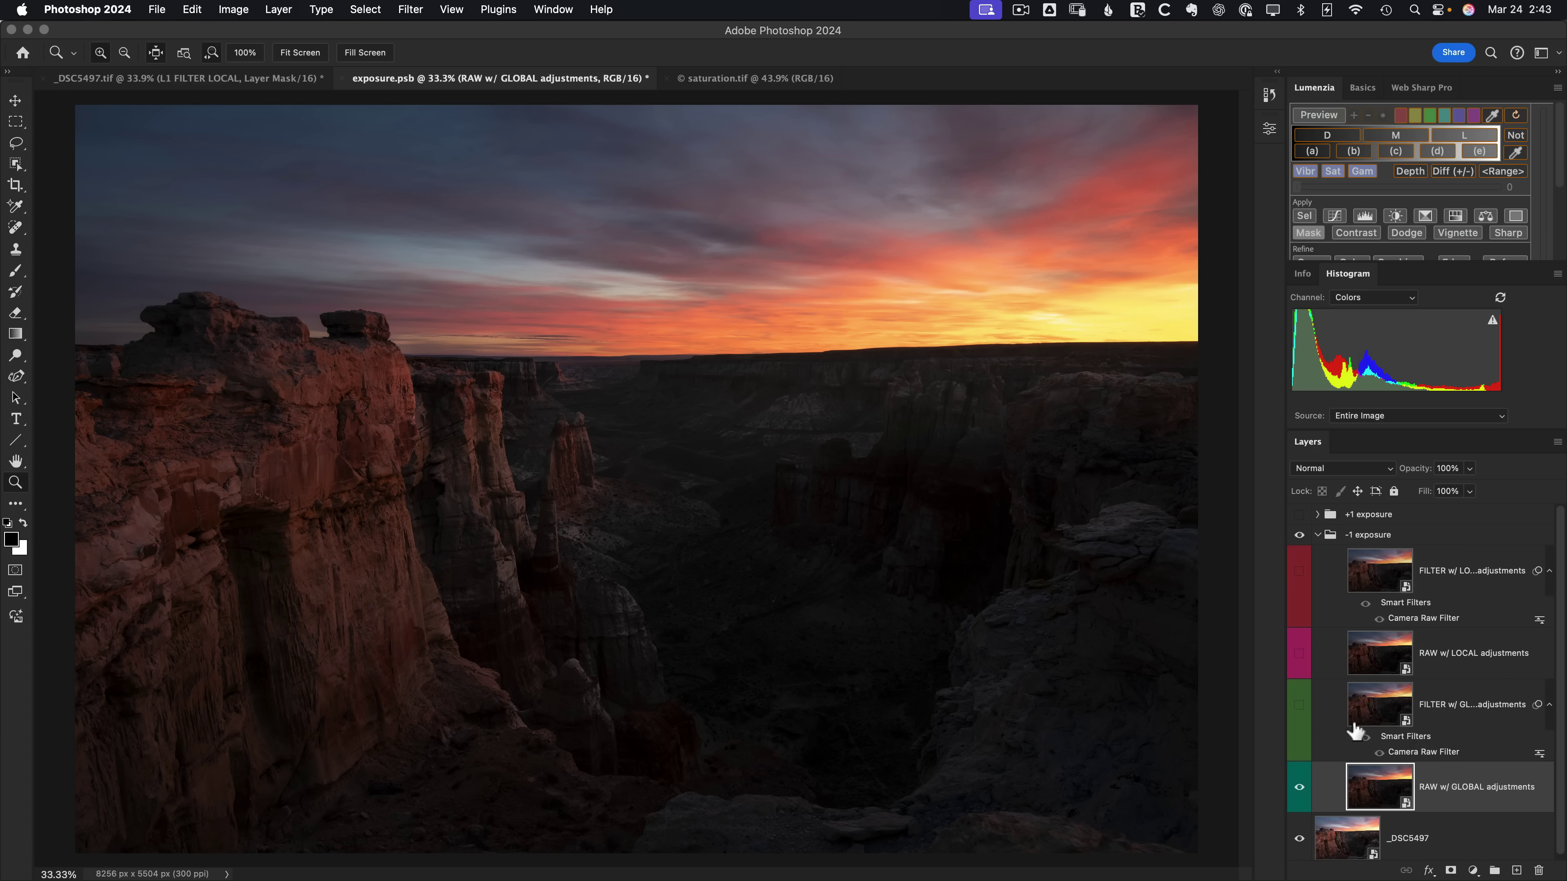
click(1299, 705)
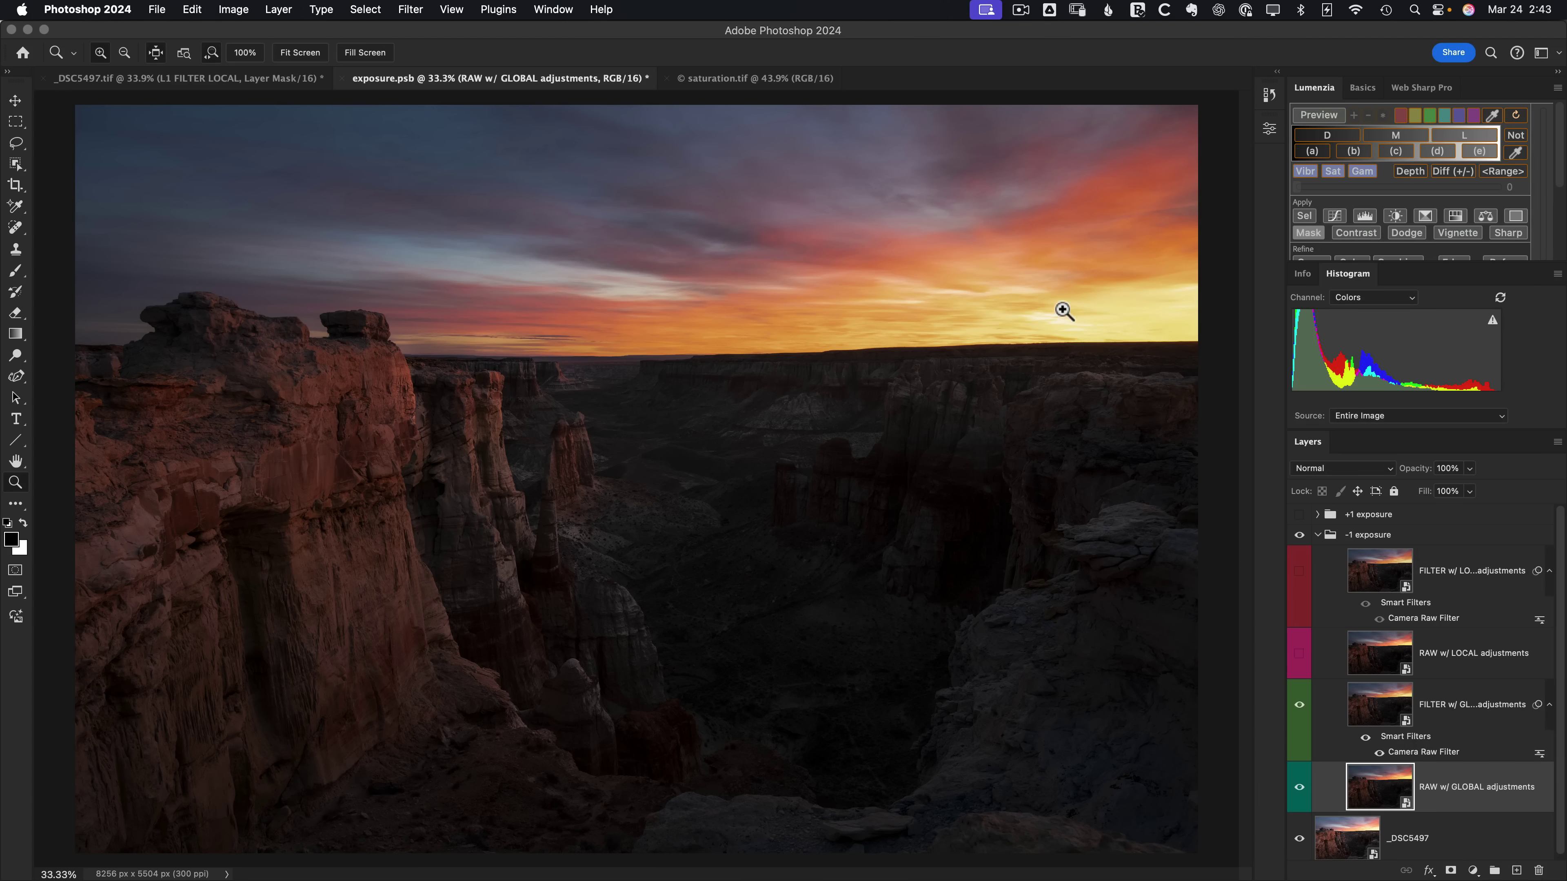
click(1299, 705)
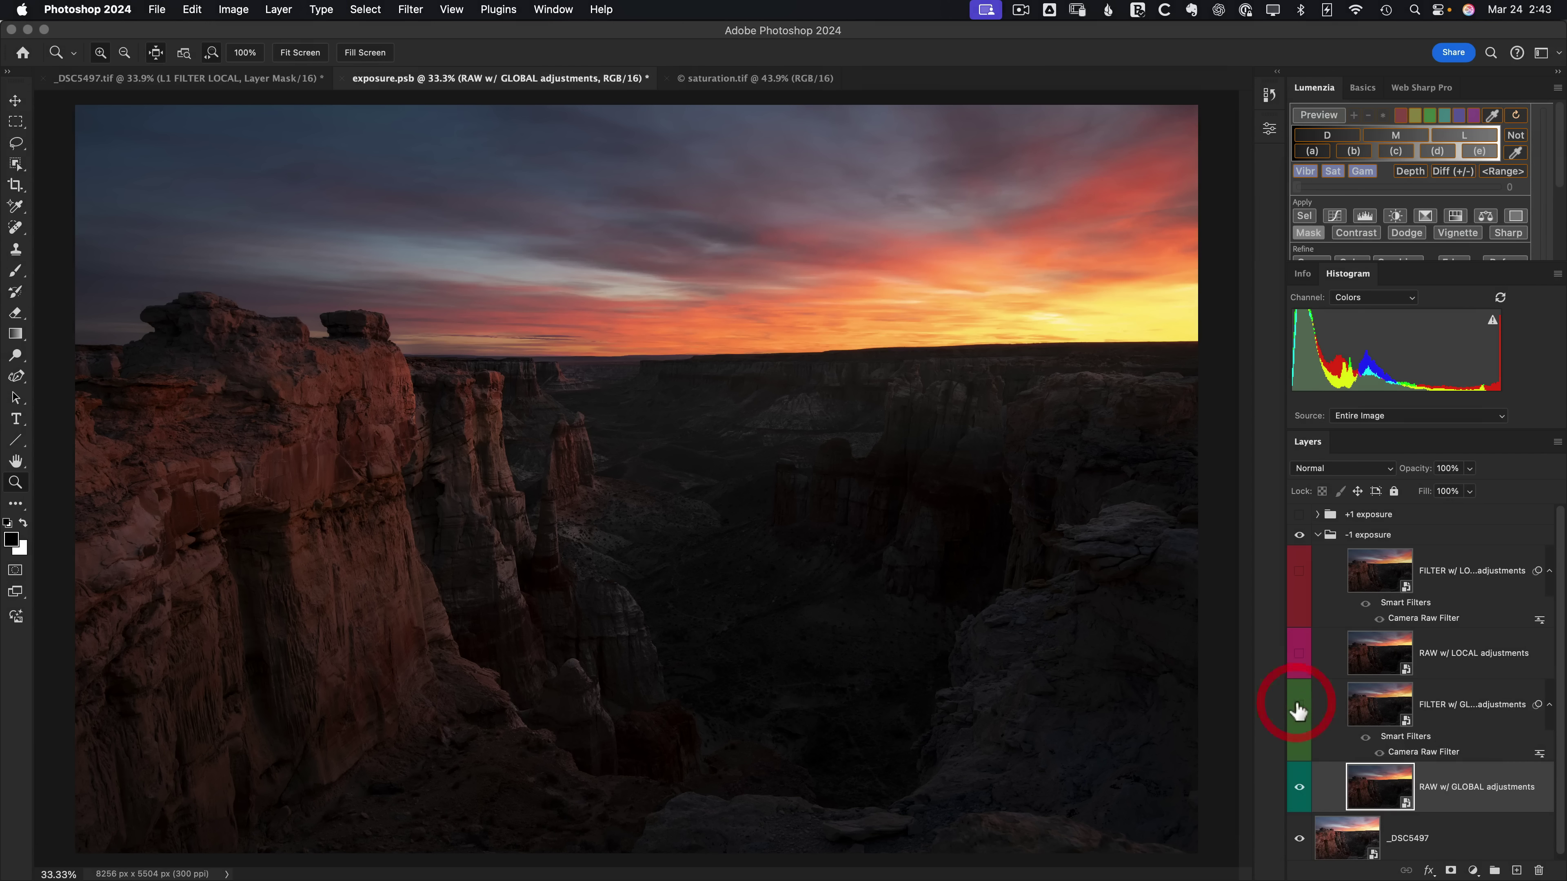
click(1299, 704)
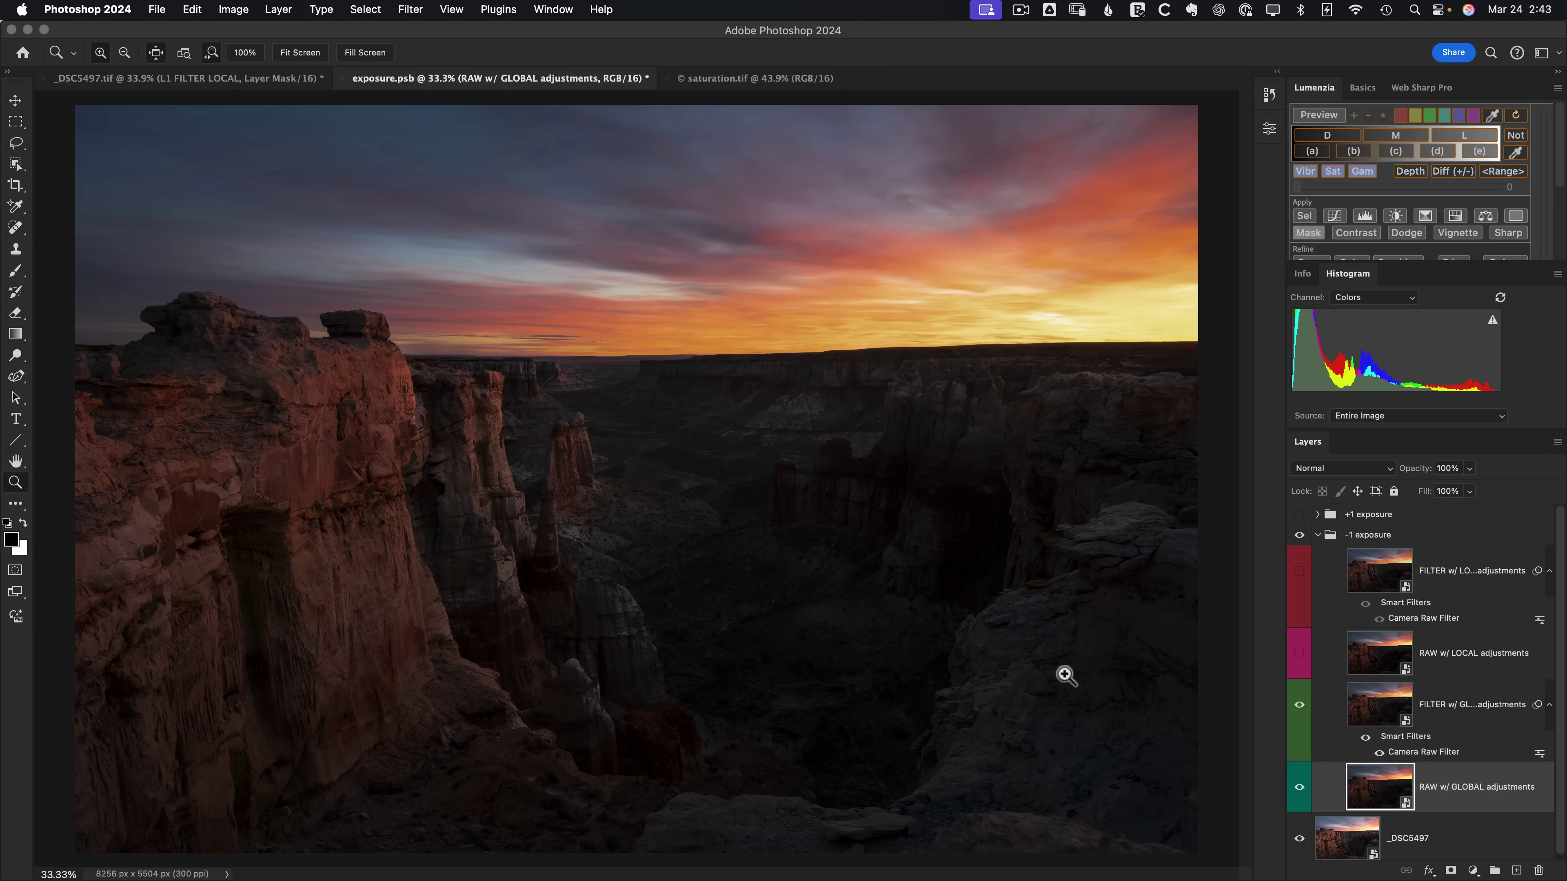
click(1300, 705)
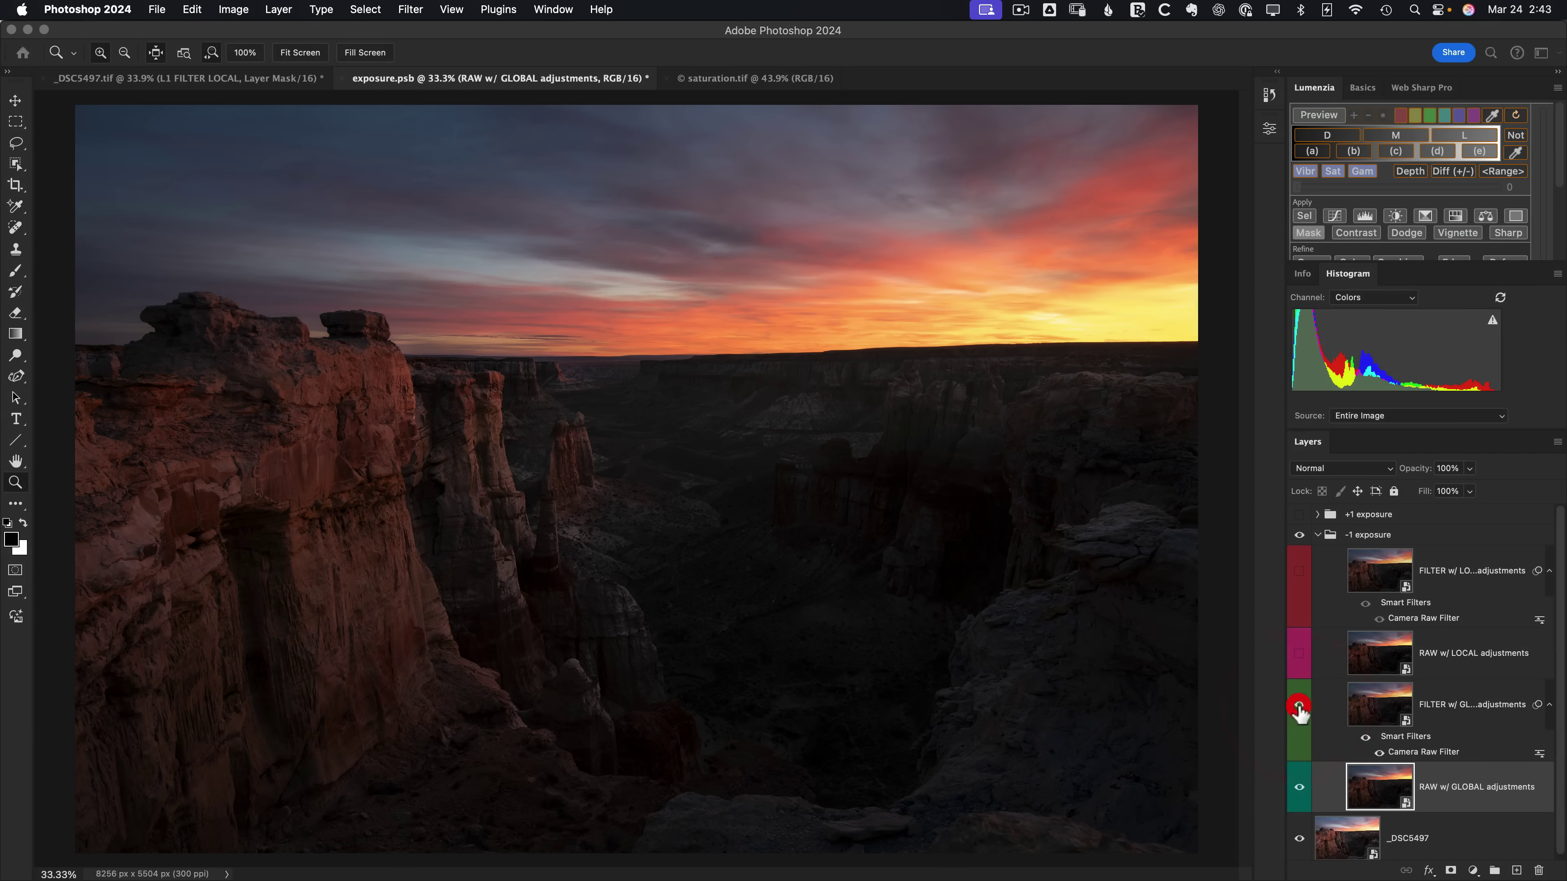
click(1299, 705)
click(1299, 705)
click(1299, 705)
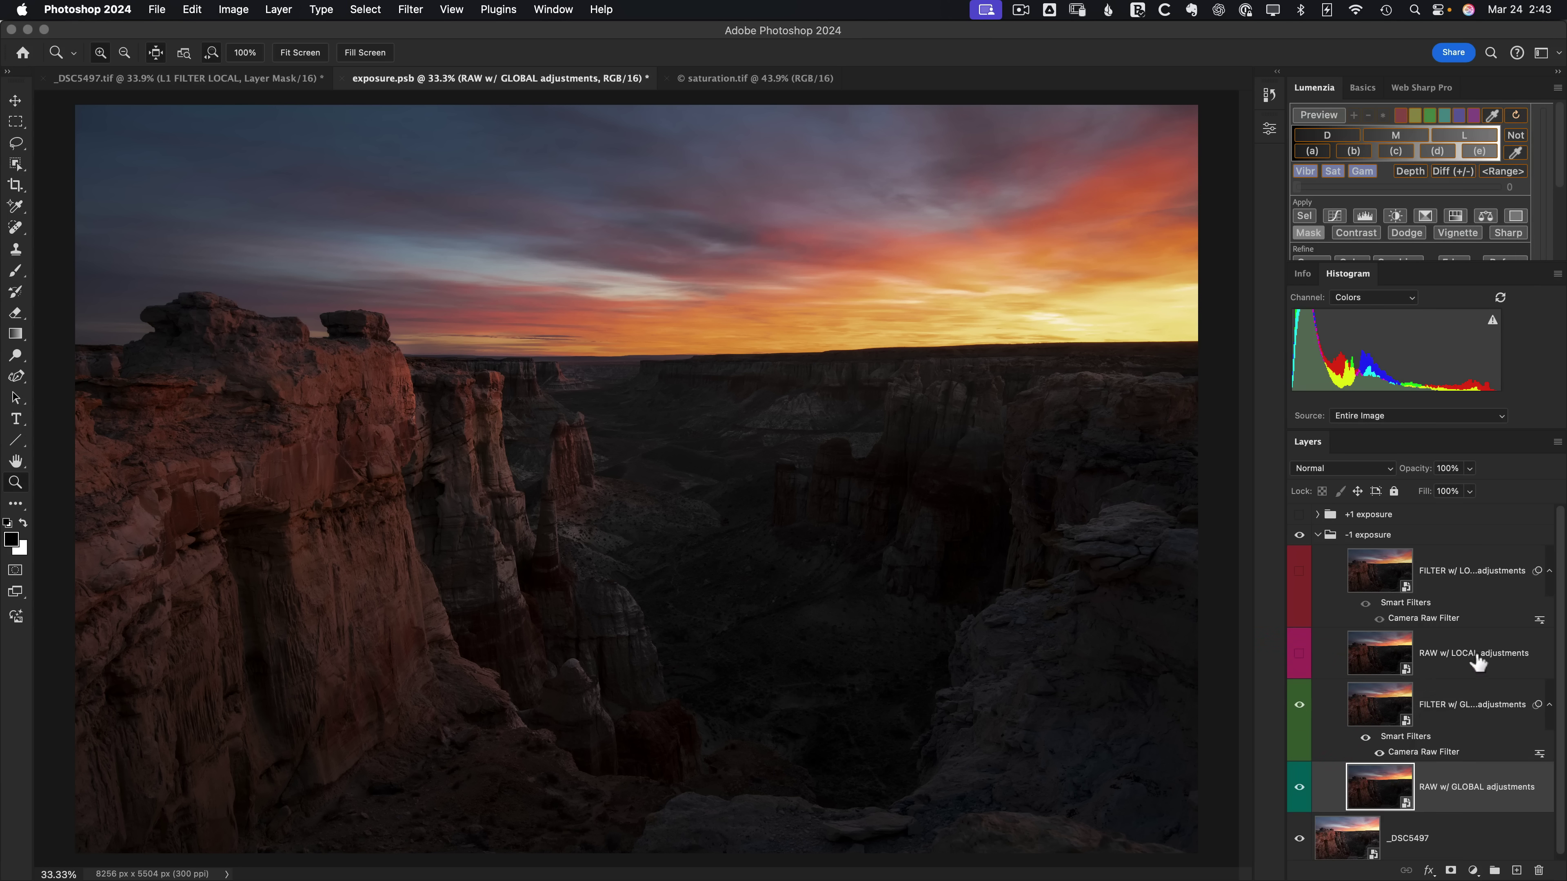
click(1299, 704)
Compare with and without RAW w/ LOCAL adjustments, leaving it visible
click(1301, 655)
click(1301, 659)
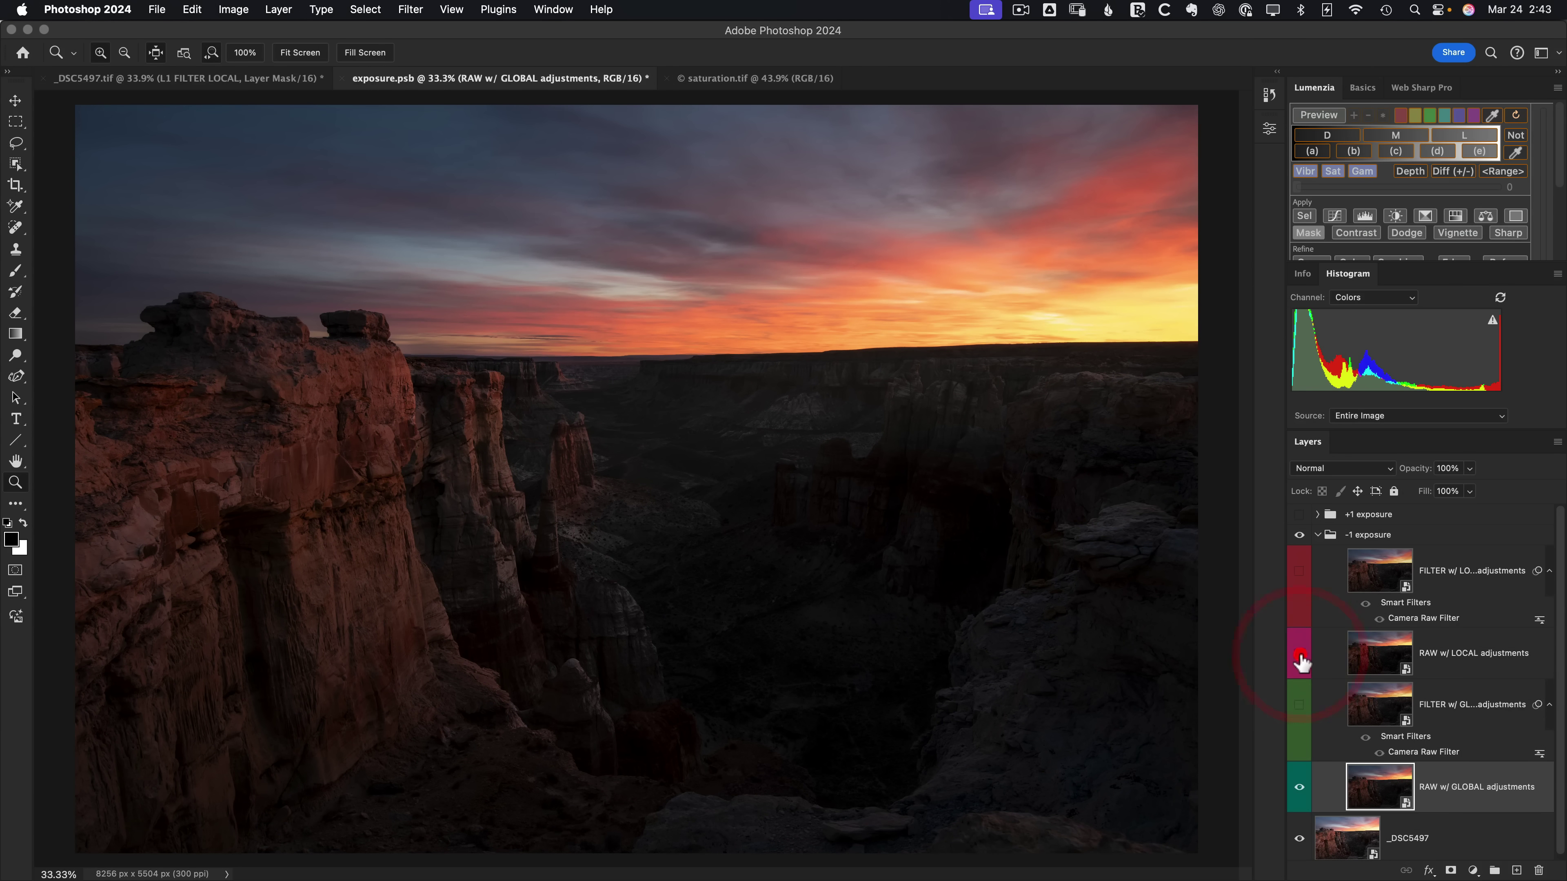
click(1300, 655)
click(1300, 655)
click(1301, 656)
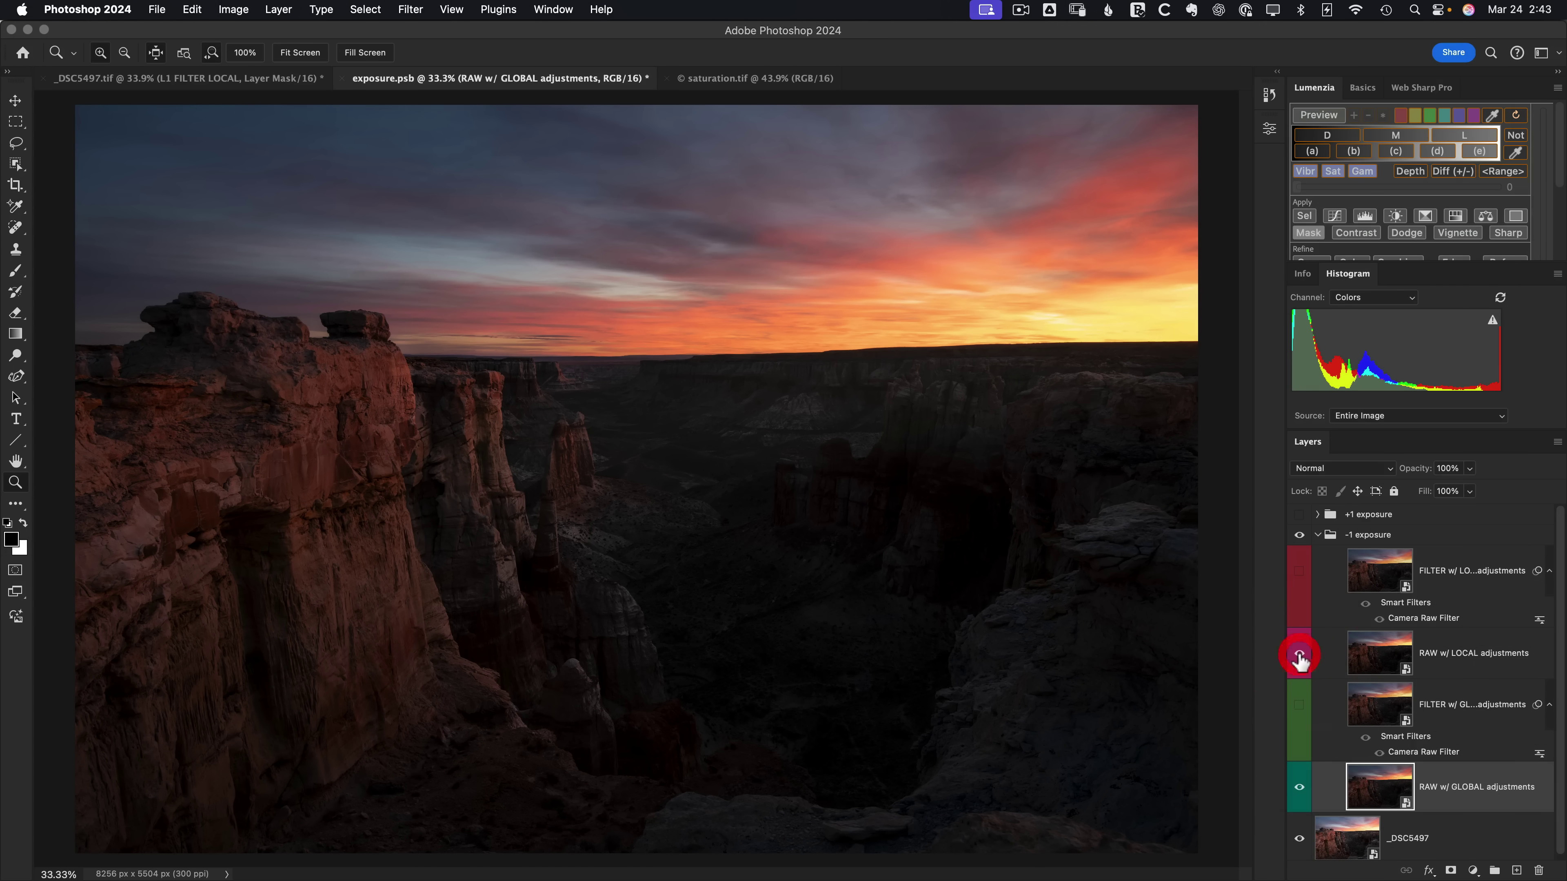
click(1301, 655)
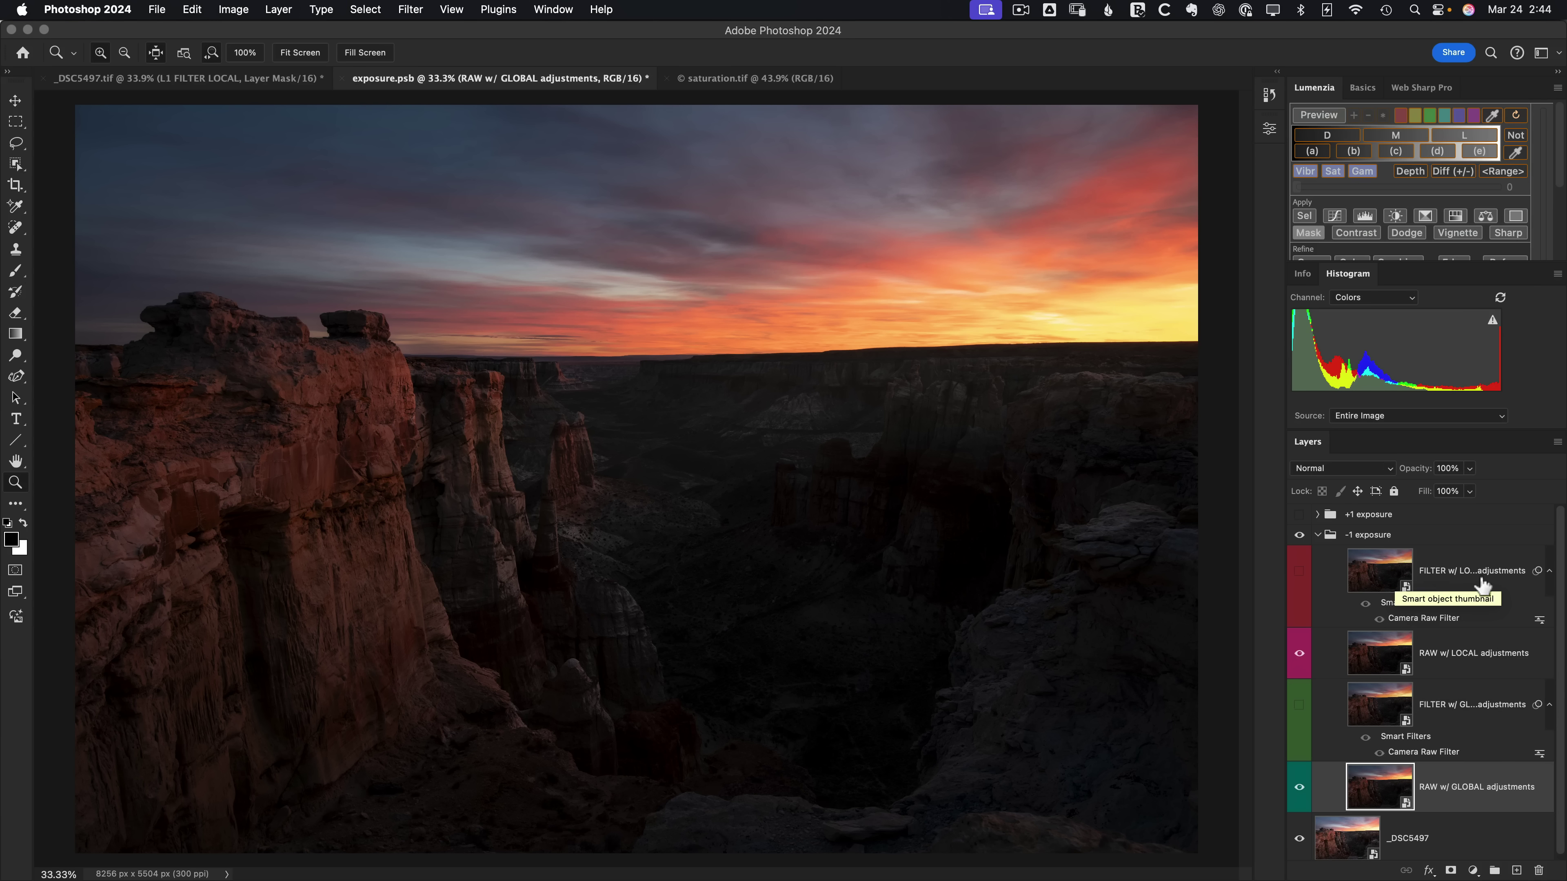
Toggle FILTER w/ LOCAL, show the global filter layer, and hide RAW w/ LOCAL adjustments
click(1300, 574)
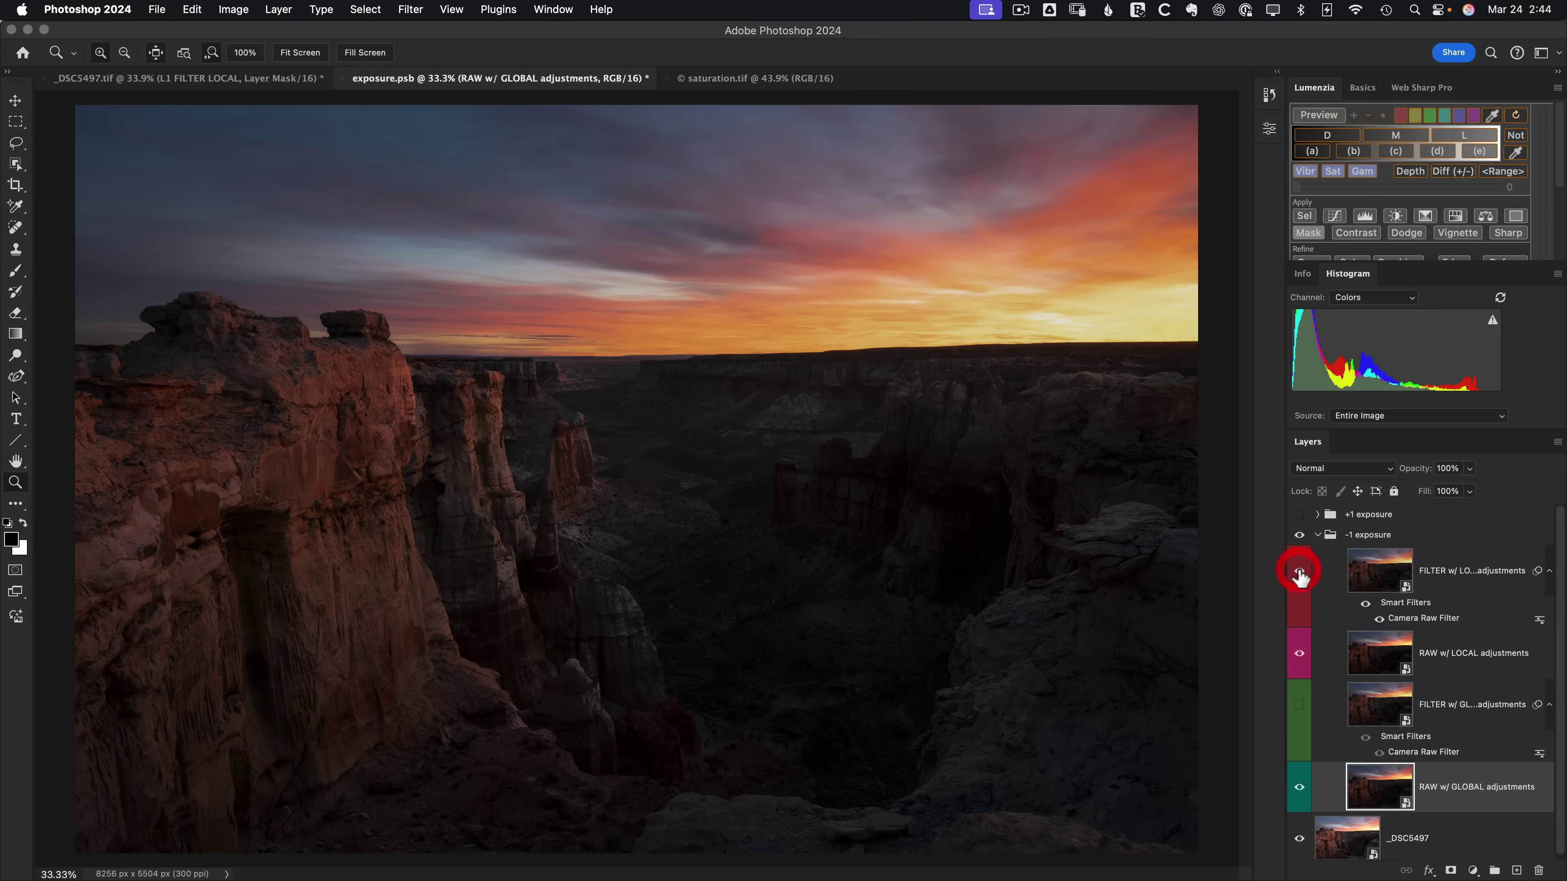
click(1300, 574)
click(1300, 575)
click(1301, 704)
click(1300, 653)
Select FILTER w/ LOCAL adjustments and compare it on and off, leaving it visible
click(1385, 574)
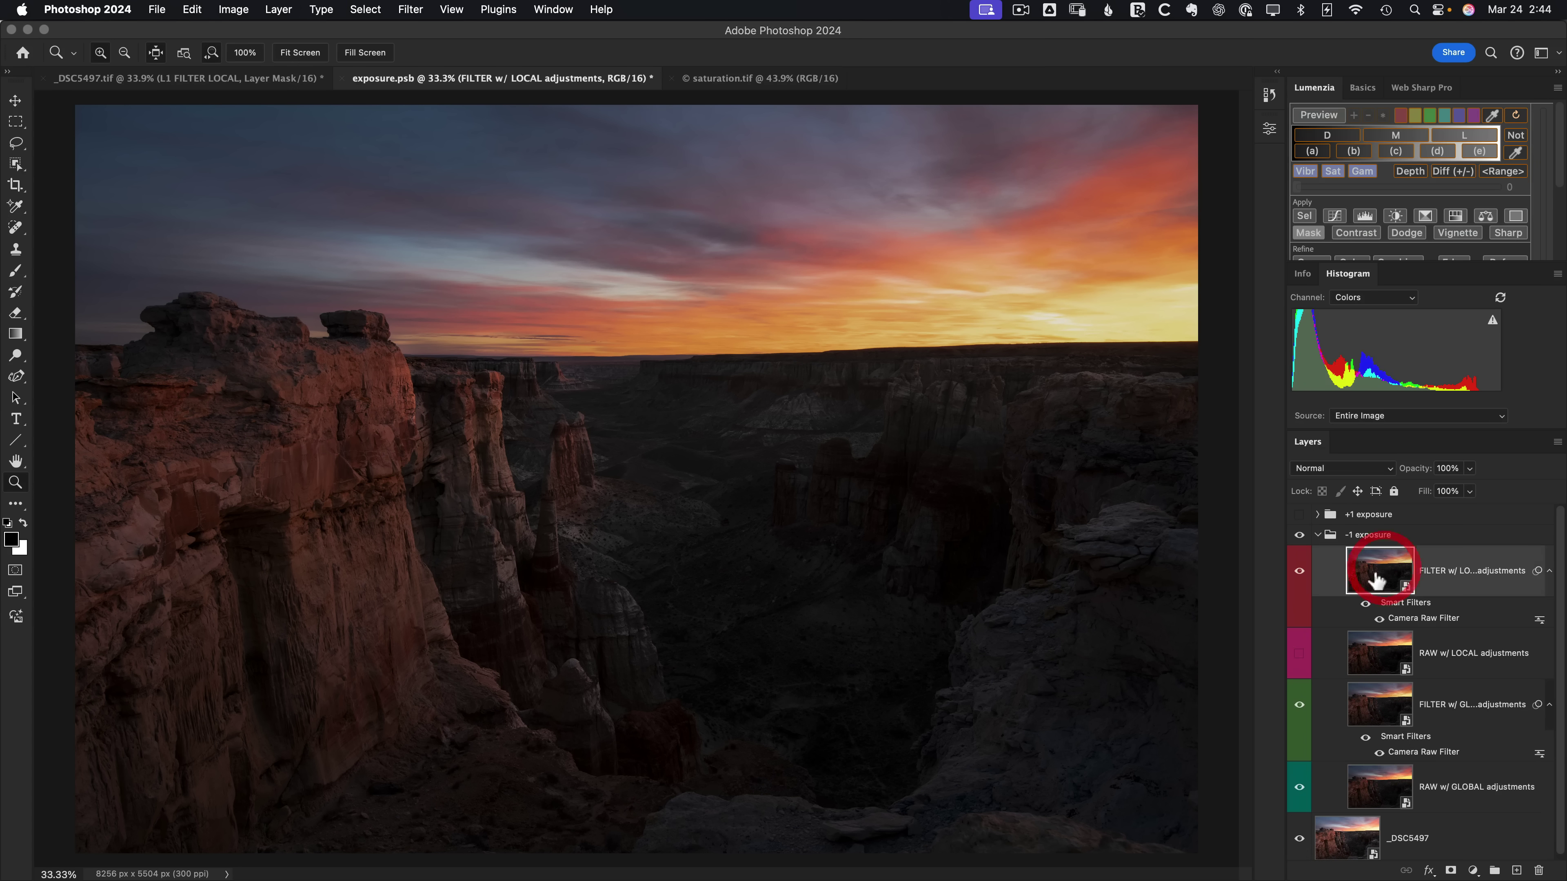
click(1299, 572)
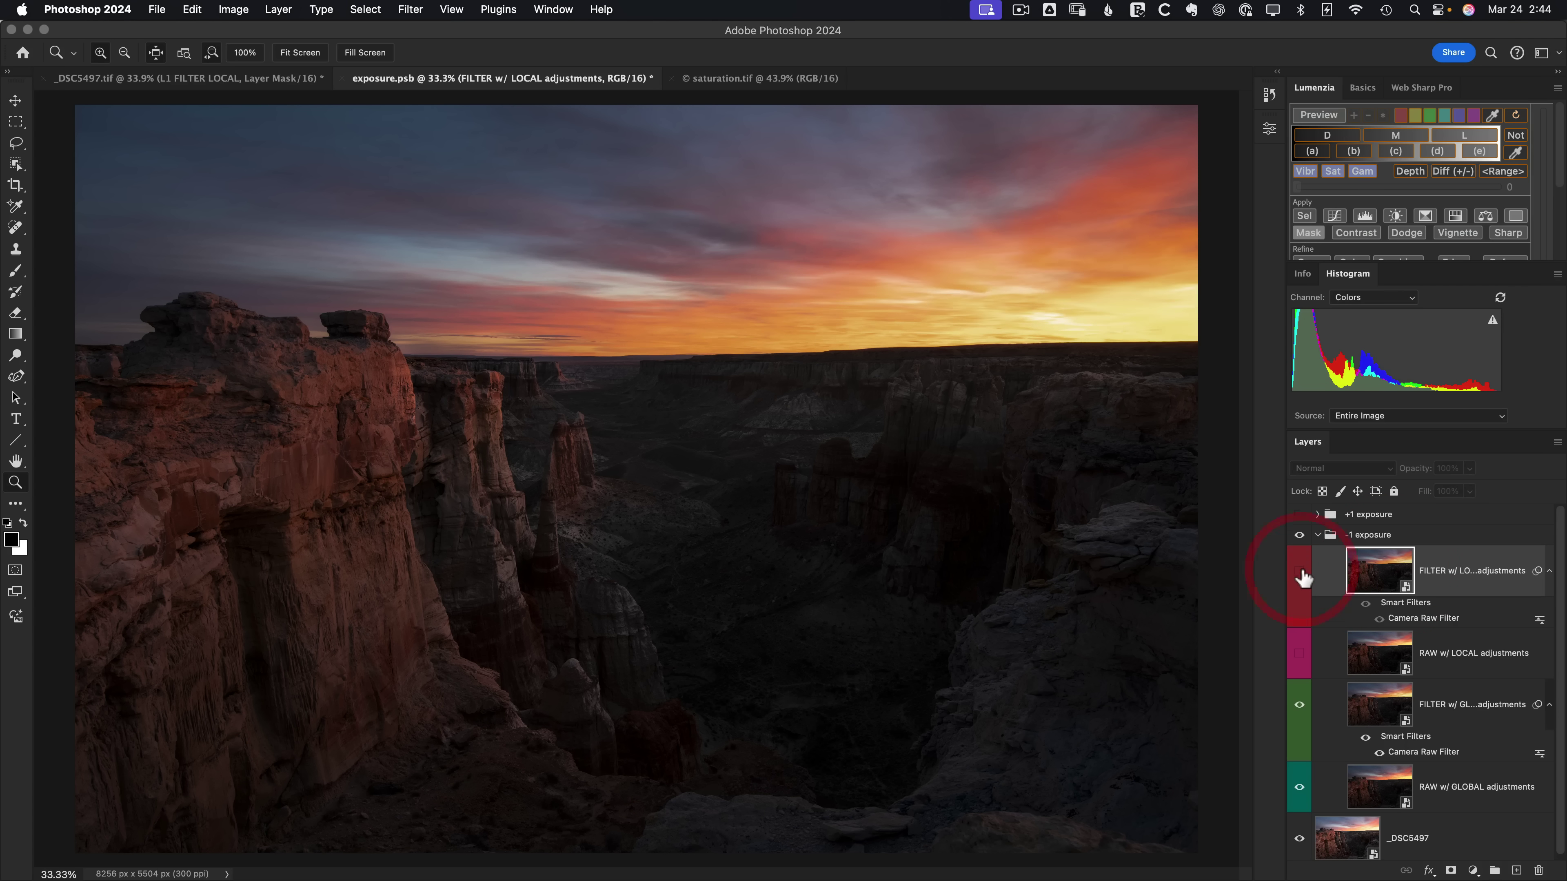
click(1299, 572)
click(1300, 572)
click(1300, 572)
click(1301, 573)
click(1300, 573)
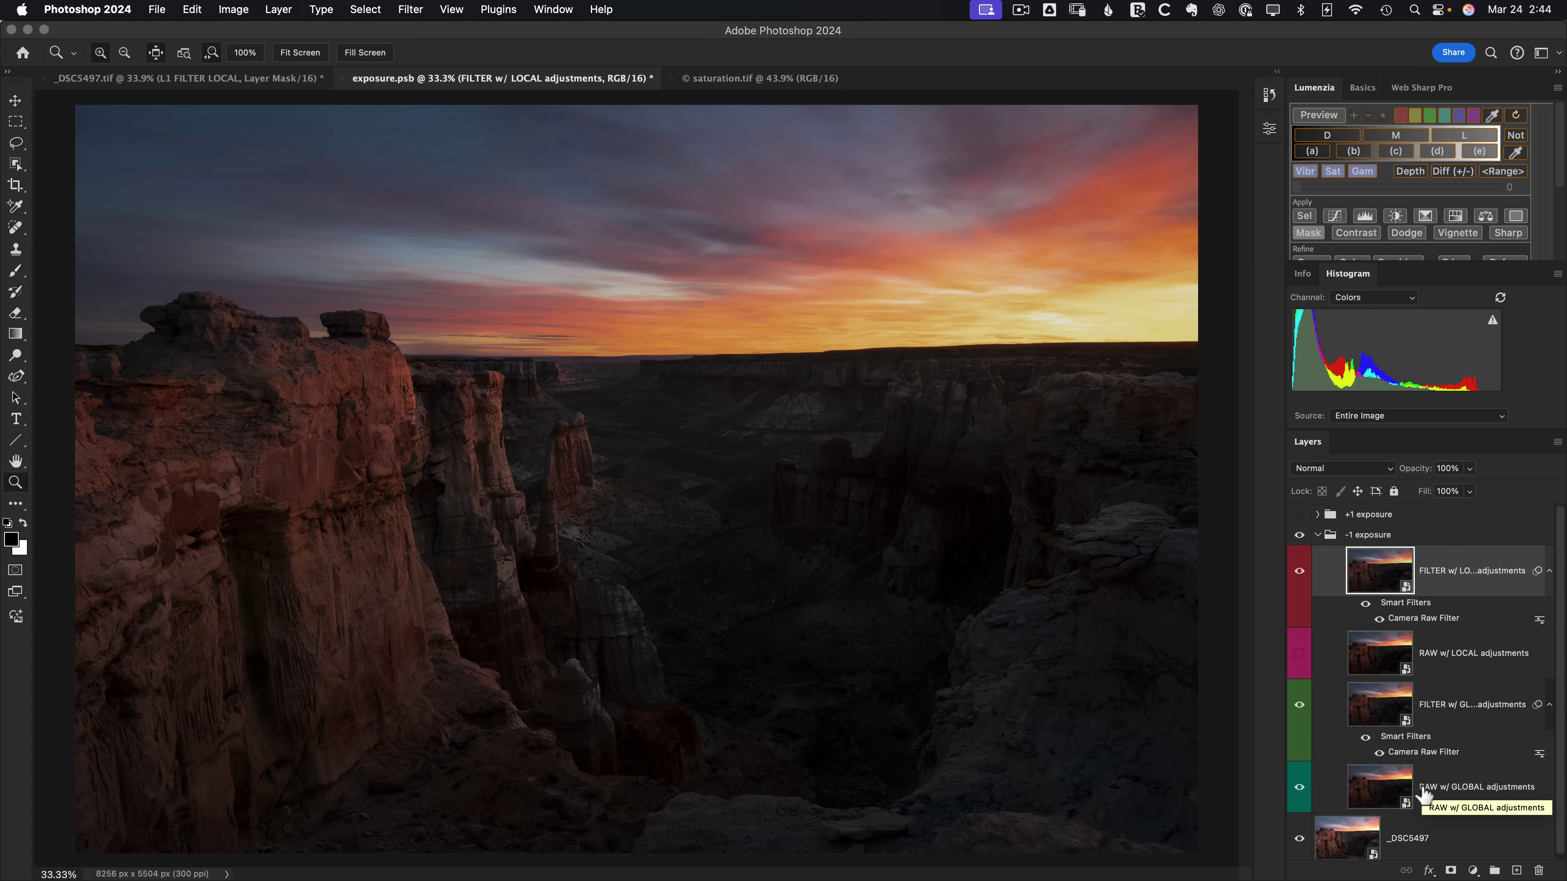
Hide and collapse the -1 exposure group, then expand and show the +1 exposure group
click(1299, 534)
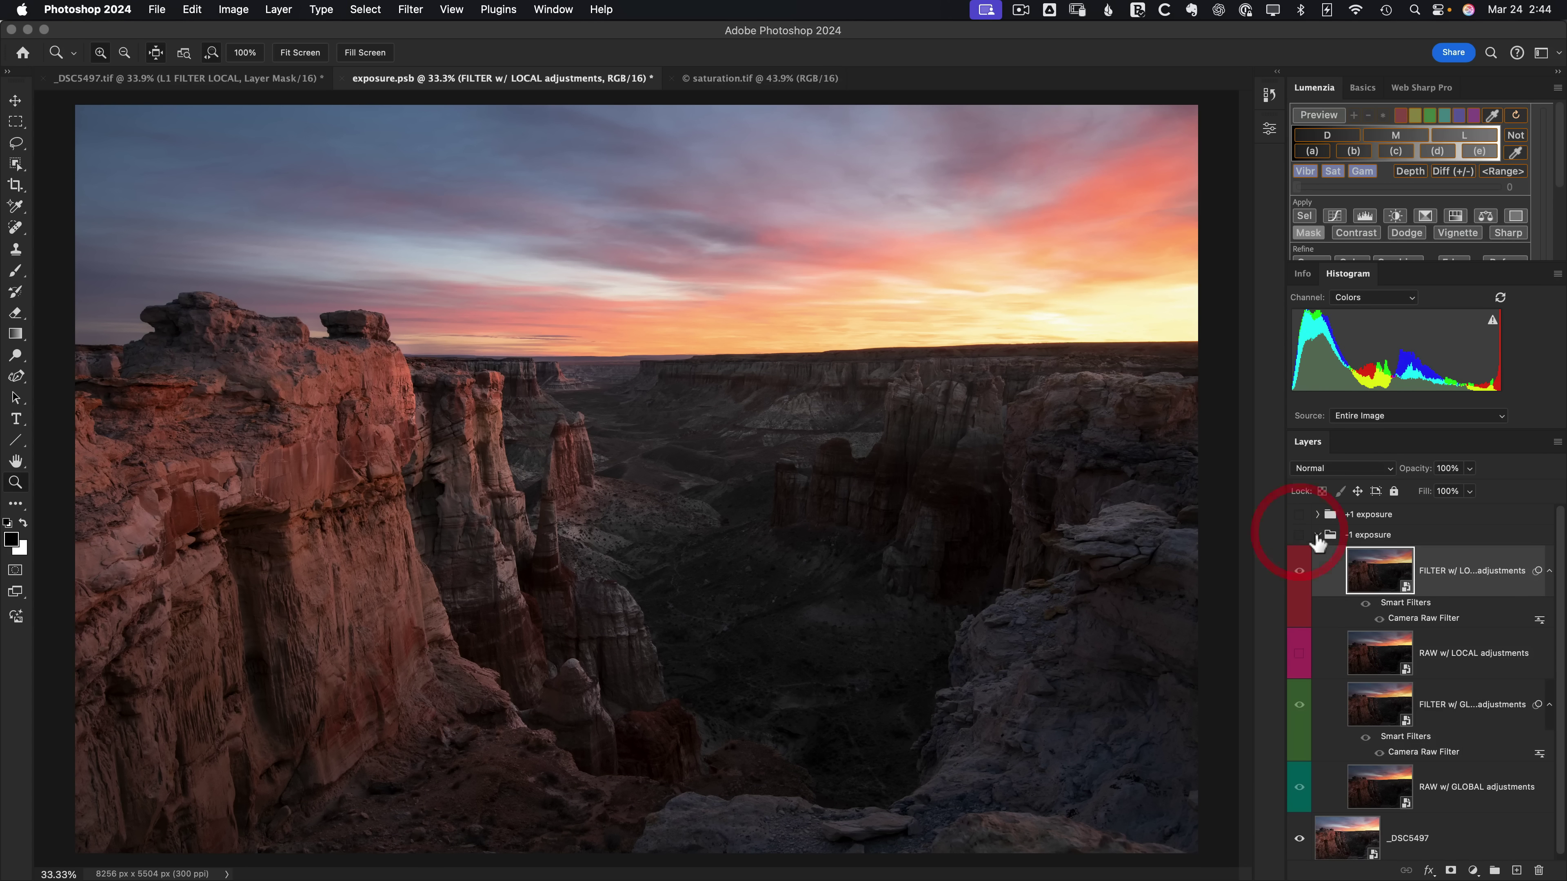
click(1317, 535)
click(1318, 515)
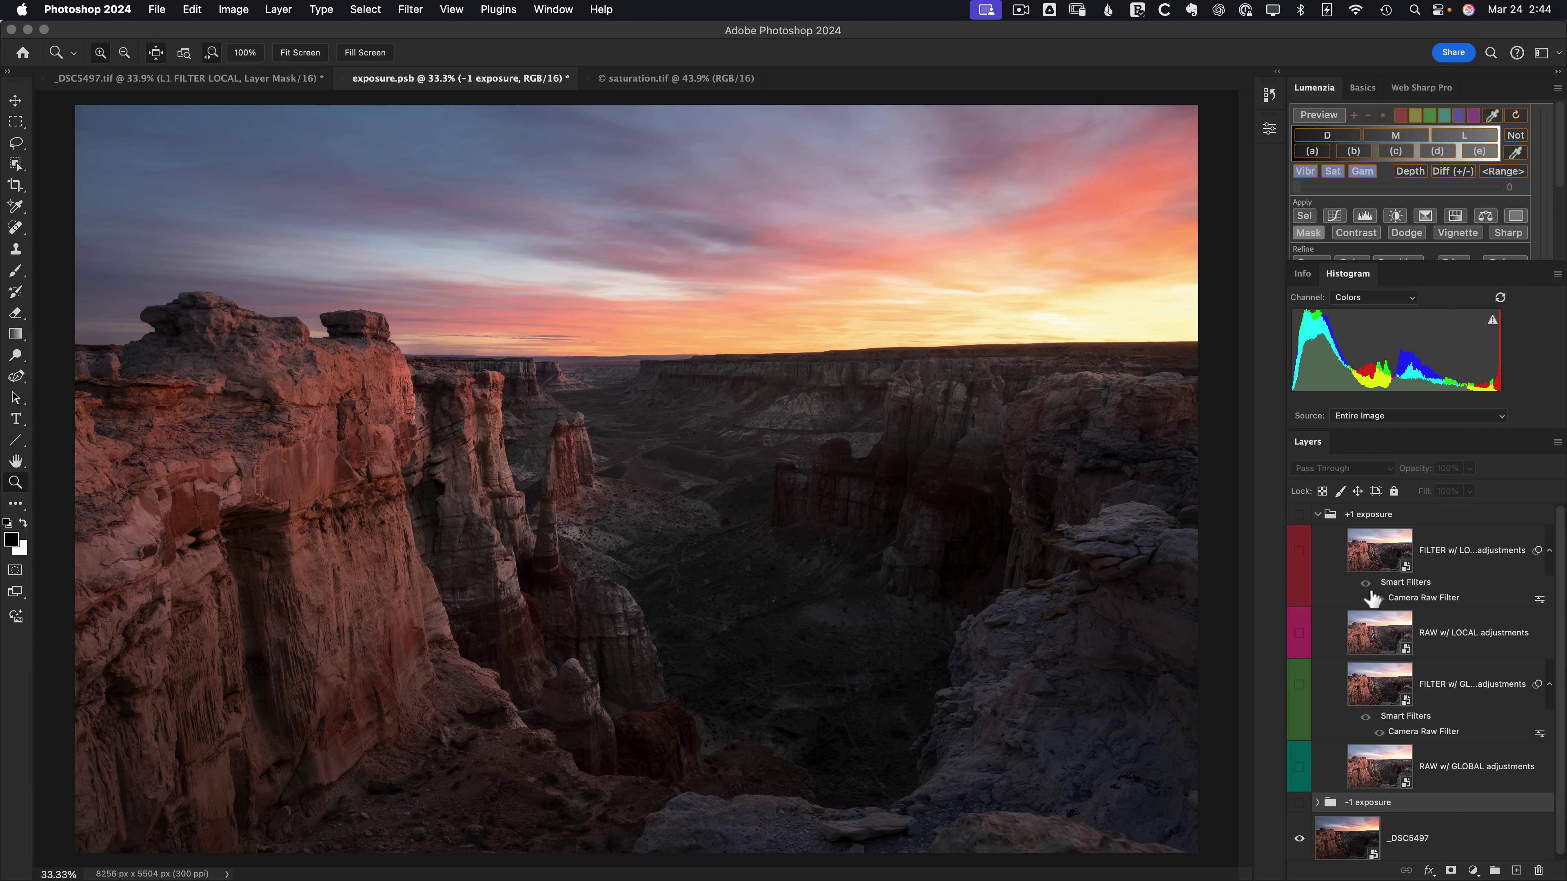
click(1298, 515)
Open the +1 RAW w/ GLOBAL layer in Camera Raw and cancel without changes
double_click(1382, 777)
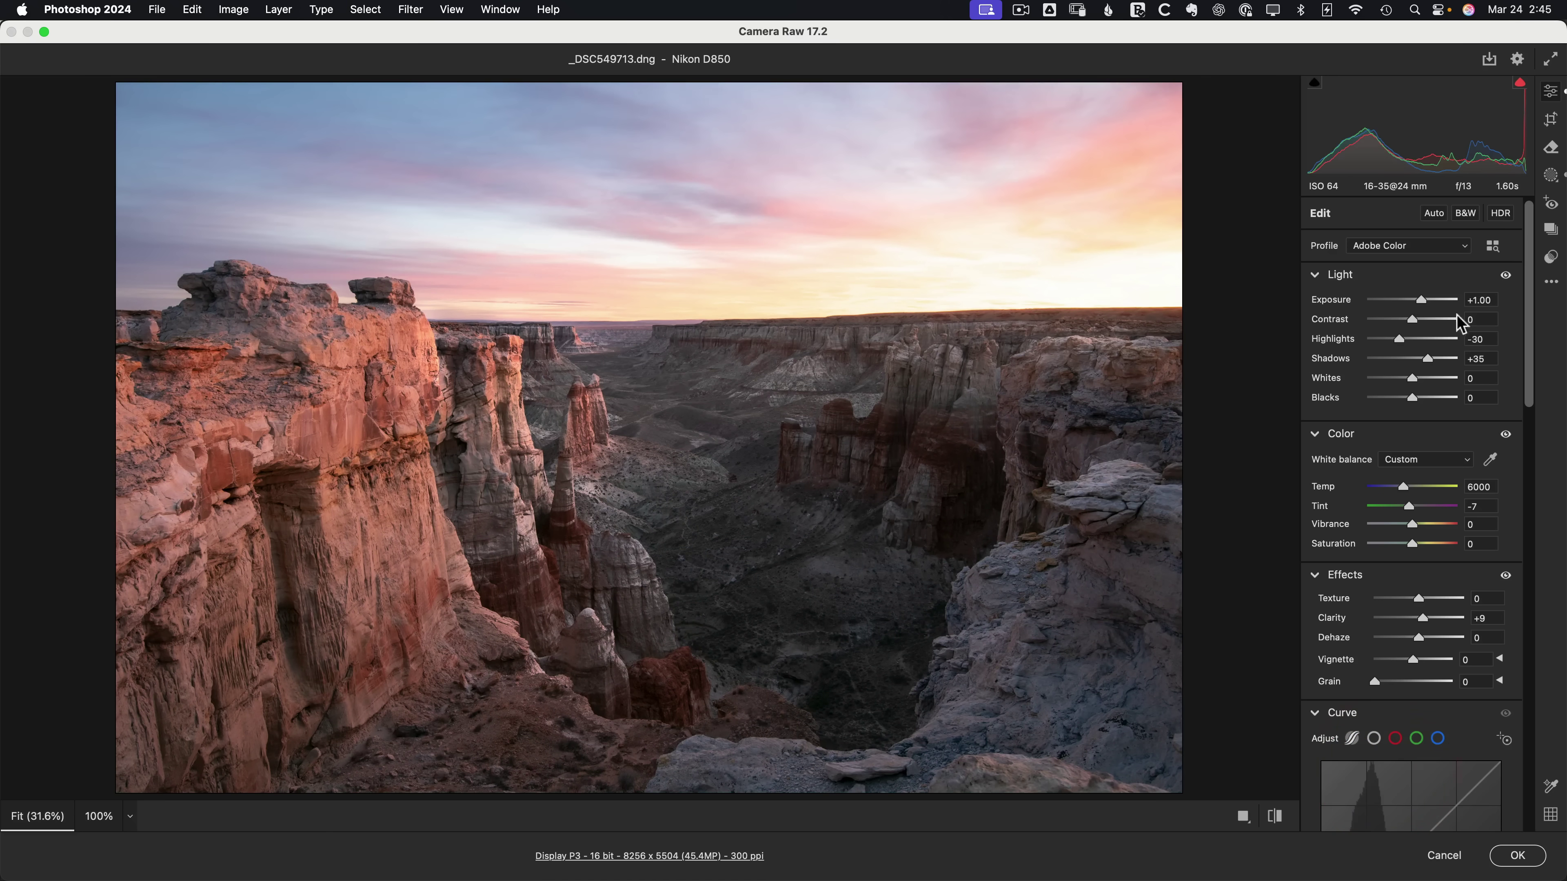
click(1446, 855)
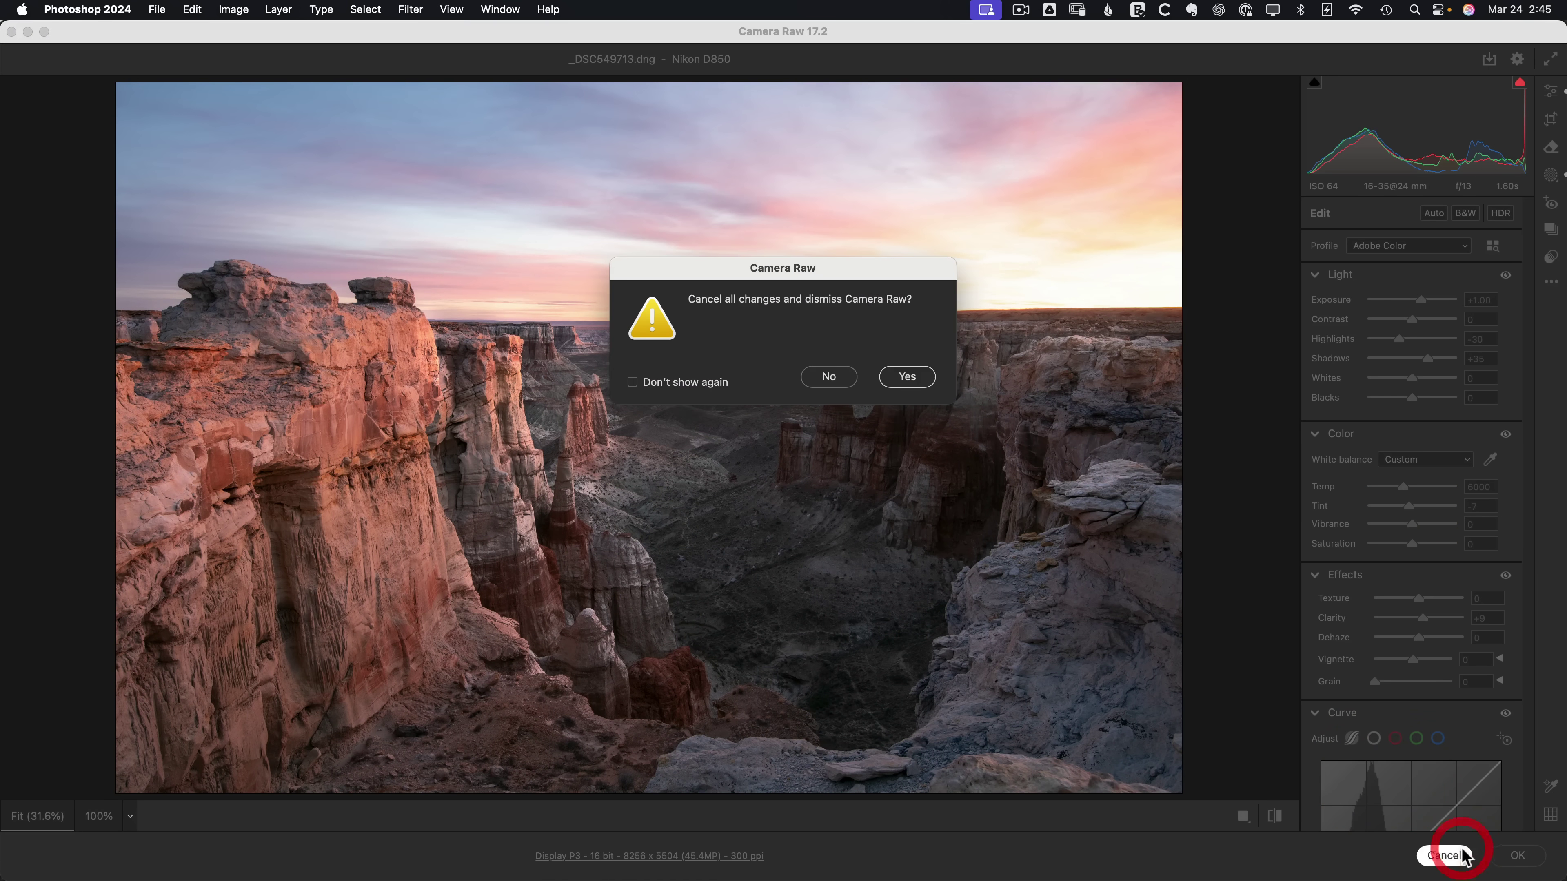
click(907, 377)
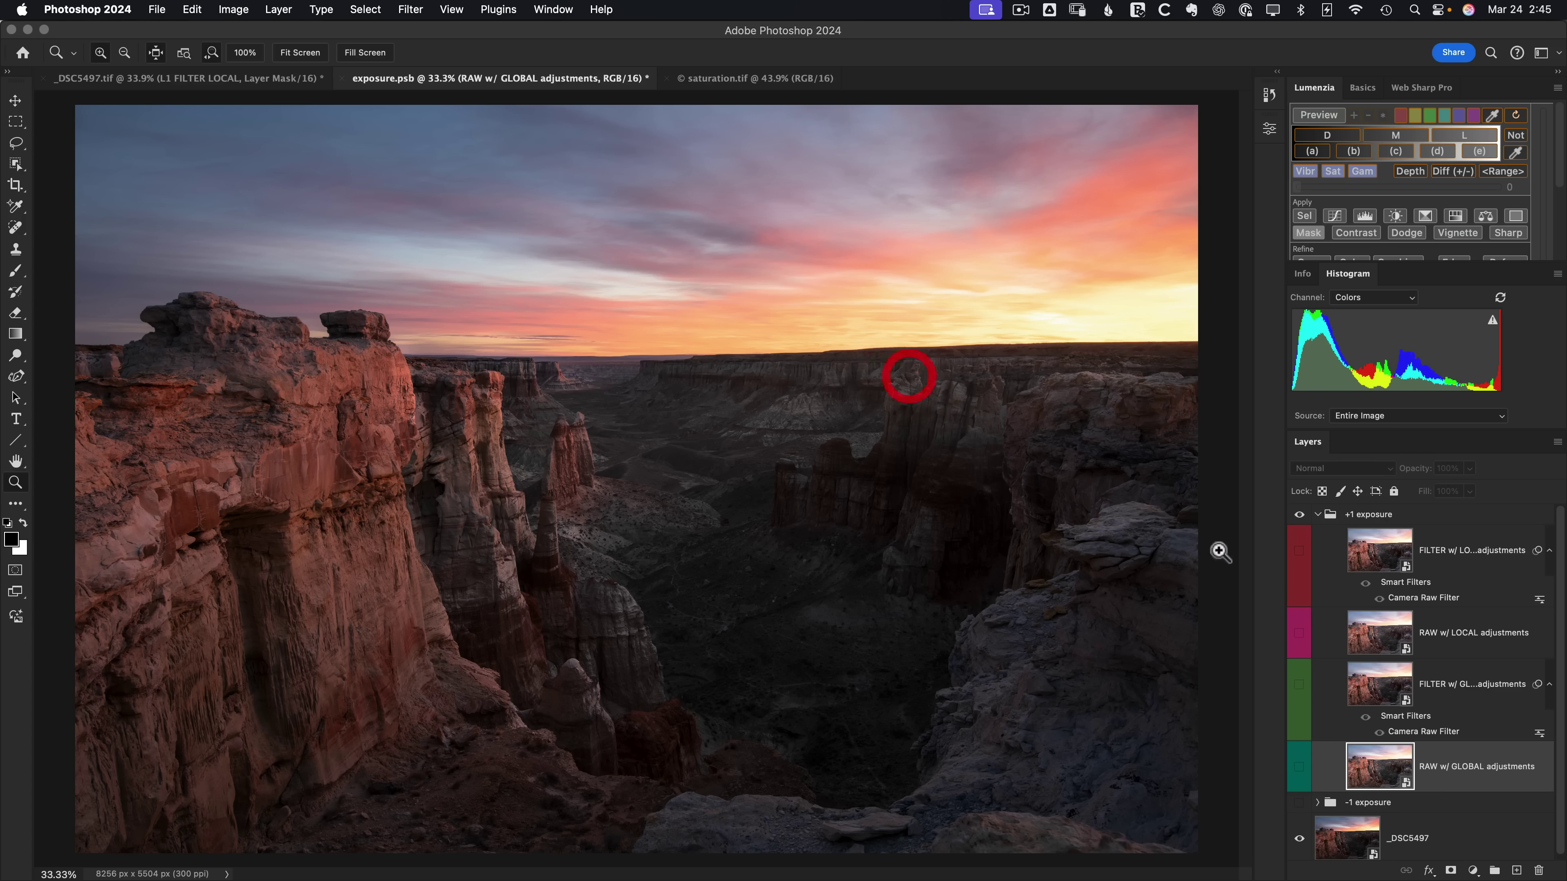
In +1 exposure, compare RAW w/ GLOBAL and the global filter layer, leaving both visible
click(1299, 768)
click(1299, 767)
click(1299, 768)
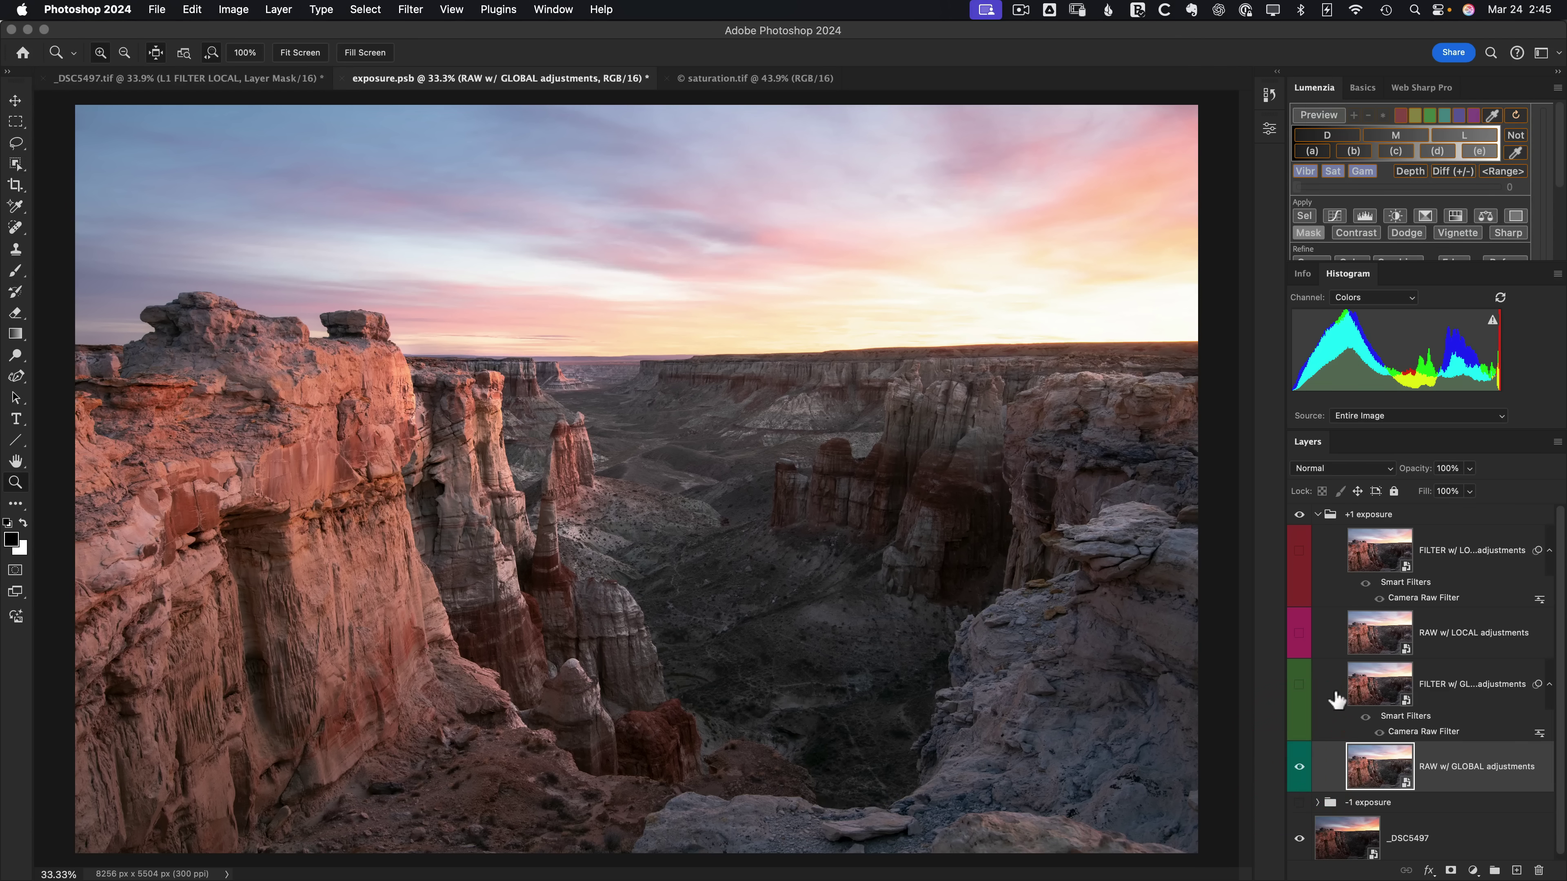
click(1301, 685)
click(1301, 685)
click(1300, 685)
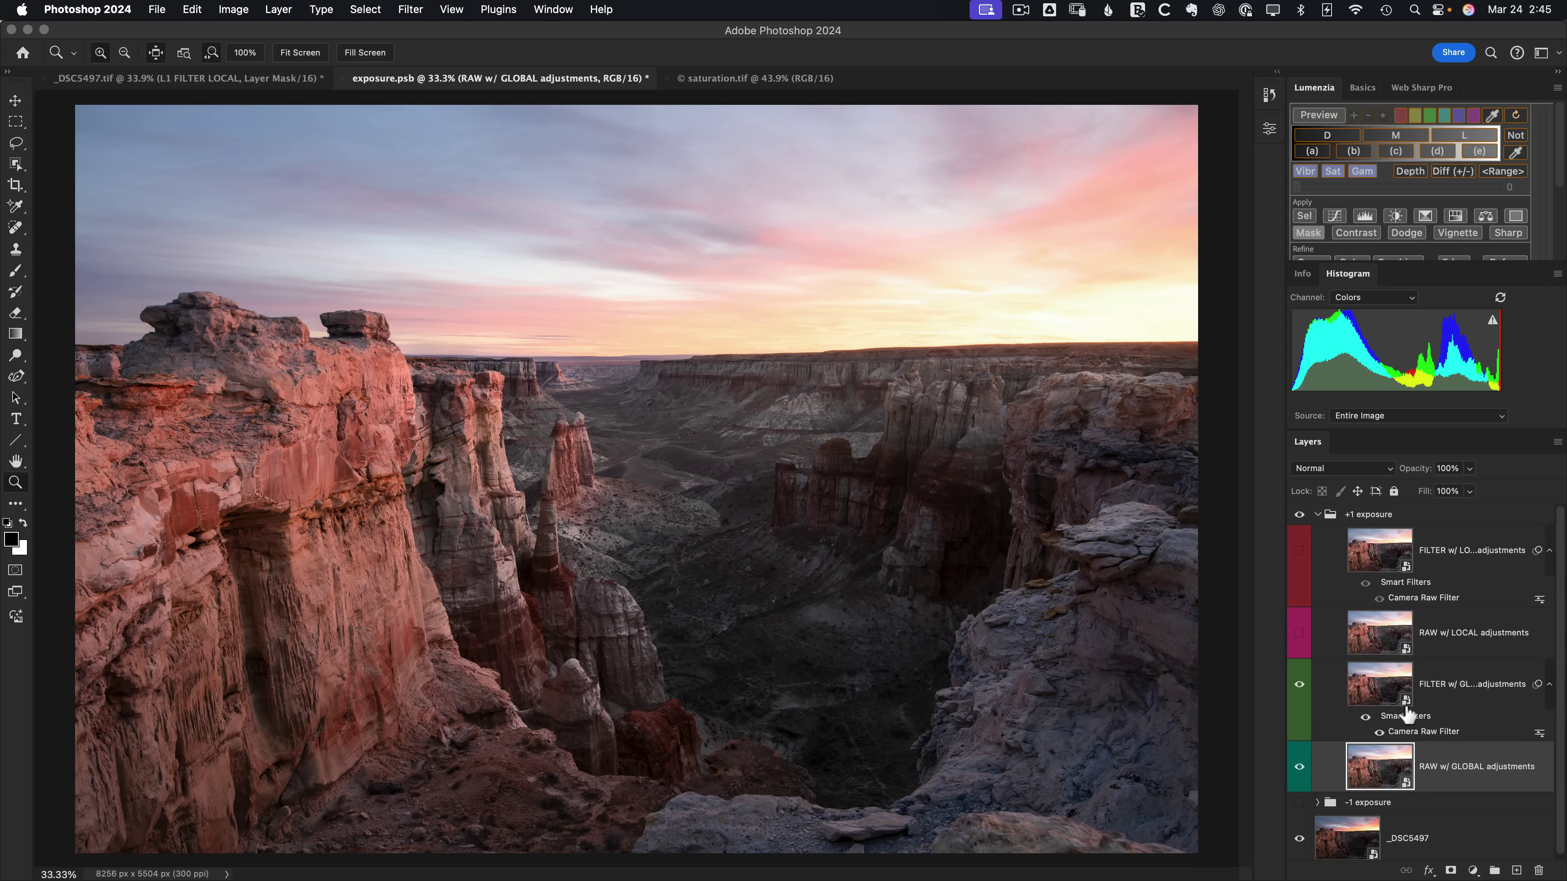
Compare RAW w/ LOCAL adjustments on and off, ending with it and the global filter hidden
click(1300, 633)
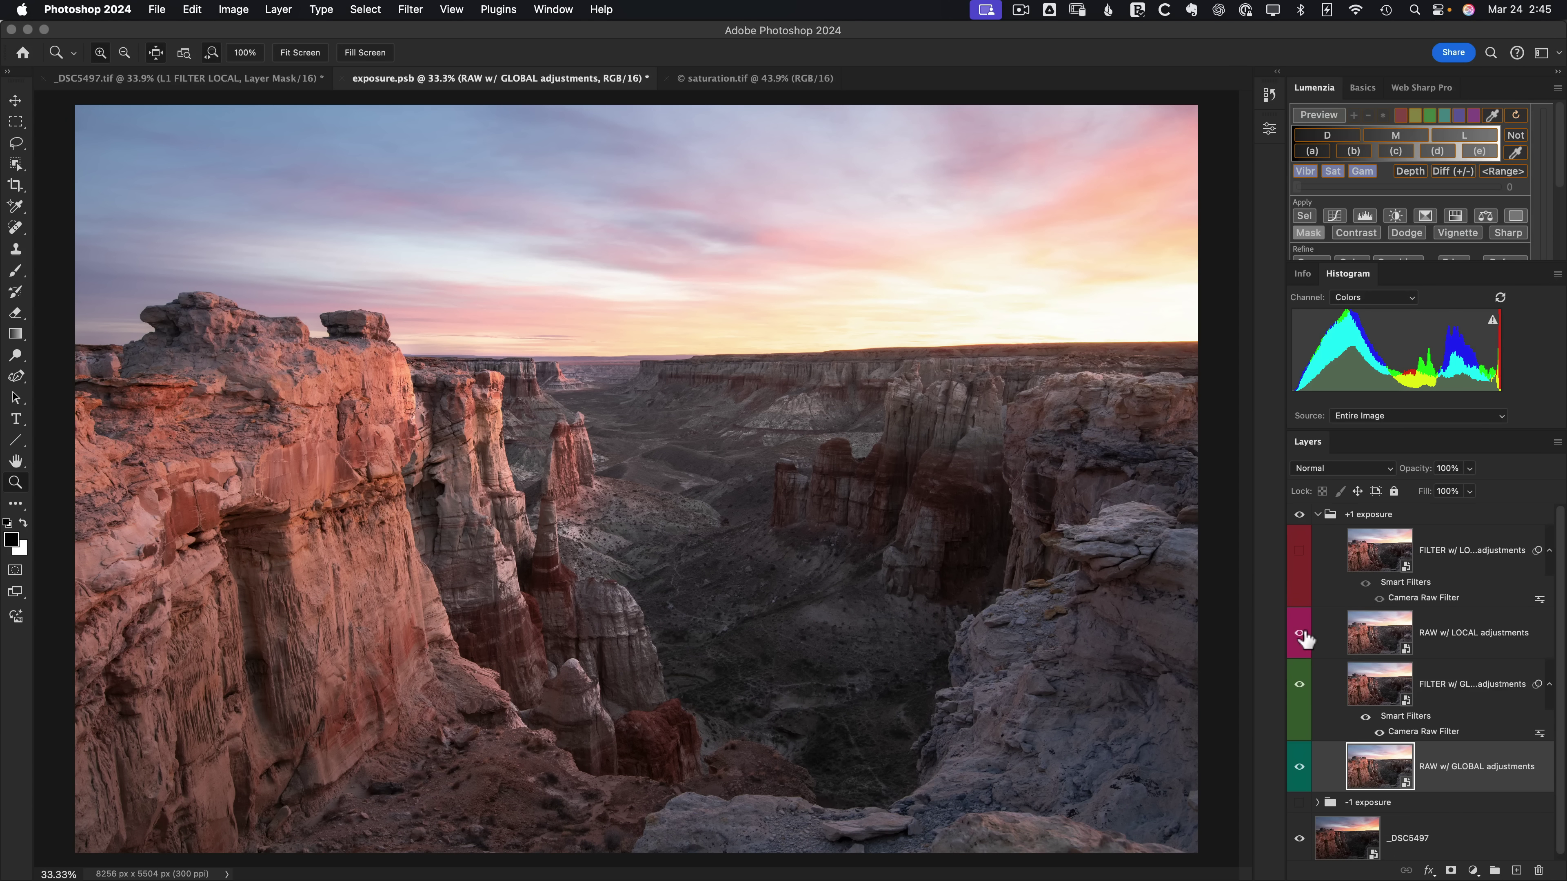
click(1300, 684)
click(1300, 633)
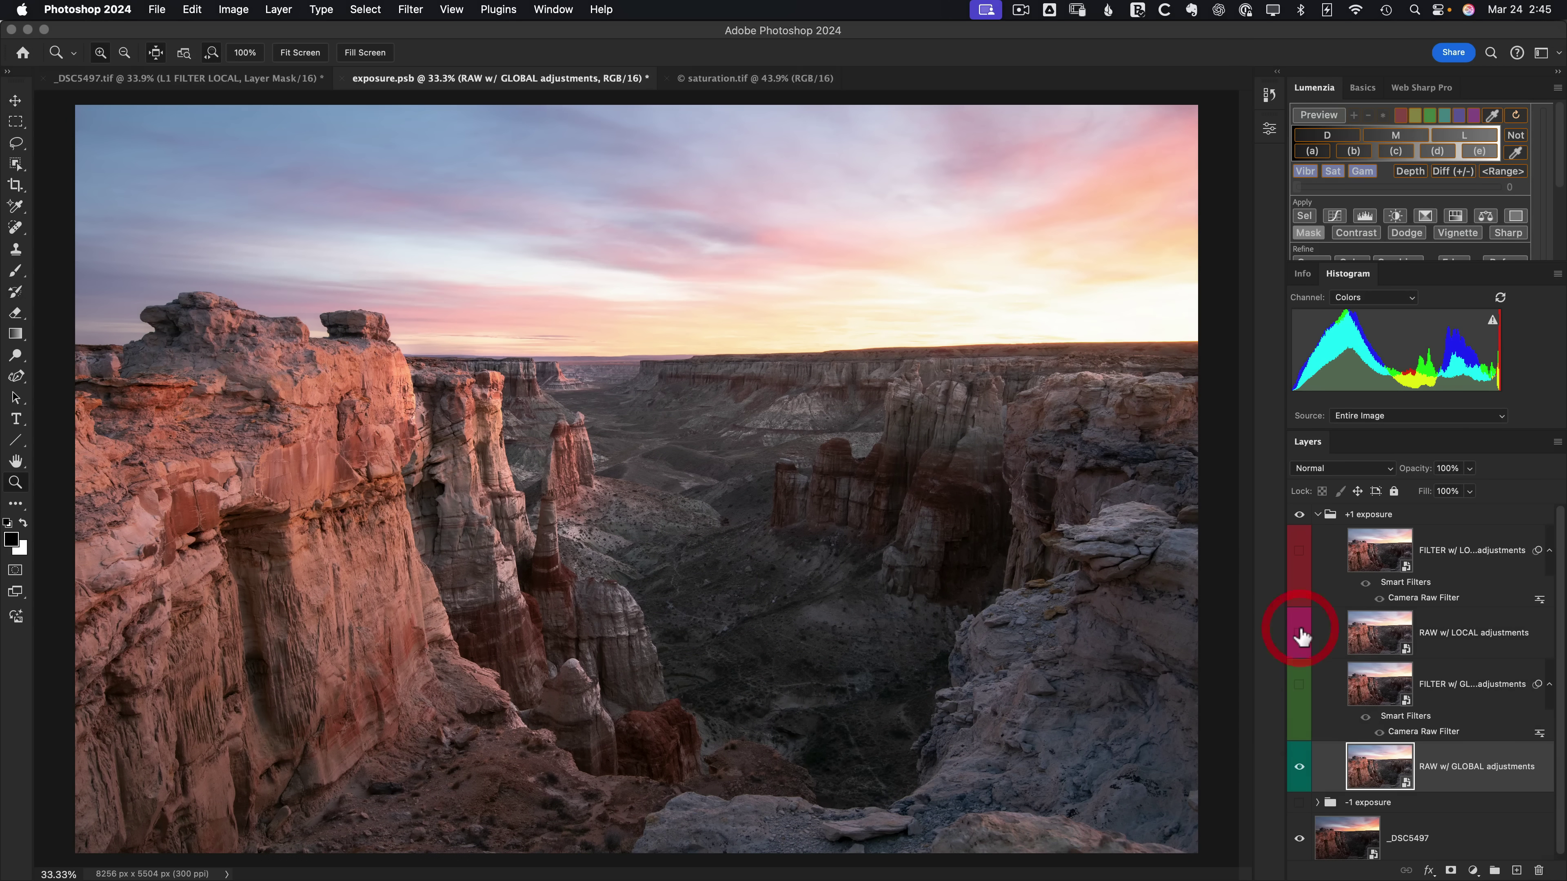
click(1300, 633)
click(1300, 633)
Show FILTER w/ LOCAL and the global filter, comparing FILTER w/ LOCAL and leaving it on
click(1300, 556)
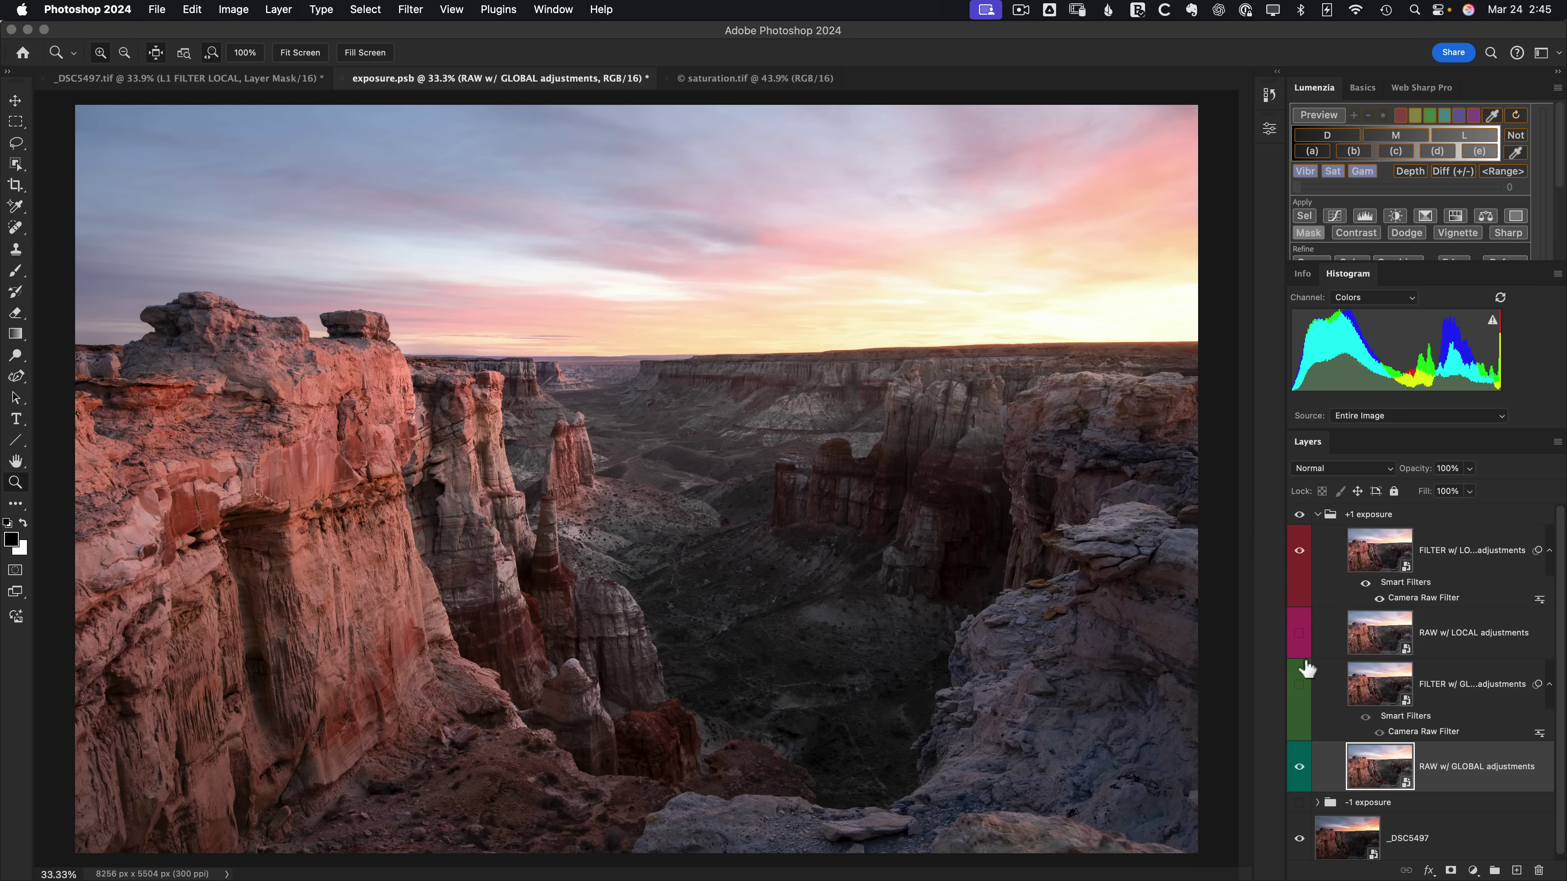
click(1299, 686)
click(1300, 555)
click(1300, 555)
click(1300, 556)
click(1300, 555)
click(1300, 555)
click(1300, 556)
click(1300, 555)
Switch to saturation.tif and show the max (+100) group with its RAW w/ GLOBAL layer
click(720, 81)
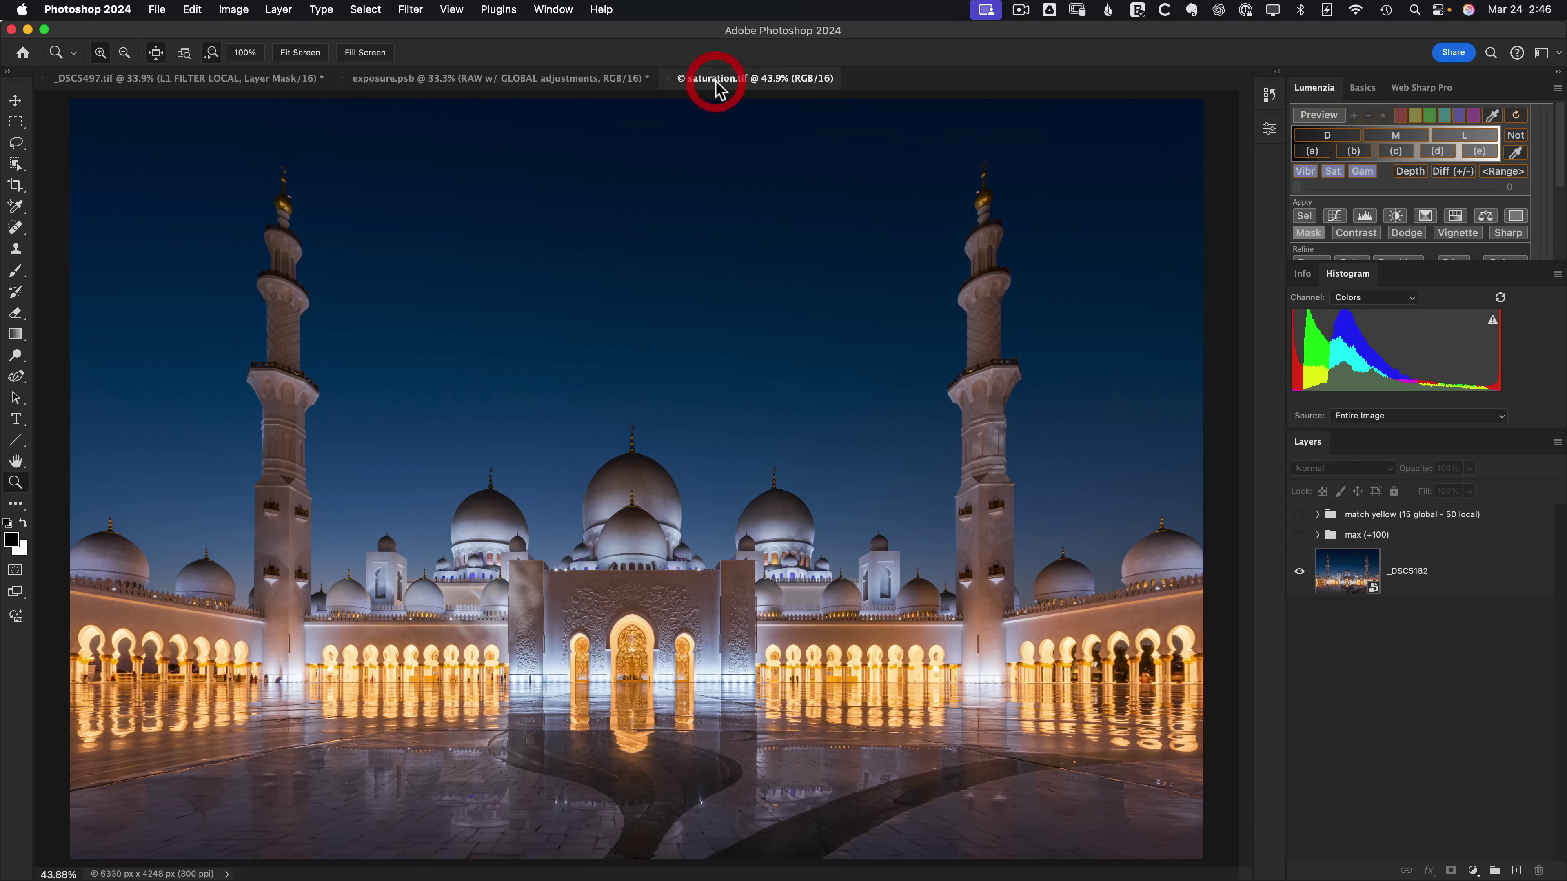
click(1317, 535)
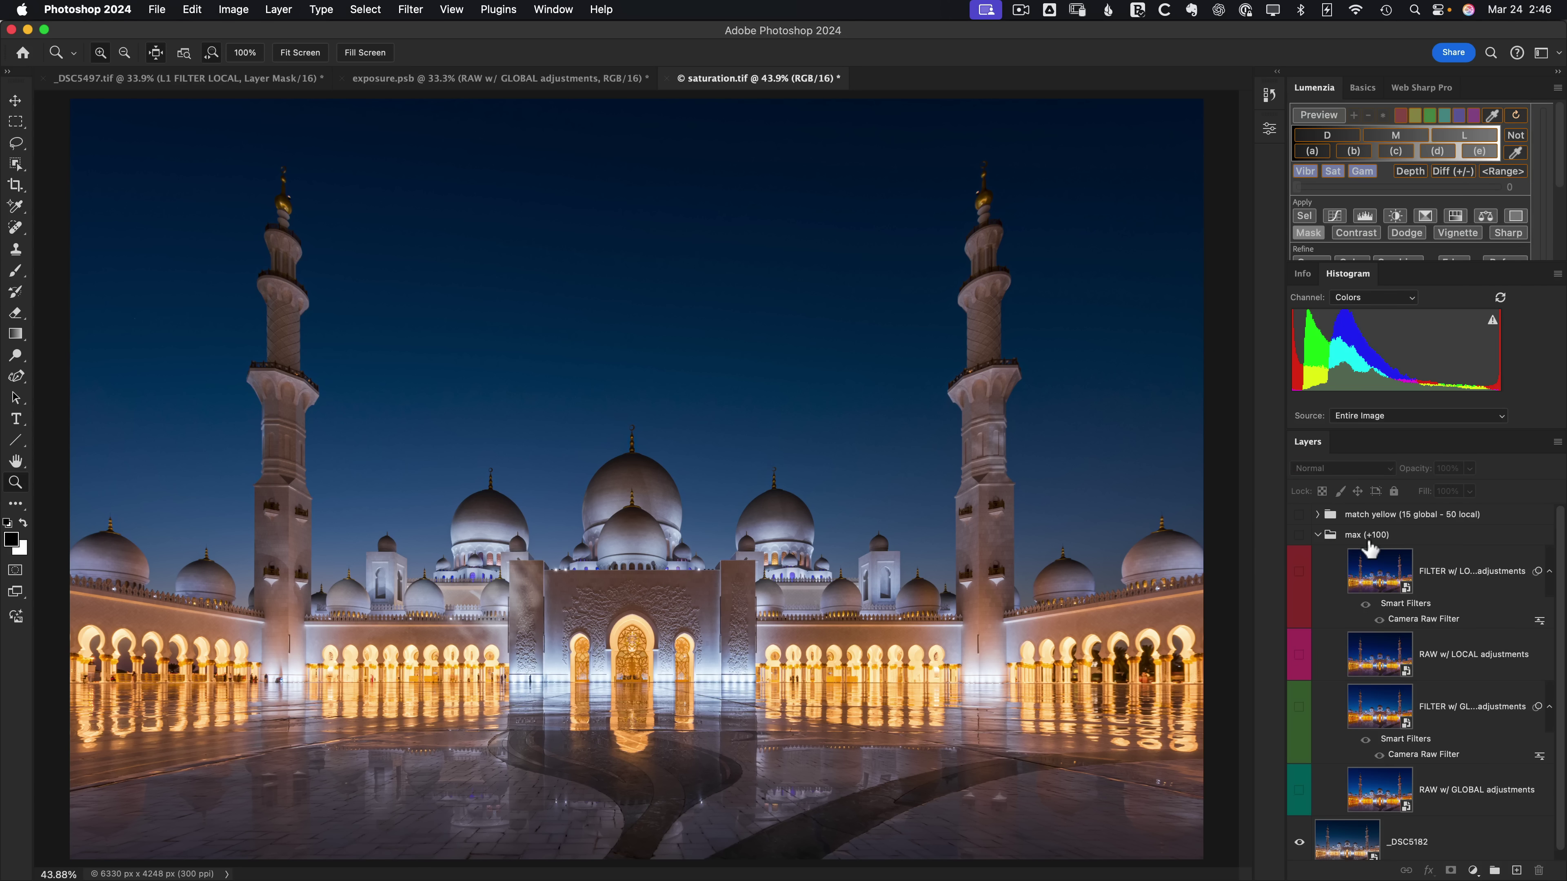
click(1300, 536)
click(1300, 791)
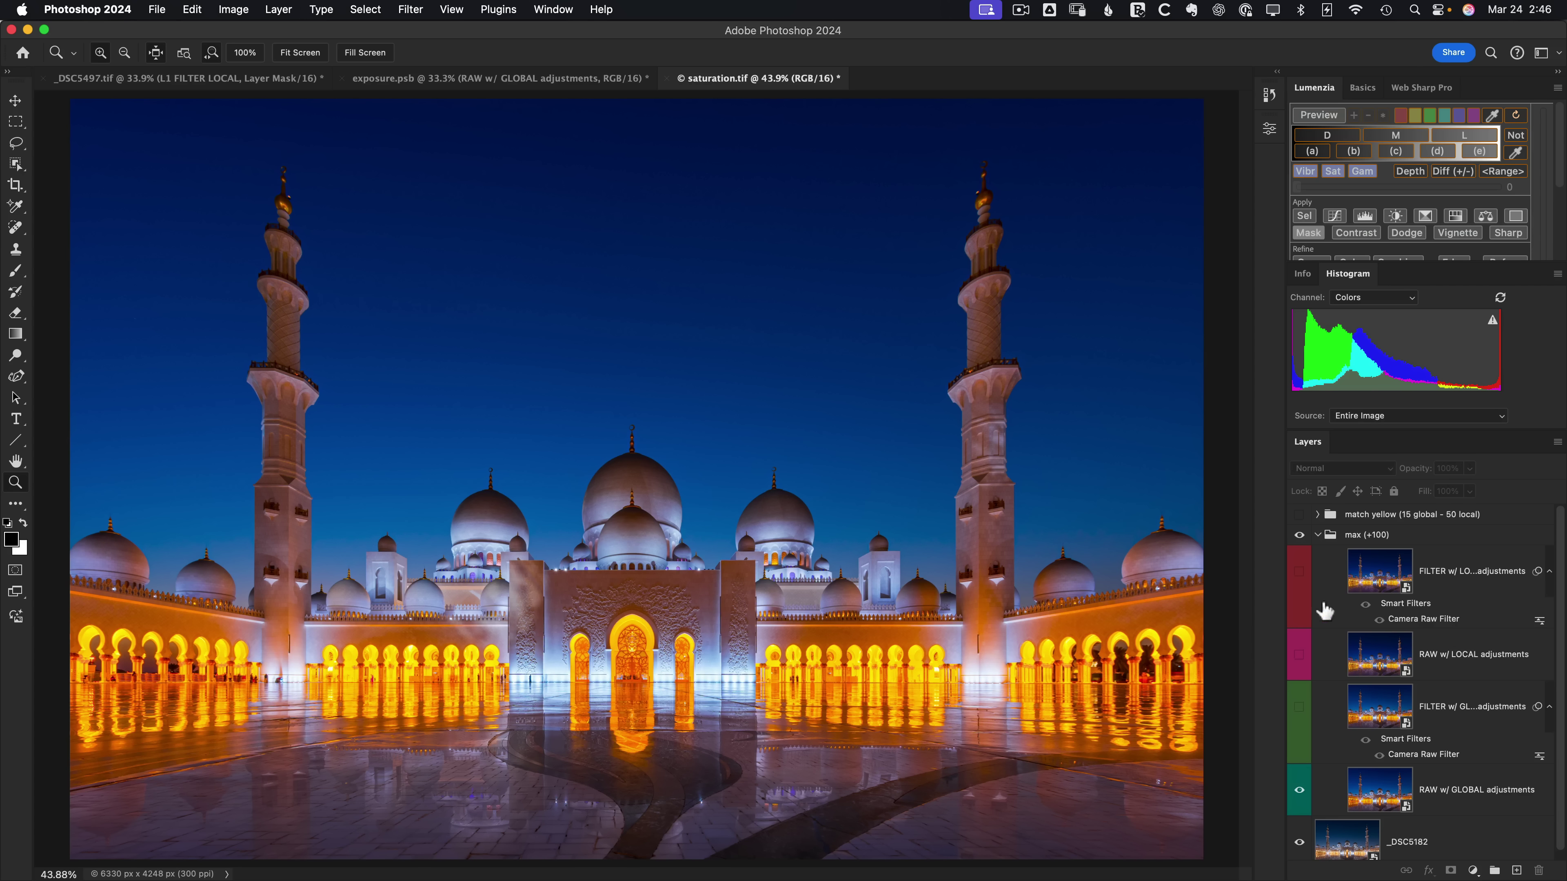
Open the +100 RAW w/ GLOBAL layer in Camera Raw and cancel without changes
double_click(1373, 800)
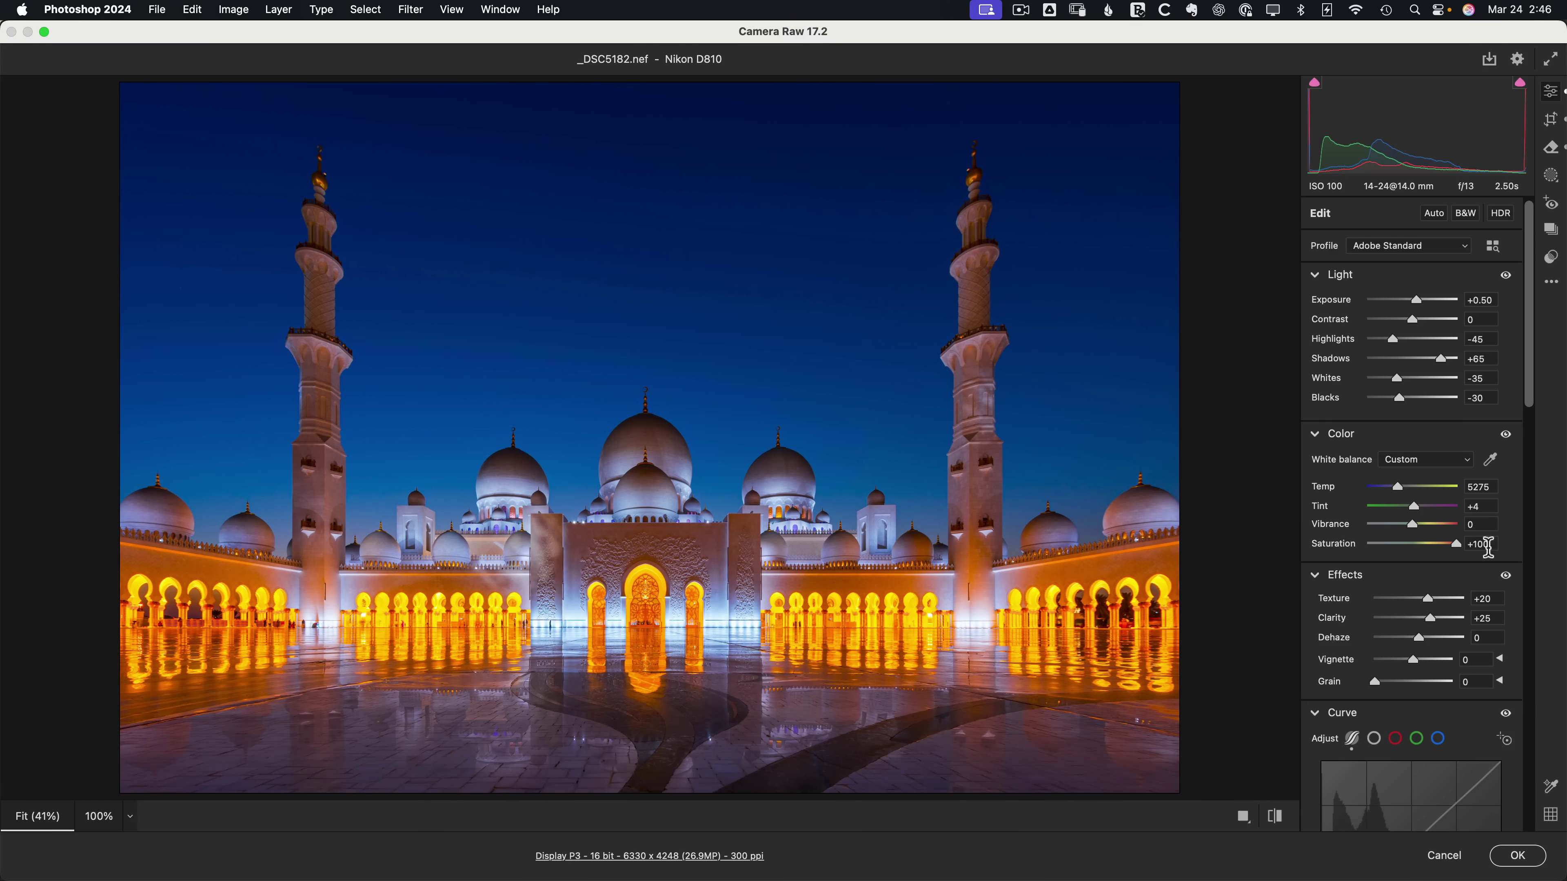
click(1440, 856)
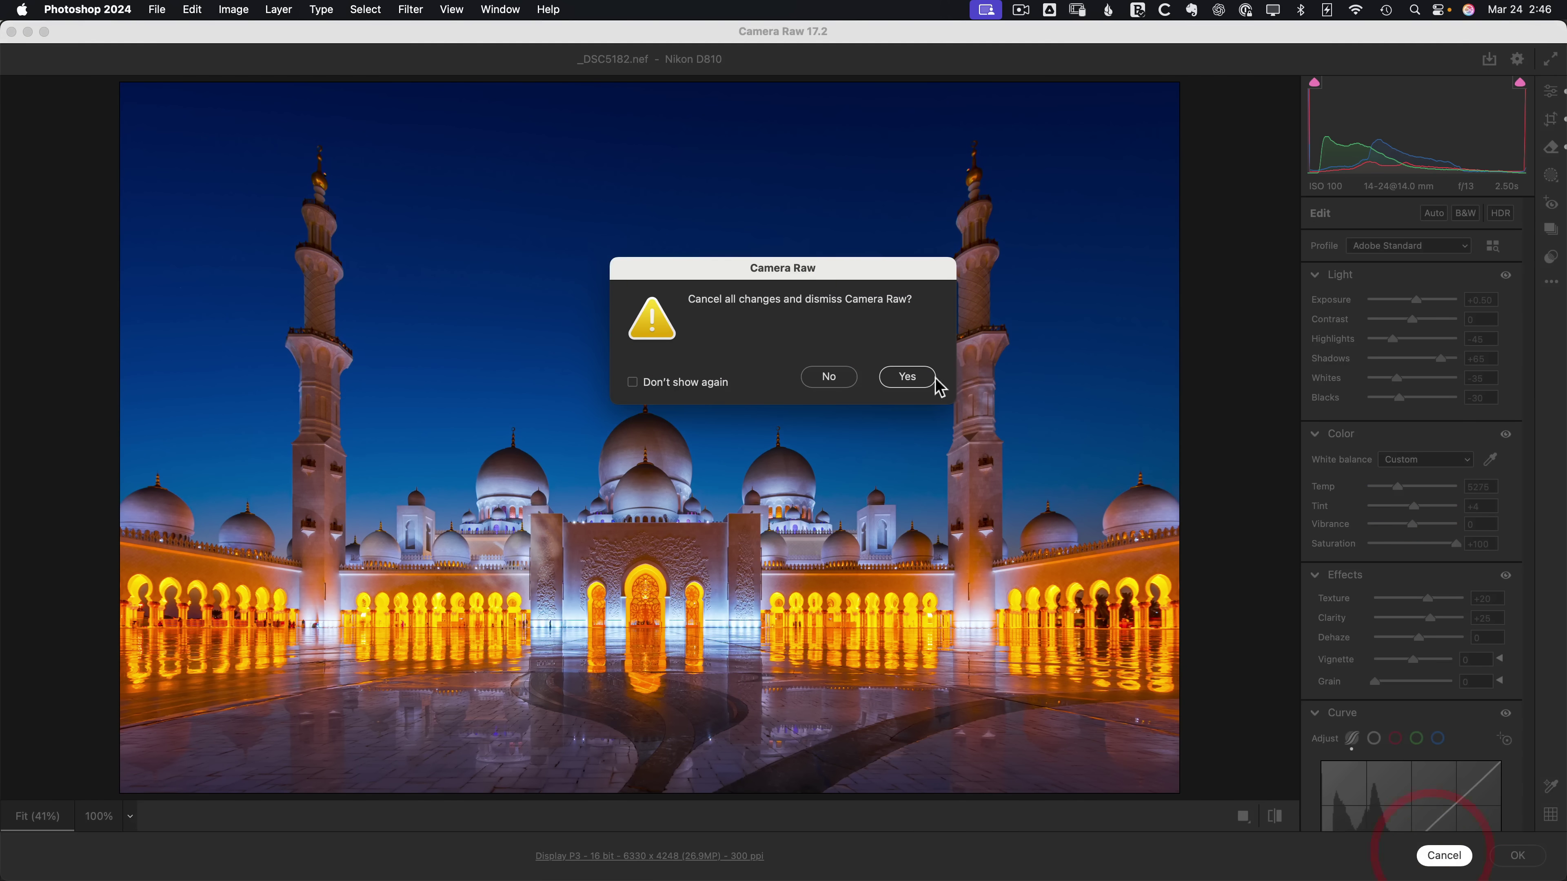
click(919, 380)
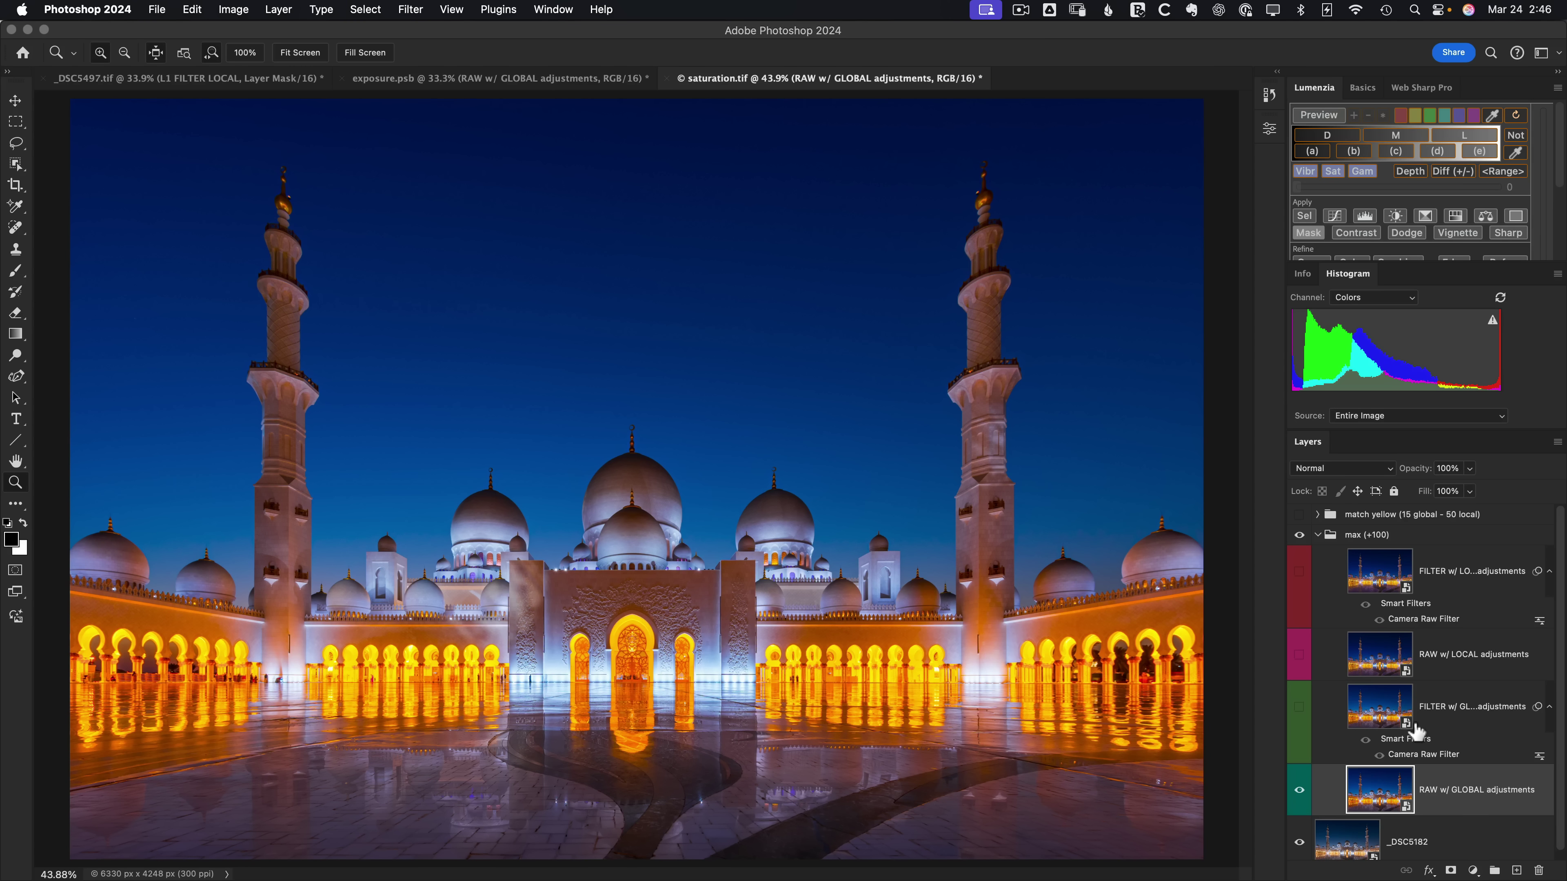
Compare the FILTER w/ GLOBAL layer on and off against RAW w/ GLOBAL saturation
click(1300, 707)
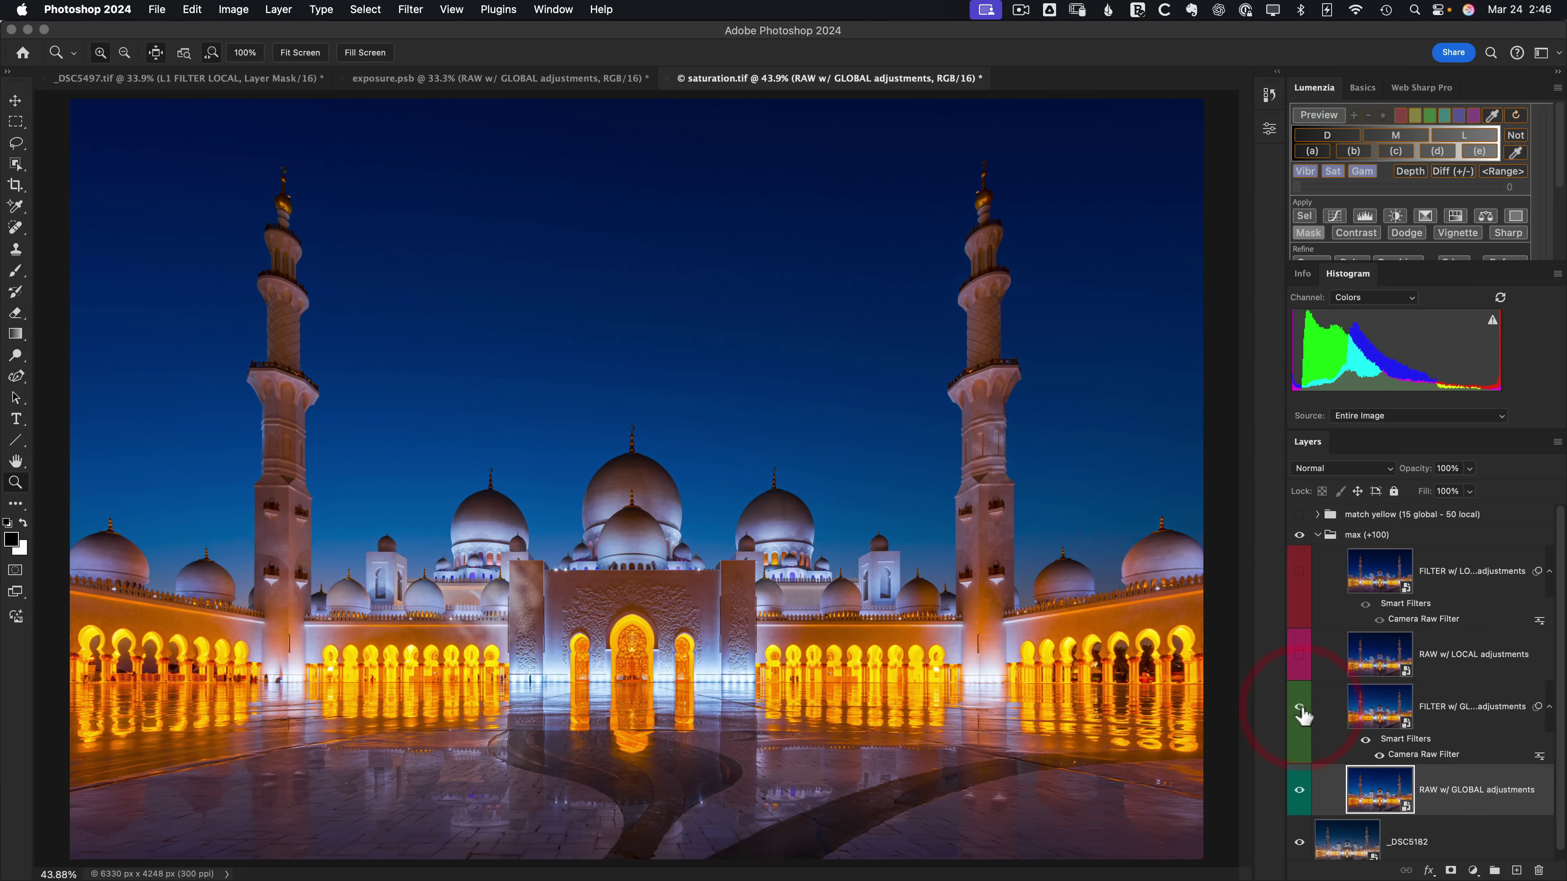
click(1301, 707)
click(1301, 707)
click(1300, 707)
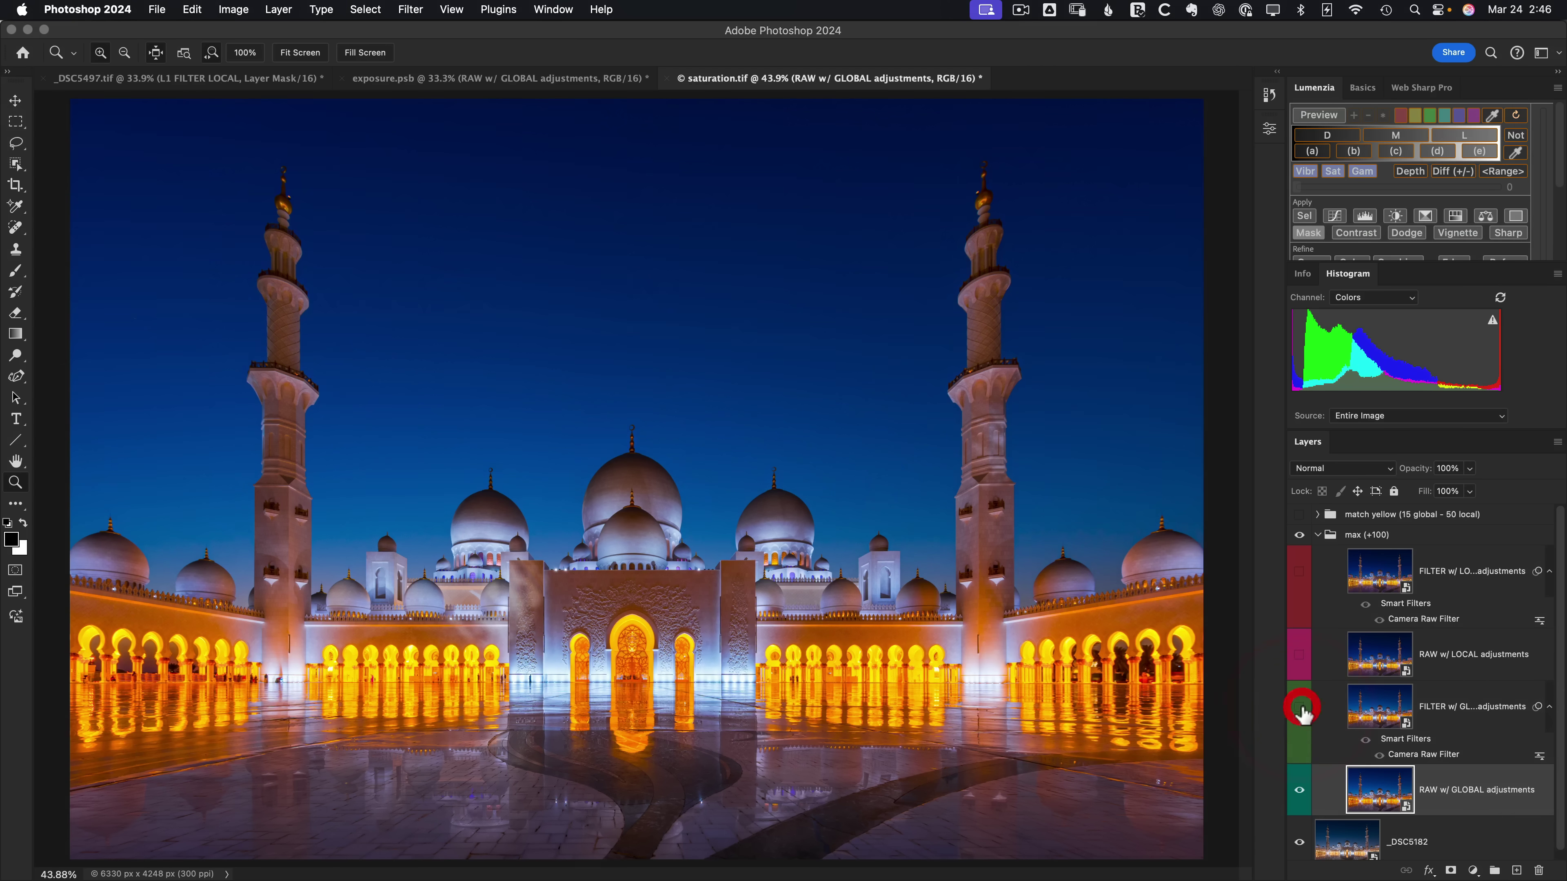
click(1301, 706)
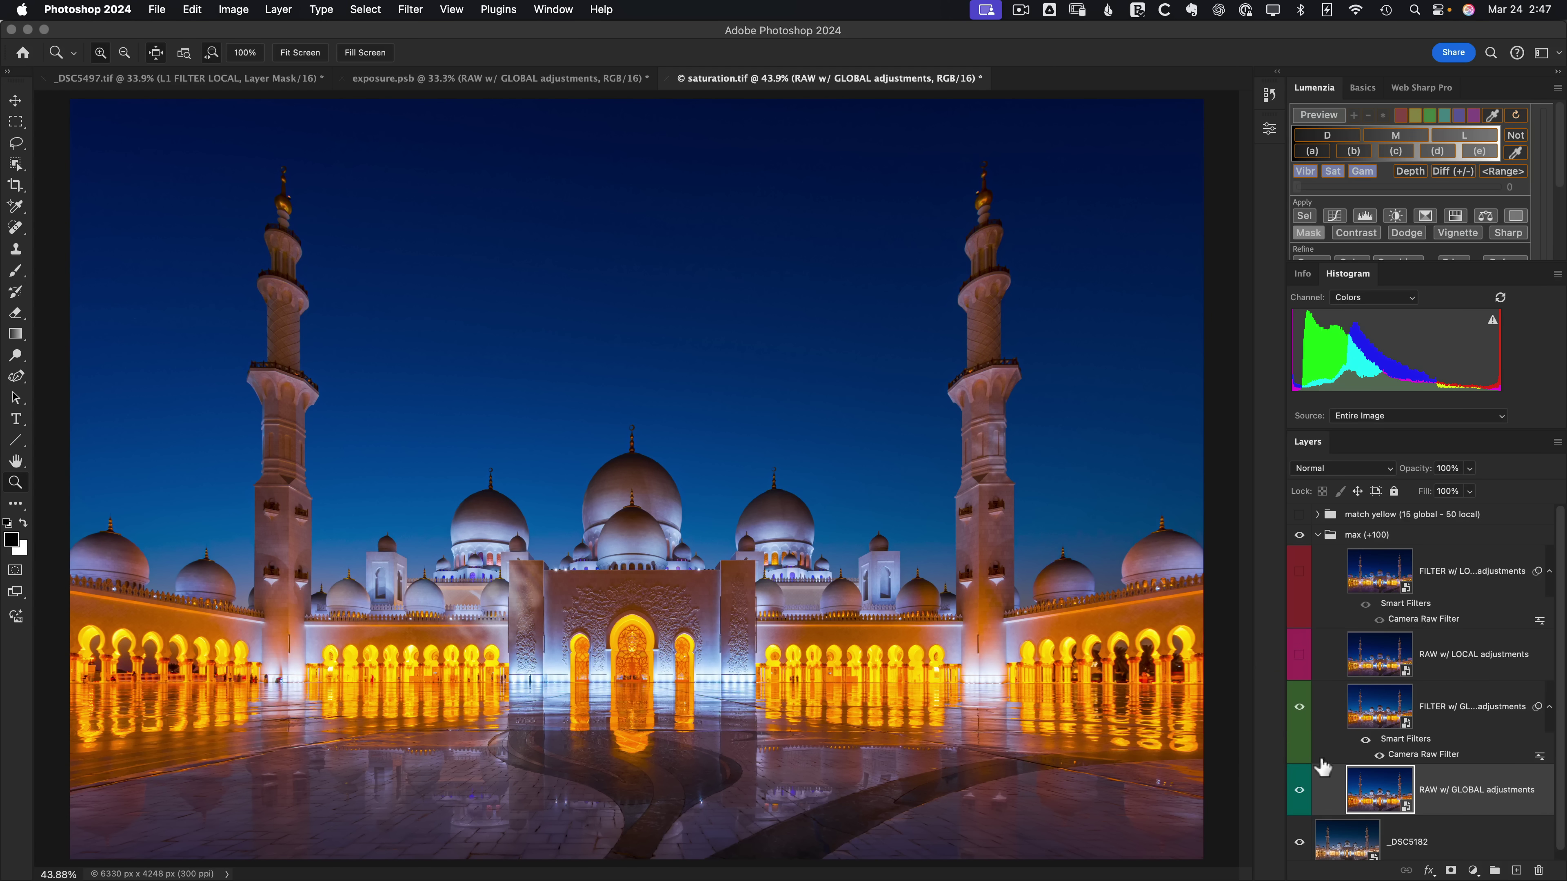
click(1300, 708)
click(1299, 708)
click(1299, 708)
click(1299, 708)
click(1299, 708)
Zoom into the central gate, compare the global filter there, then fit the image on screen
drag(640, 656, 738, 730)
click(1300, 711)
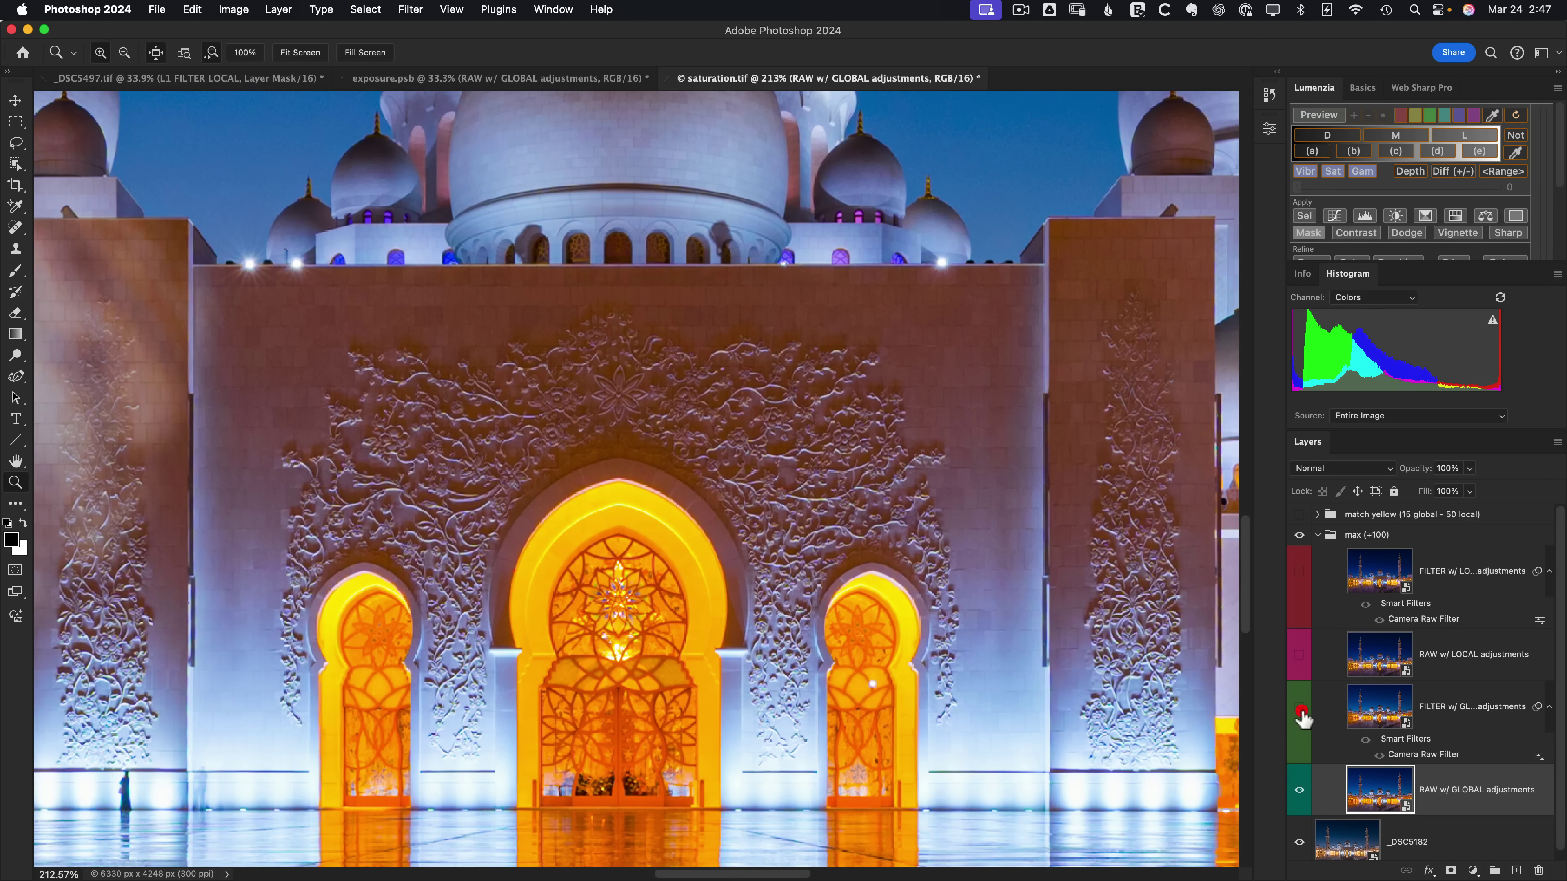
click(1300, 709)
click(1301, 709)
click(1300, 710)
key(super+0)
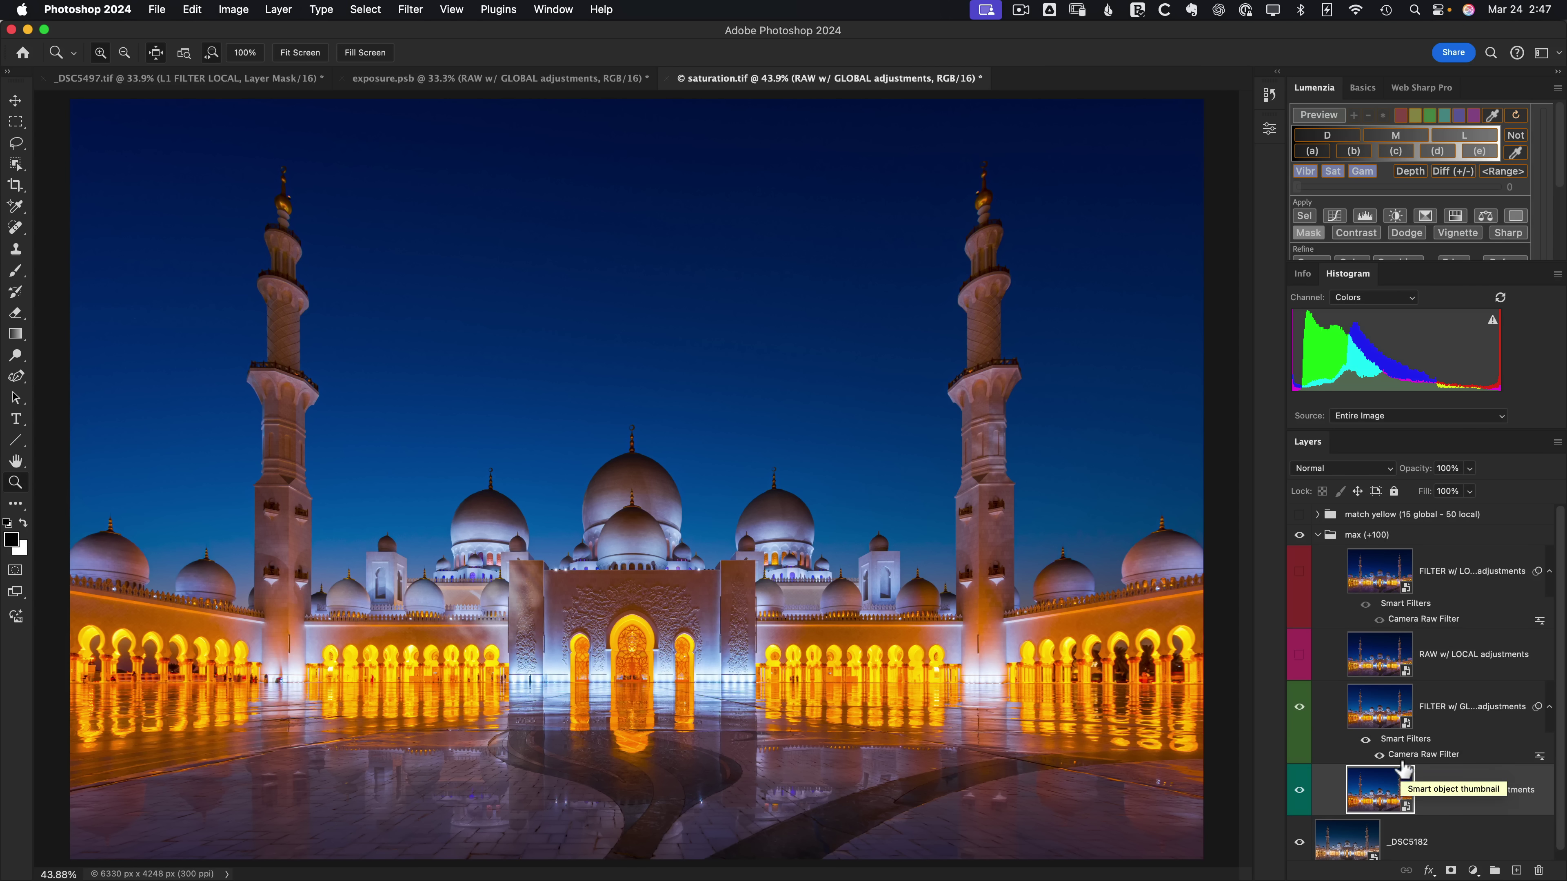
Select and show RAW w/ LOCAL adjustments, zoom into the central dome, and compare it on and off
click(1408, 653)
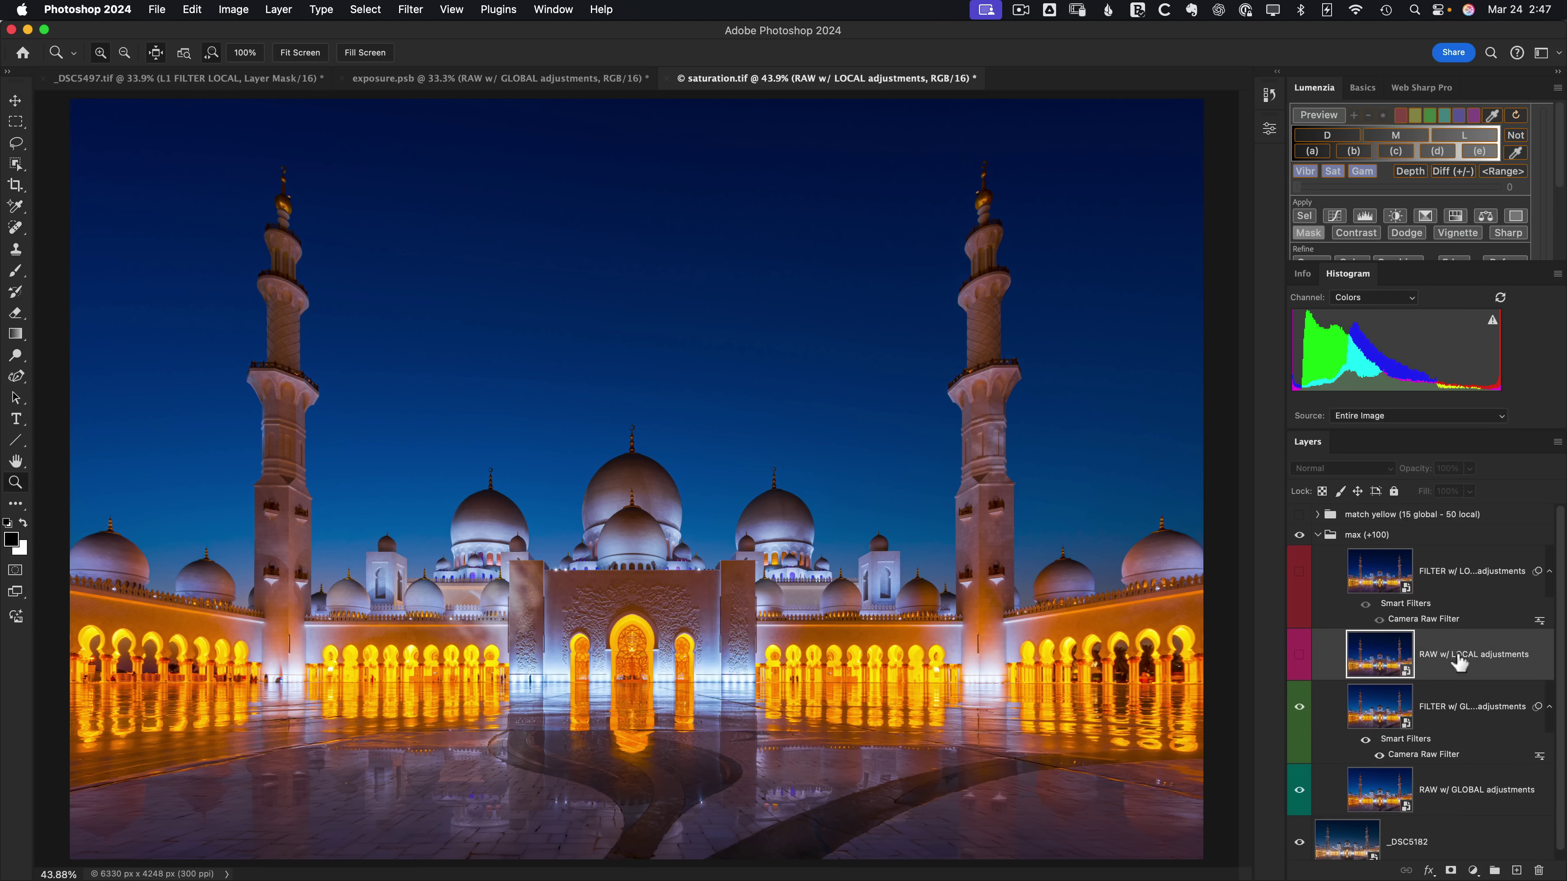
click(1300, 655)
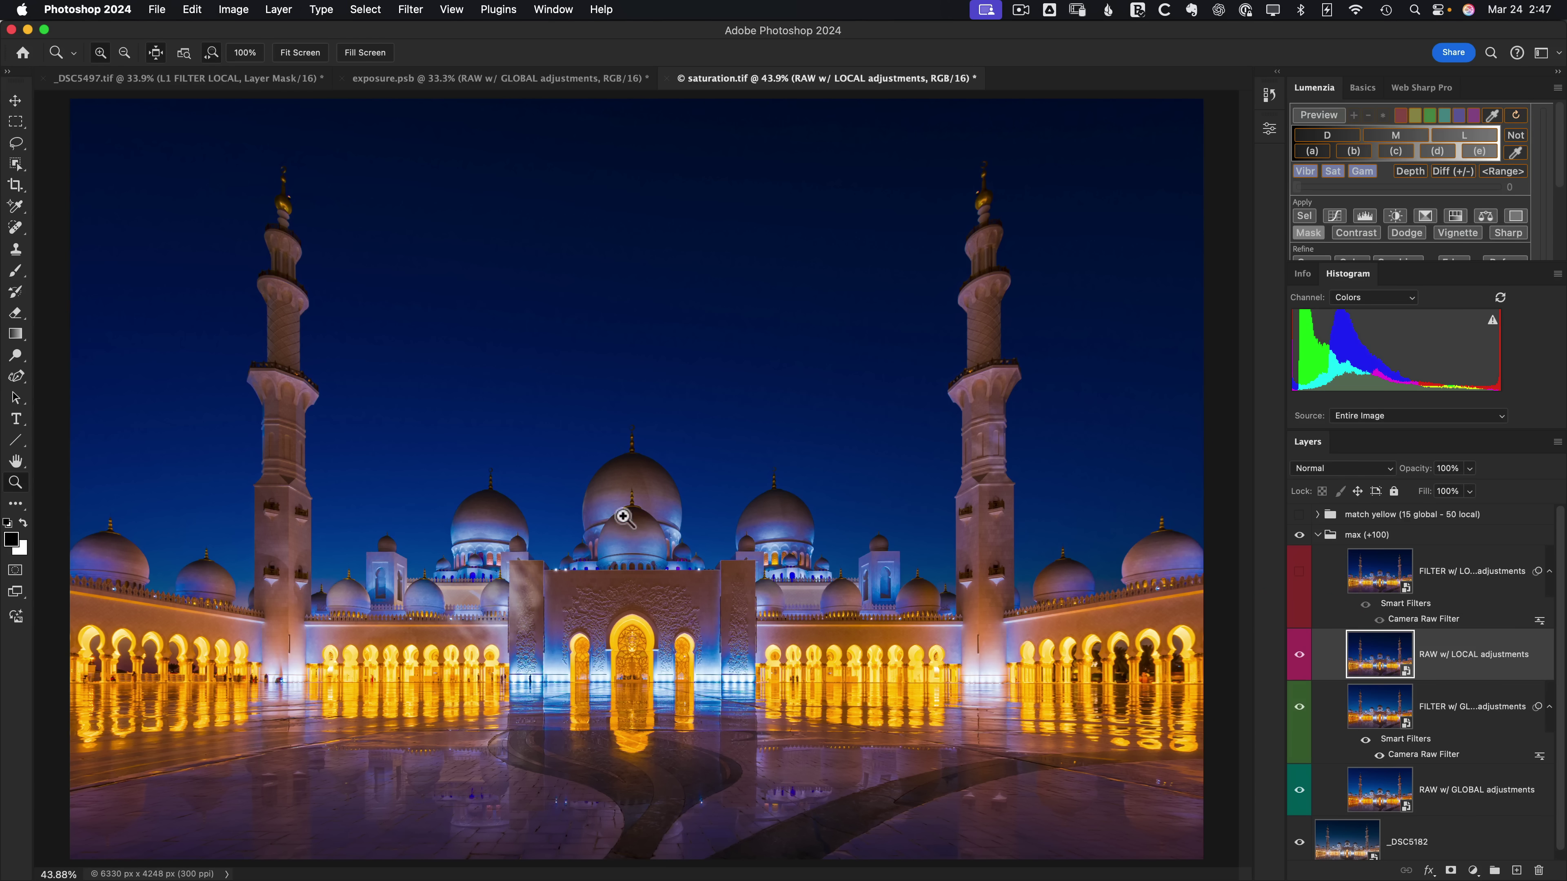
drag(623, 518, 699, 602)
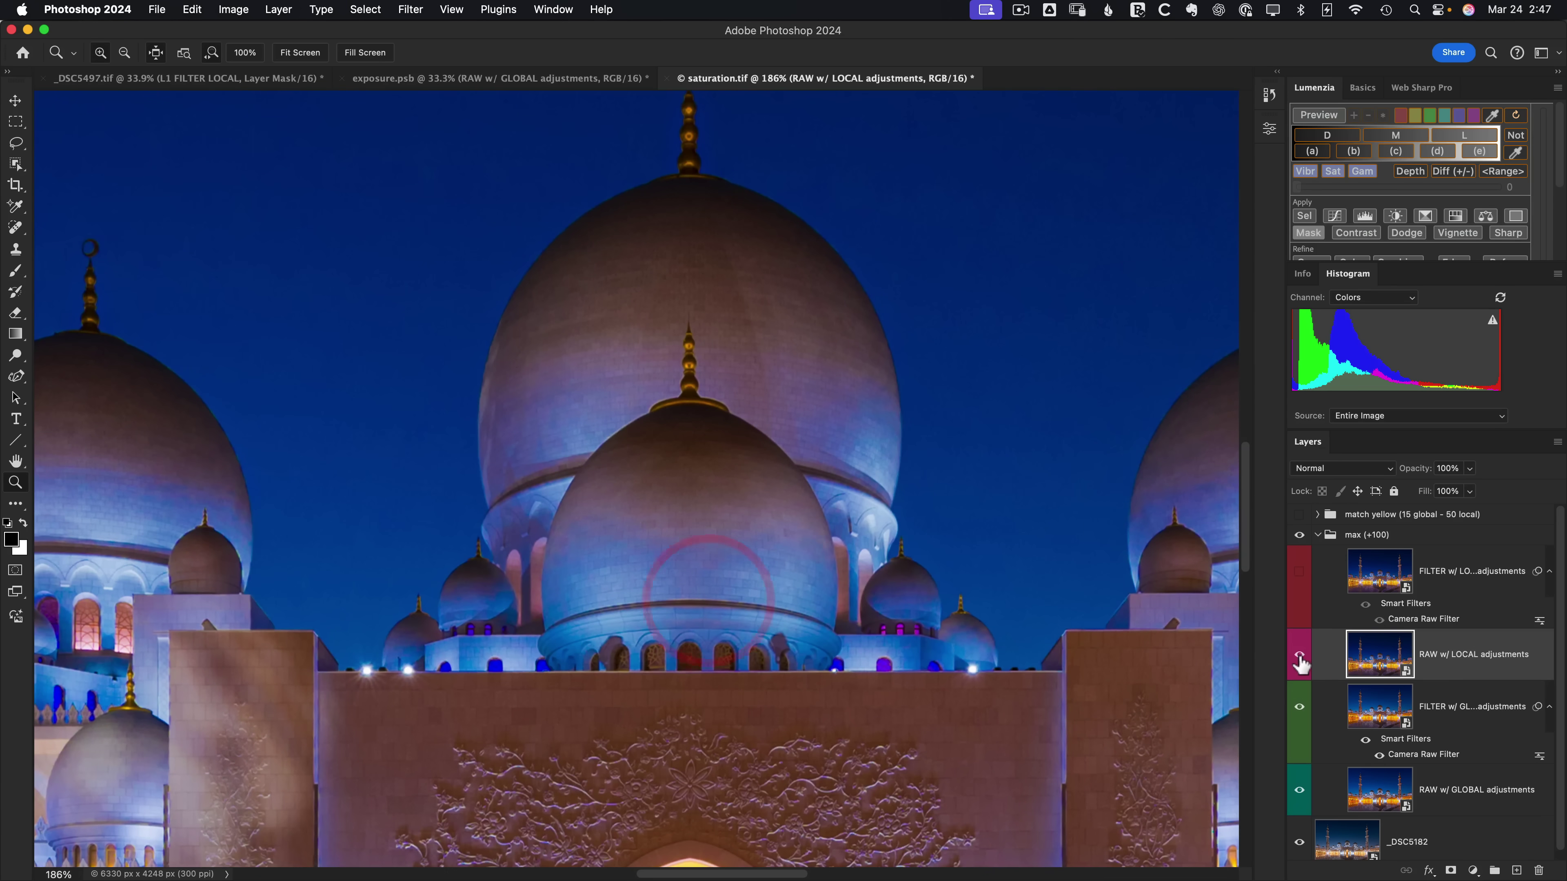
click(1299, 655)
click(1299, 656)
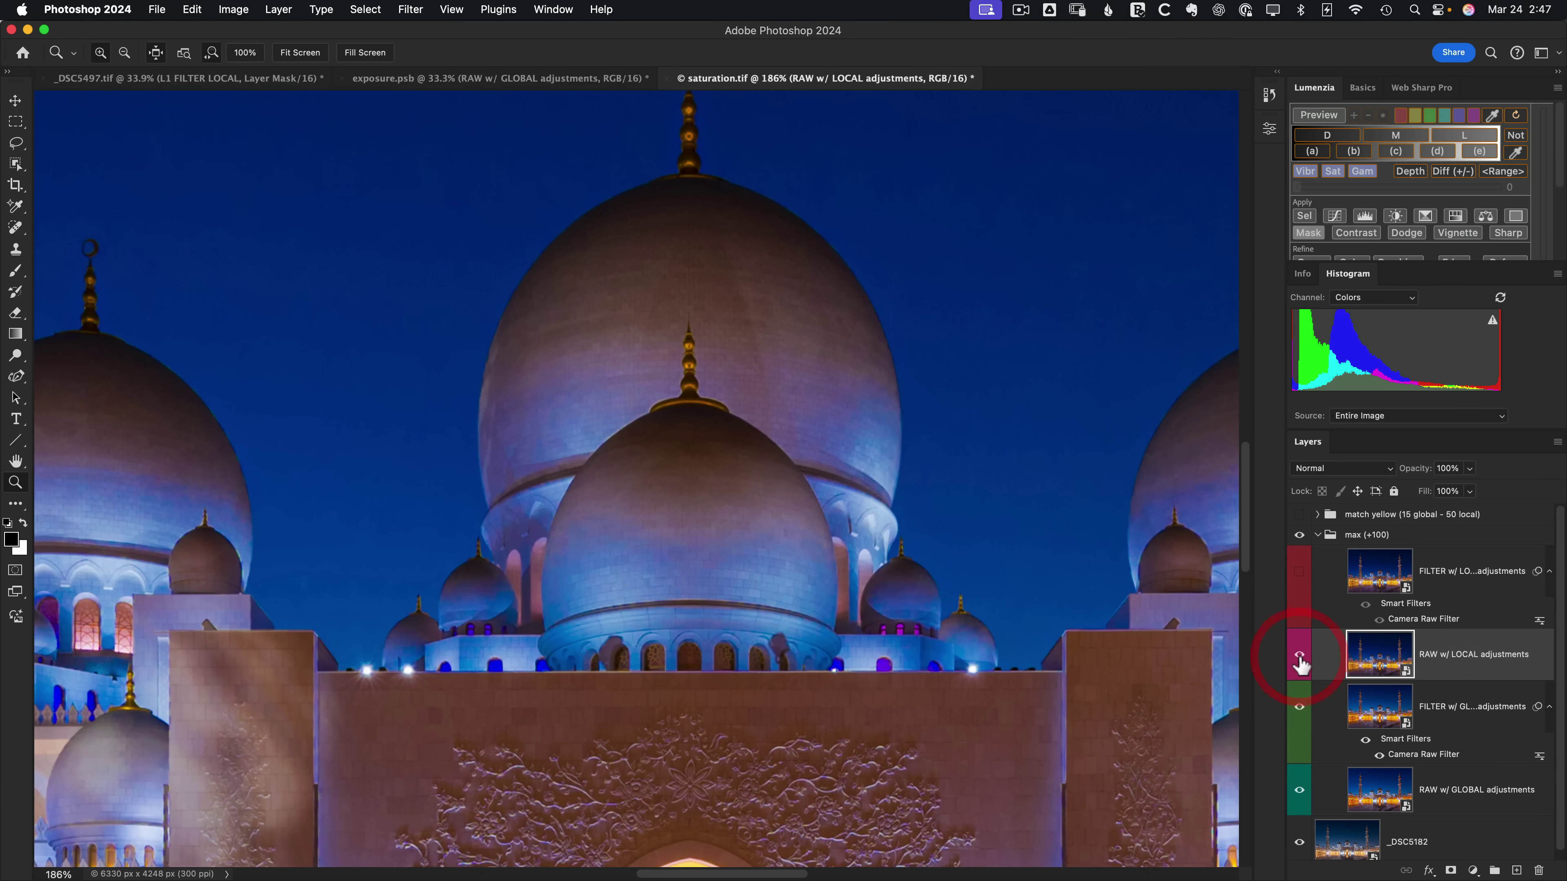
click(1300, 655)
click(1299, 655)
click(1298, 708)
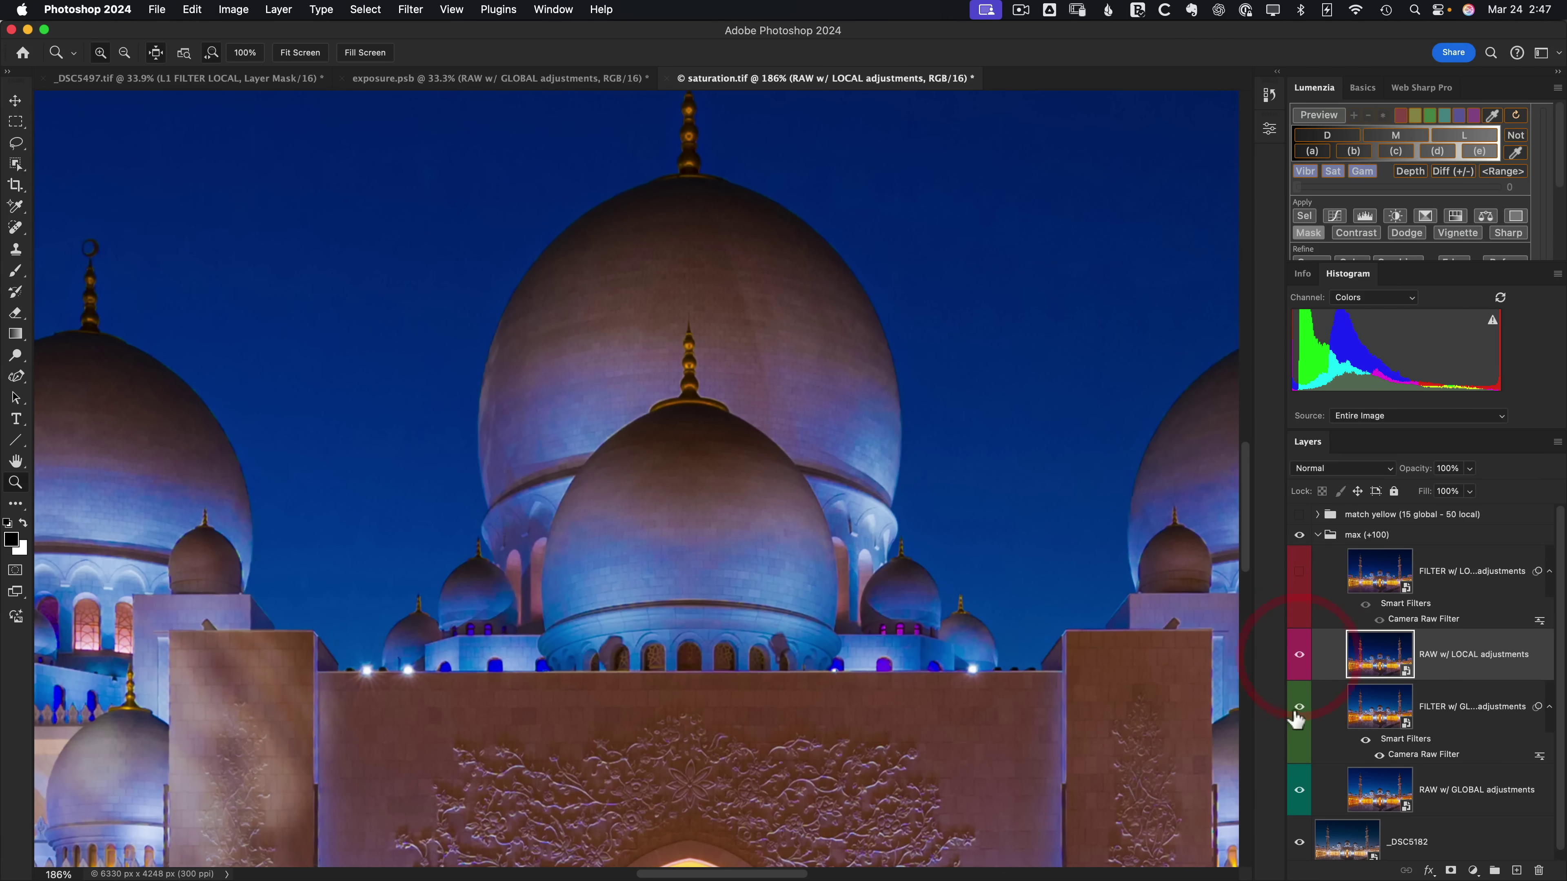
click(1298, 657)
click(1300, 656)
click(1299, 656)
click(1300, 656)
scroll(503, 617, left, 10)
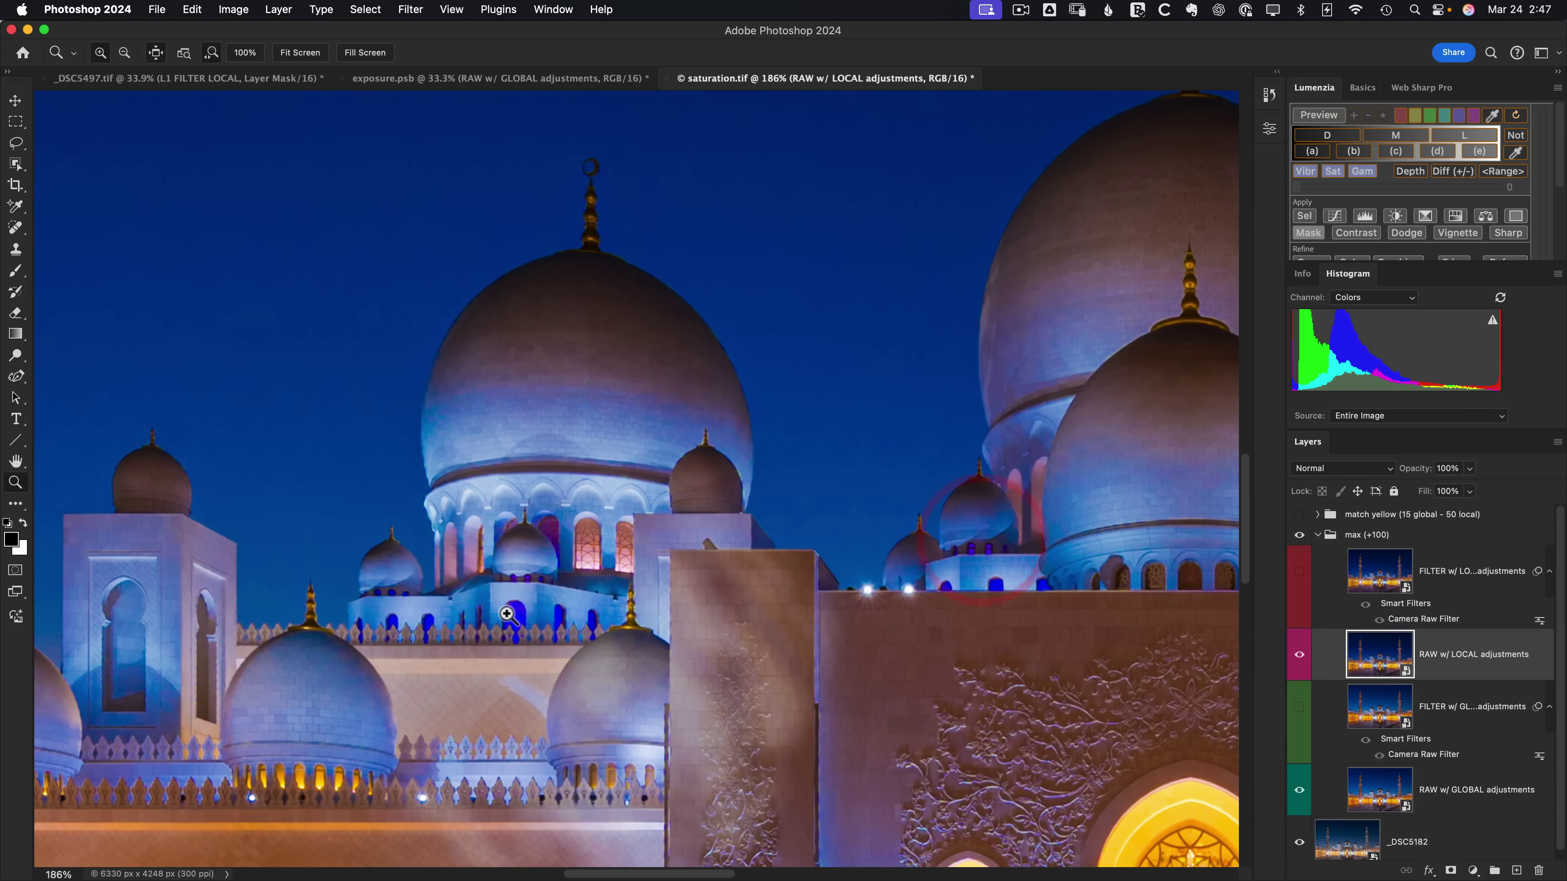
Hide RAW w/ LOCAL and compare RAW w/ GLOBAL adjustments, leaving it visible
click(1300, 657)
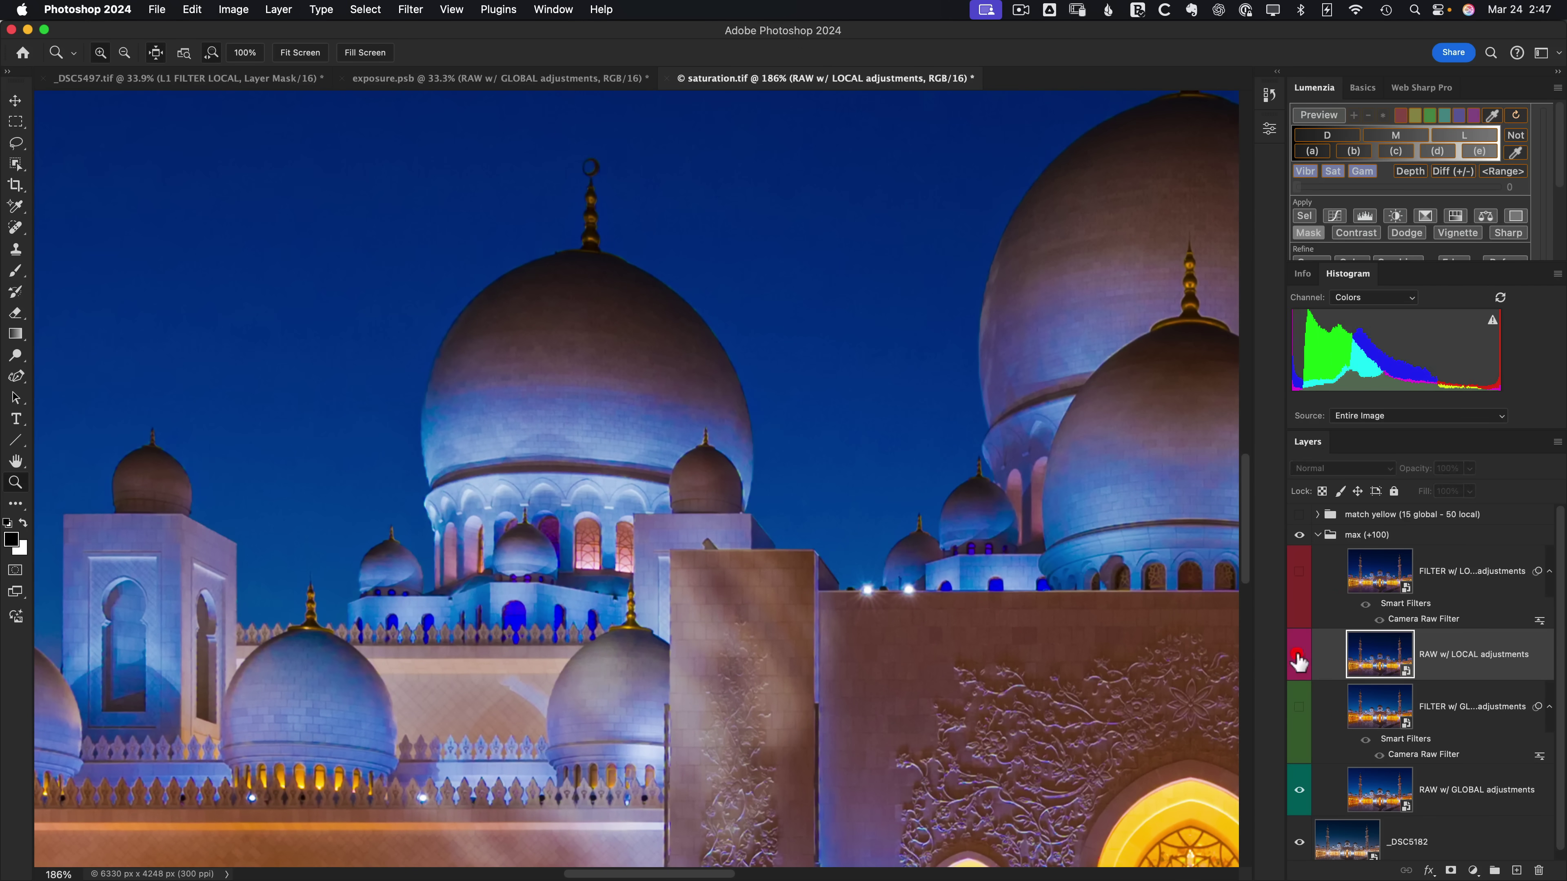
click(1303, 797)
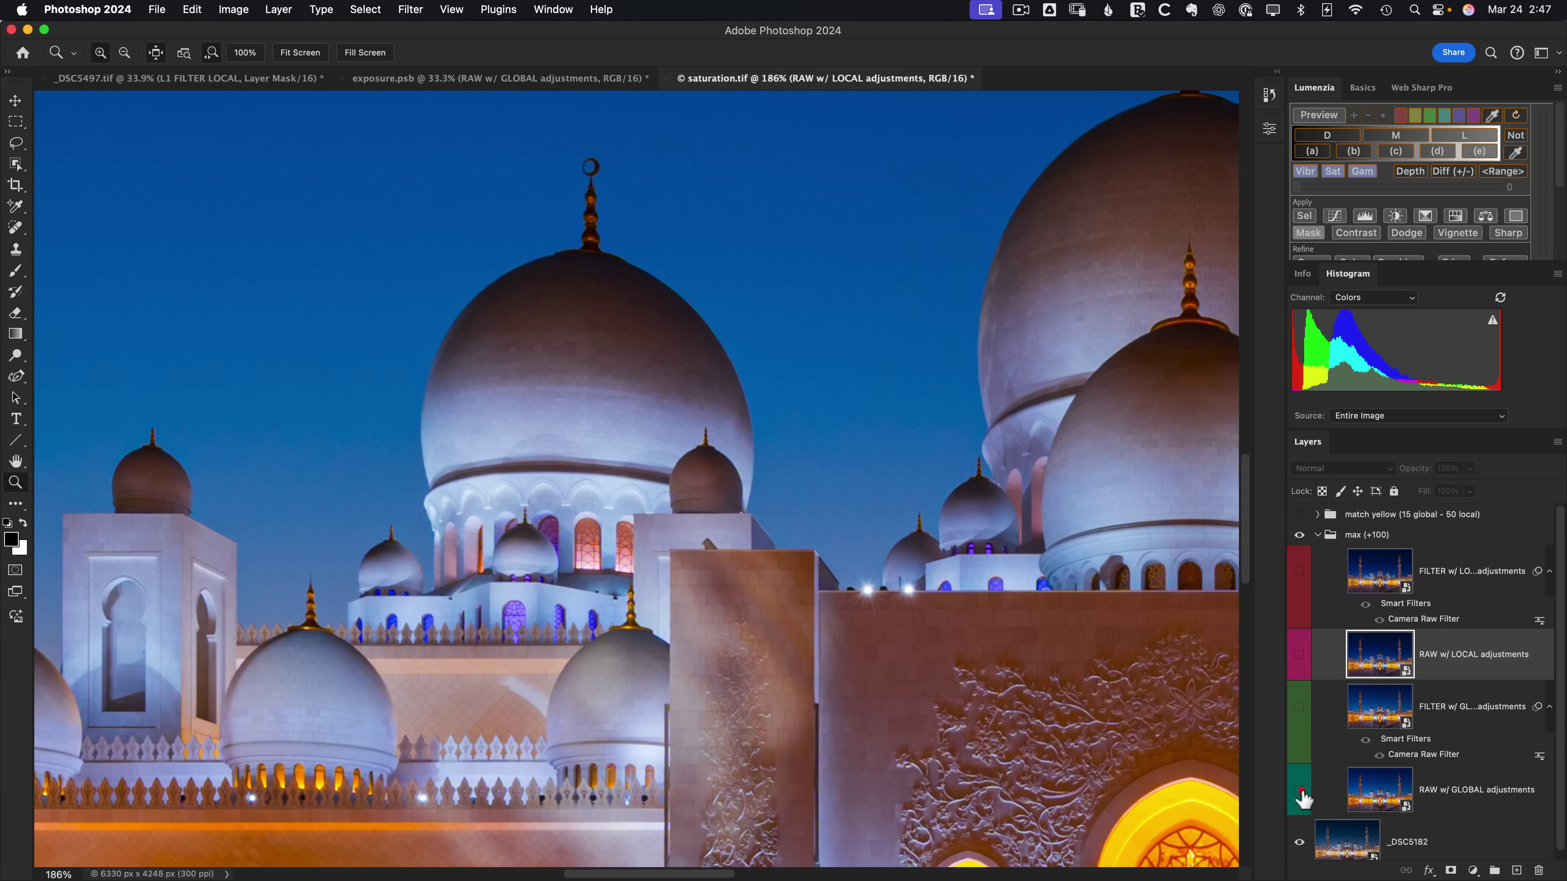
click(1303, 797)
click(1303, 796)
click(1301, 792)
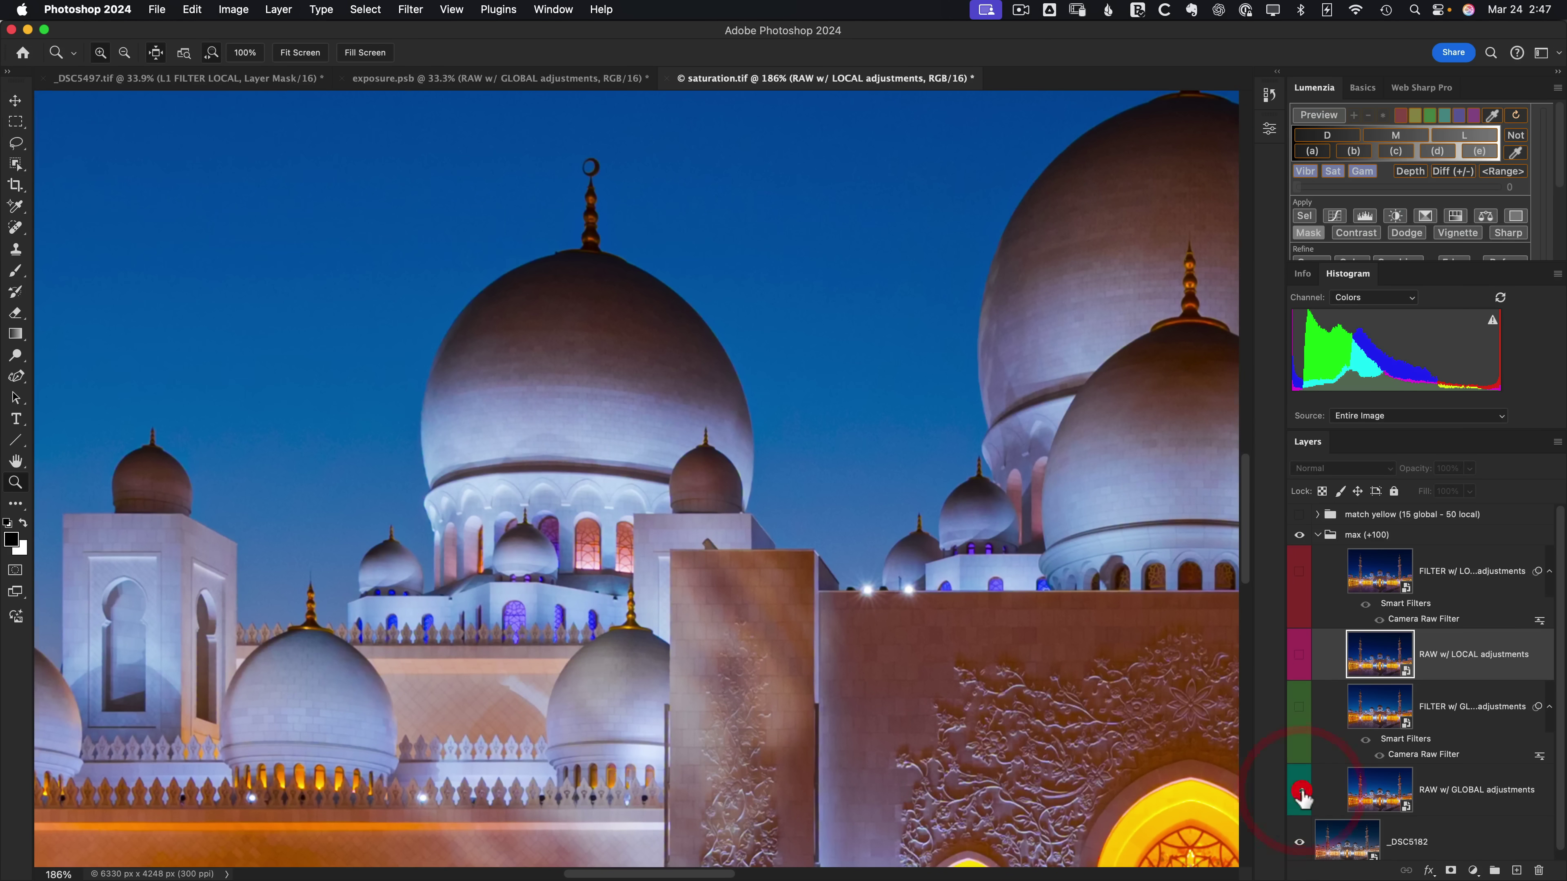
click(1300, 792)
click(1300, 792)
Over the arches, compare the global raw layer, then show RAW w/ LOCAL adjustments again
scroll(549, 665, down, 5)
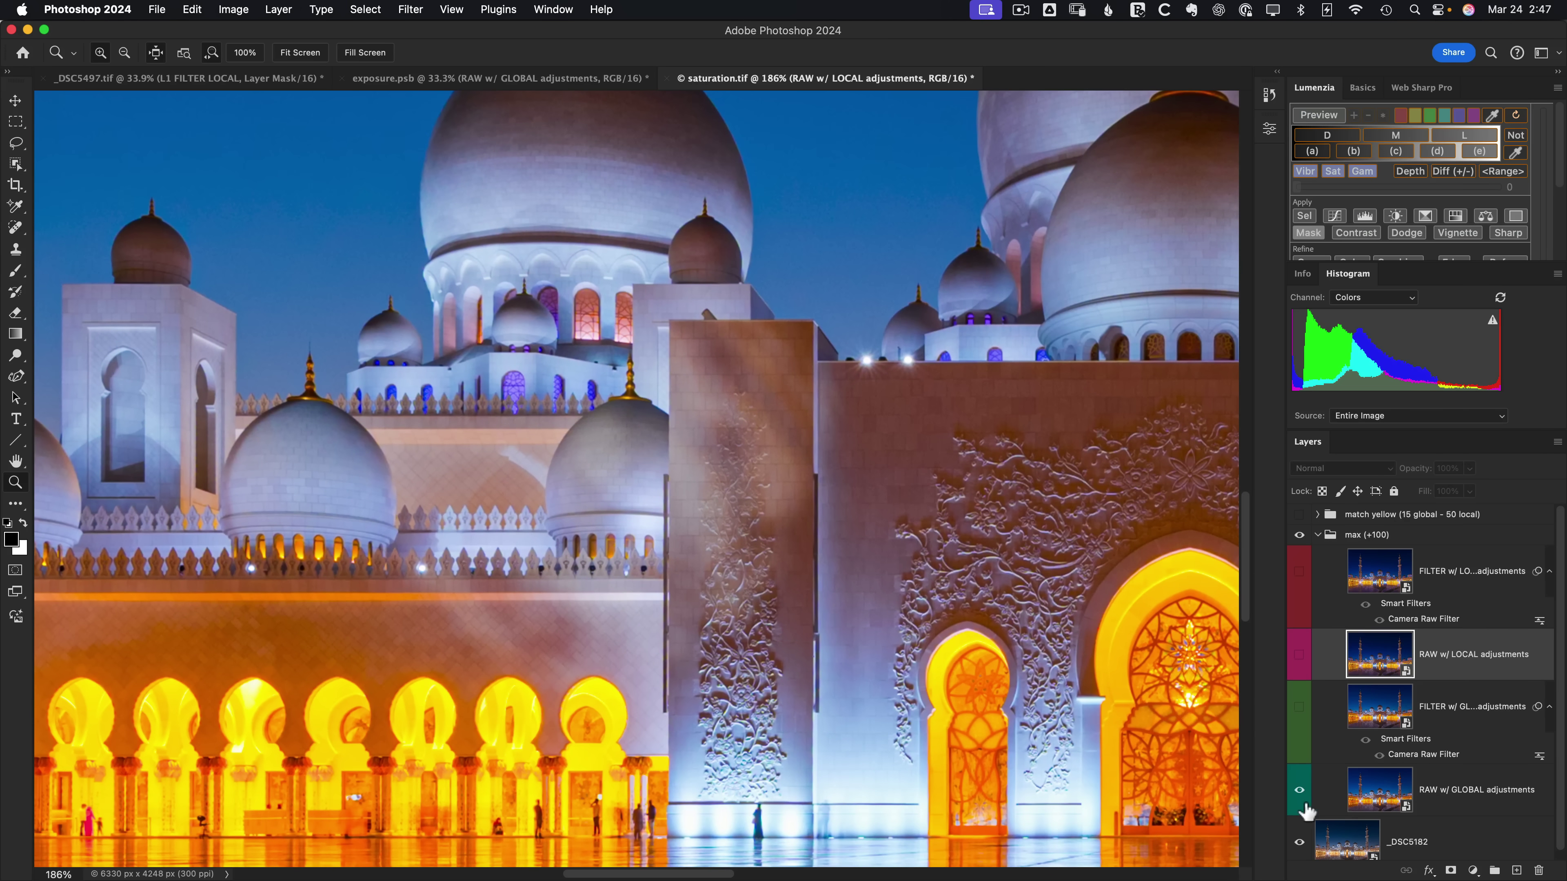
click(1300, 791)
click(1299, 791)
click(1301, 792)
click(1300, 793)
click(1299, 655)
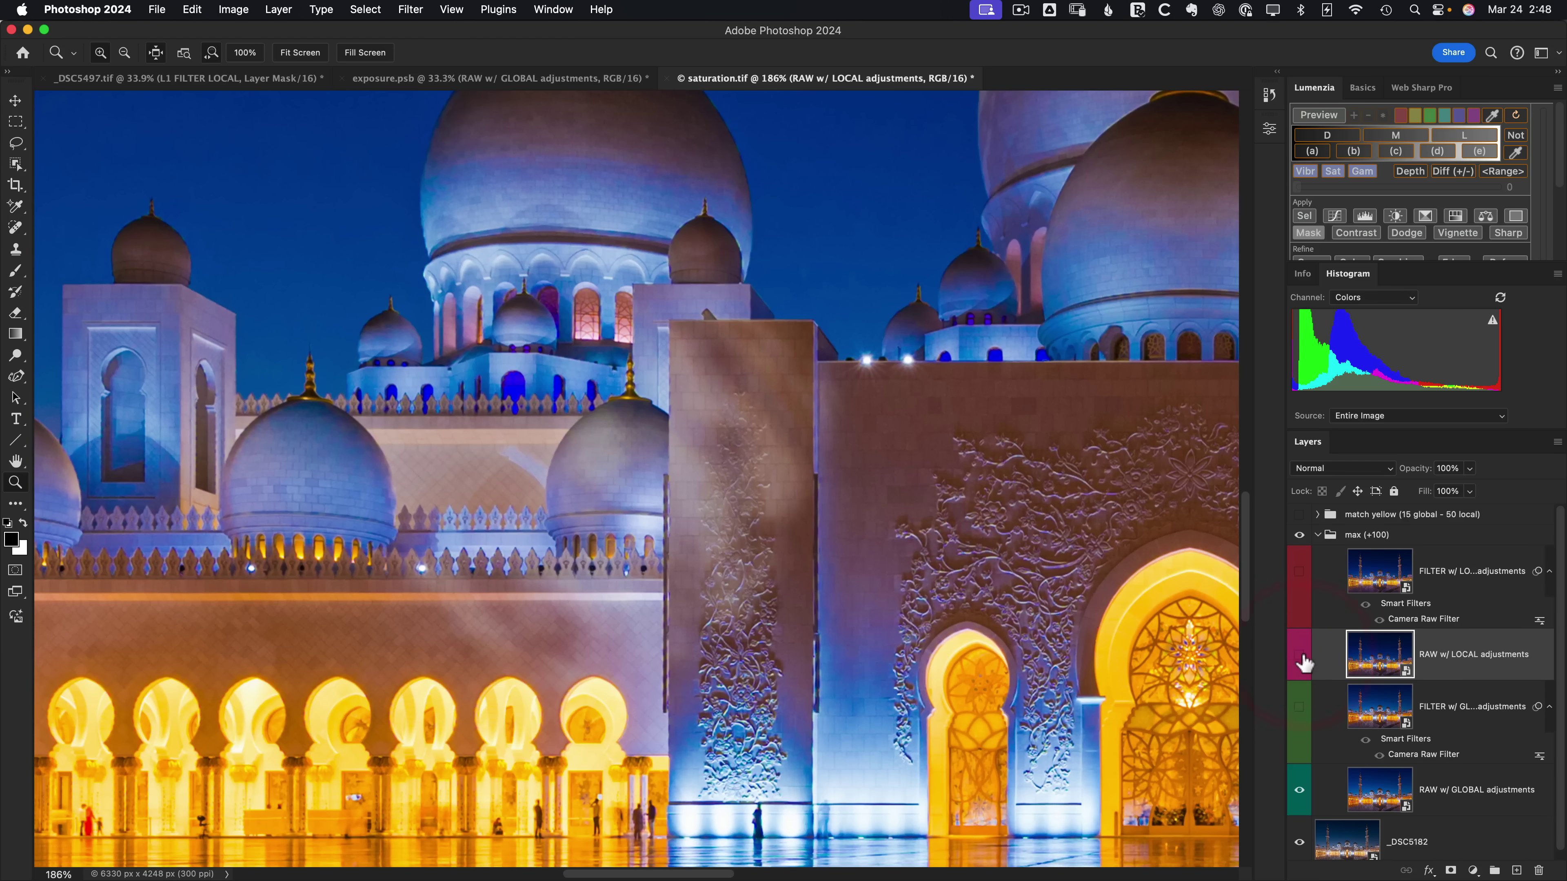
click(1300, 655)
click(1300, 655)
double_click(1376, 670)
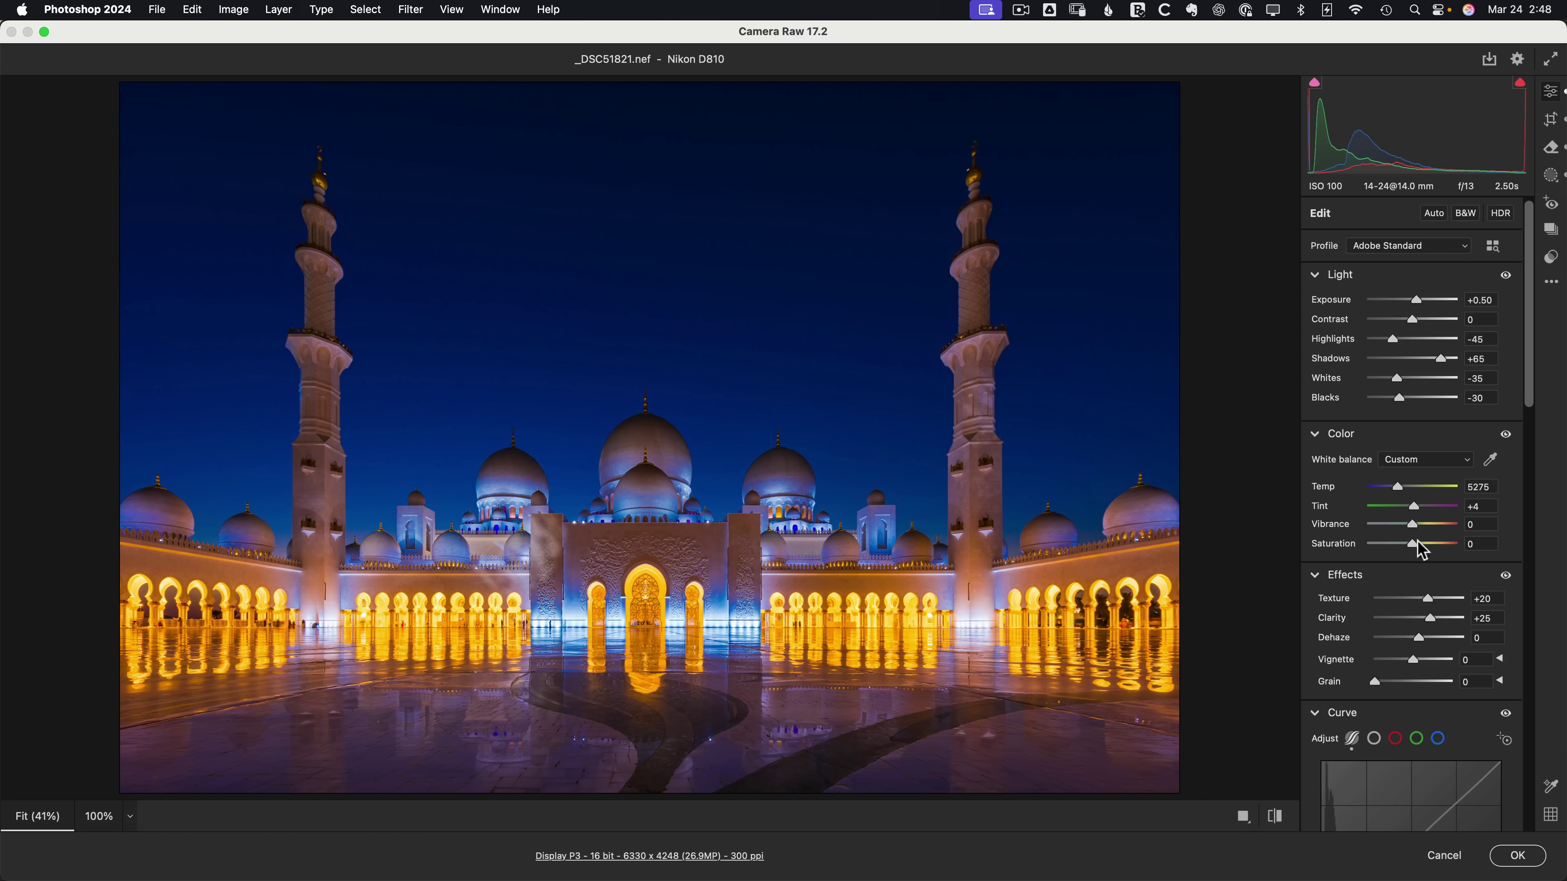
click(1551, 176)
click(1419, 272)
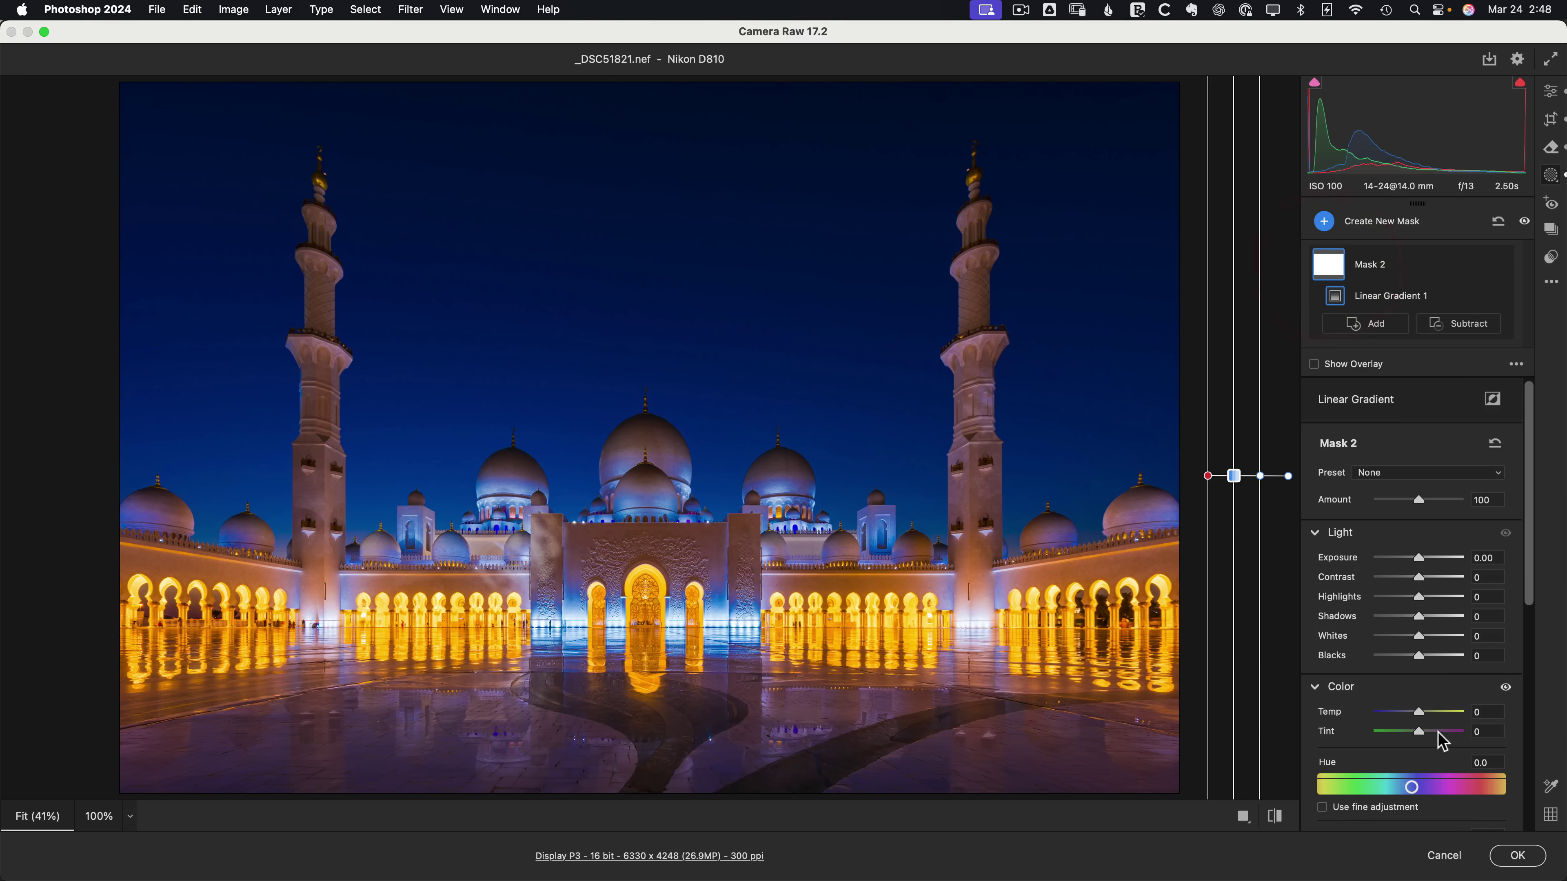
scroll(1441, 741, down, 3)
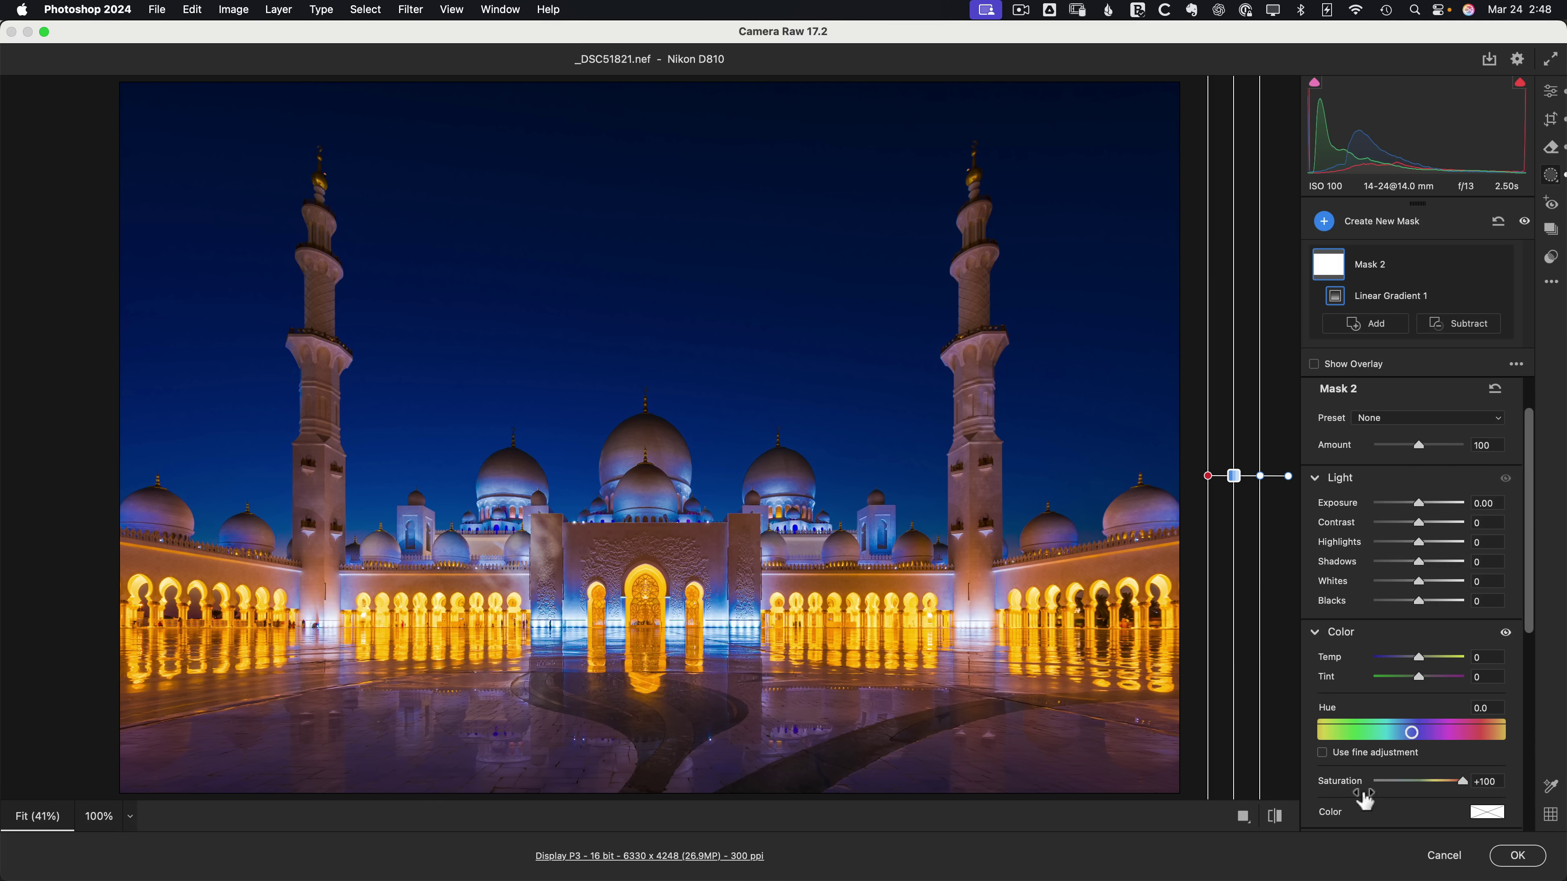
click(907, 376)
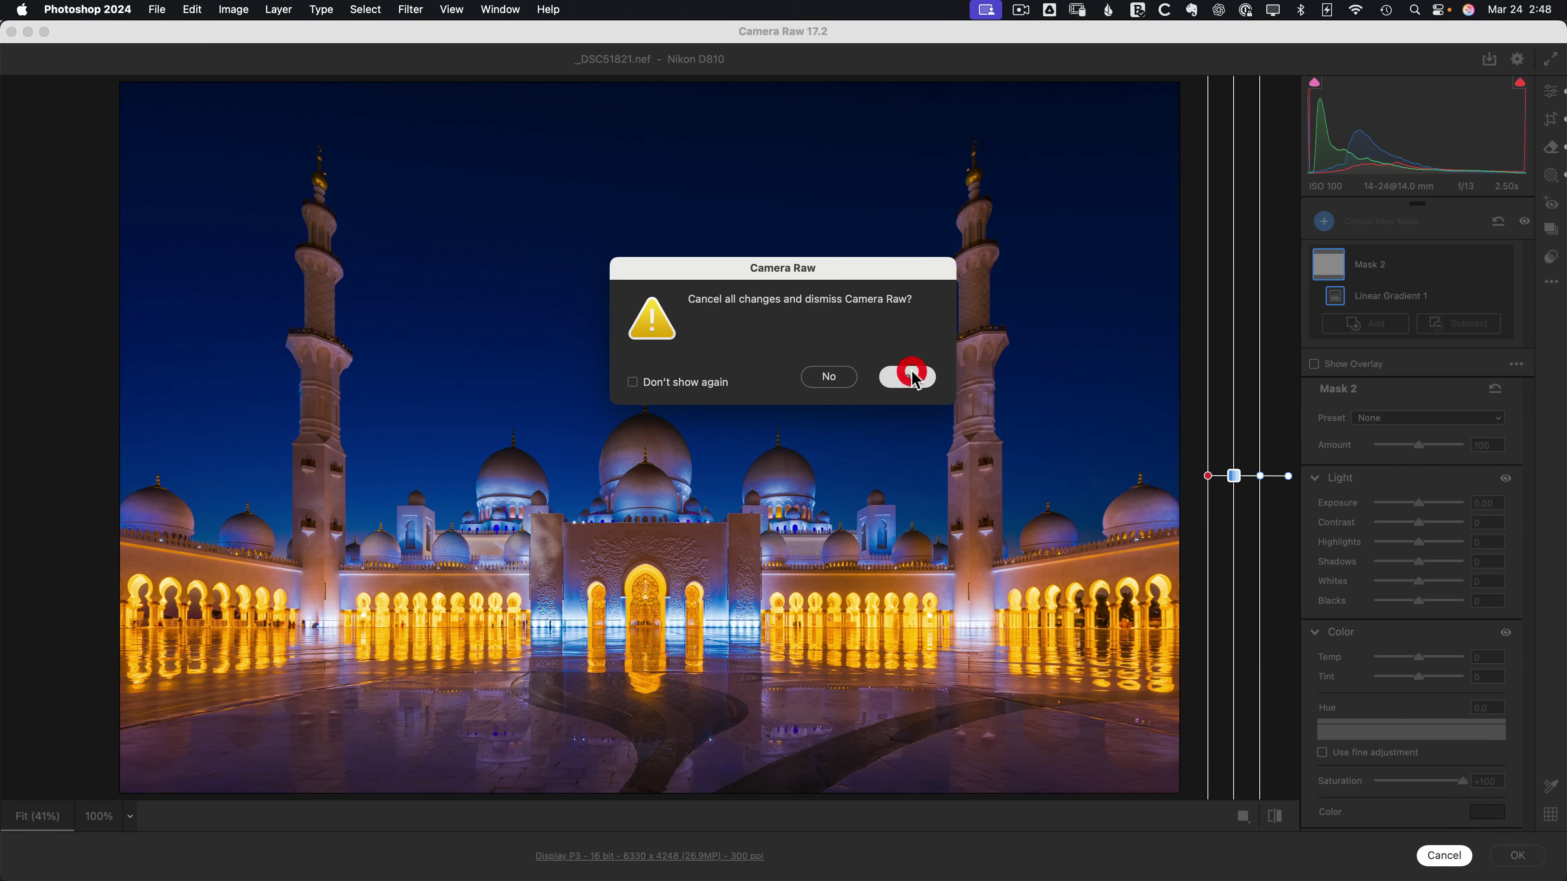
scroll(784, 437, up, 4)
scroll(784, 438, left, 4)
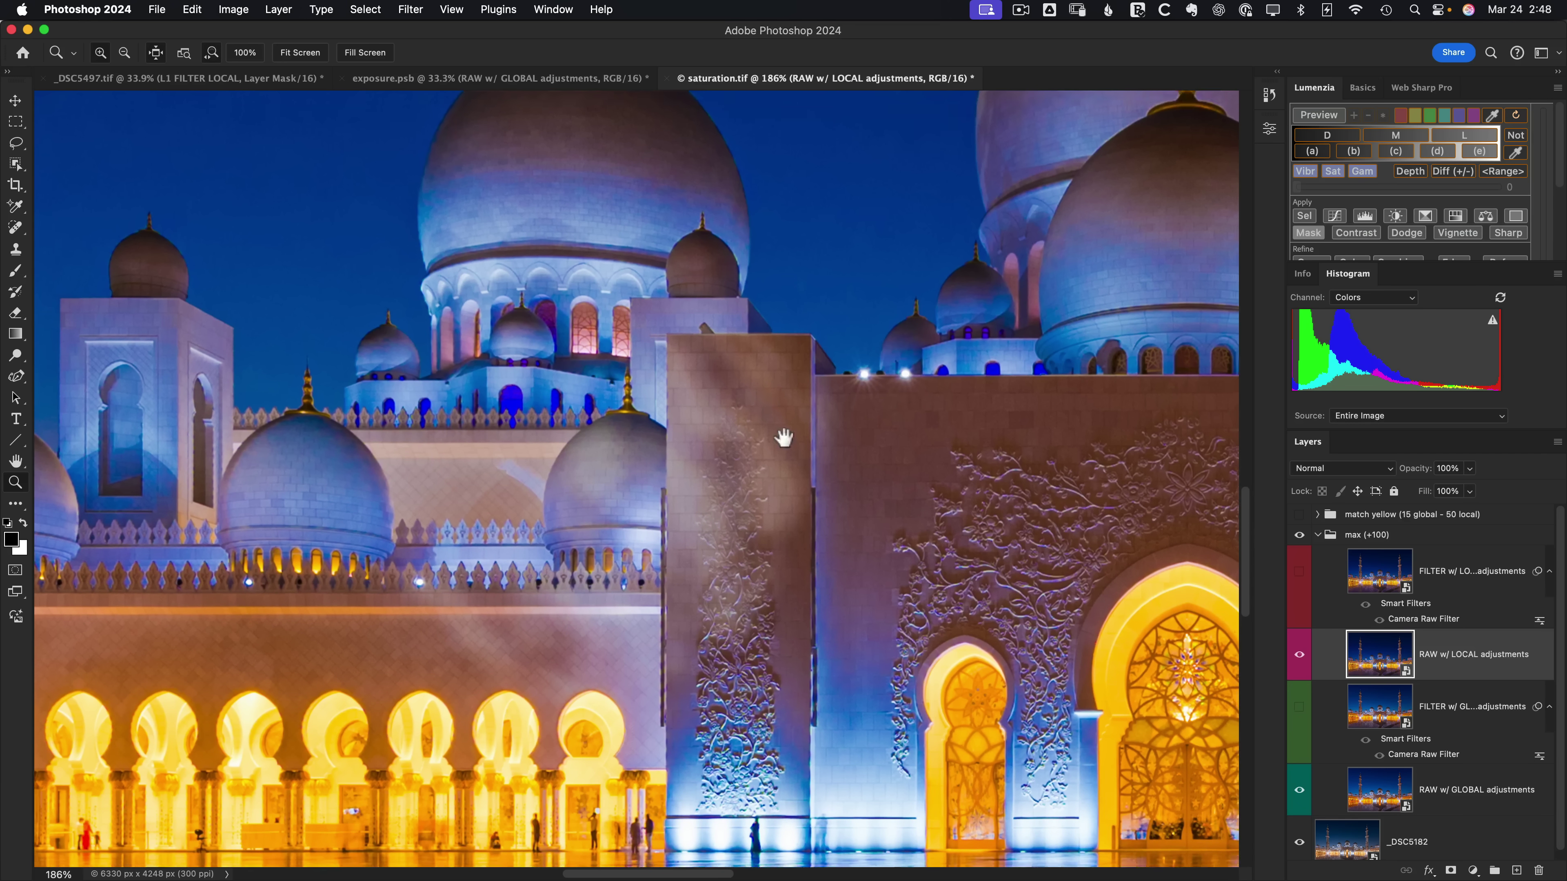
click(887, 496)
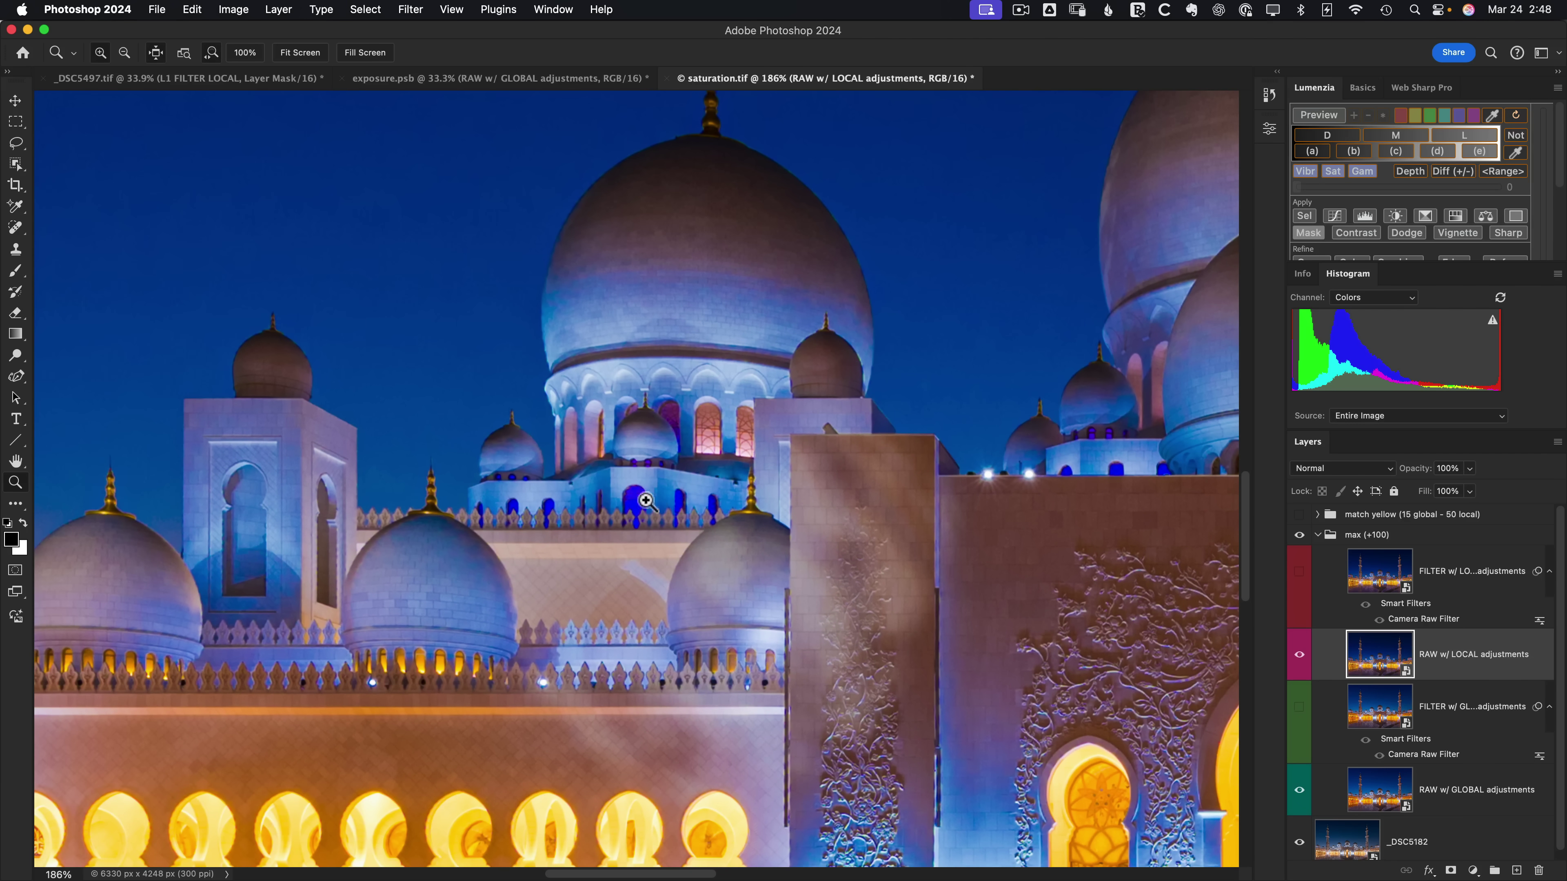
click(1300, 655)
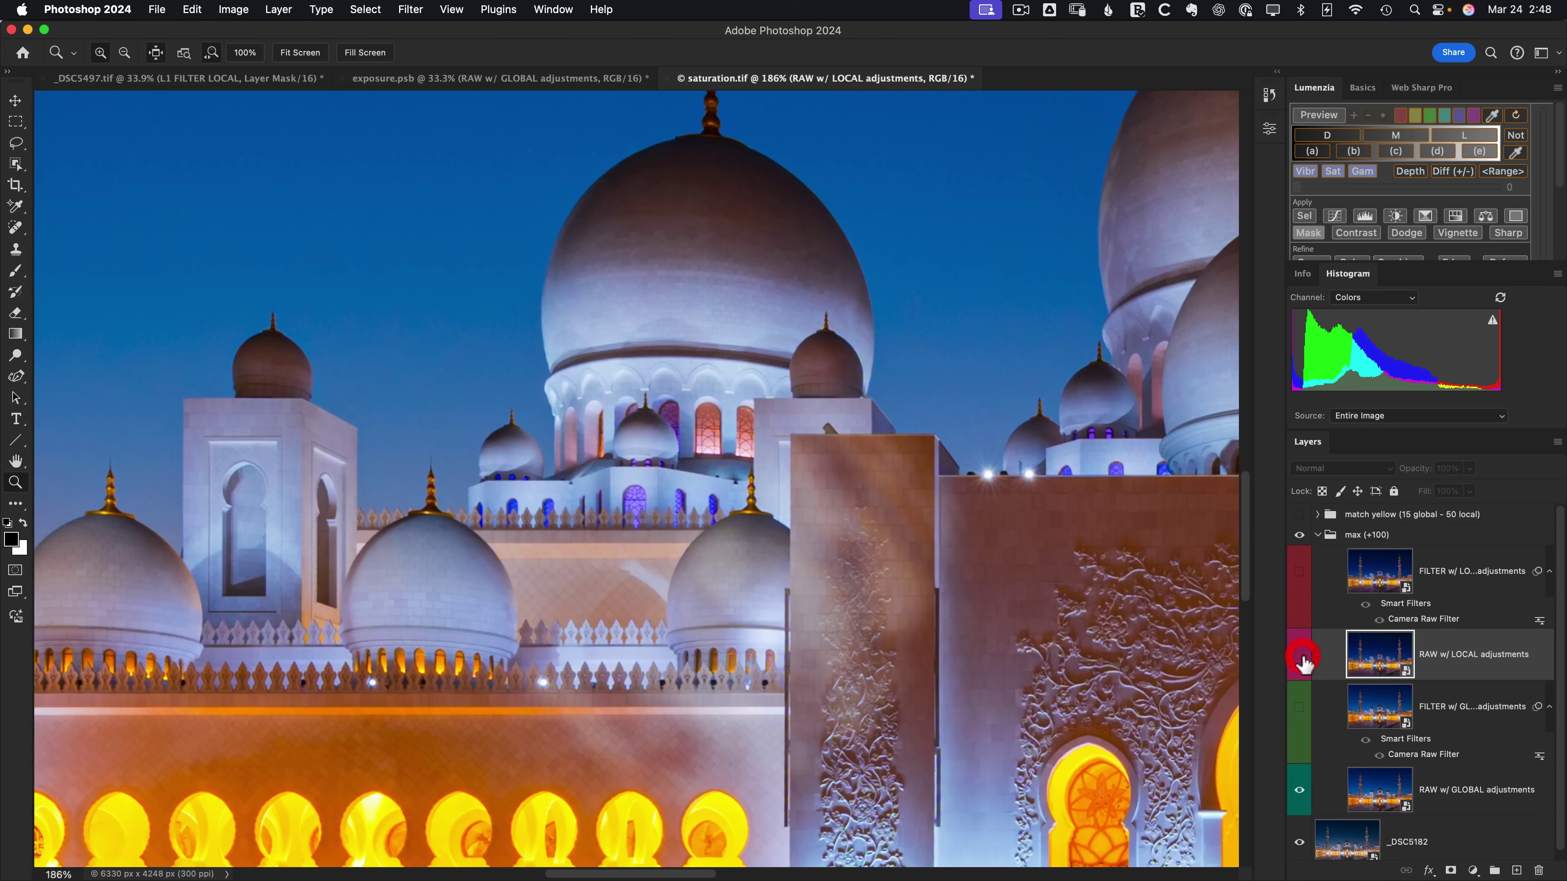
click(1301, 655)
click(1301, 655)
click(1301, 655)
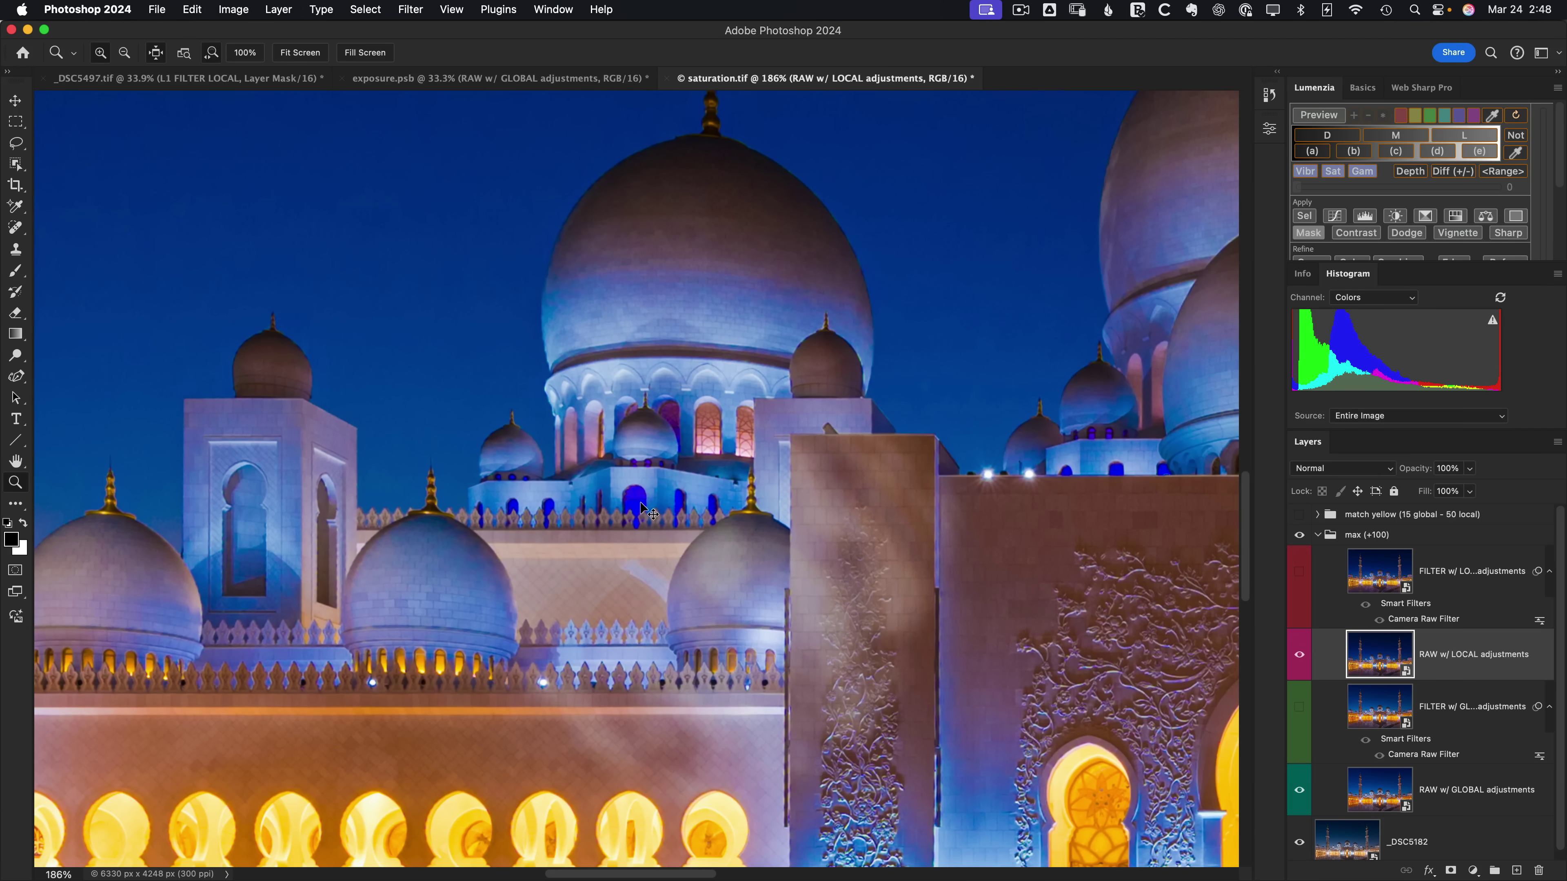
key(super+0)
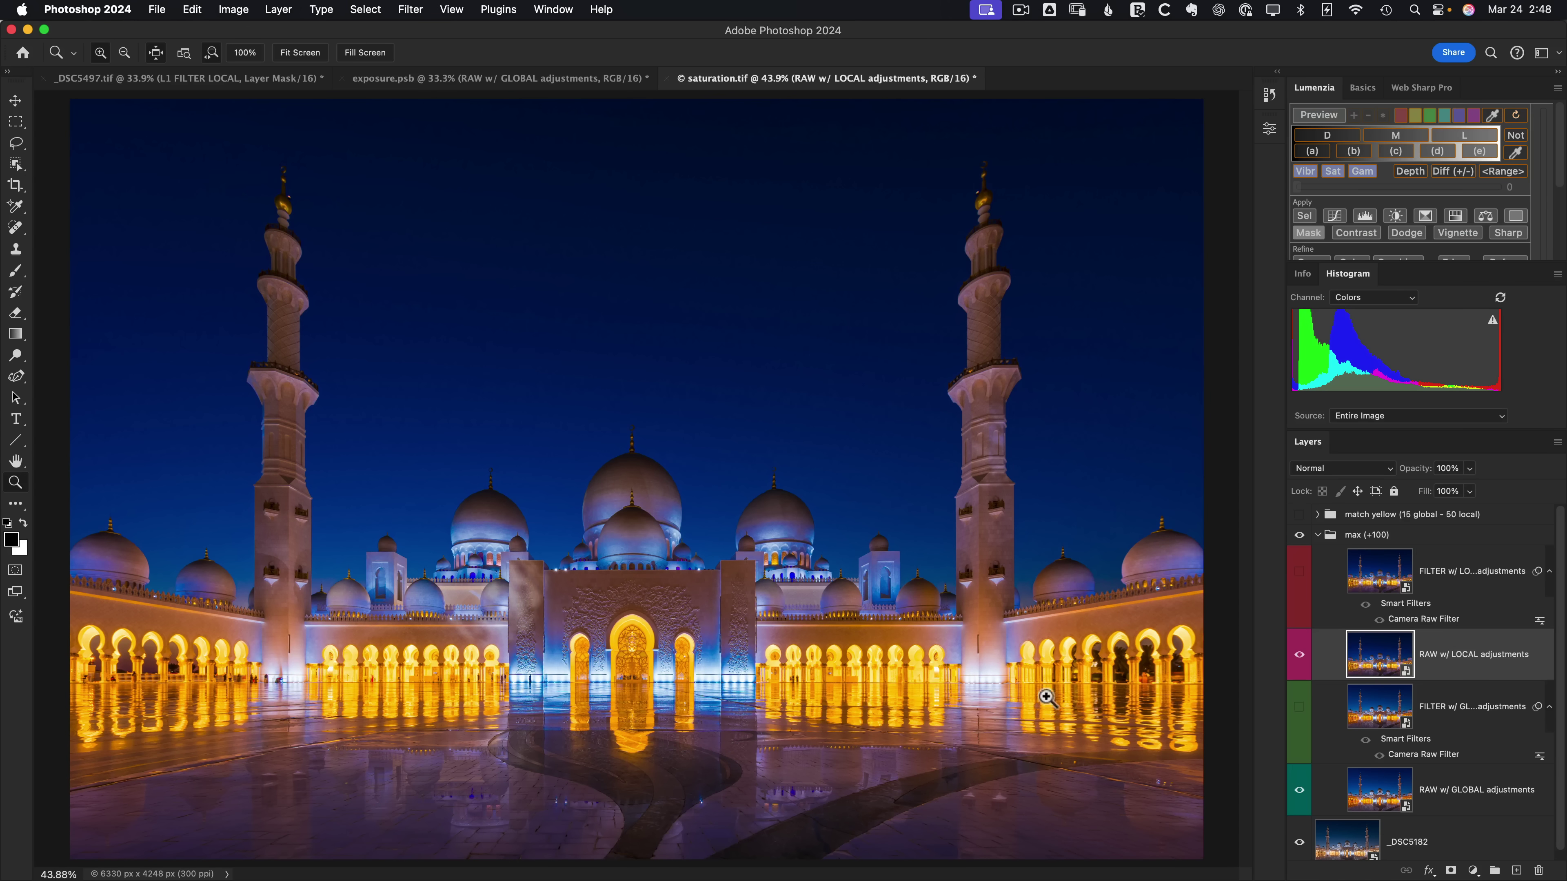
click(1300, 791)
click(1299, 655)
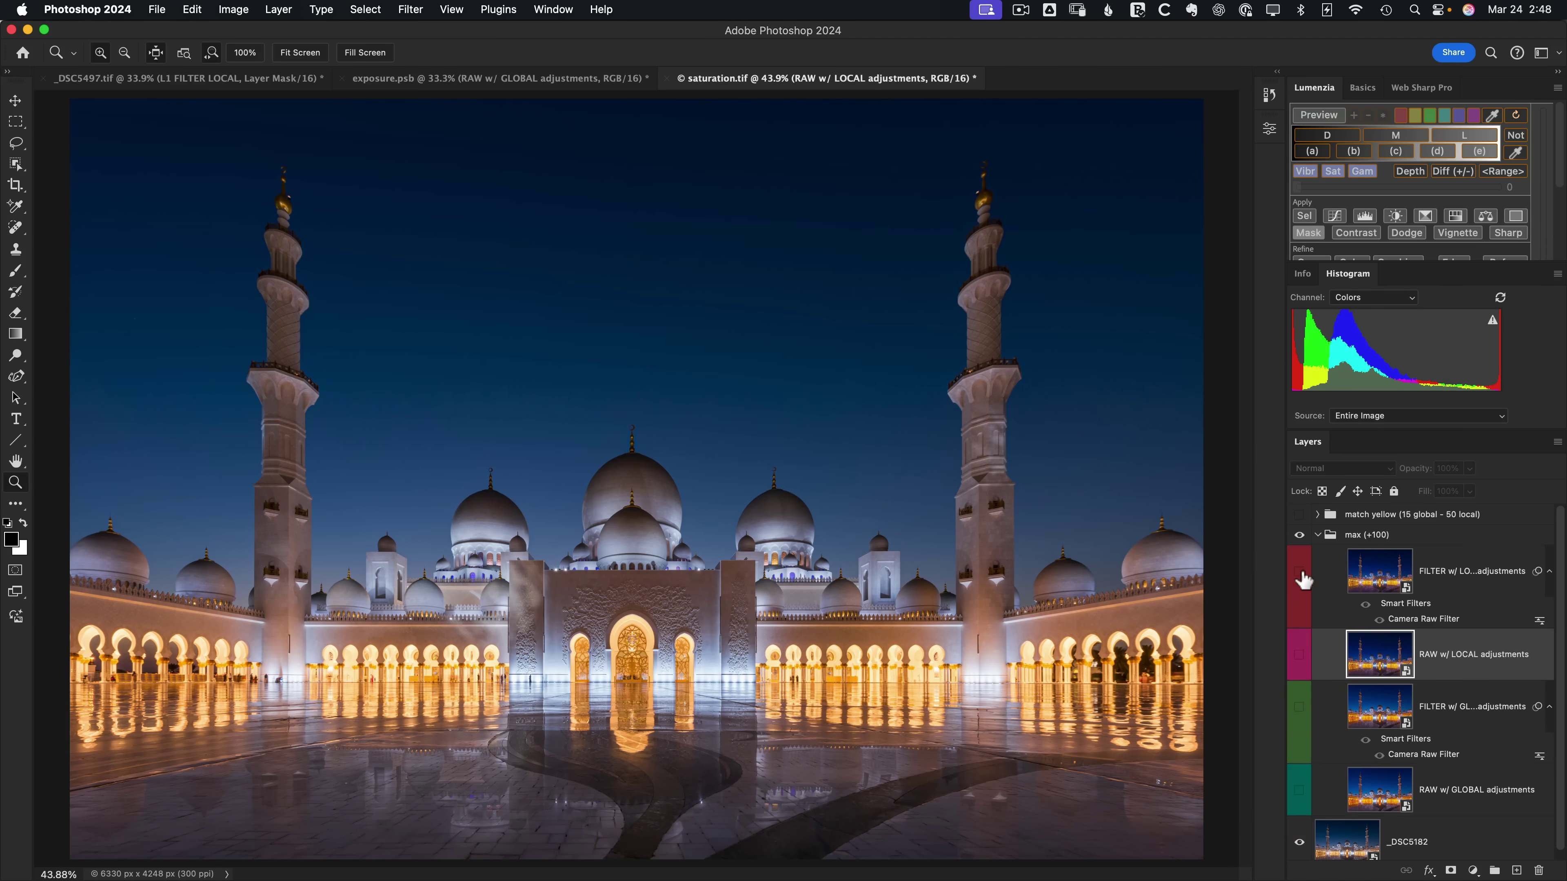
click(1302, 575)
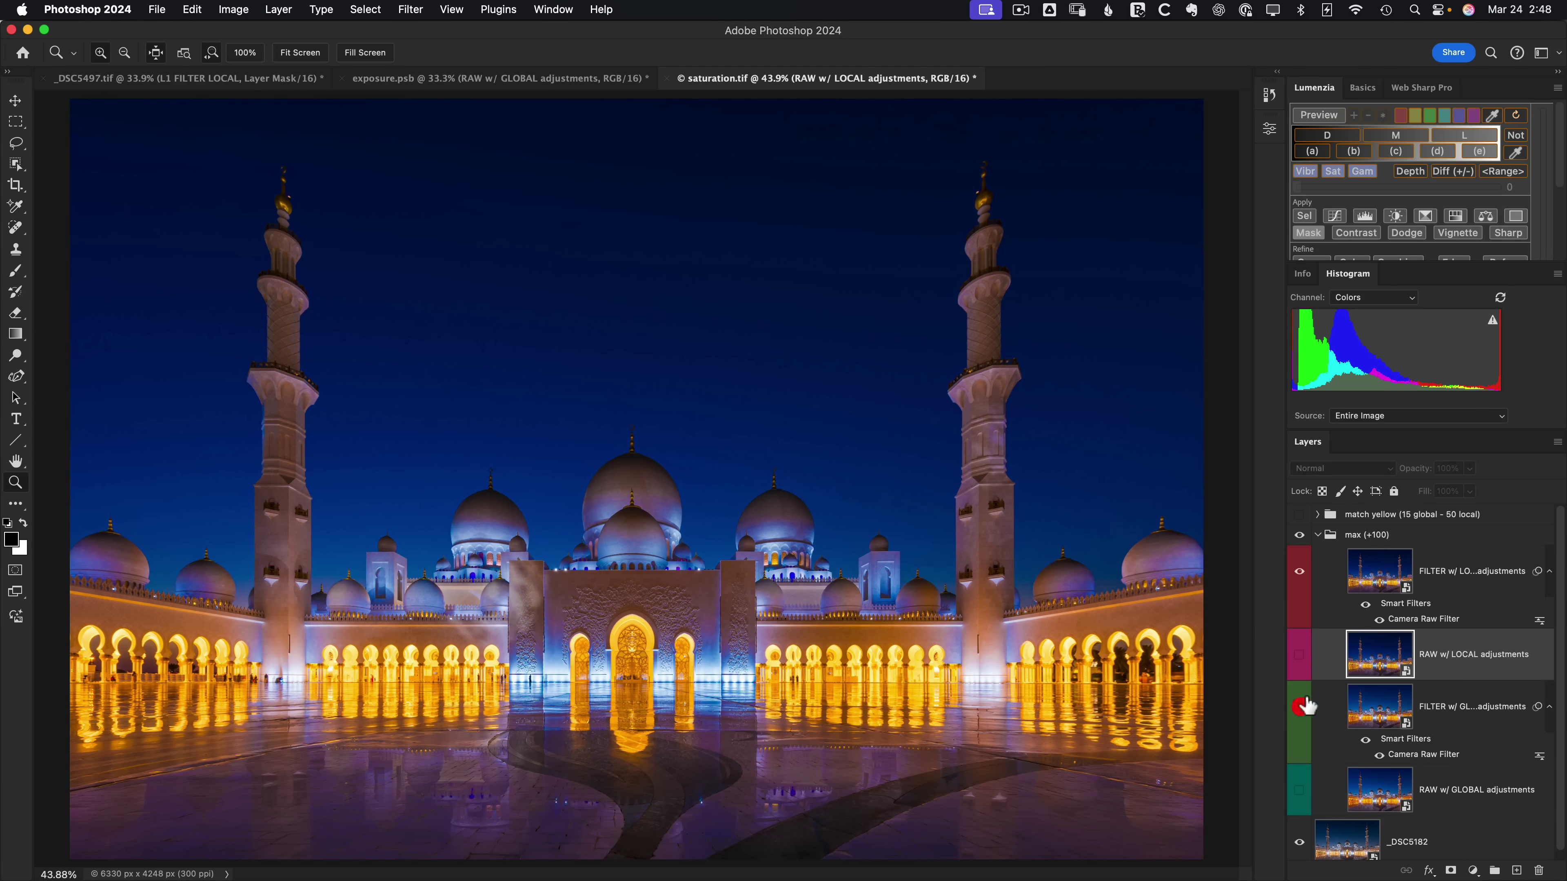
click(1300, 572)
click(1299, 574)
click(1299, 574)
click(1300, 574)
click(1299, 574)
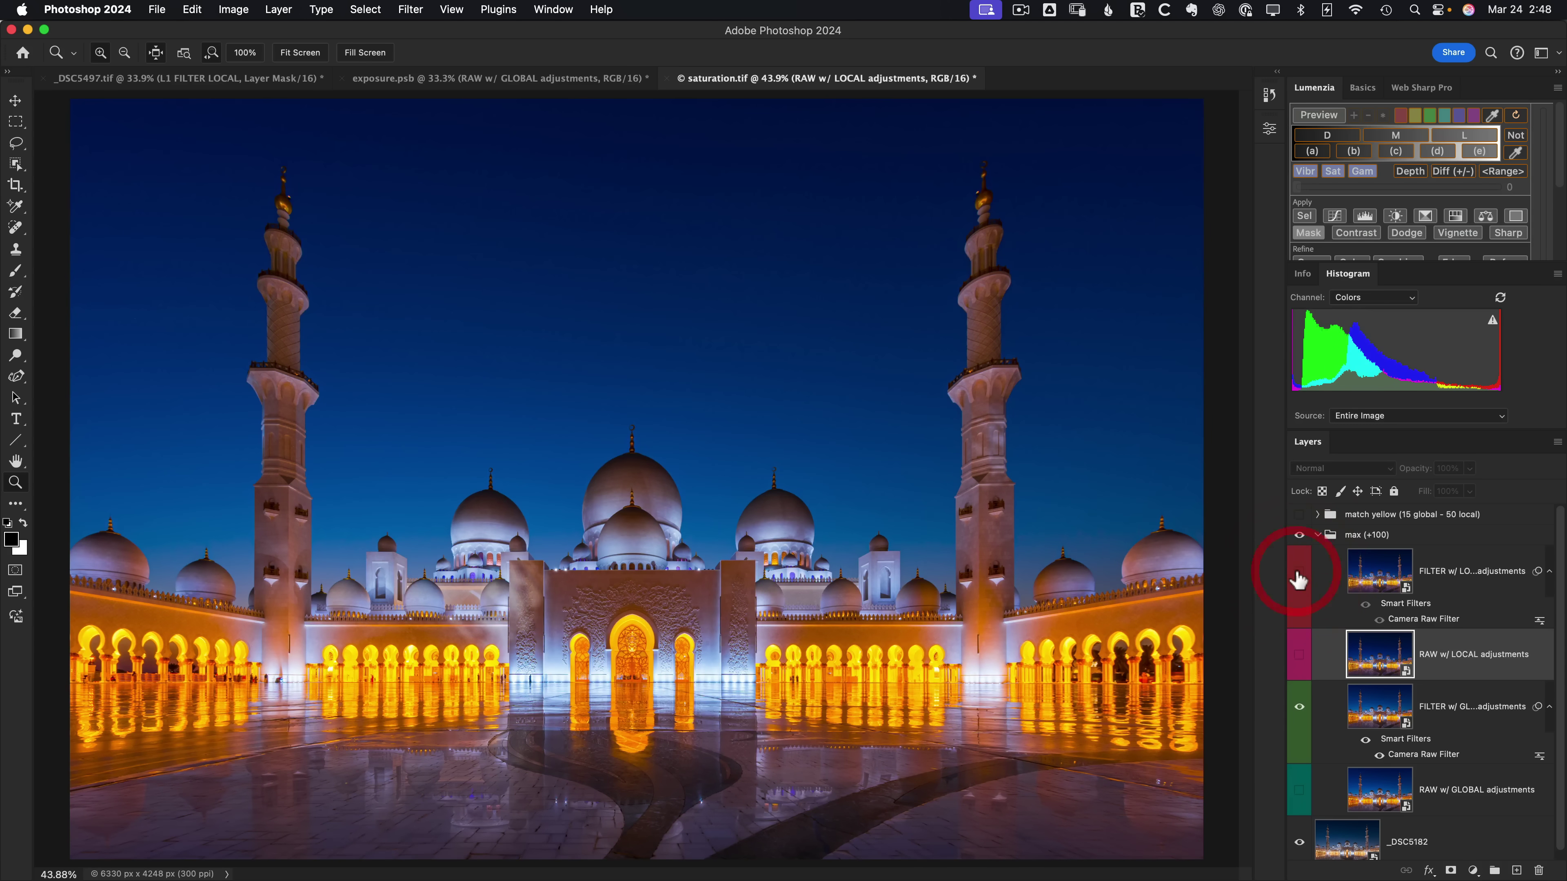
click(1299, 575)
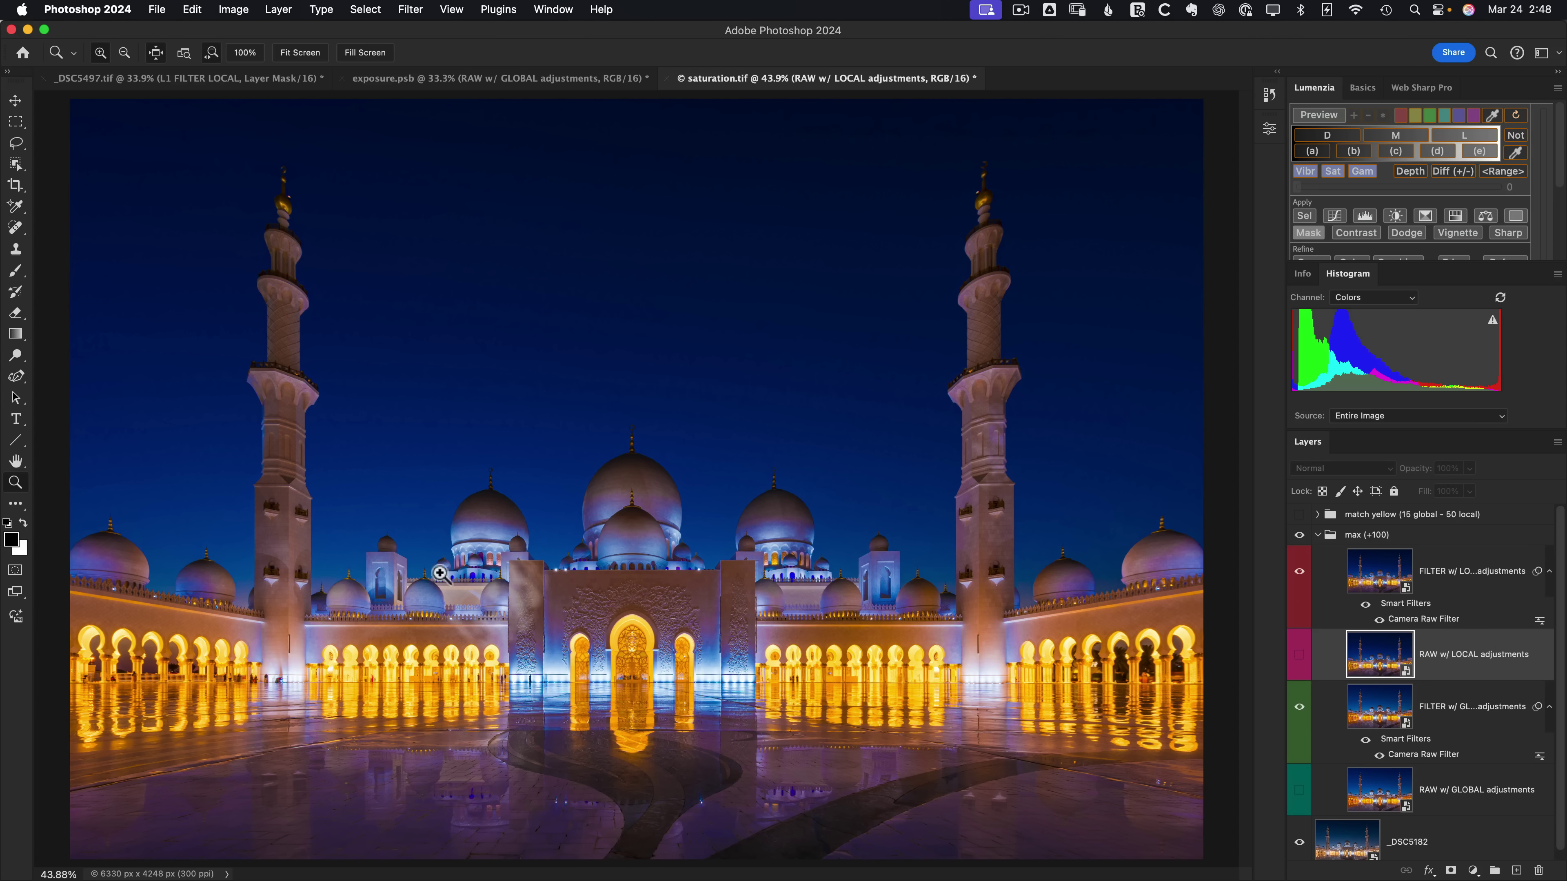
click(1298, 572)
click(1298, 573)
click(1298, 572)
click(1299, 572)
Collapse and hide the max (+100) group, then expand and show the match yellow group
click(1317, 534)
click(1299, 535)
click(1317, 514)
click(1300, 514)
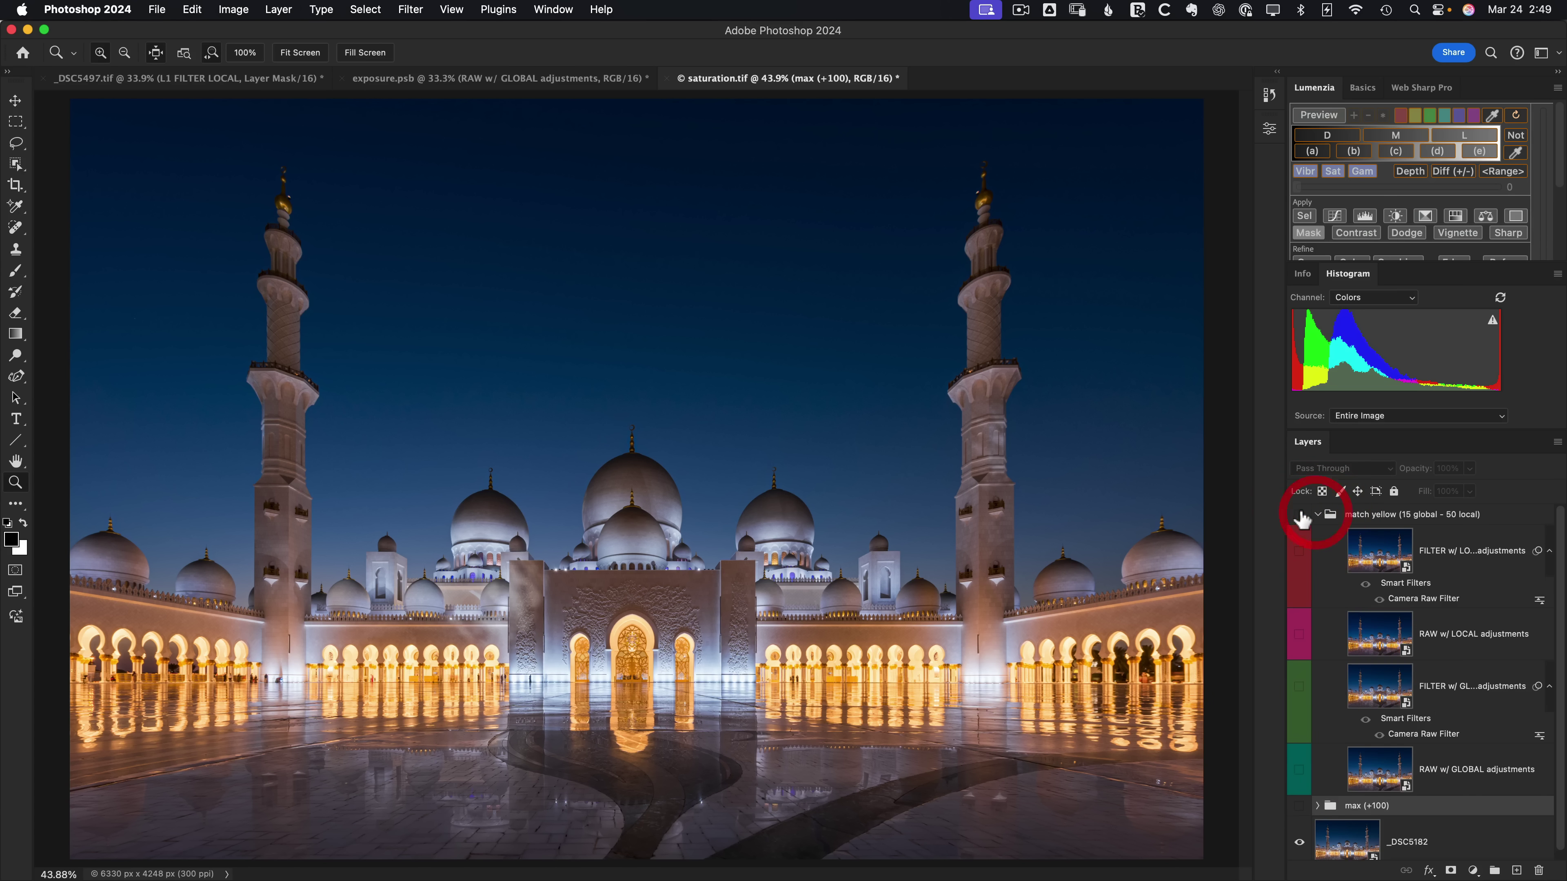
Flip the RAW w/ GLOBAL adjustments layer on and off to compare, leaving it visible
click(1299, 772)
click(1300, 772)
click(1300, 772)
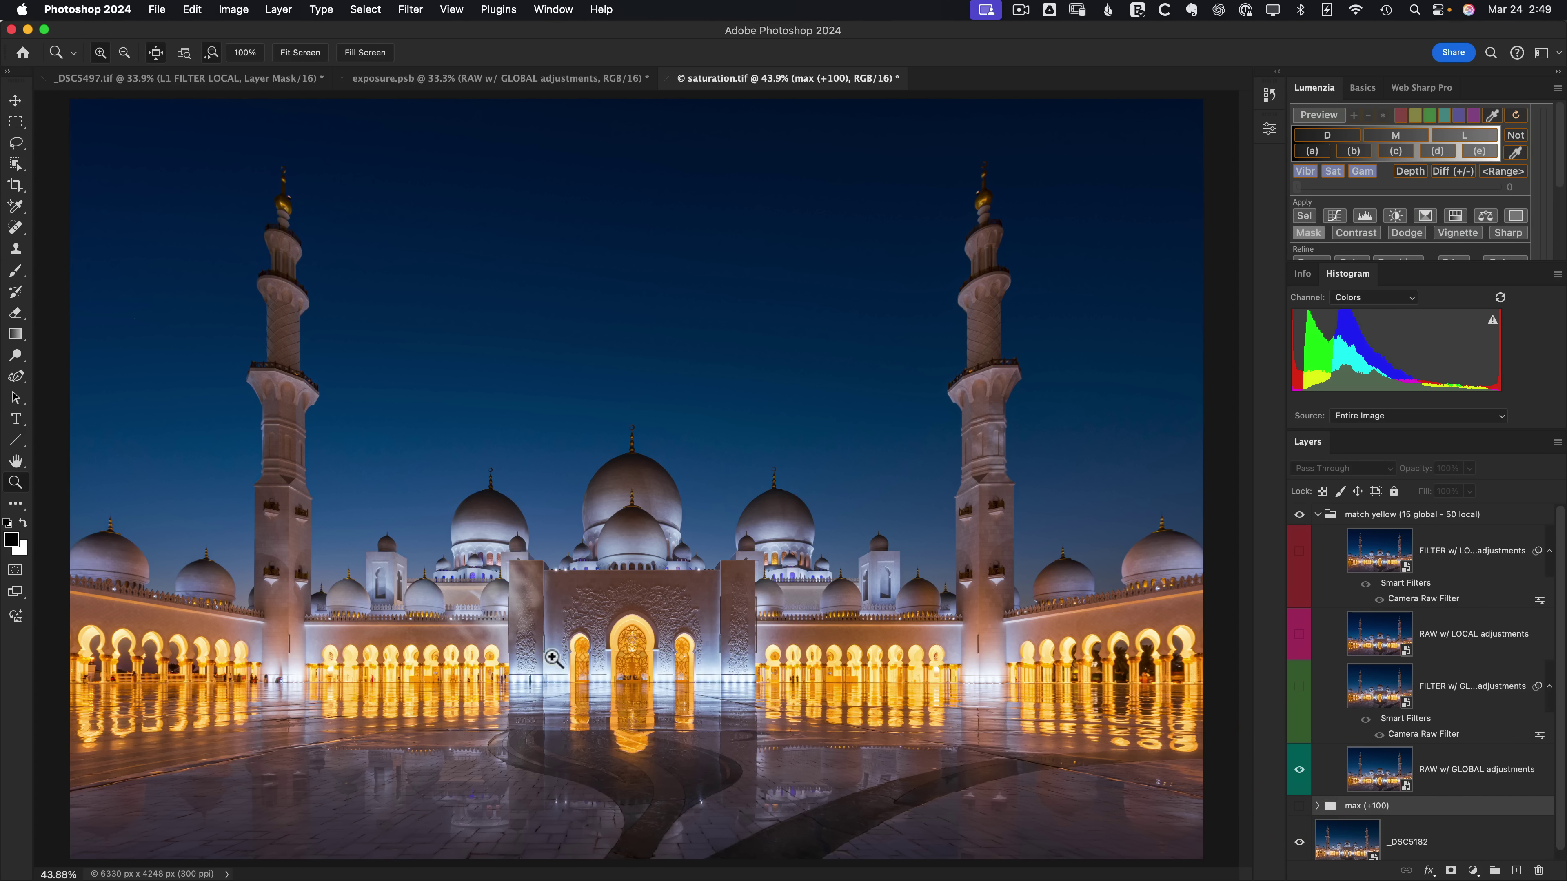
click(1298, 773)
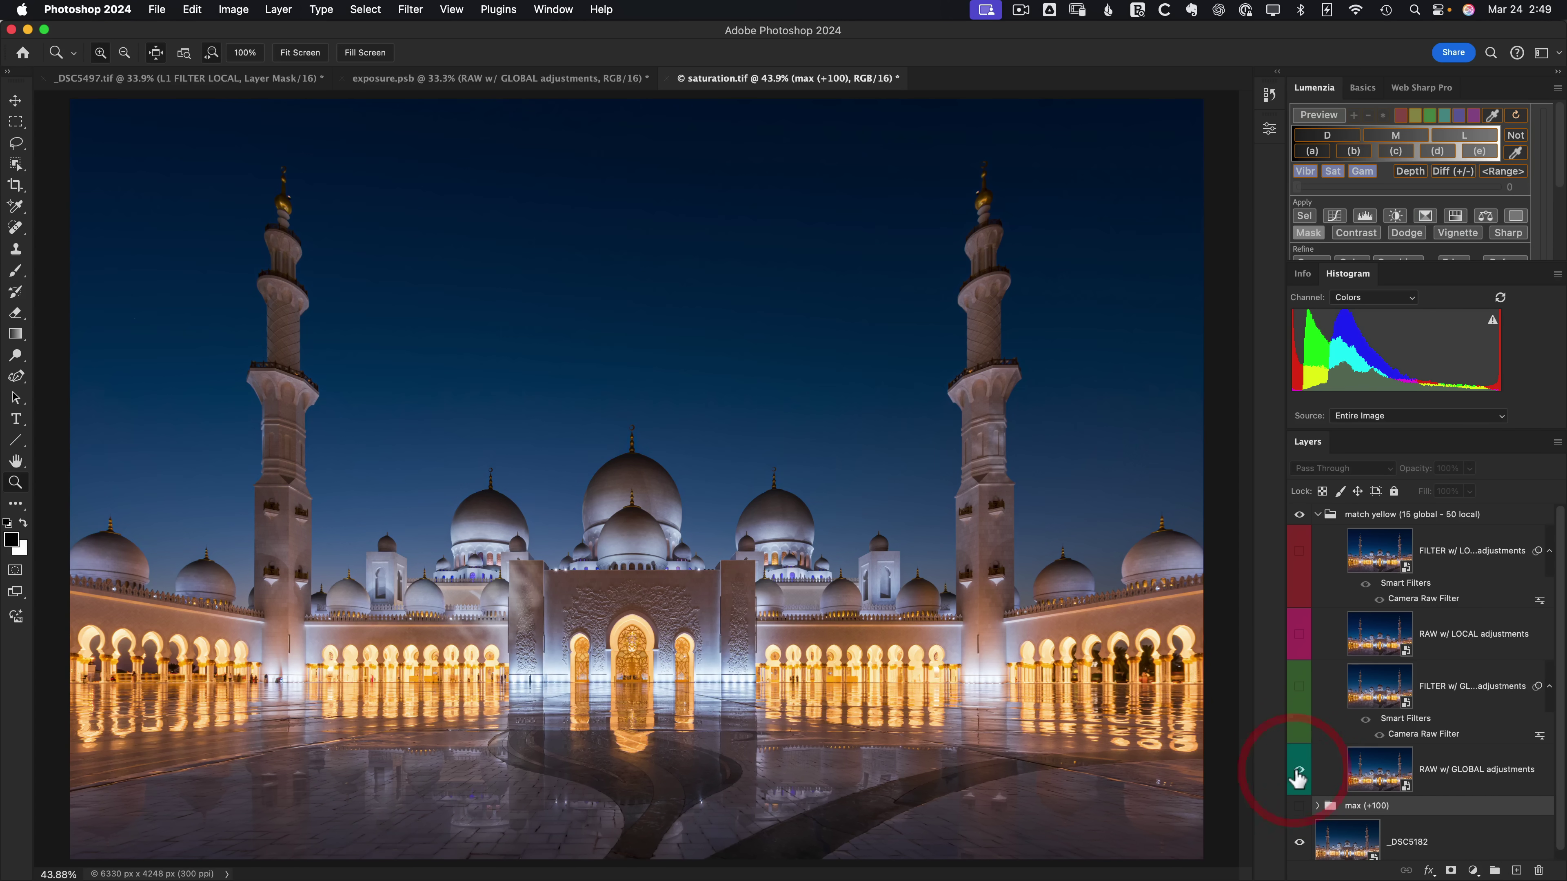
click(1298, 773)
click(1298, 773)
click(1298, 772)
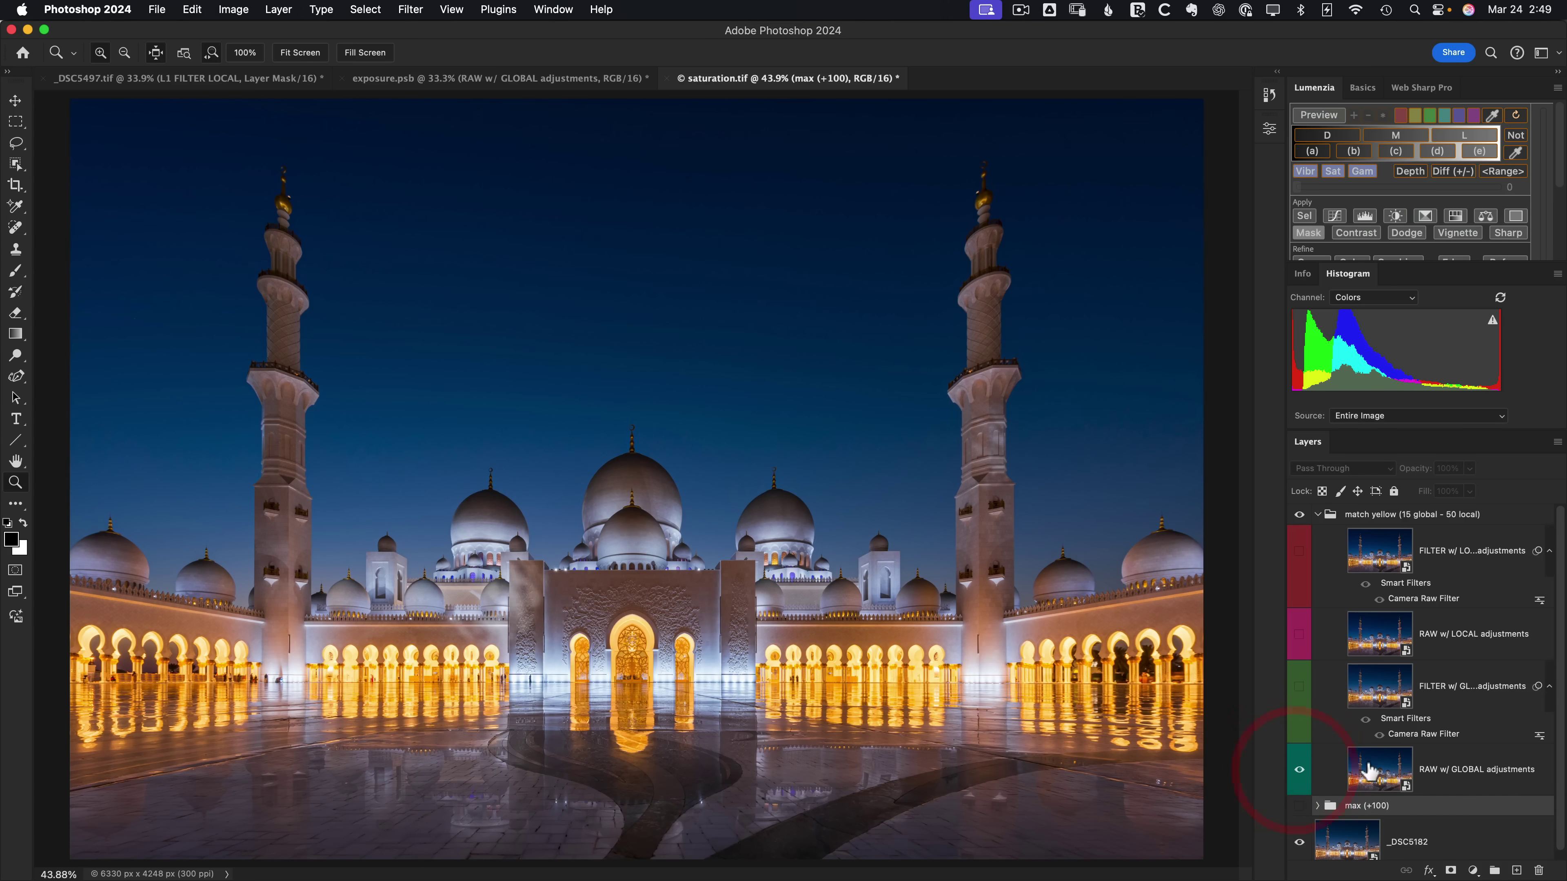
Open the RAW w/ GLOBAL layer's Camera Raw settings, then cancel and discard changes
click(1384, 776)
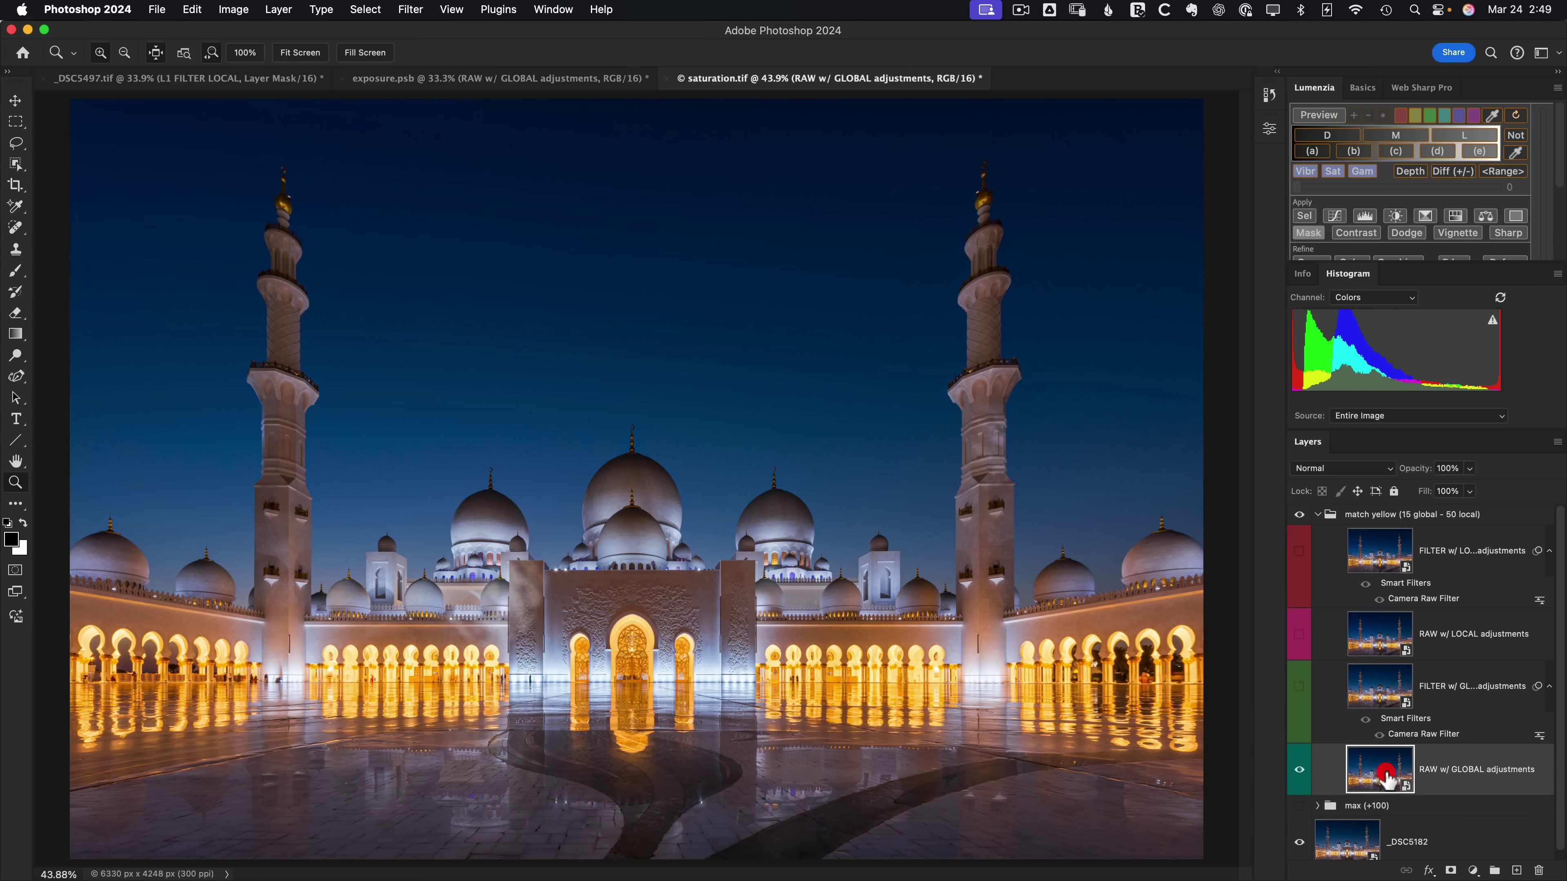
double_click(1380, 770)
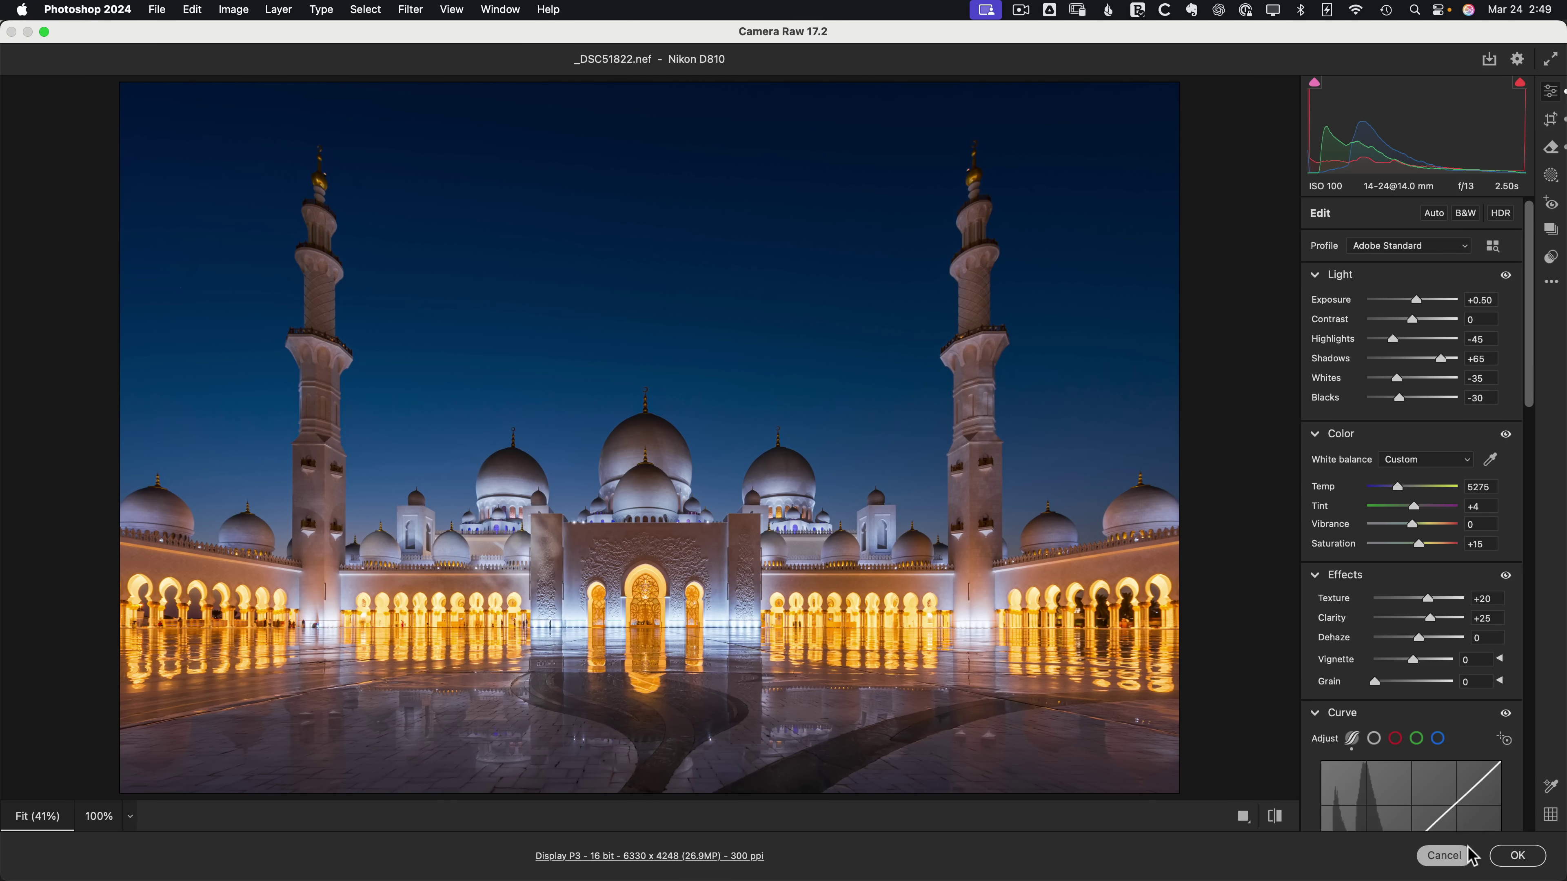
click(1444, 855)
click(929, 379)
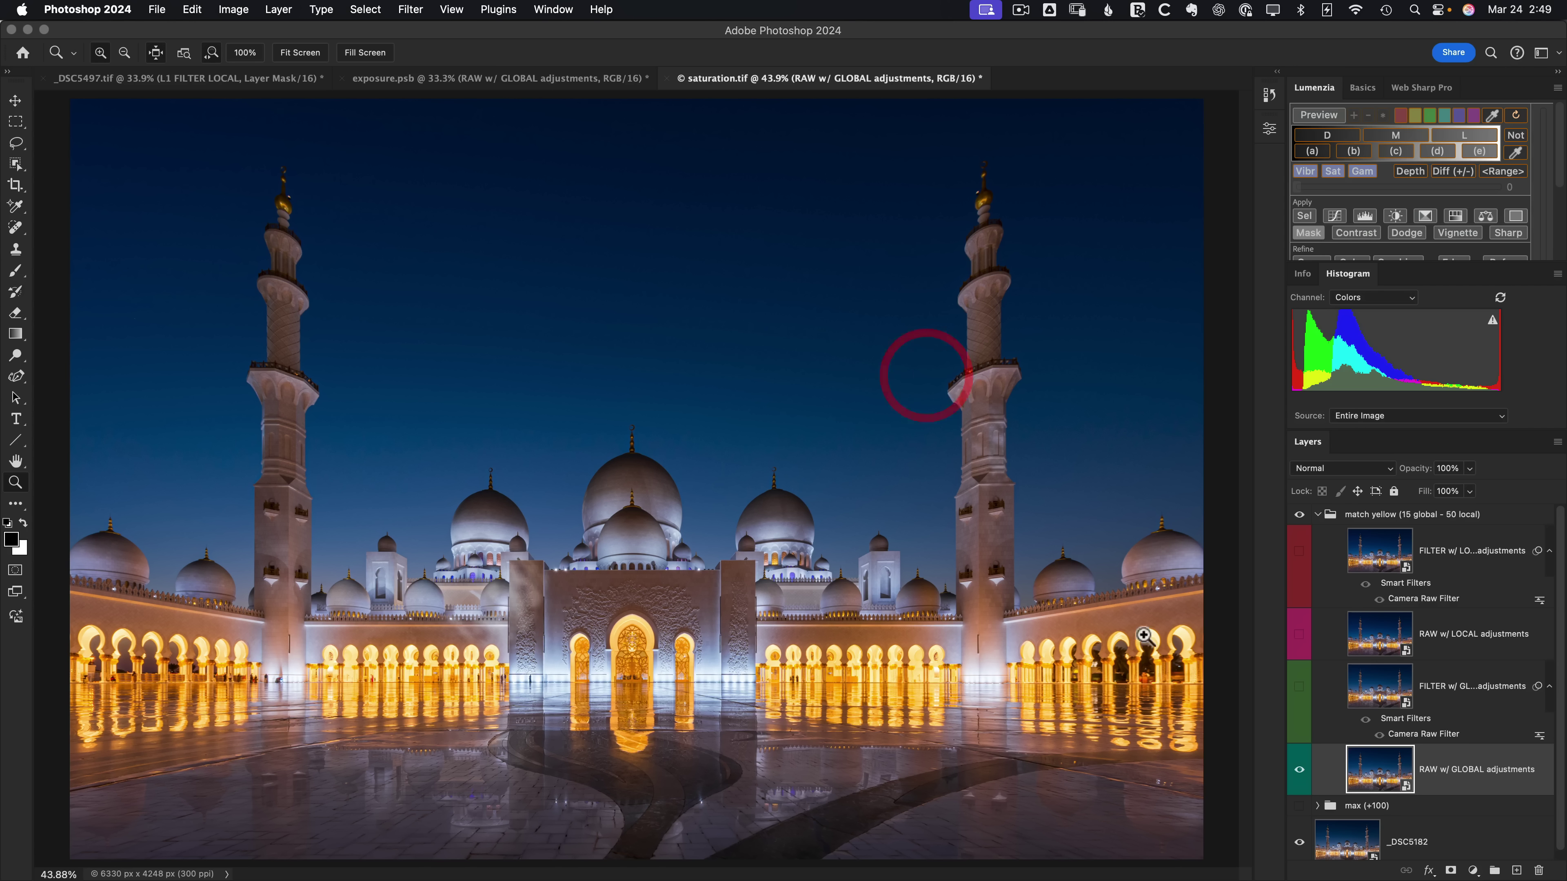
Show the FILTER w/ GLOBAL adjustments layer and toggle it repeatedly to compare
click(1380, 690)
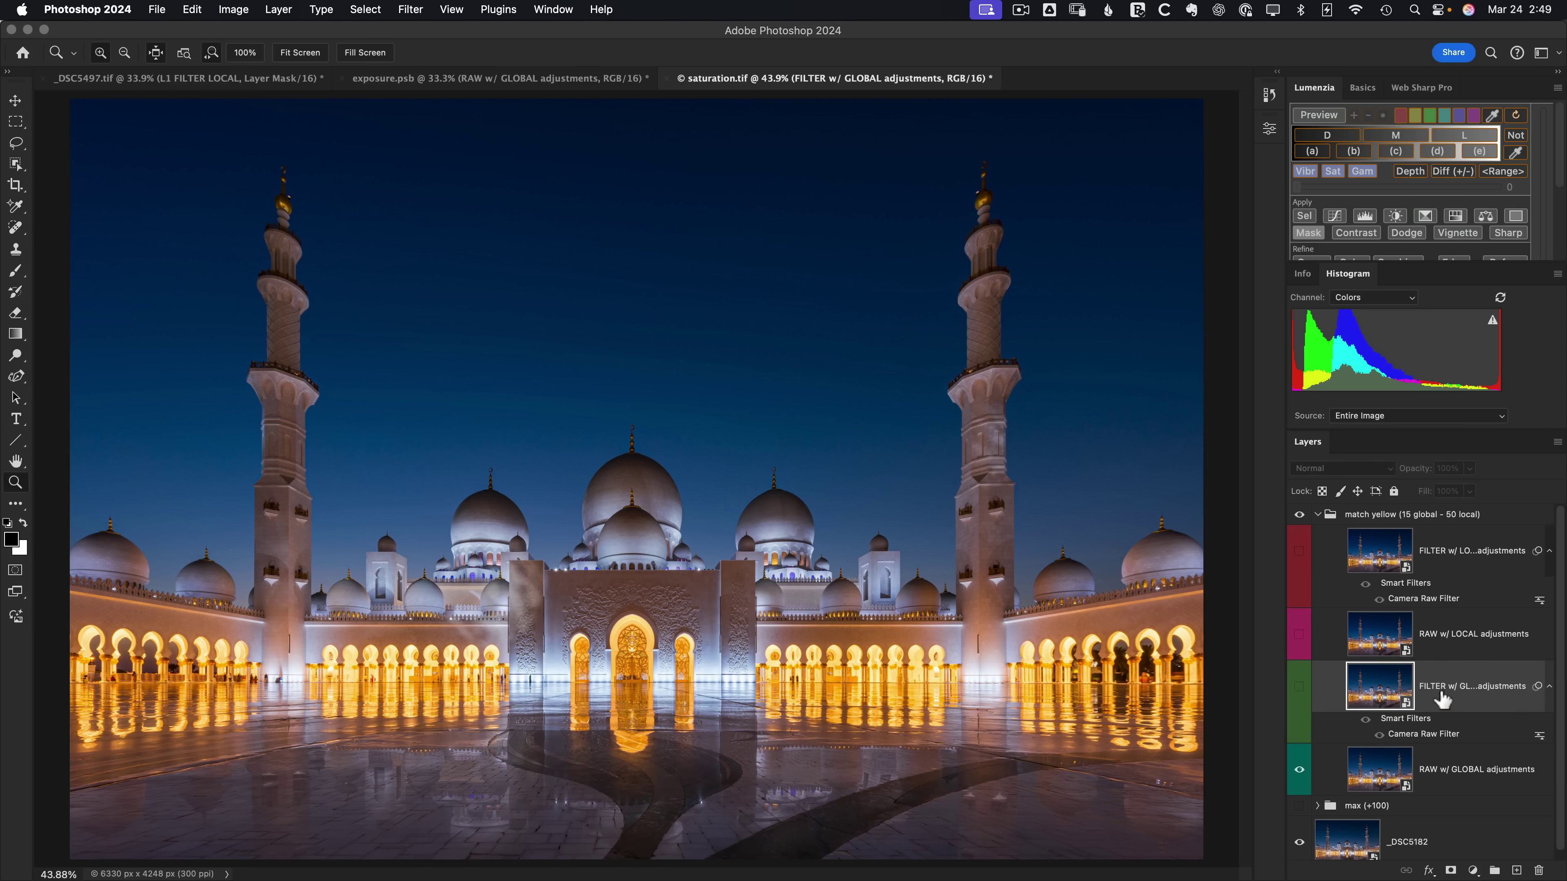
click(1301, 688)
click(1300, 688)
click(1301, 687)
click(1301, 688)
click(1301, 687)
click(1301, 688)
click(1301, 688)
click(1301, 688)
click(1301, 687)
Recheck the global filter layer's effect, then switch on the RAW w/ LOCAL adjustments layer
click(1300, 689)
click(1301, 689)
click(1300, 688)
click(1301, 689)
click(1300, 689)
click(1386, 640)
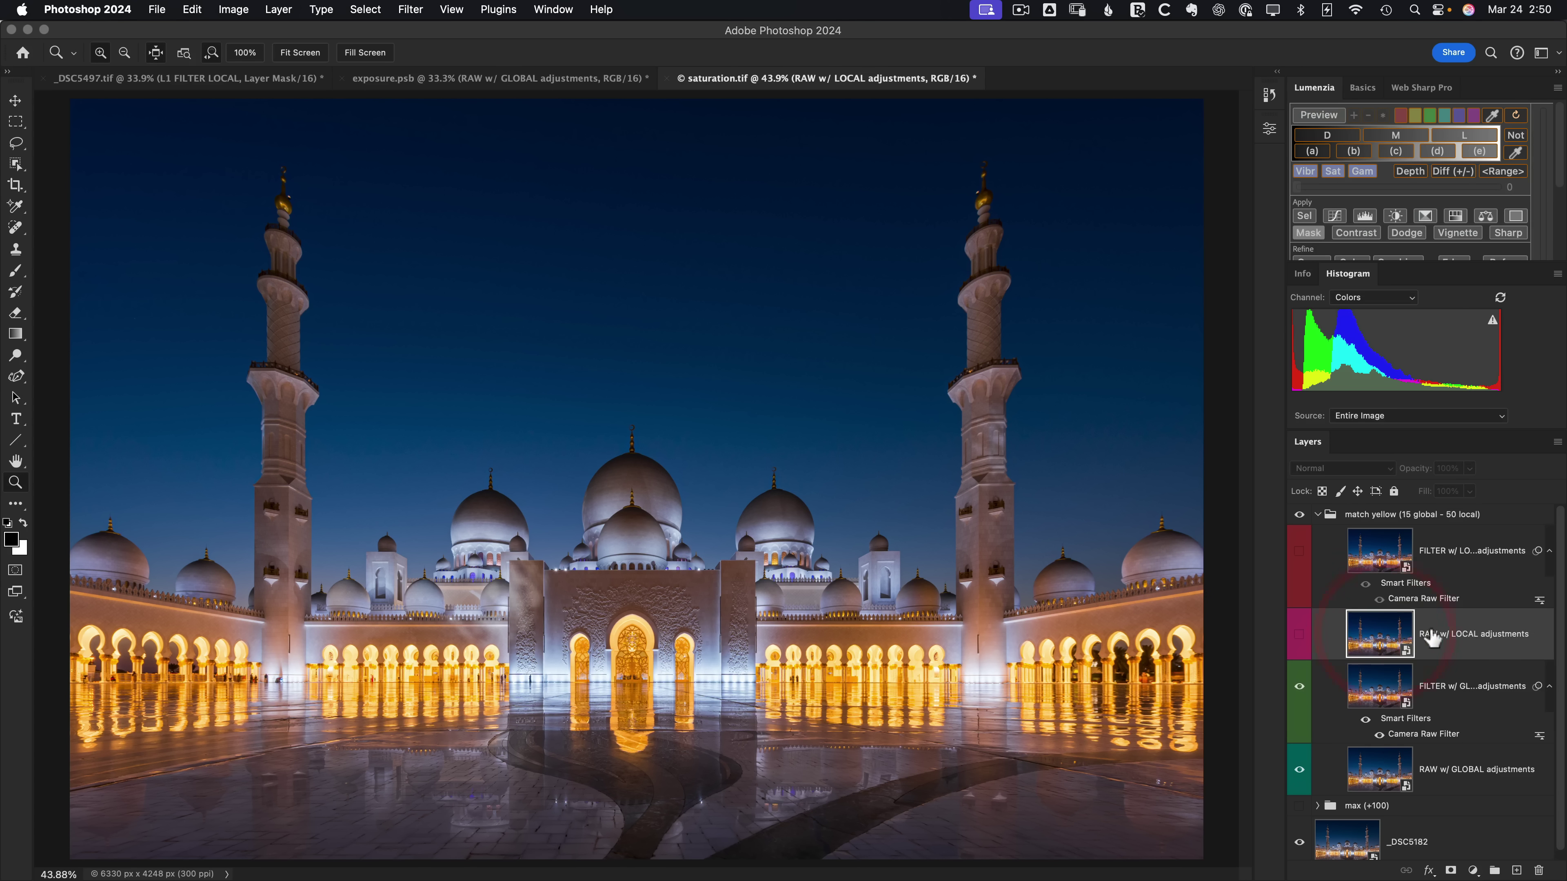
click(1298, 636)
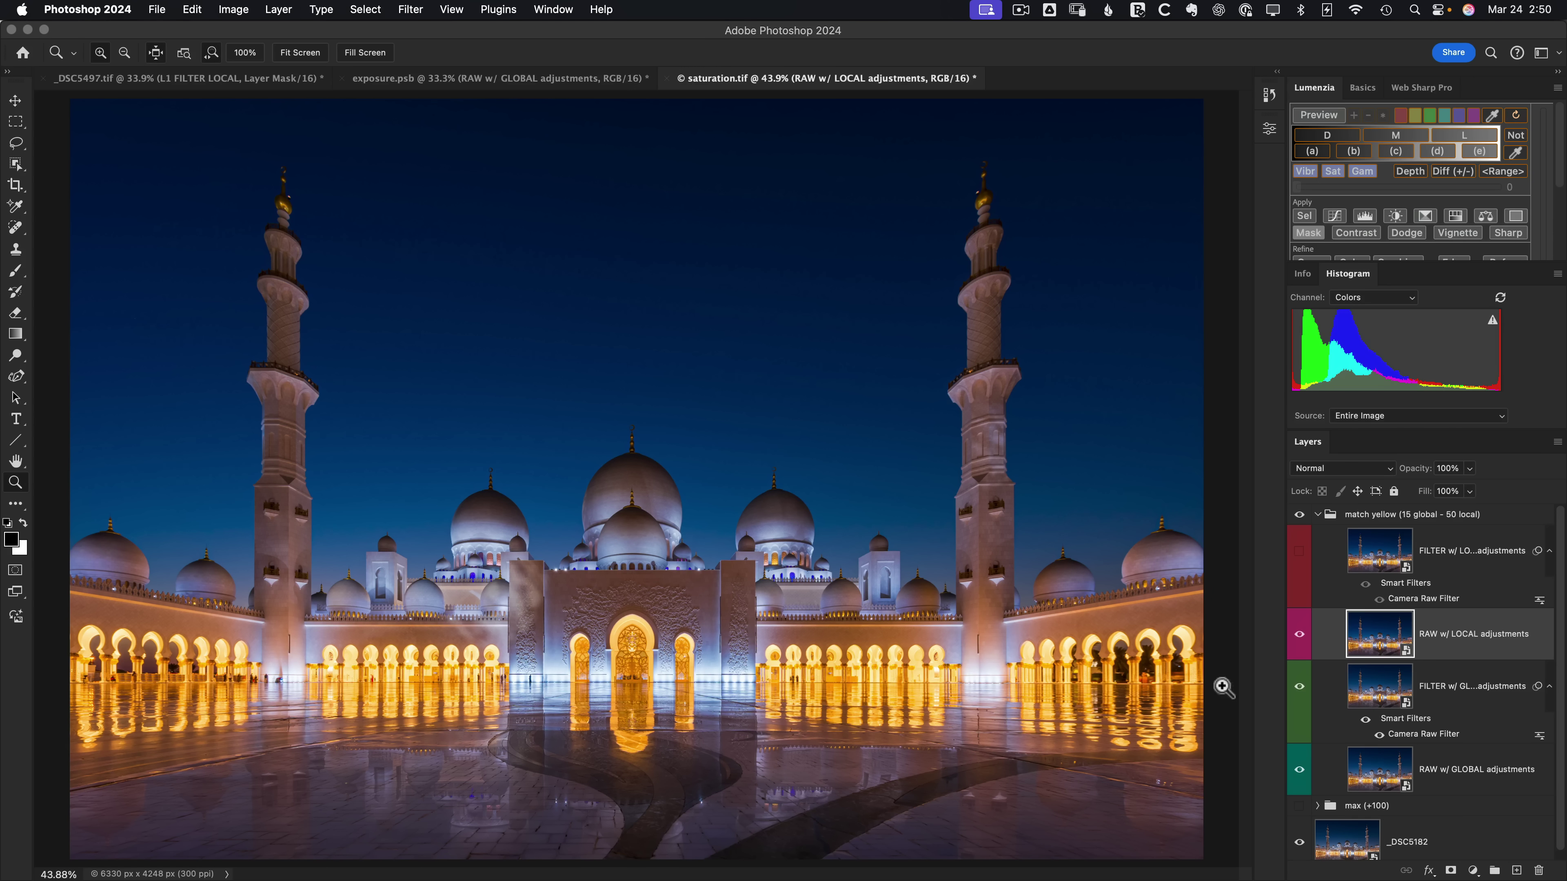
click(1379, 634)
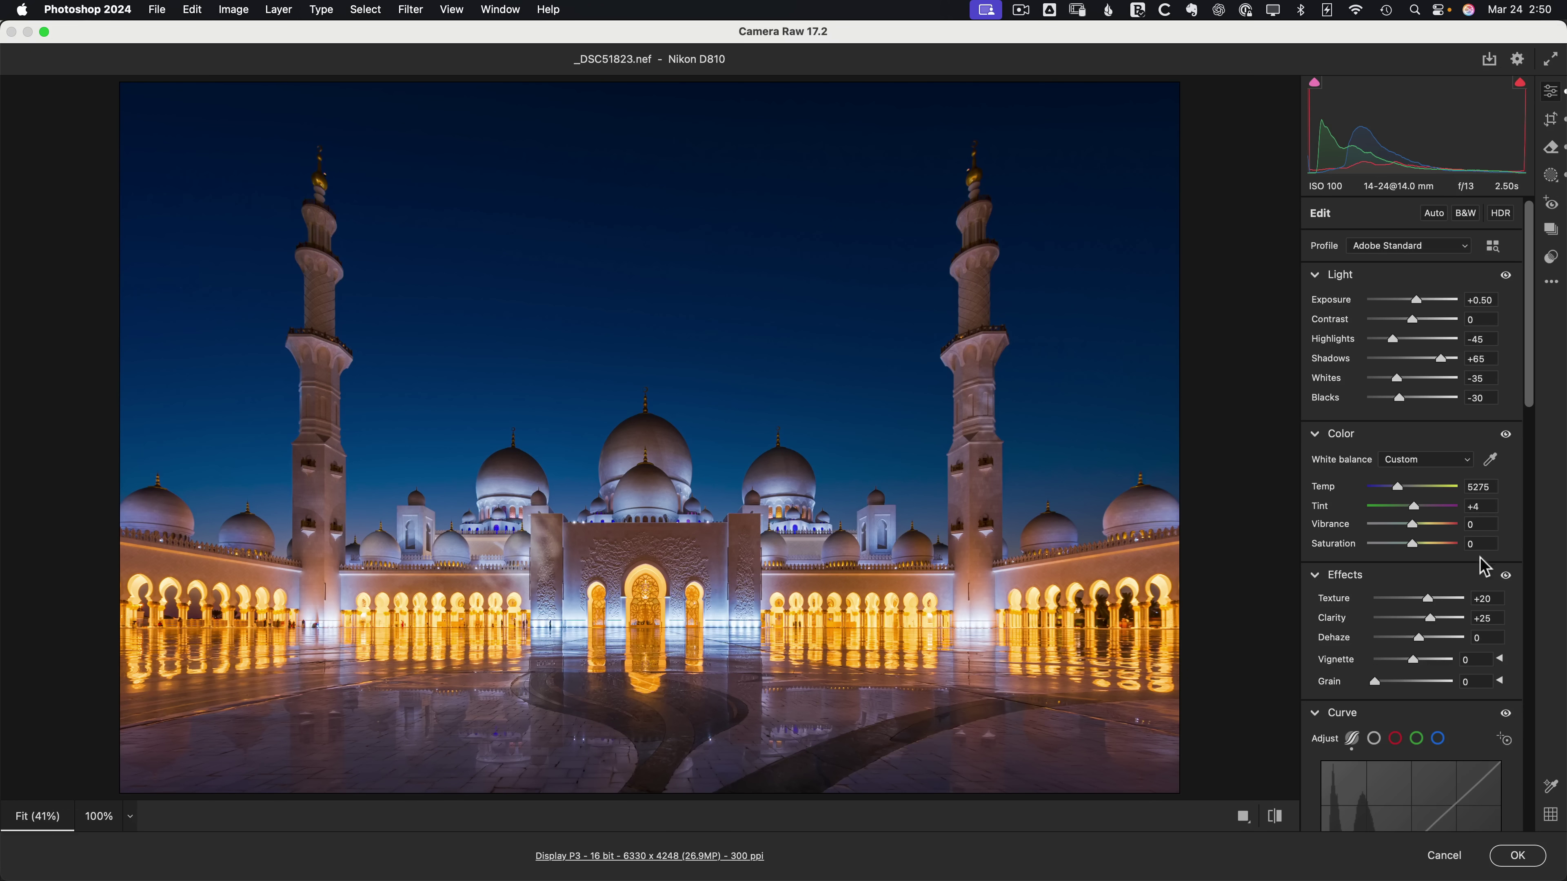
click(1555, 176)
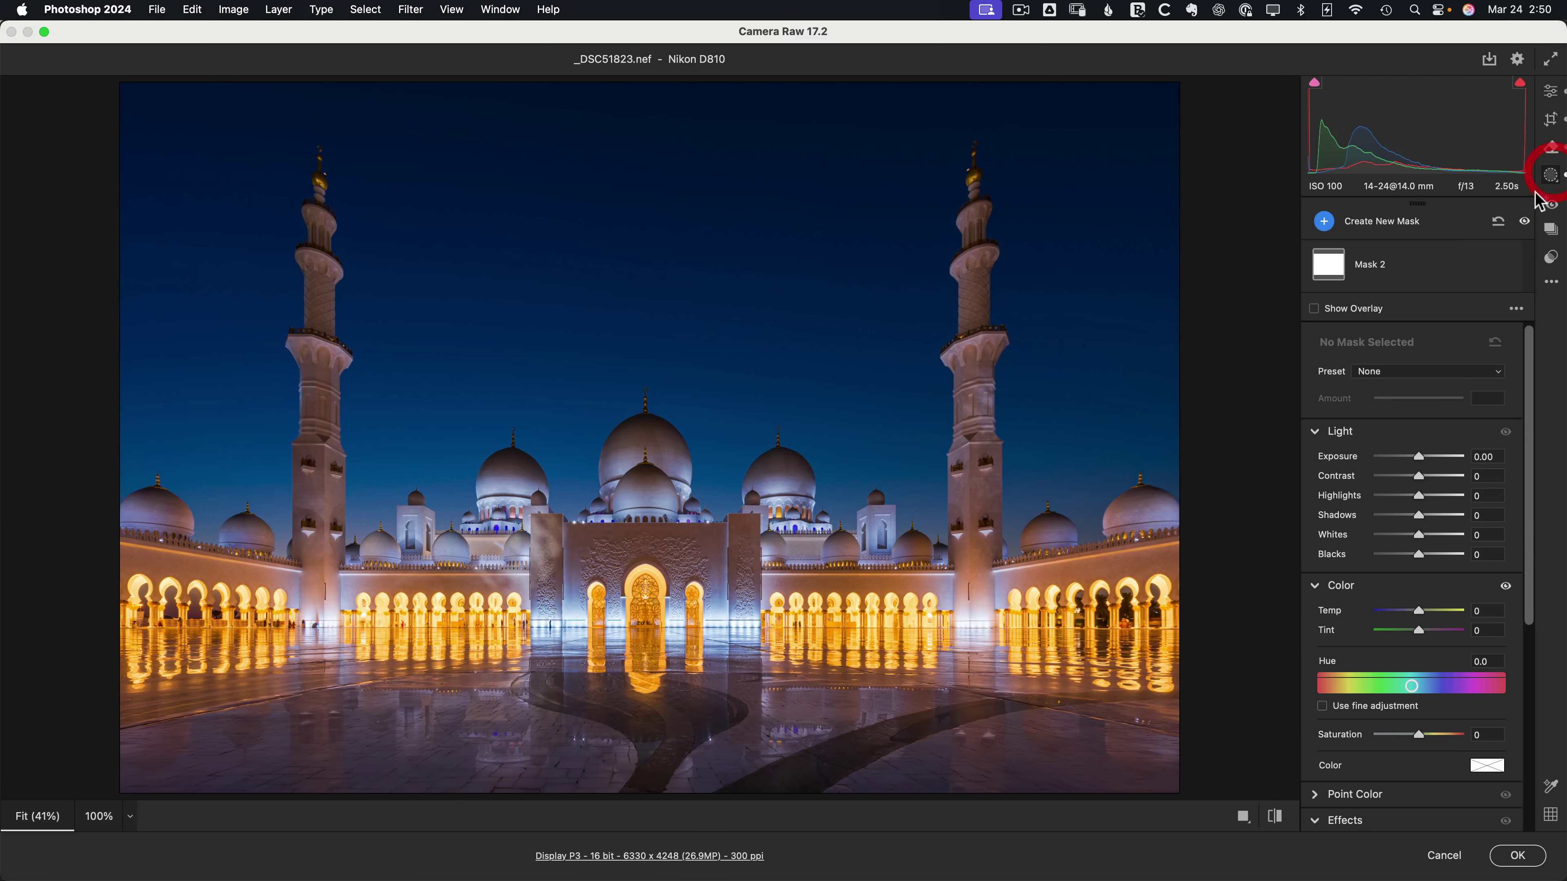
click(1328, 264)
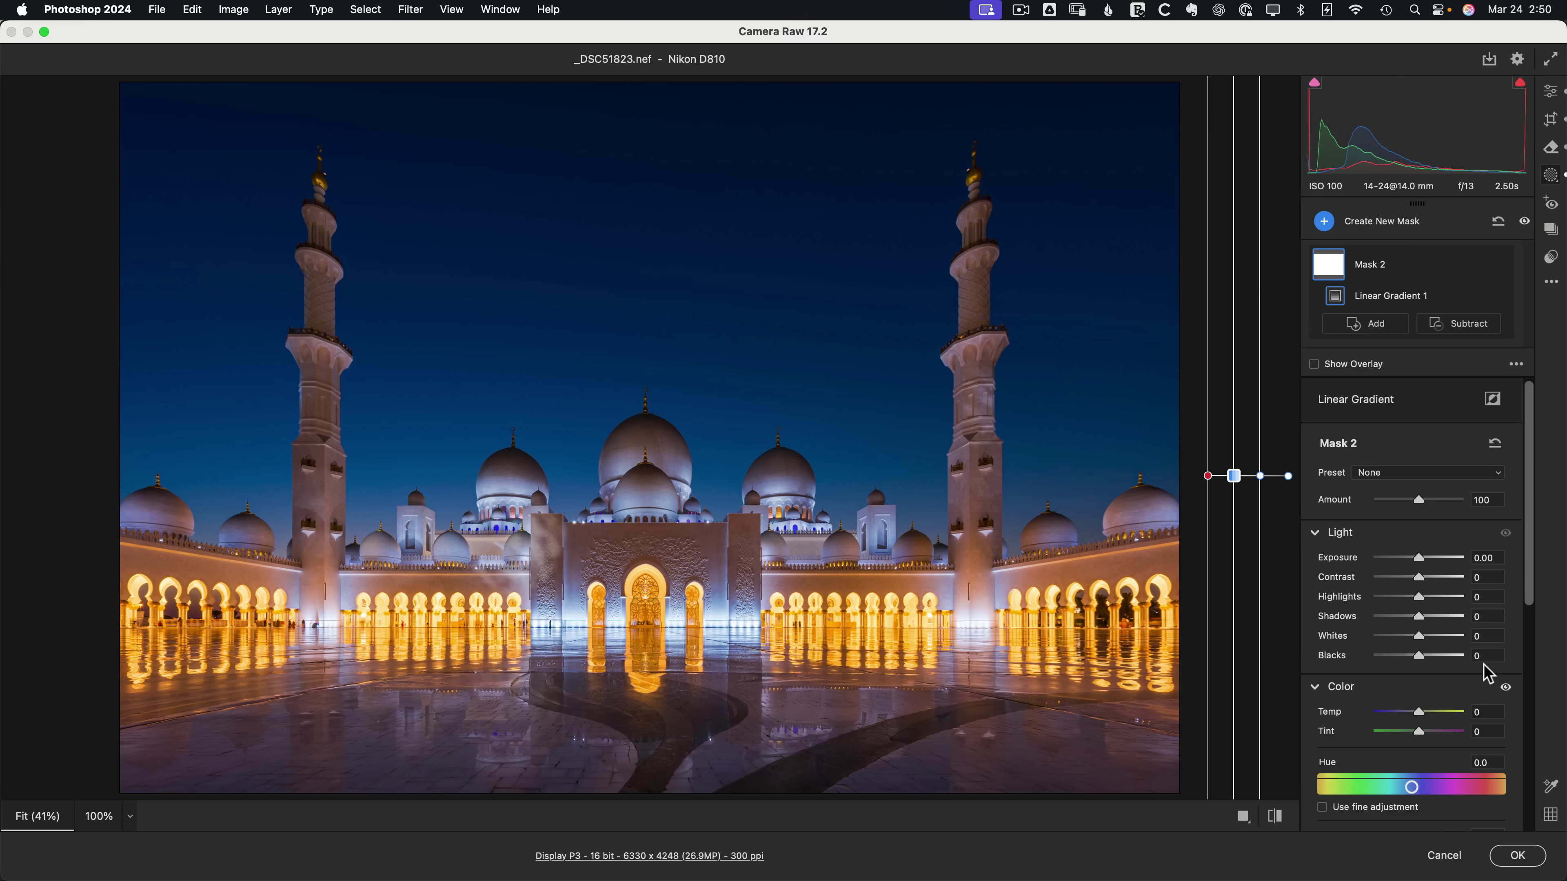
drag(1531, 593, 1536, 687)
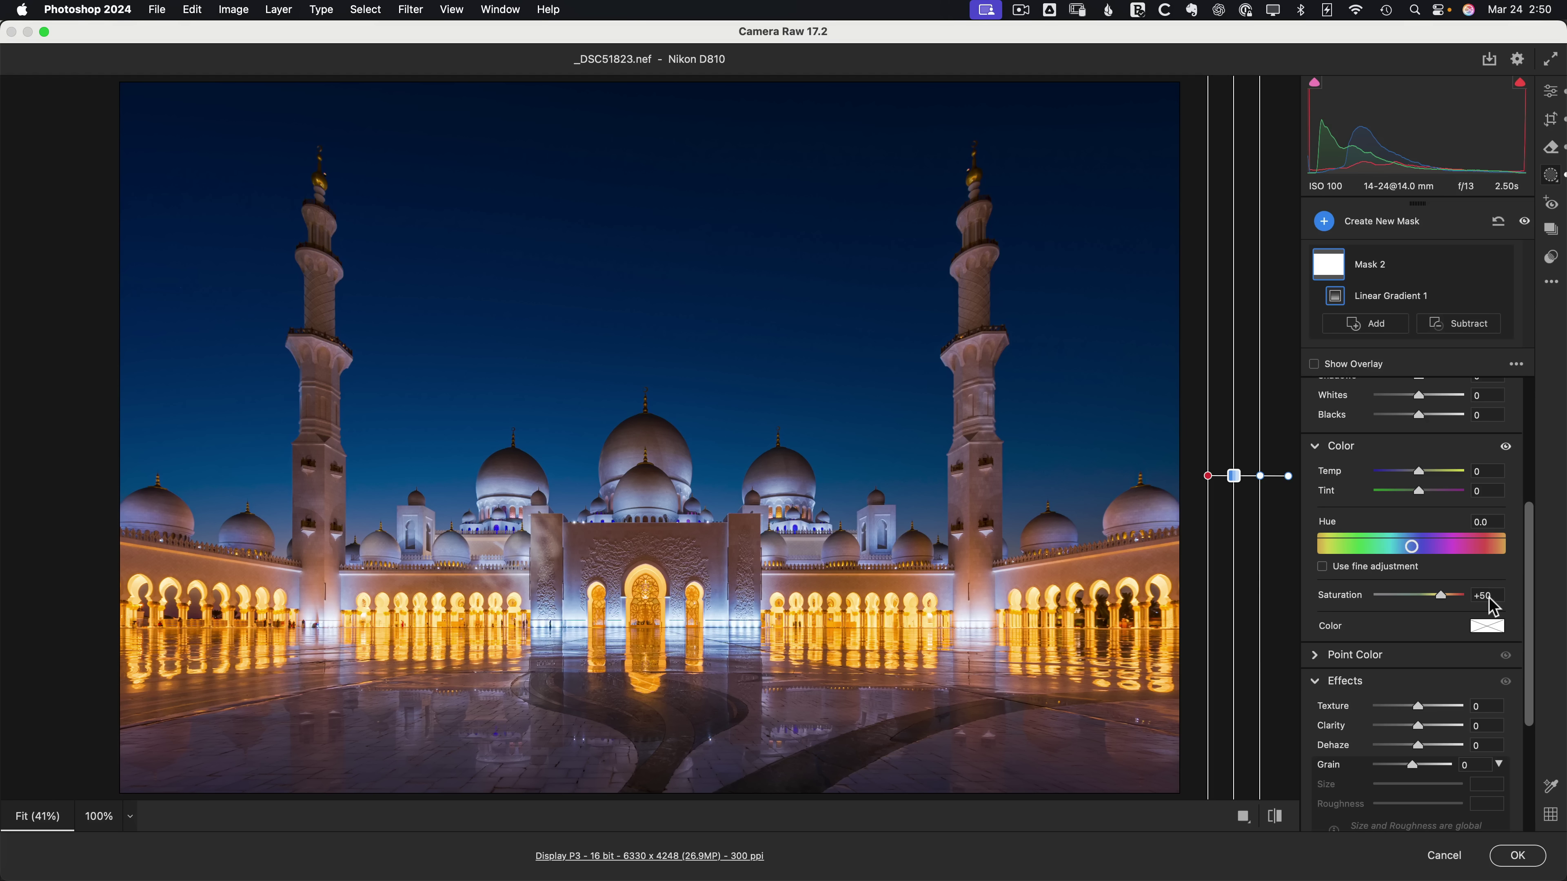
click(1444, 856)
click(914, 384)
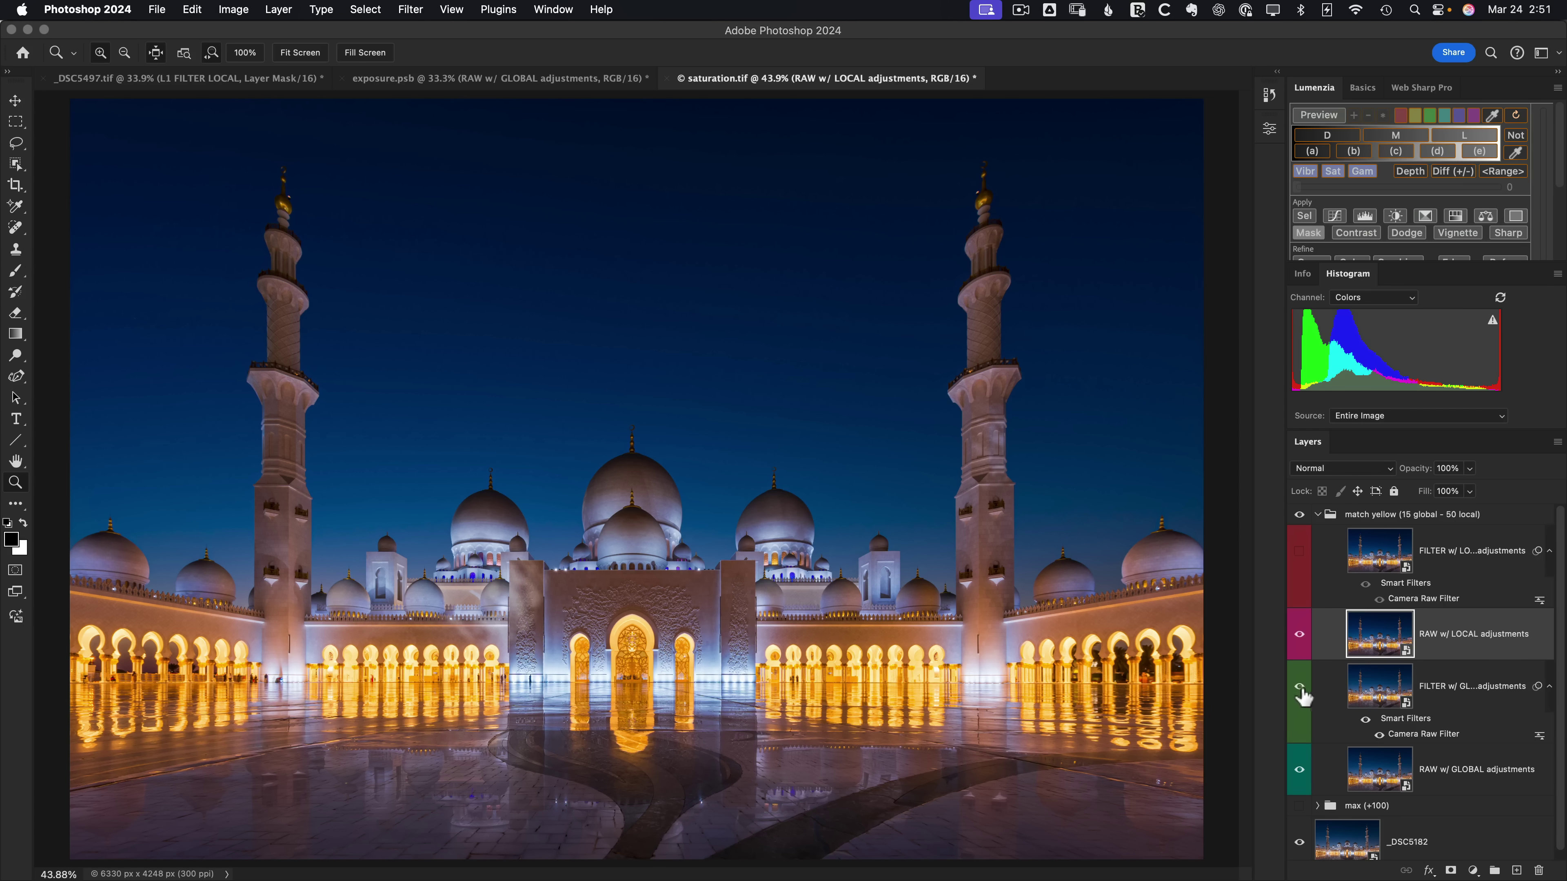
Hide the global filter and local raw layers, then toggle RAW w/ LOCAL to compare
drag(1299, 686, 1302, 642)
click(1299, 636)
click(1300, 635)
click(1300, 636)
click(1300, 636)
click(1300, 639)
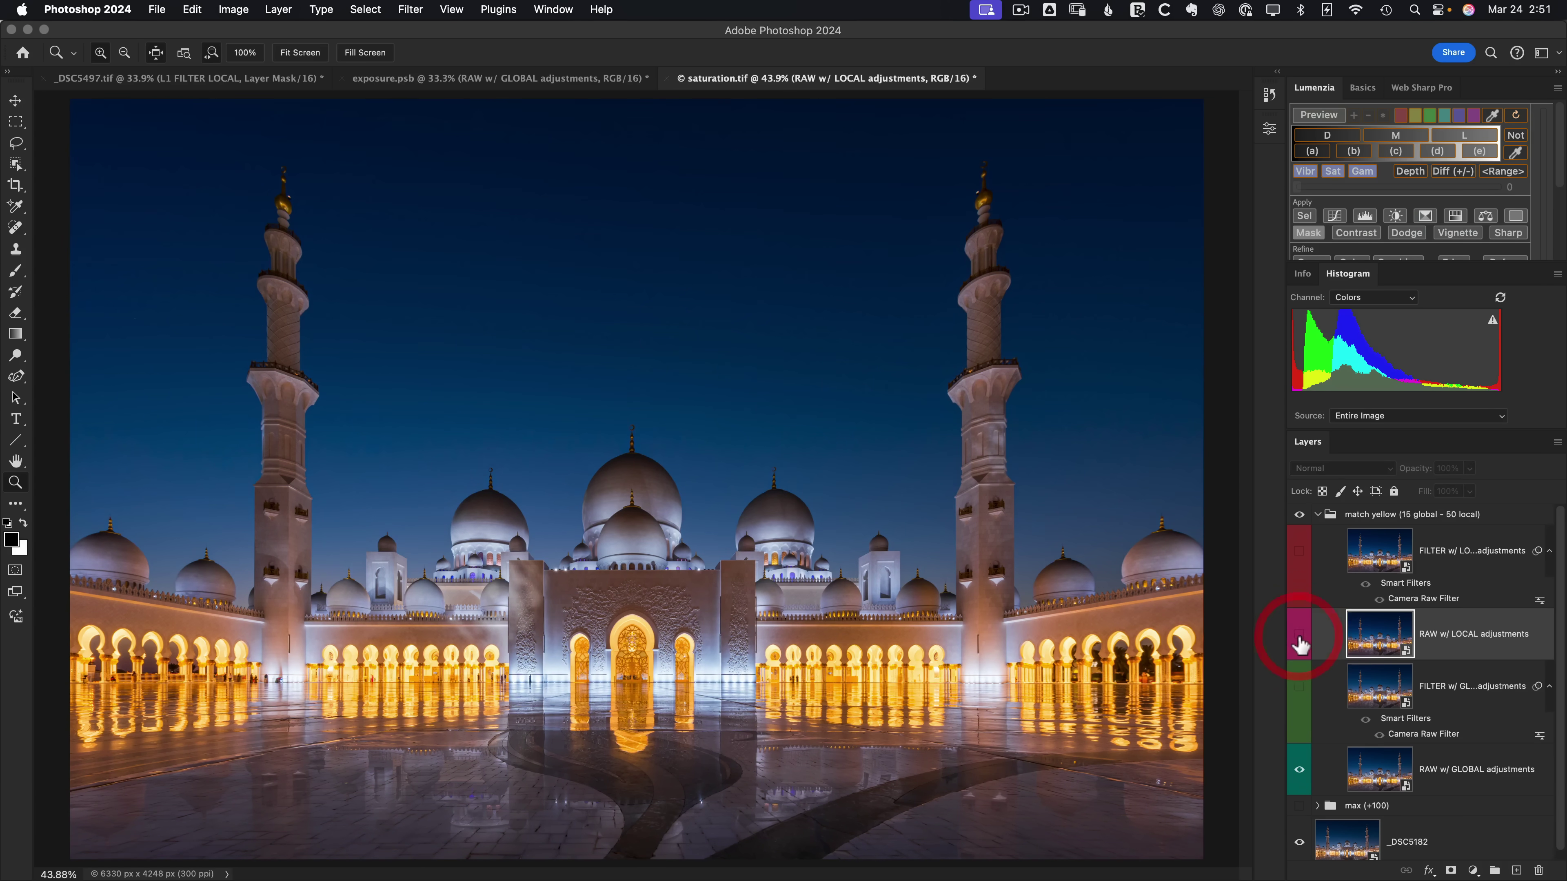
click(1300, 639)
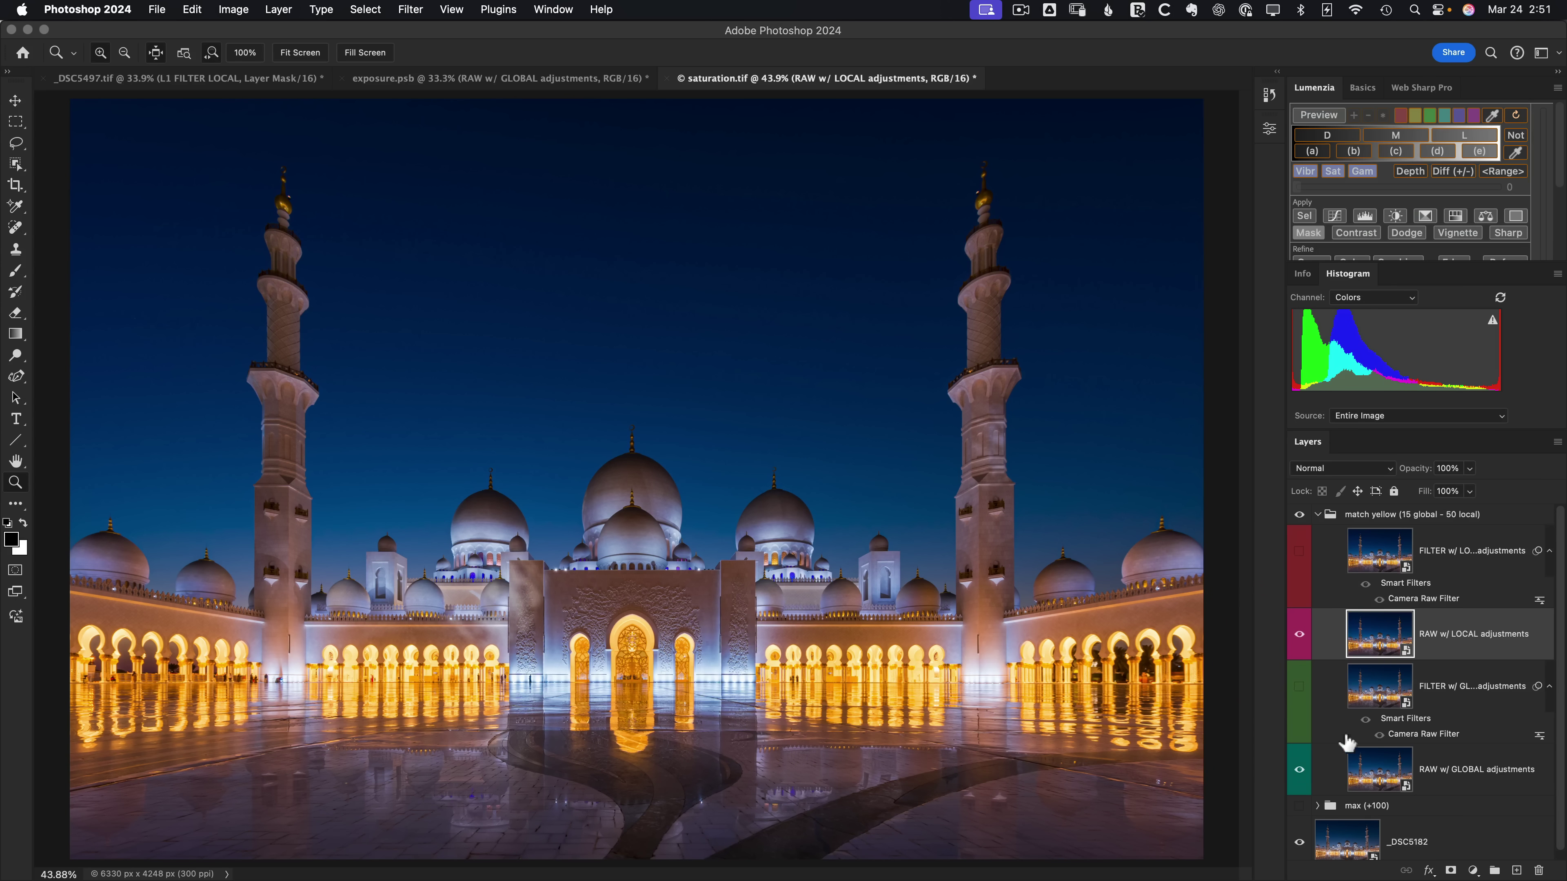
click(1300, 637)
click(1300, 637)
Zoom in on the domes and compare RAW w/ LOCAL on and off, leaving it visible
drag(473, 586, 606, 627)
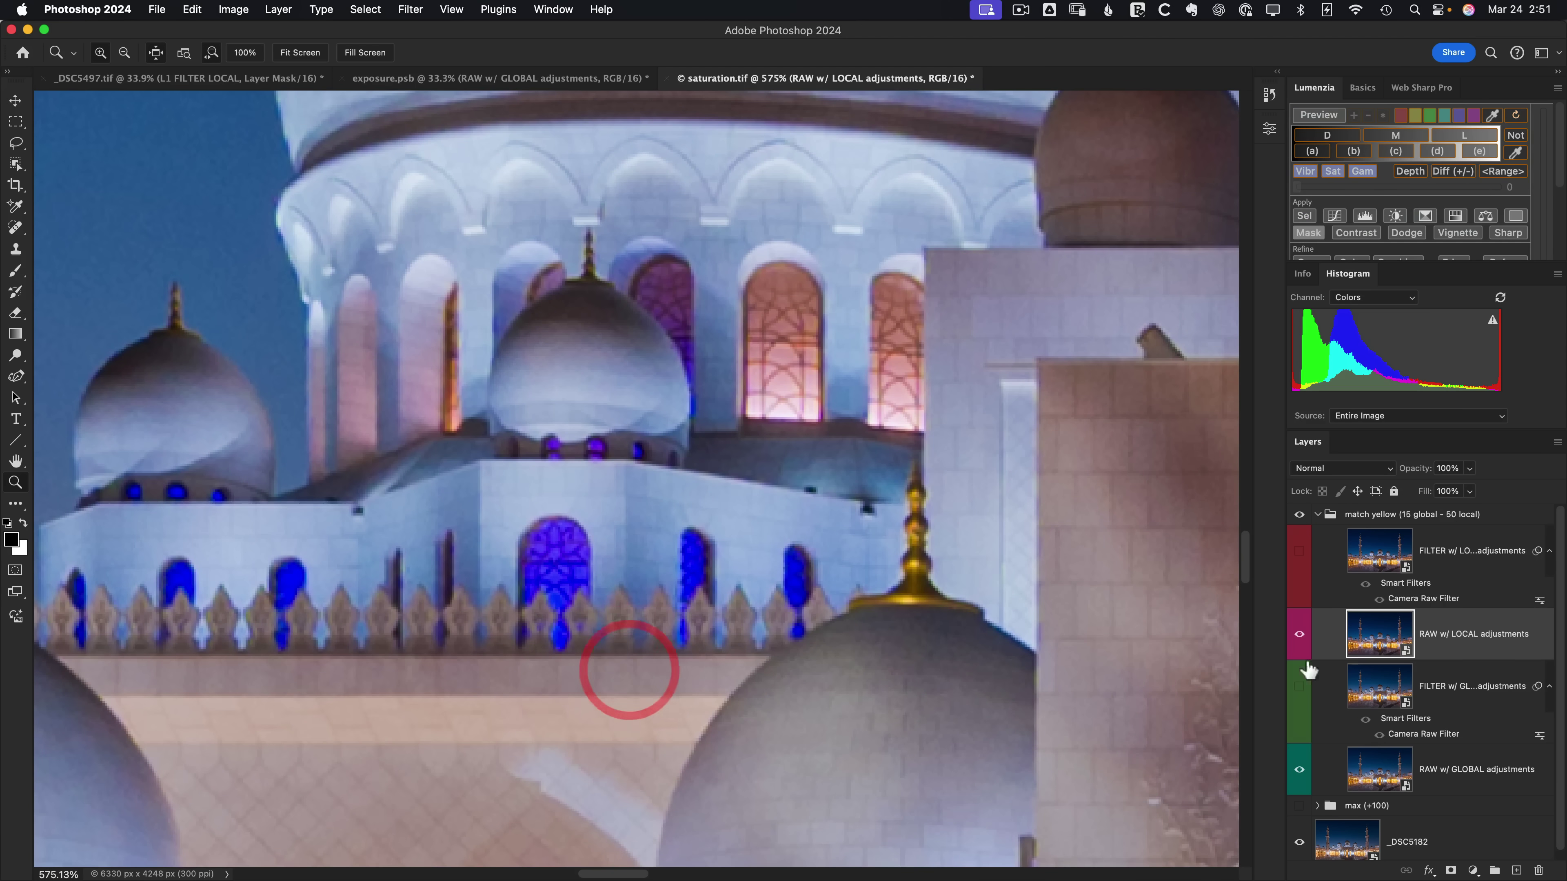
click(1301, 635)
click(1301, 635)
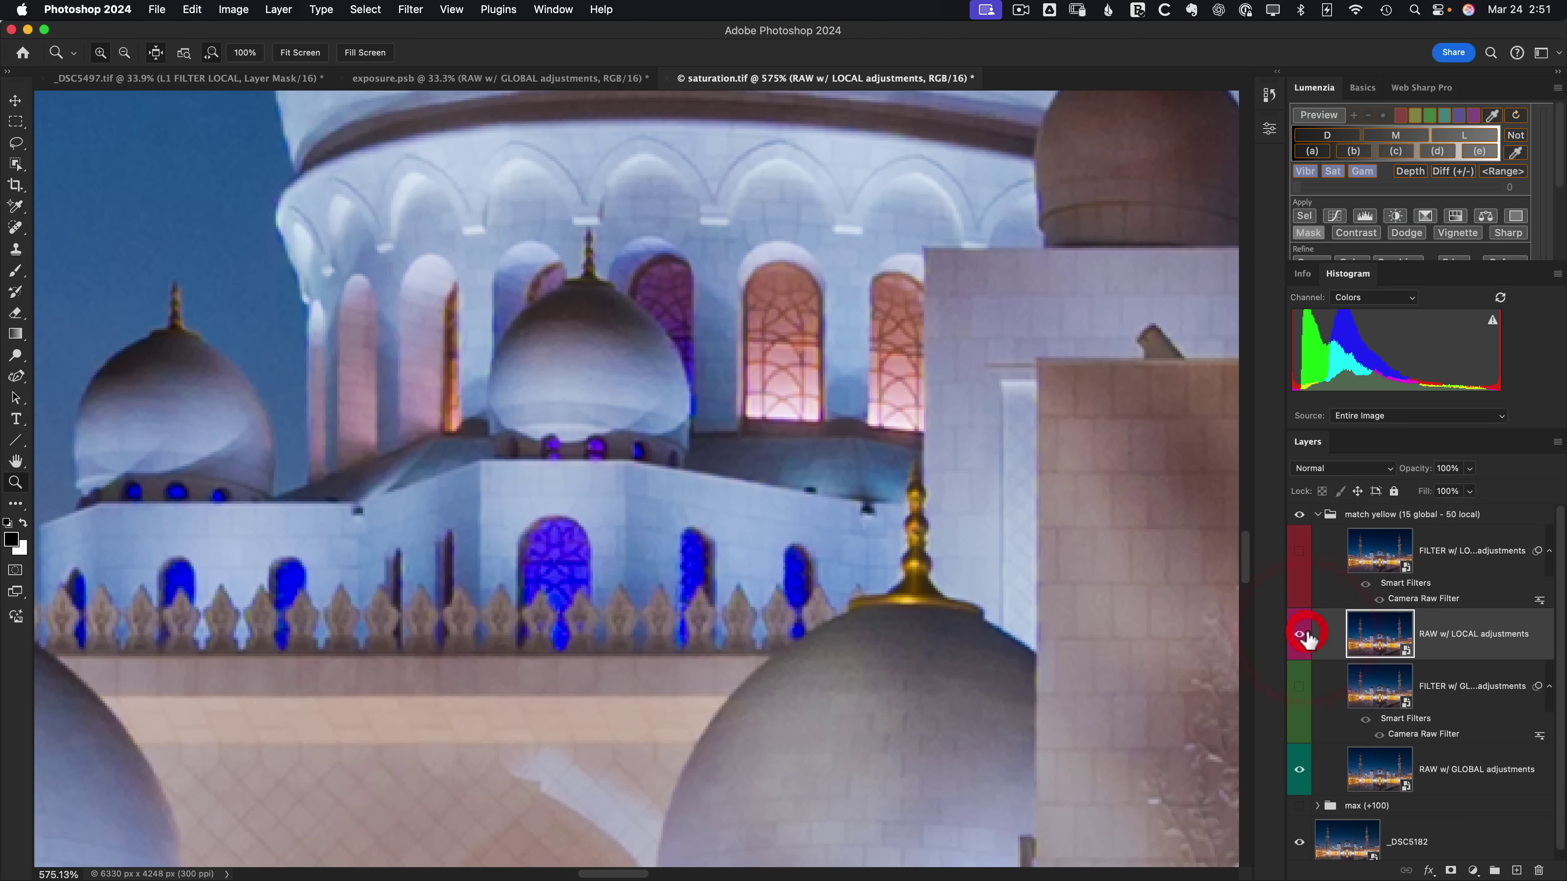
click(1301, 636)
click(1300, 636)
Zoom out to the mosque and arcades and compare the RAW w/ LOCAL layer again
drag(705, 657, 604, 584)
scroll(603, 584, down, 5)
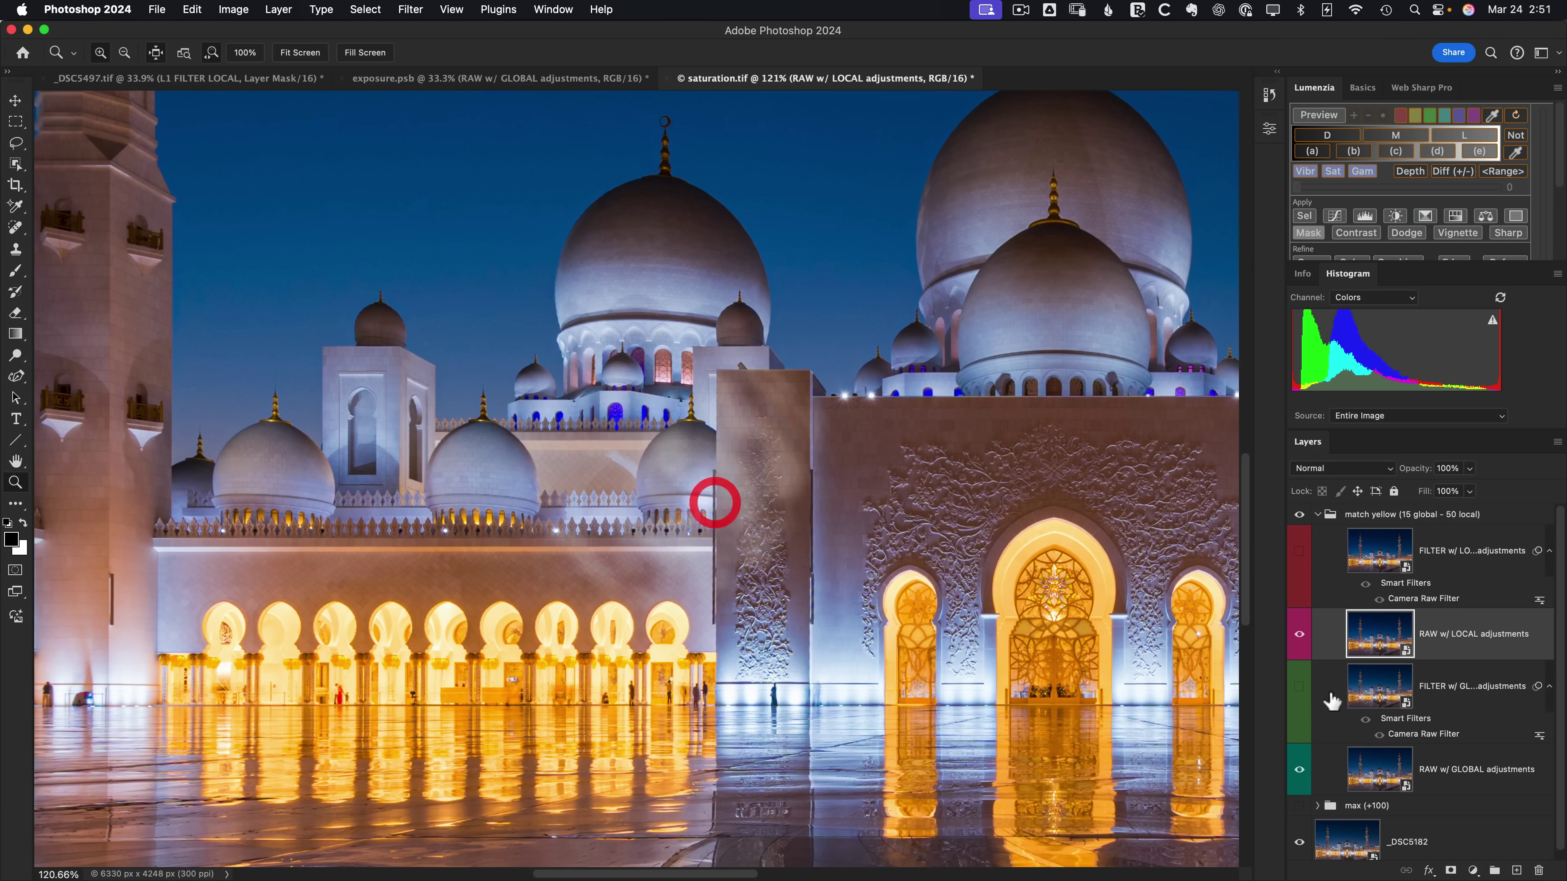
click(1300, 636)
click(1300, 636)
click(1300, 636)
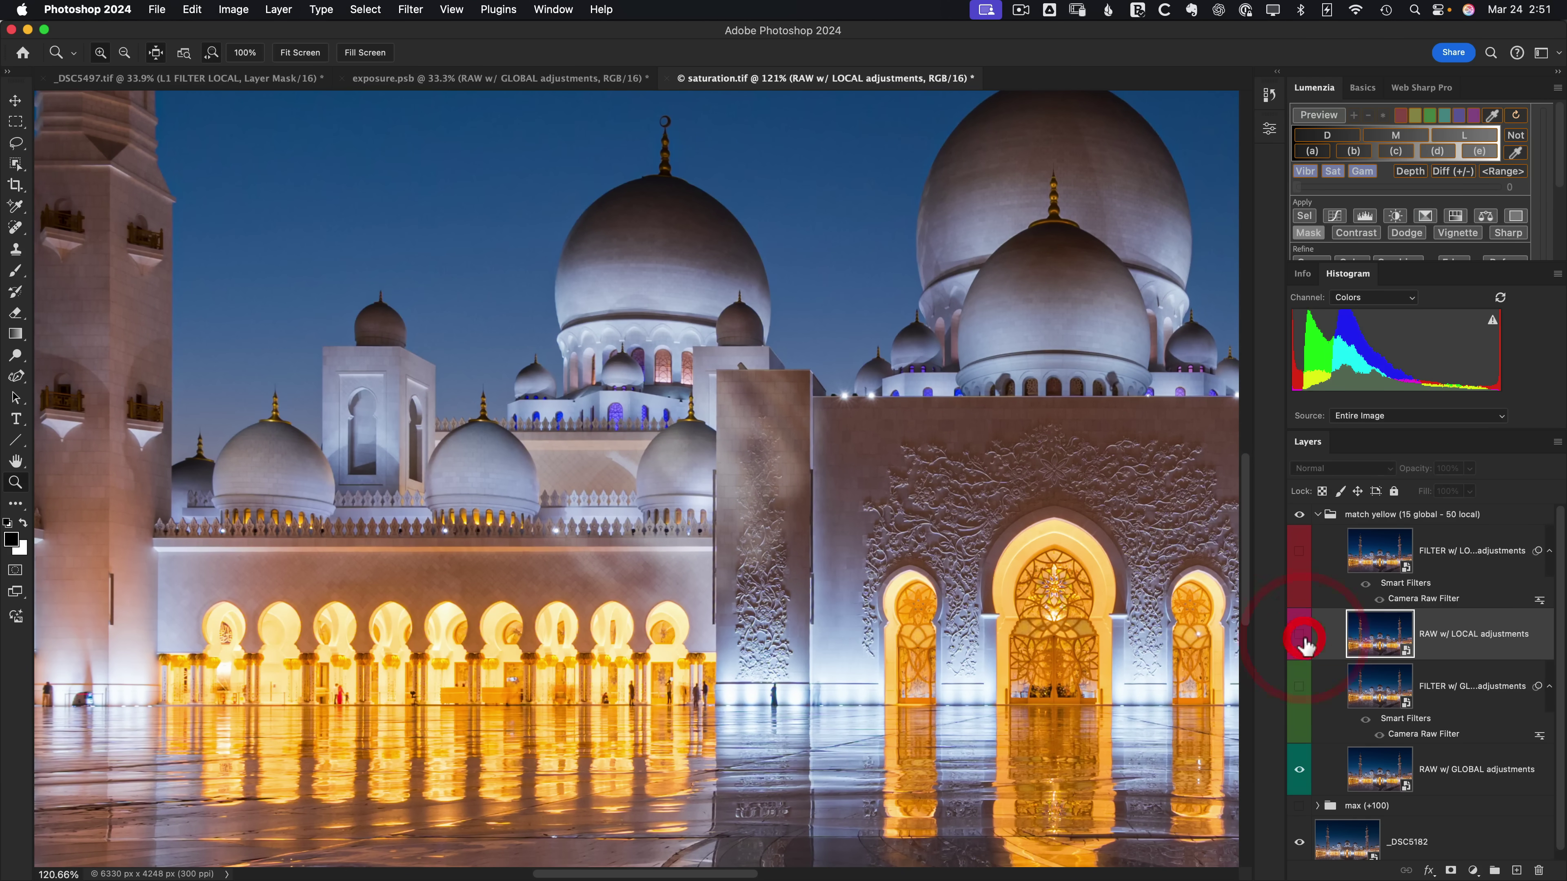
click(1301, 636)
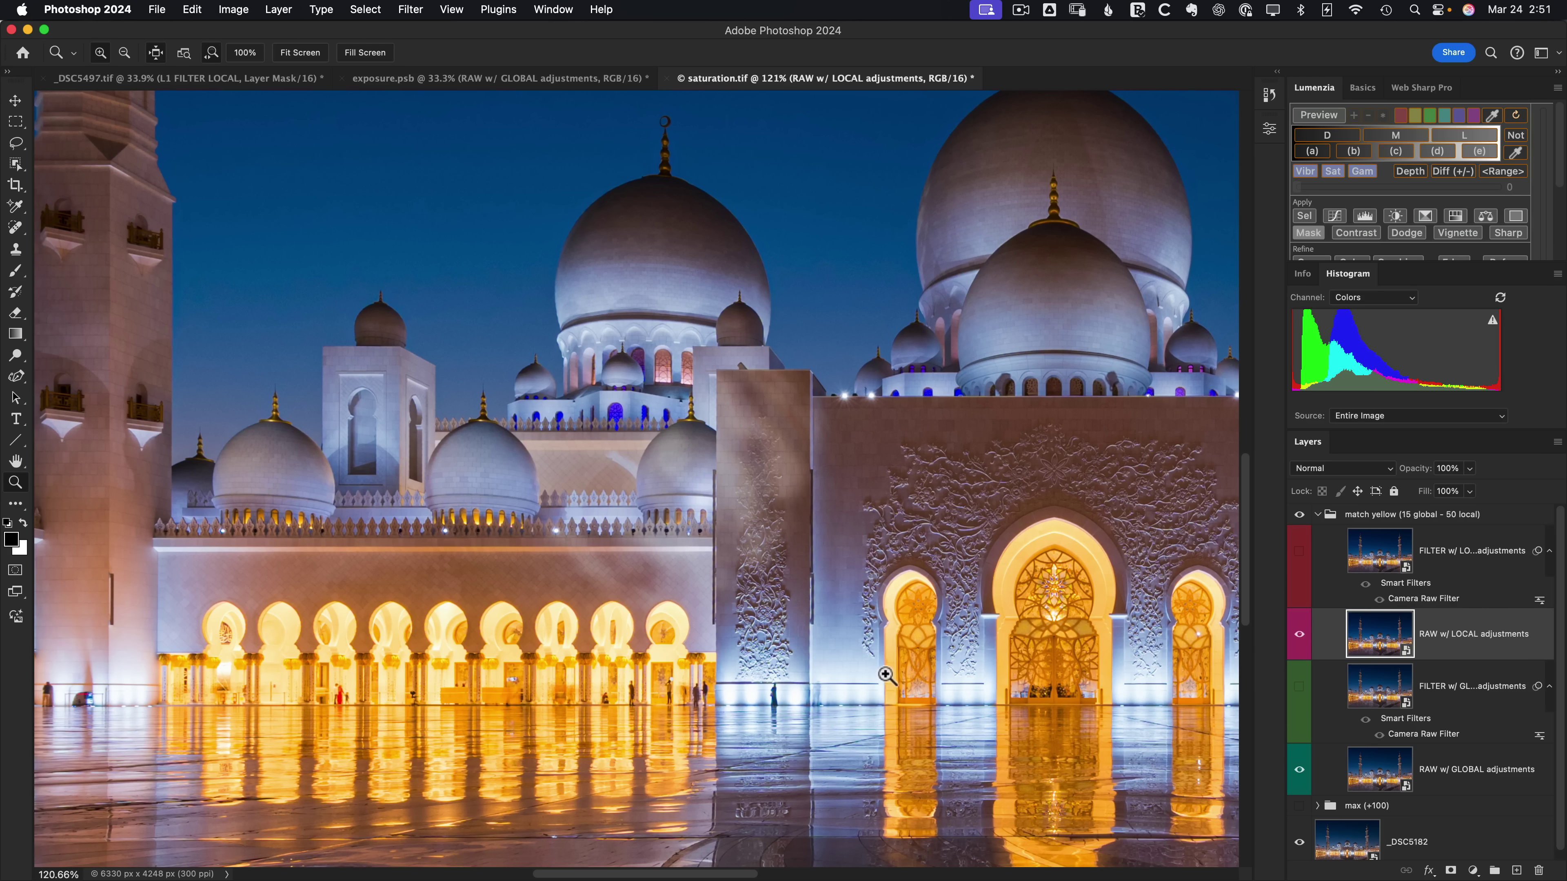
click(1299, 636)
click(1298, 636)
click(1299, 635)
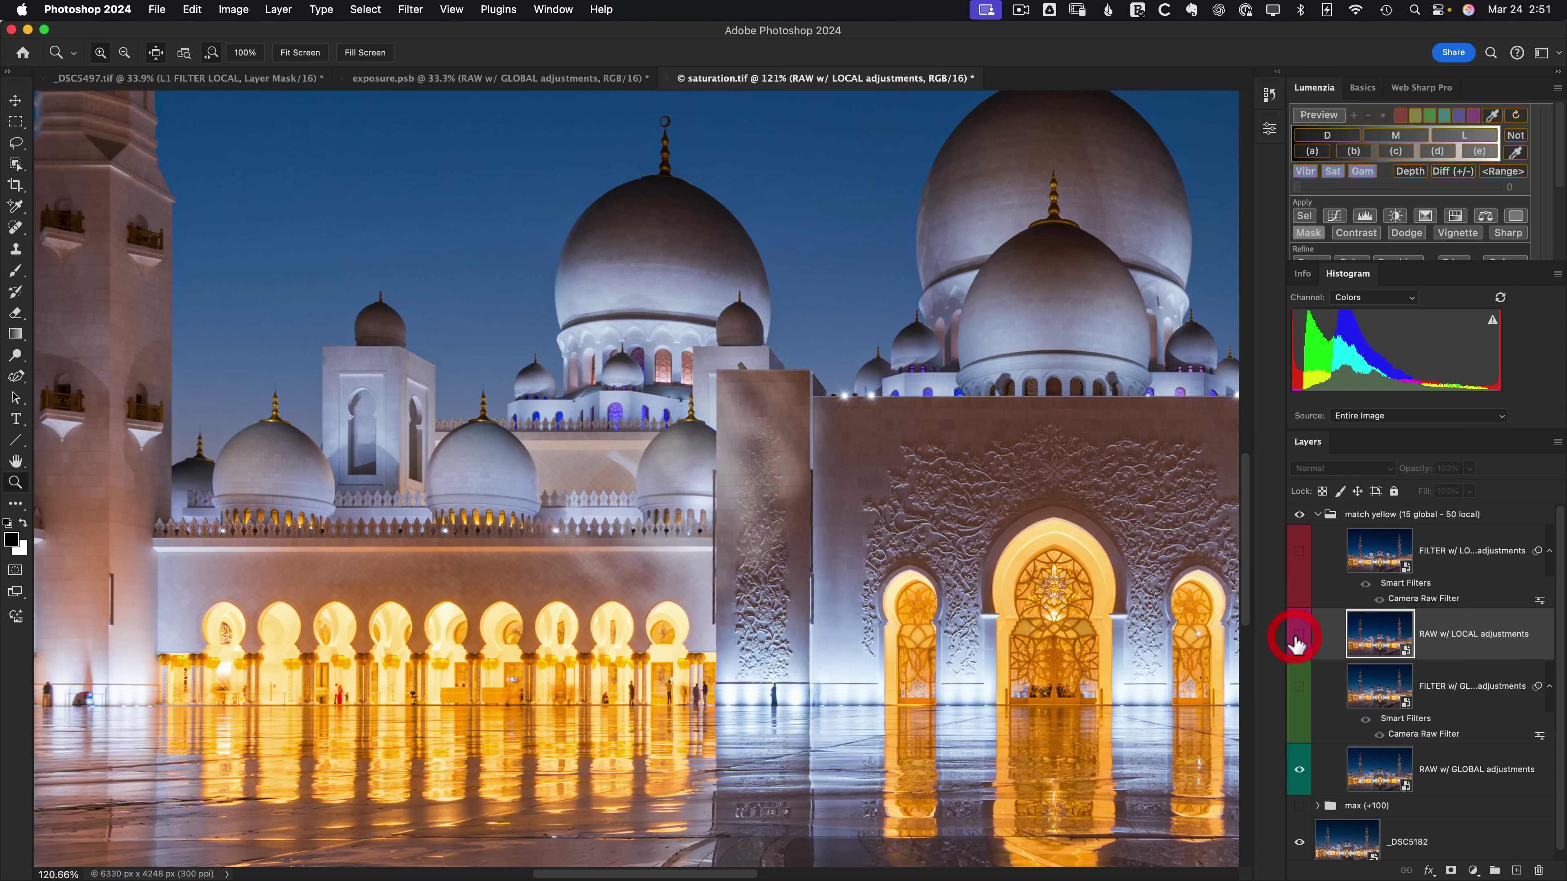
click(1299, 636)
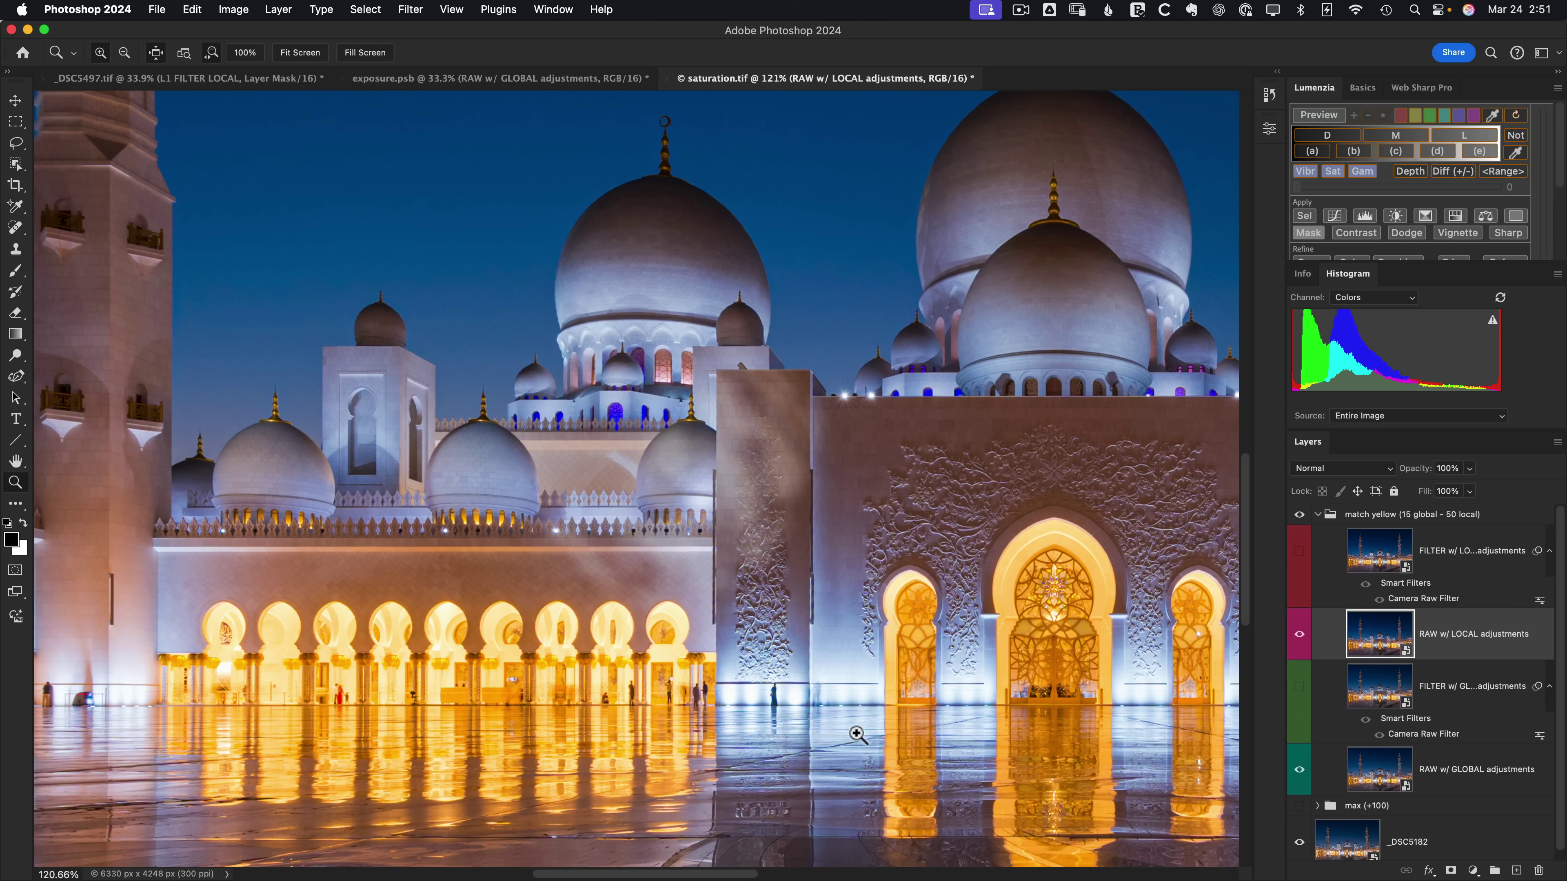
click(1299, 636)
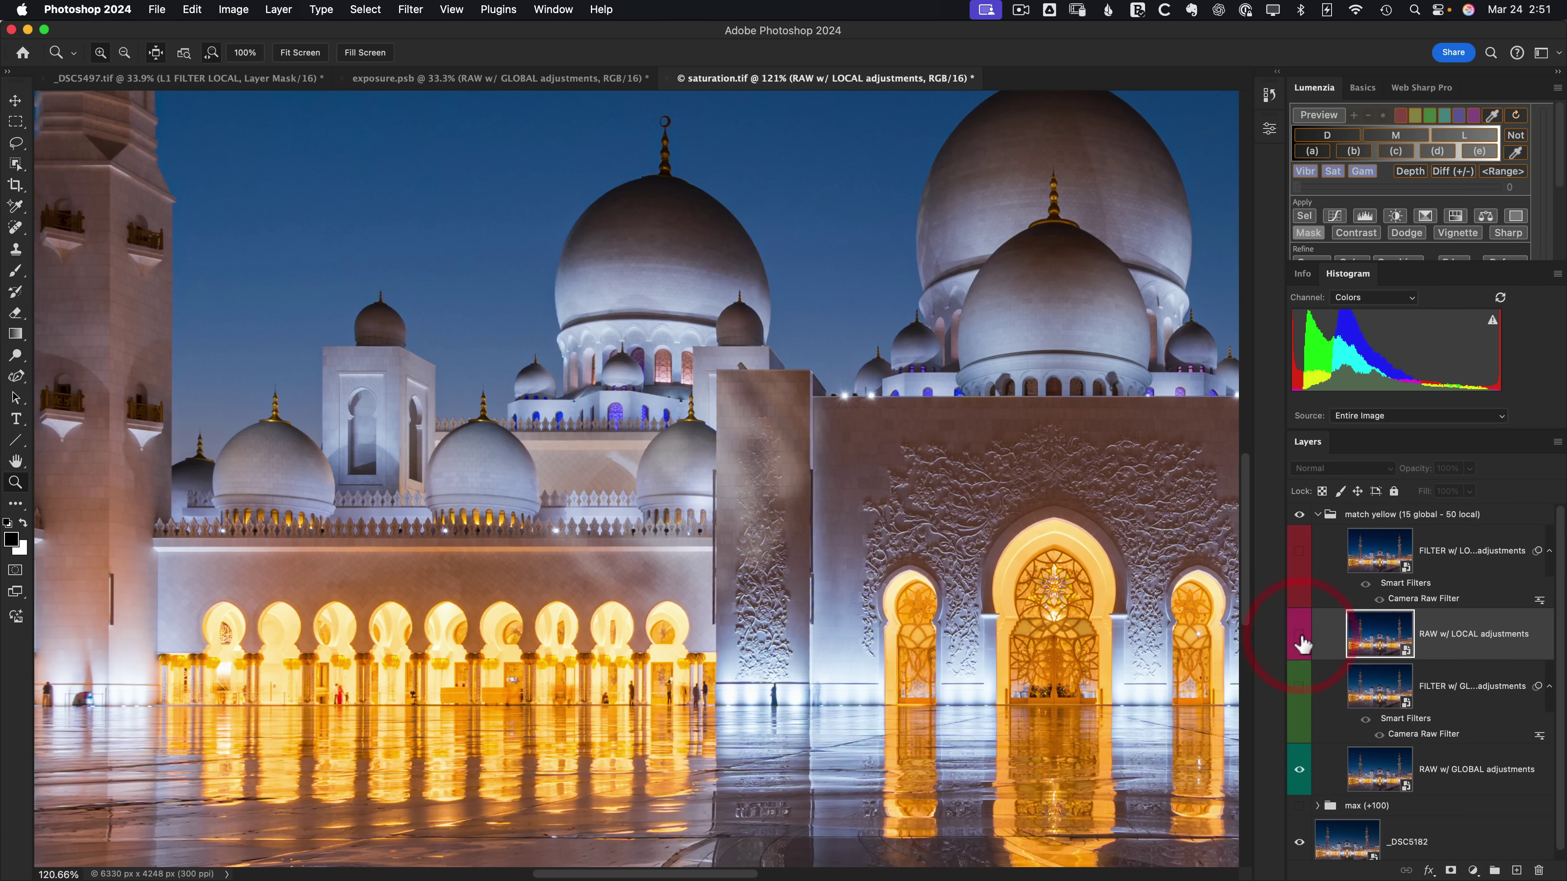
click(1299, 638)
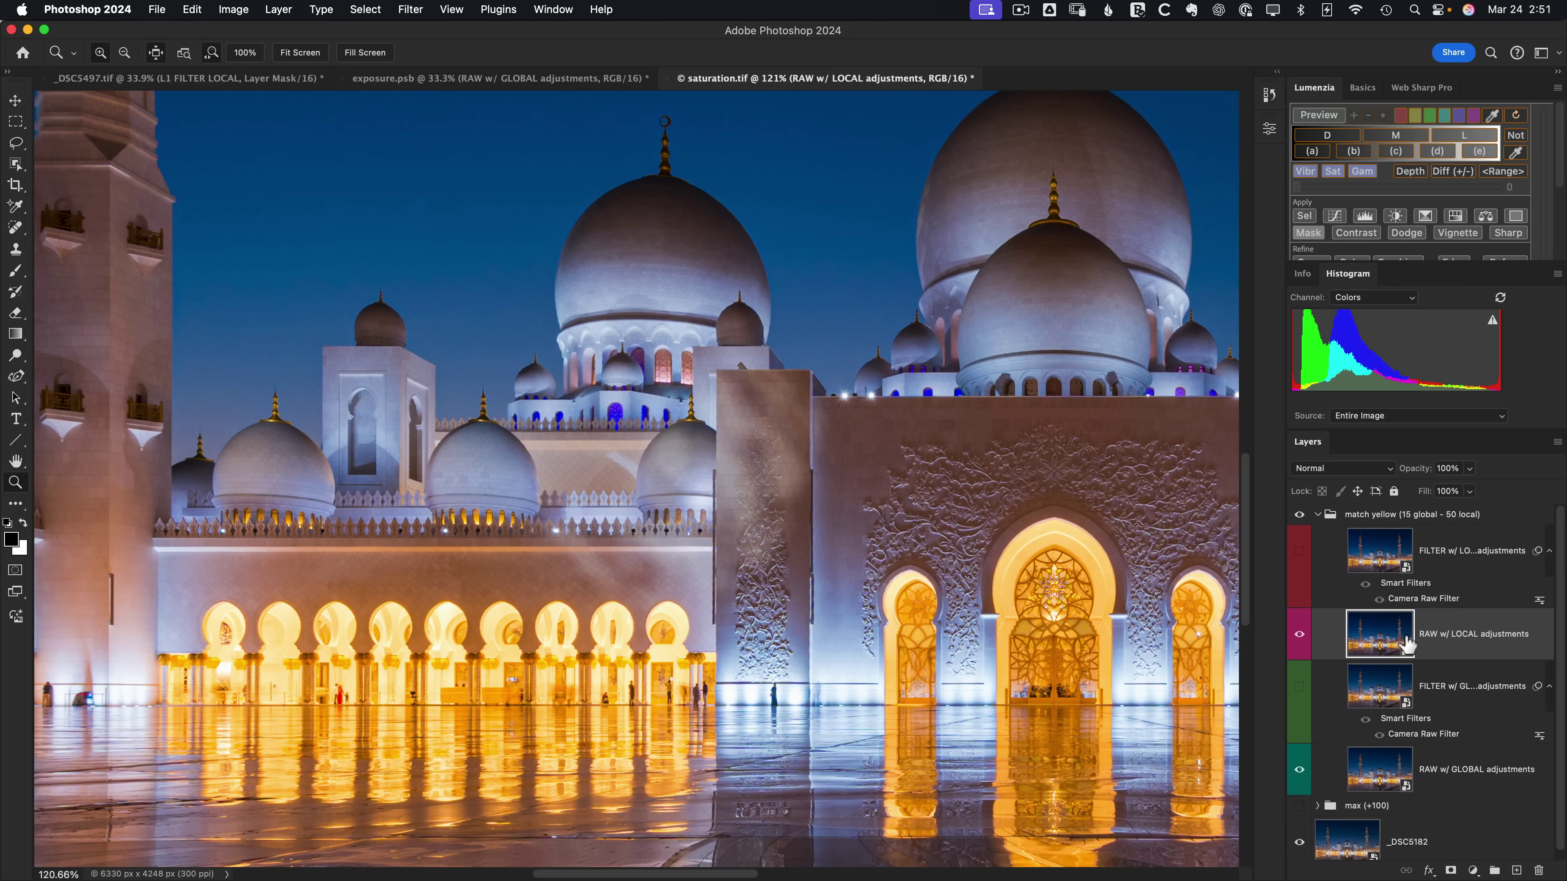
Compare the FILTER w/ LOCAL layer, fit the image on screen, and switch to _DSC5497.tif
click(1298, 553)
click(1299, 553)
click(1297, 556)
click(1297, 556)
click(1298, 553)
key(super+0)
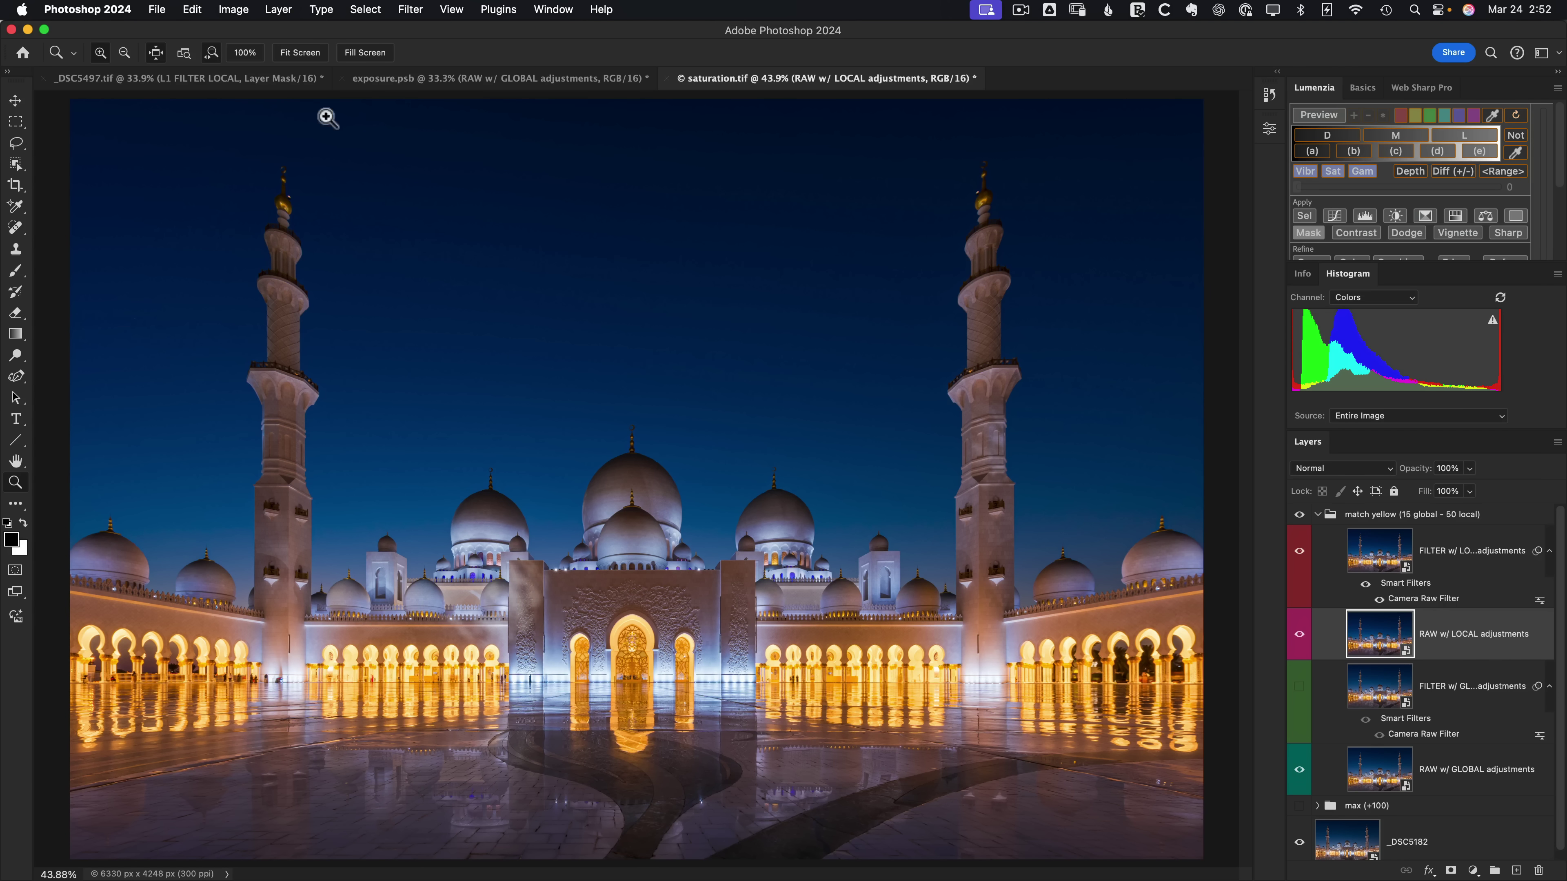
click(253, 80)
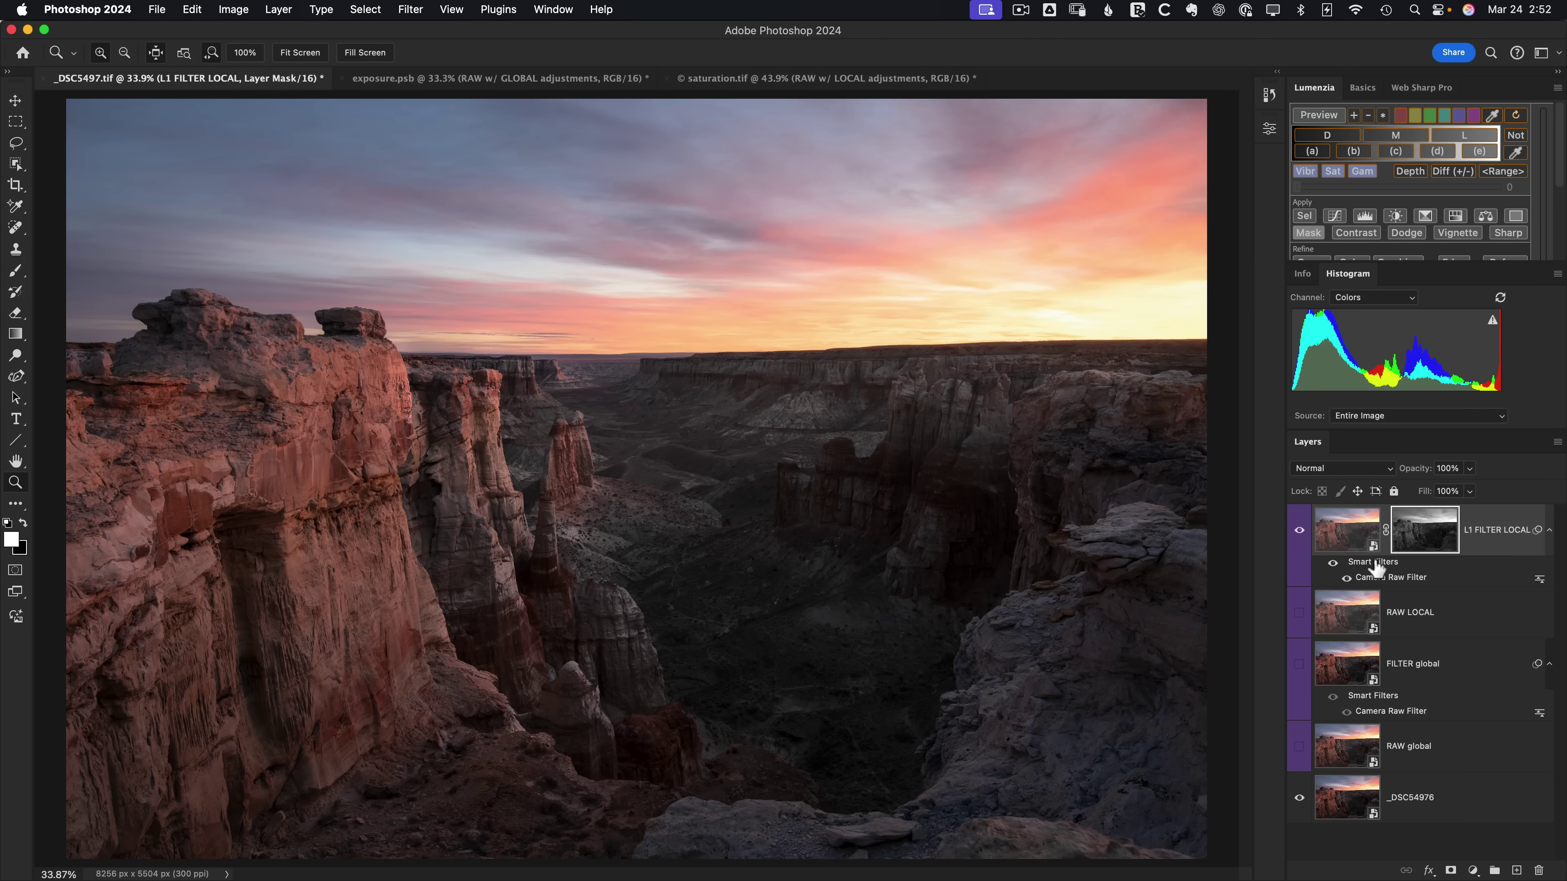